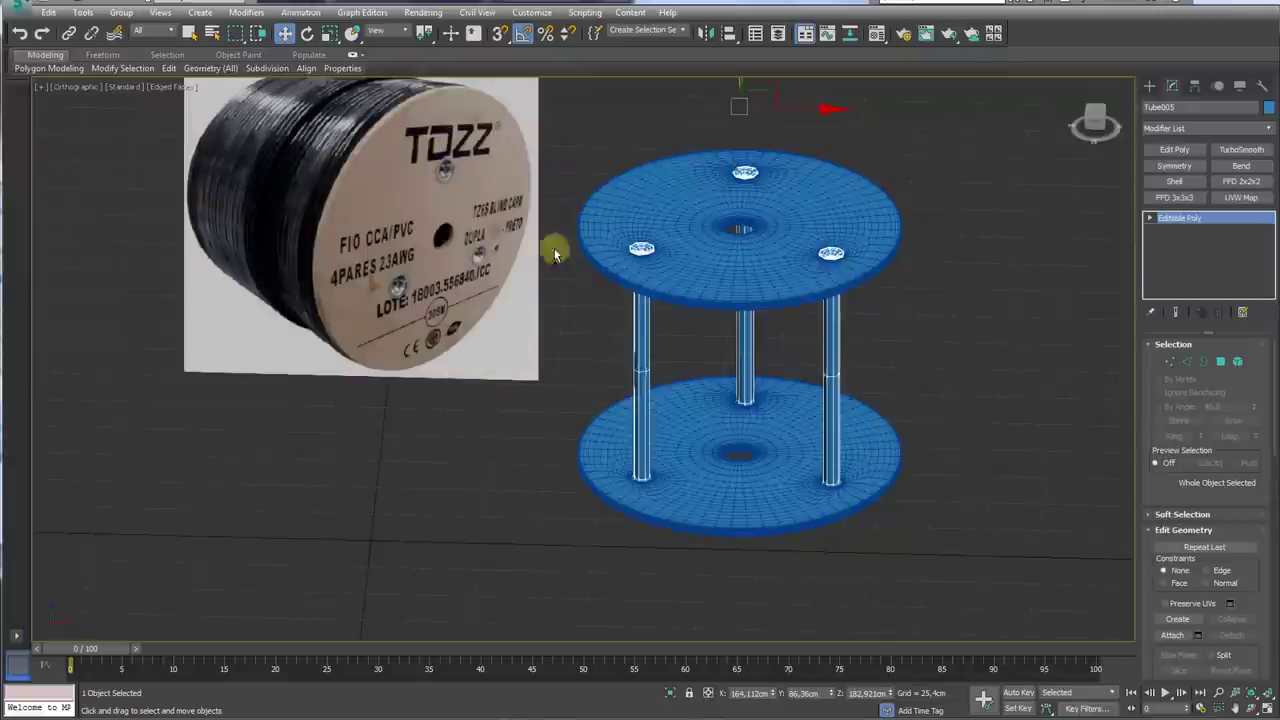
Step: Select the spool's bottom disc and bring up the Standard Primitives creation list
middle_click_drag(555, 253, 743, 316, "alt")
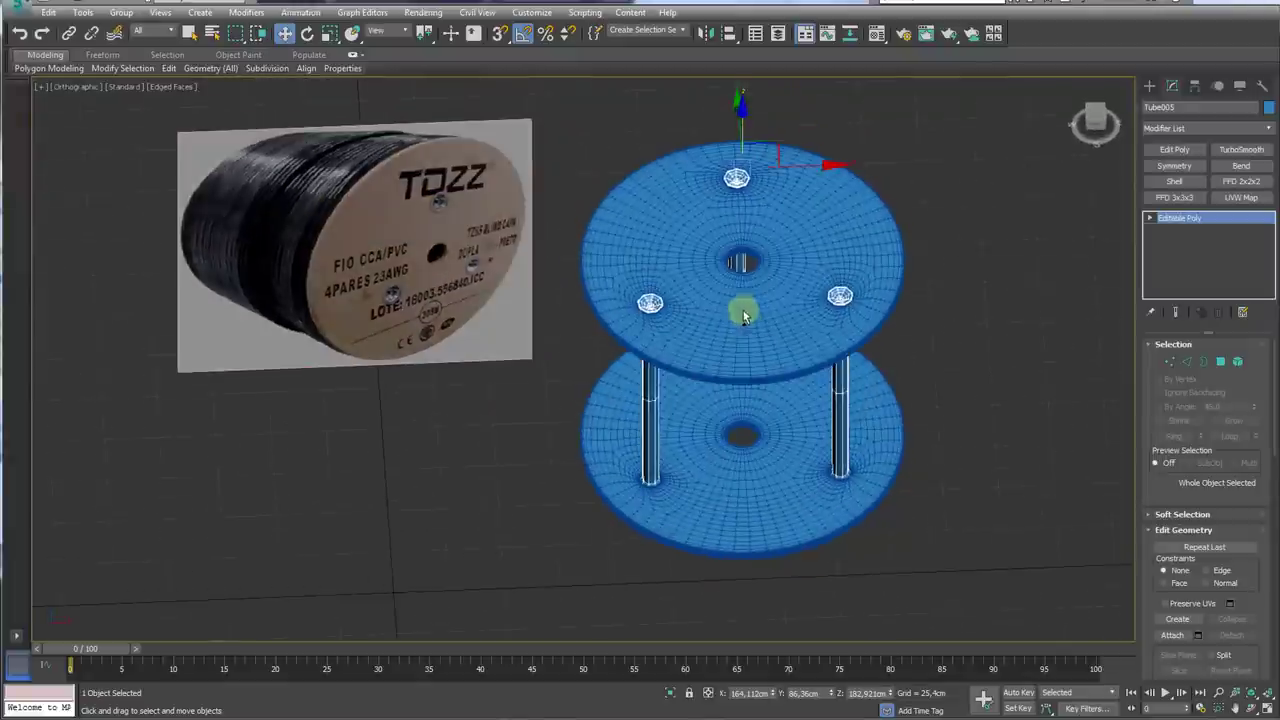
left_click(781, 494)
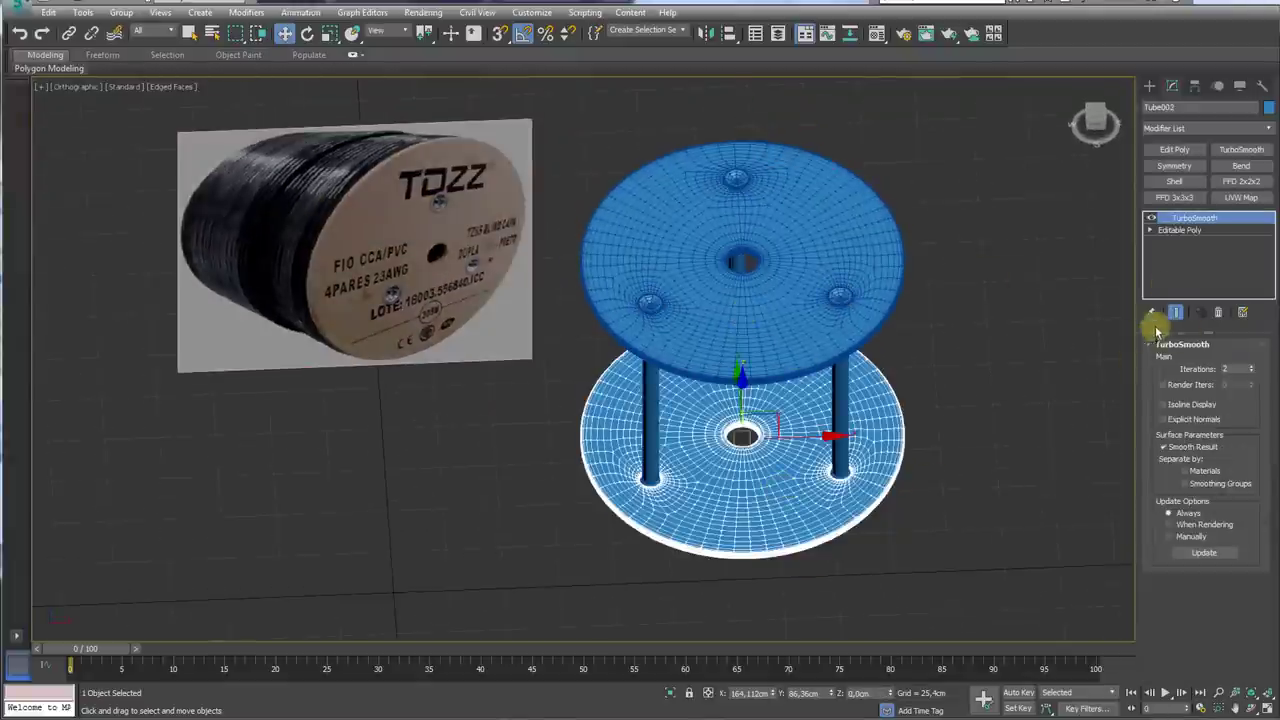
left_click(1150, 88)
middle_click_drag(969, 248, 834, 262)
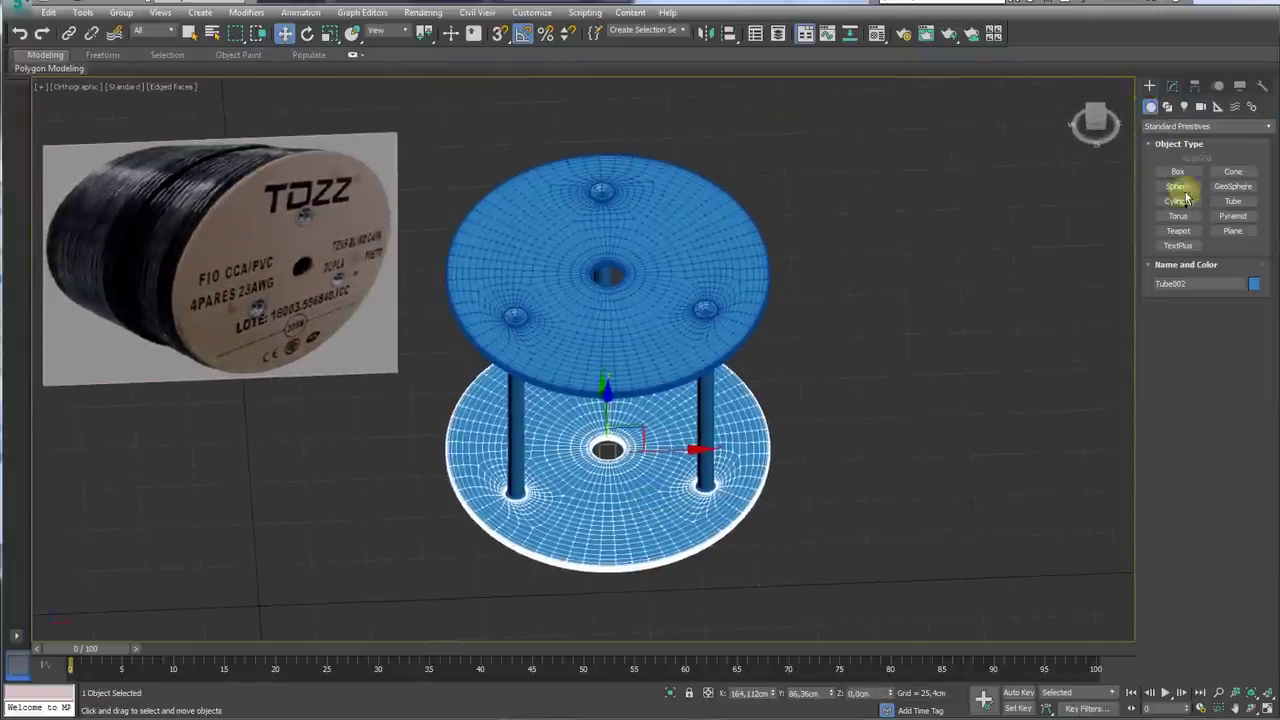
Step: Draw a new cylinder to the right of the spool
left_click(1178, 201)
left_click_drag(897, 430, 964, 496)
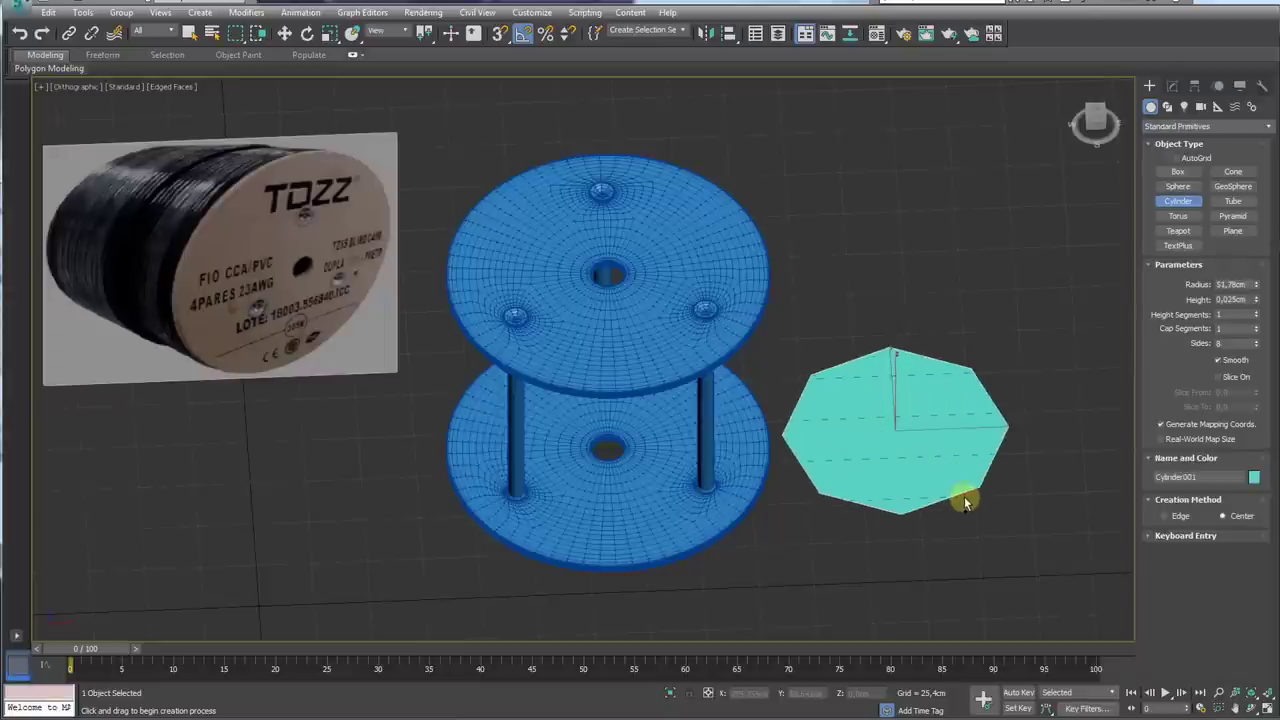
left_click(964, 262)
key("w")
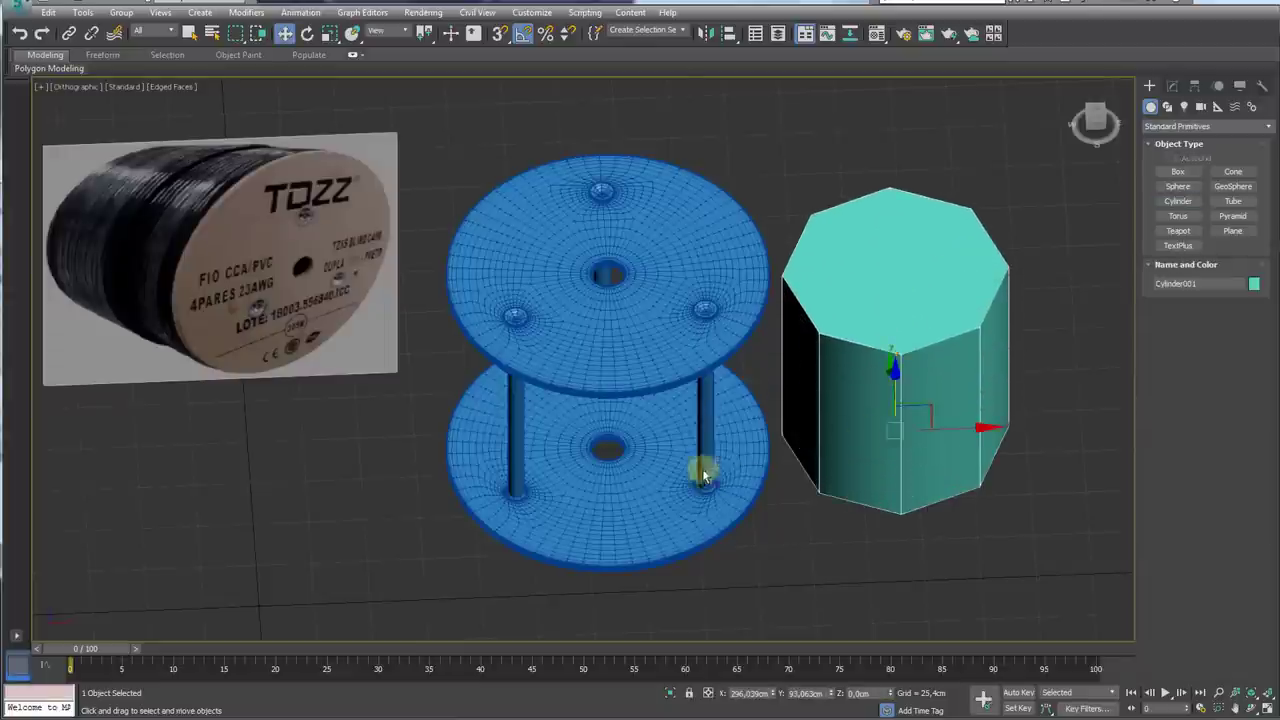
Step: Align the cylinder centred on the spool disc
left_click(726, 33)
left_click(677, 476)
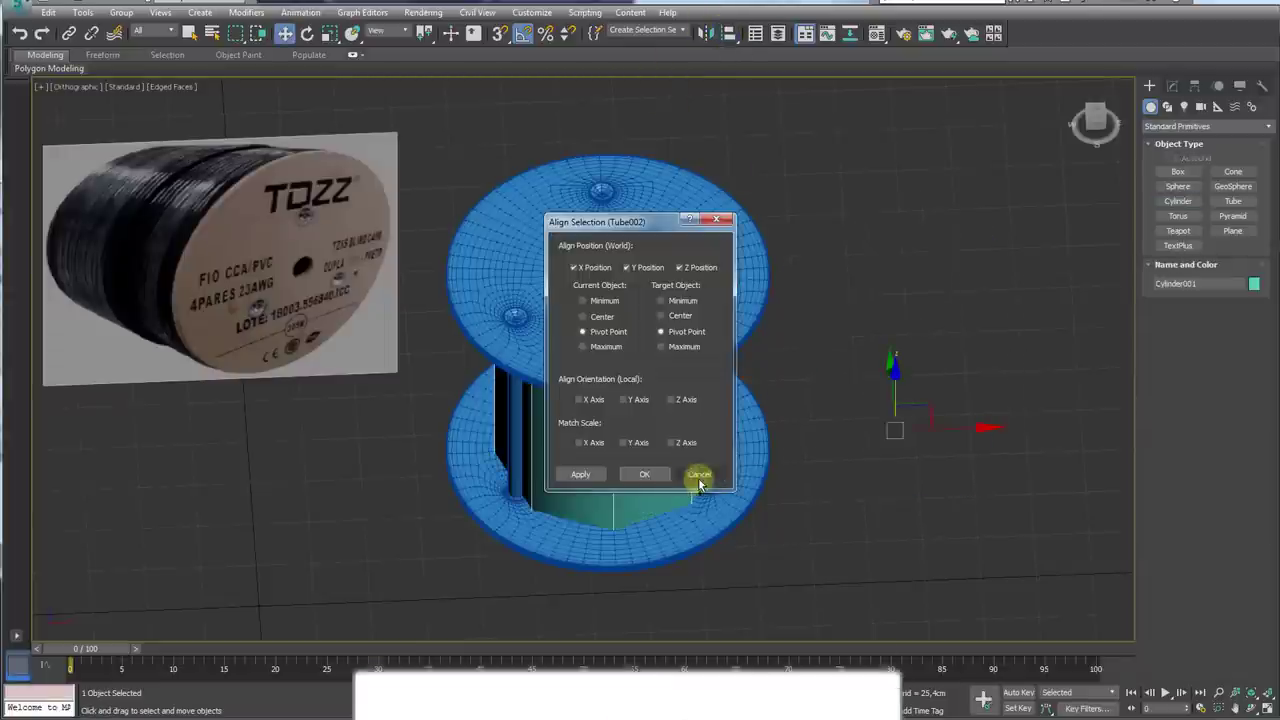
left_click(678, 453)
middle_click_drag(678, 453, 677, 403, "alt")
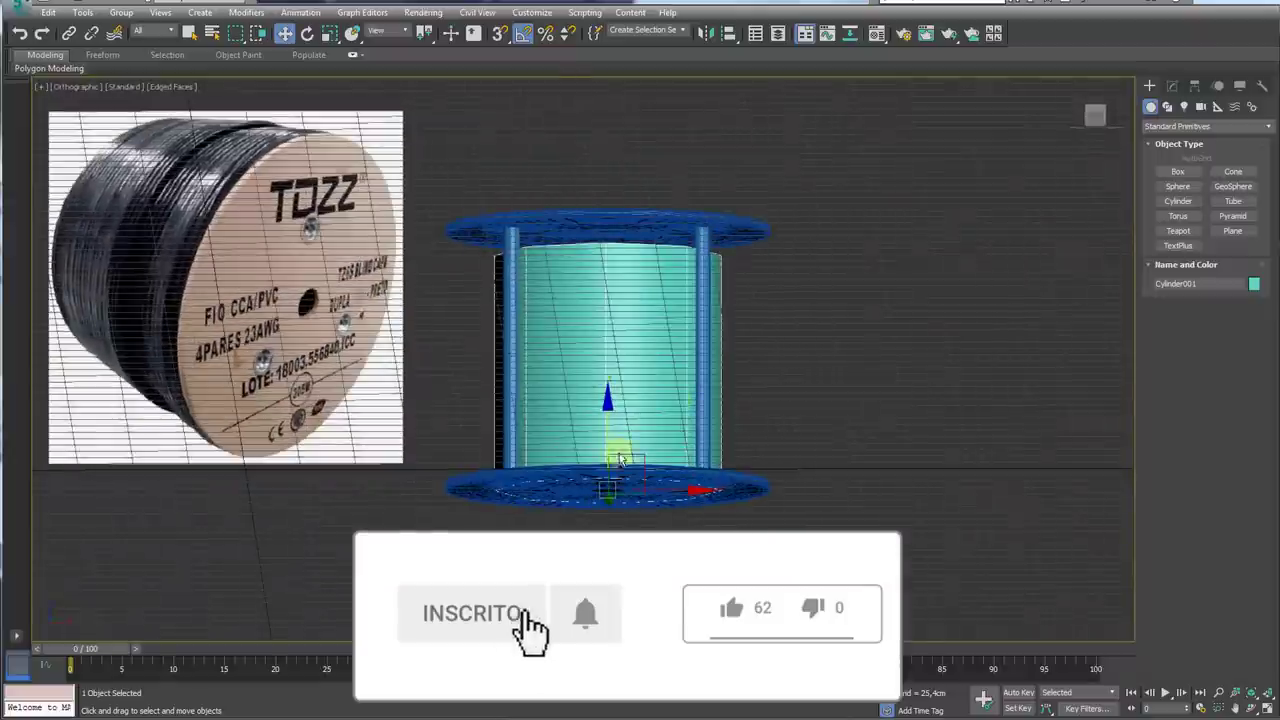
scroll(614, 449, "up", 3)
Step: Widen the cylinder to a 60.582 cm radius and adjust its vertical position
left_click(1172, 86)
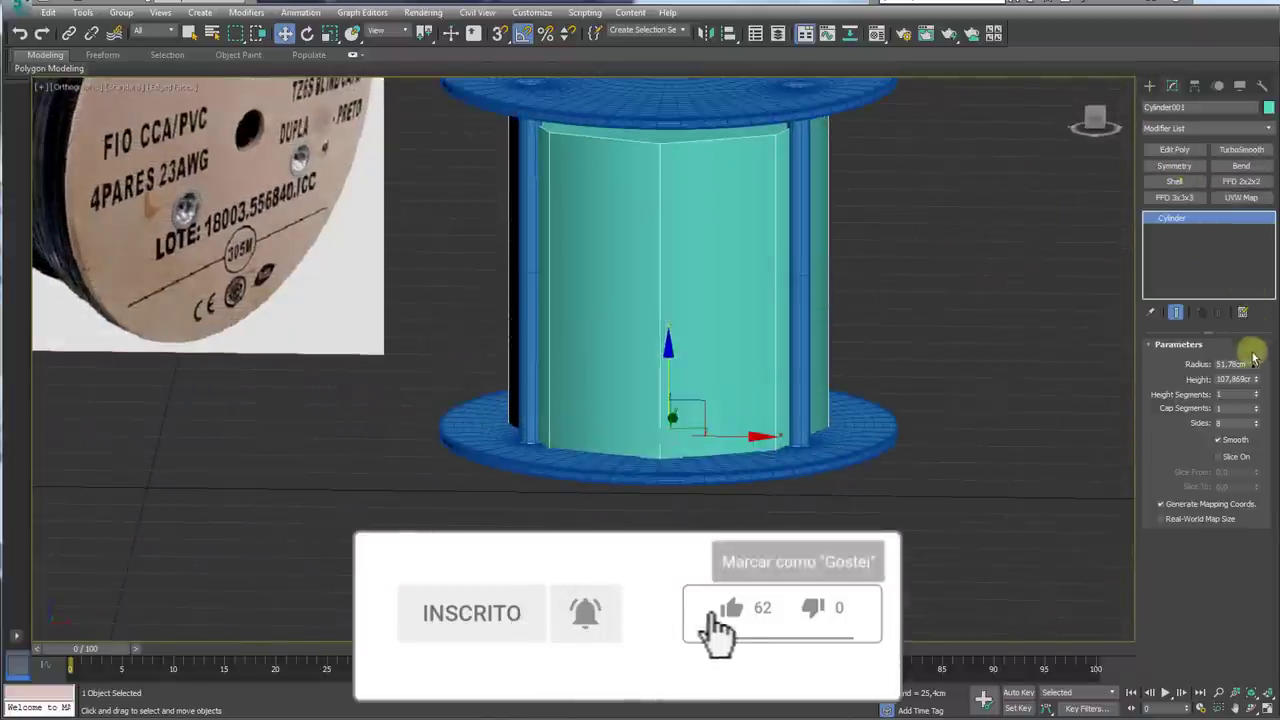
left_click_drag(1256, 366, 1206, 346)
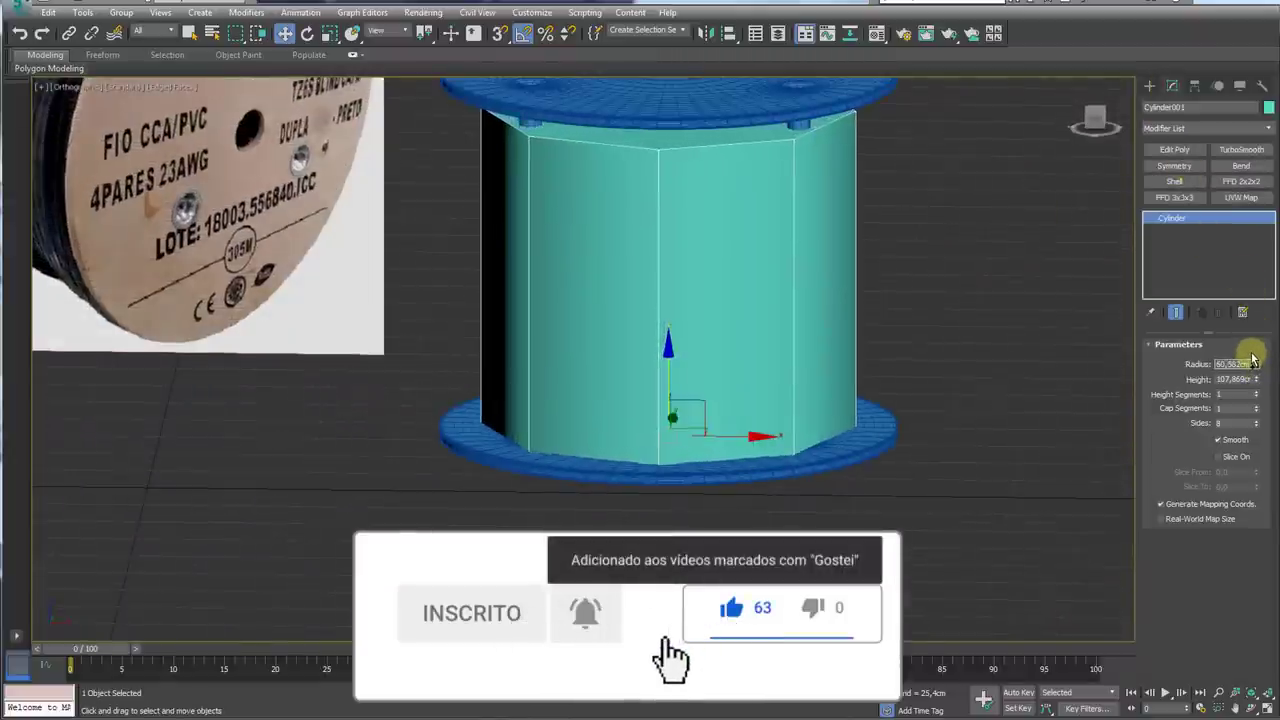
middle_click_drag(986, 408, 659, 387, "alt")
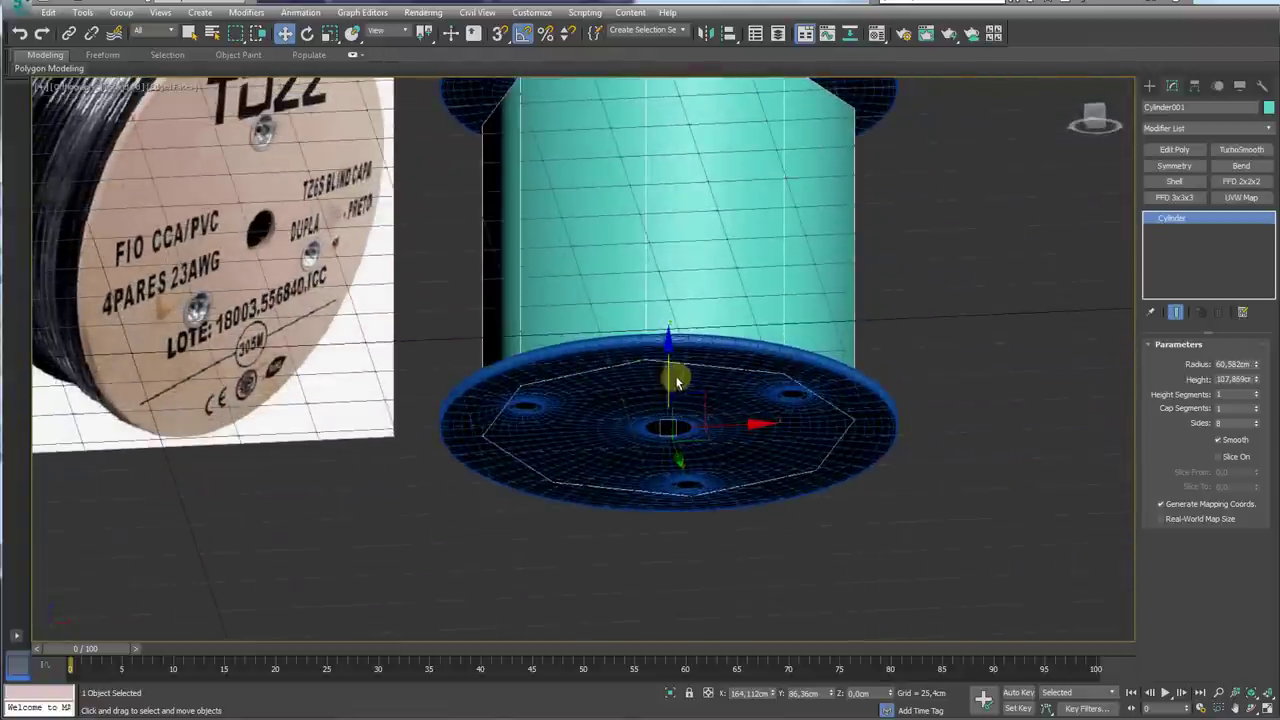
left_click_drag(668, 388, 669, 368)
middle_click_drag(669, 368, 674, 391, "alt")
scroll(651, 417, "up", 3)
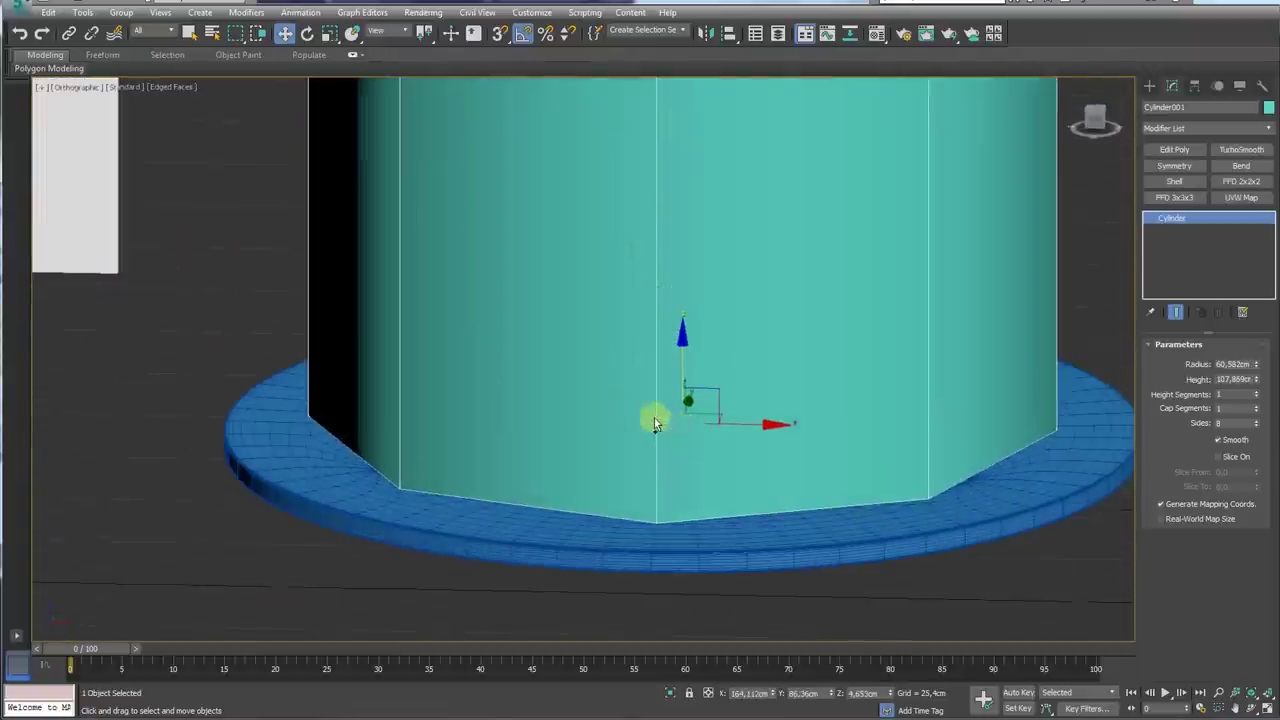
left_click_drag(677, 371, 684, 387)
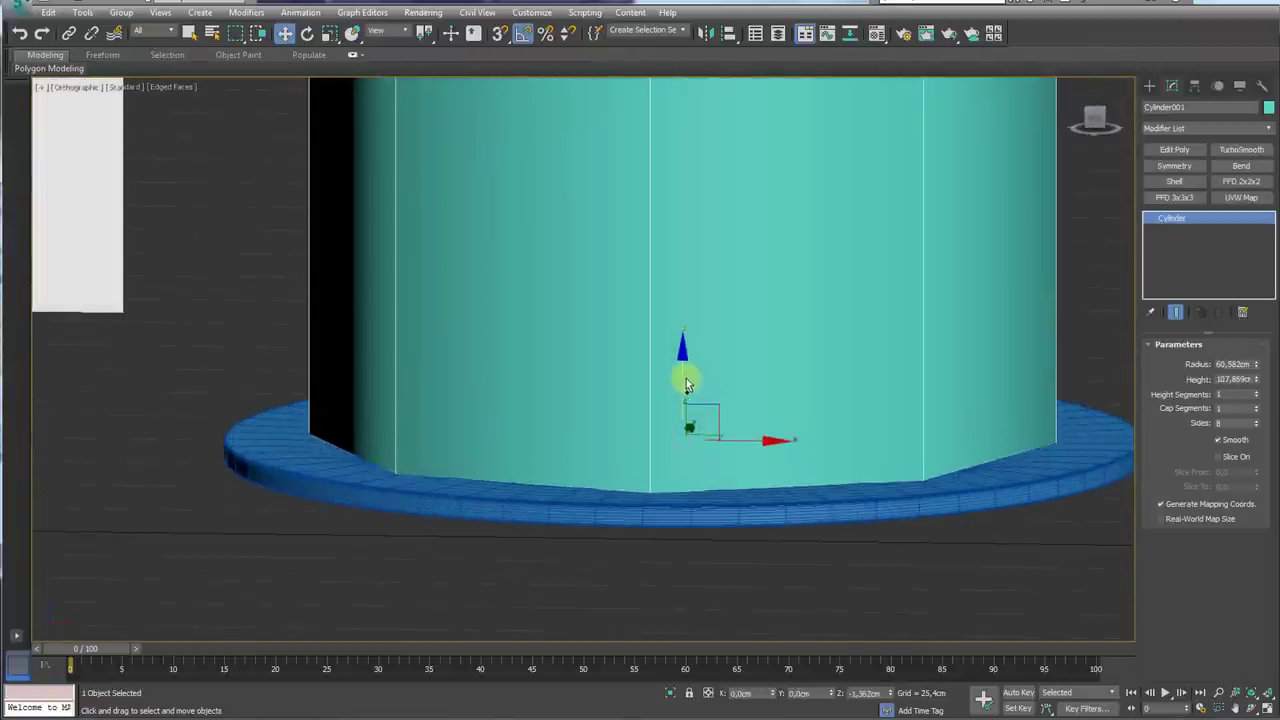
scroll(686, 372, "down", 5)
middle_click_drag(771, 320, 777, 418)
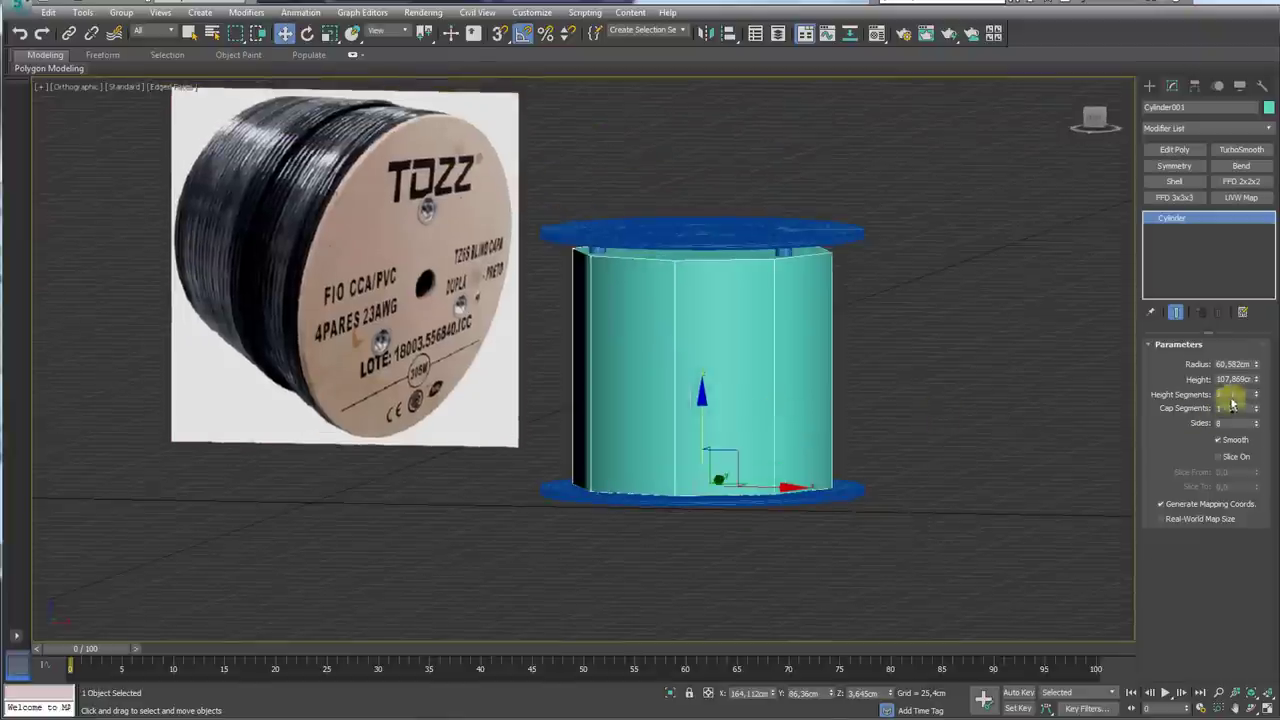
Step: Raise the cylinder's height to 114.395 cm
left_click_drag(1258, 383, 1258, 381)
scroll(815, 287, "up", 2)
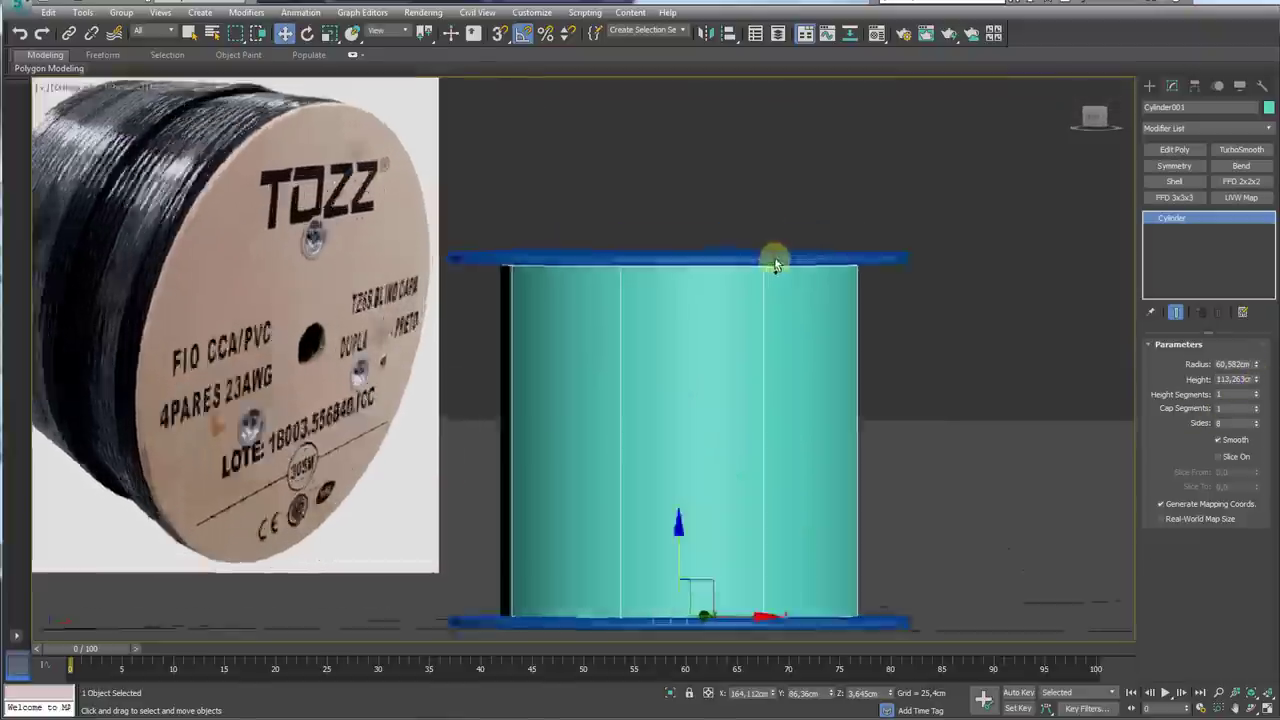
scroll(774, 260, "up", 3)
left_click_drag(1258, 383, 1258, 380)
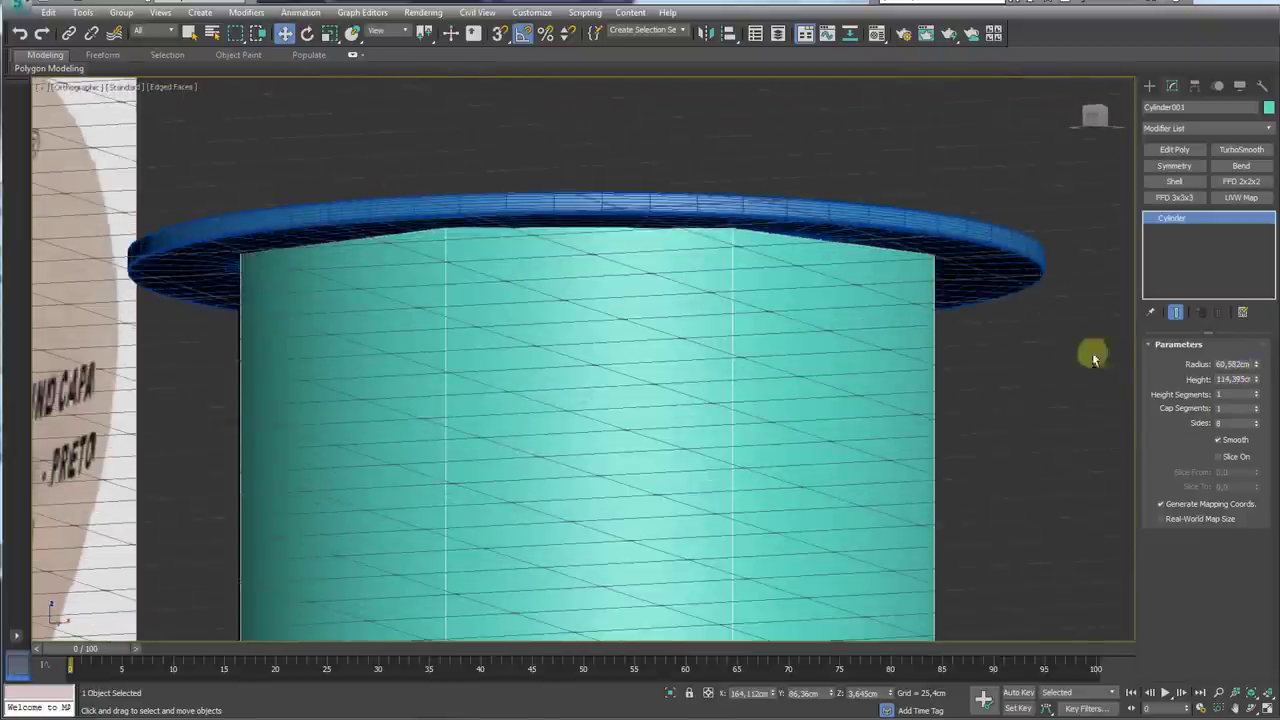
scroll(946, 324, "down", 3)
mouse_move(946, 324)
middle_mouse_down("alt")
mouse_move(951, 392)
mouse_move(933, 293)
mouse_move(998, 348)
middle_mouse_up("alt")
scroll(933, 293, "down", 2)
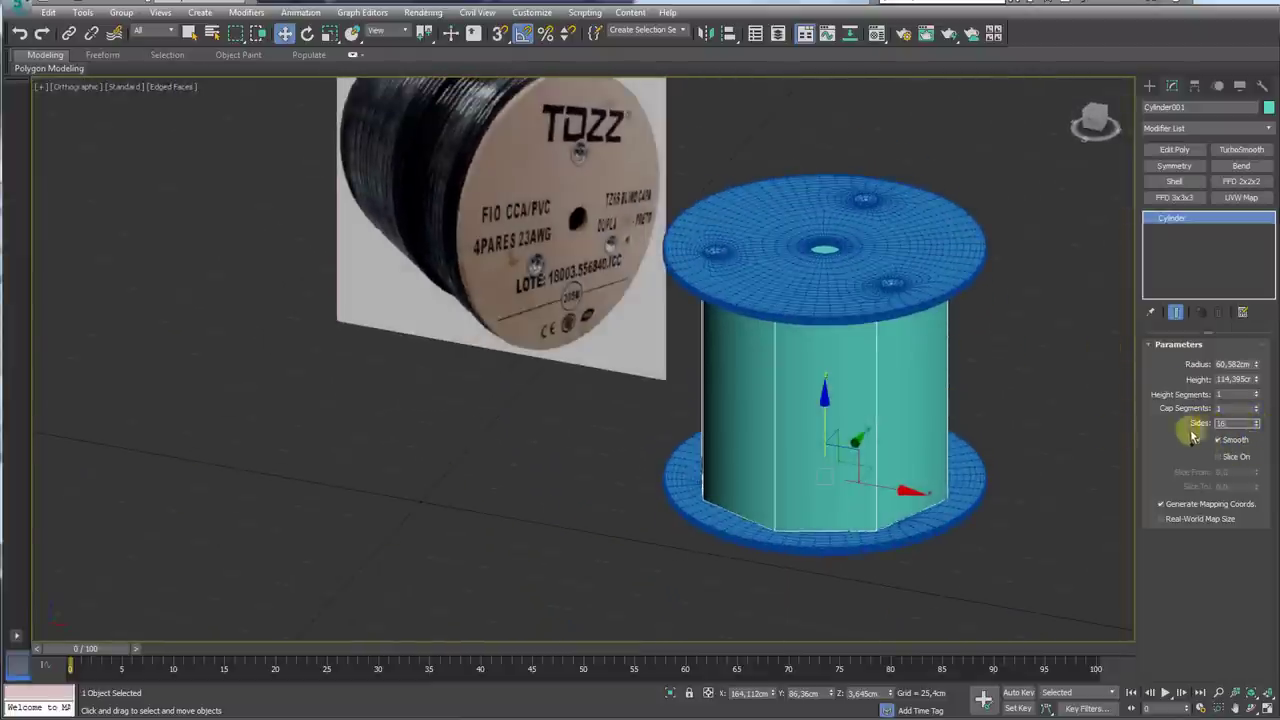
Step: Convert the cylinder to Editable Poly and delete both cap polygons
mouse_move(857, 428)
middle_mouse_down("alt")
mouse_move(846, 371)
mouse_move(857, 329)
middle_mouse_up("alt")
right_click(880, 305)
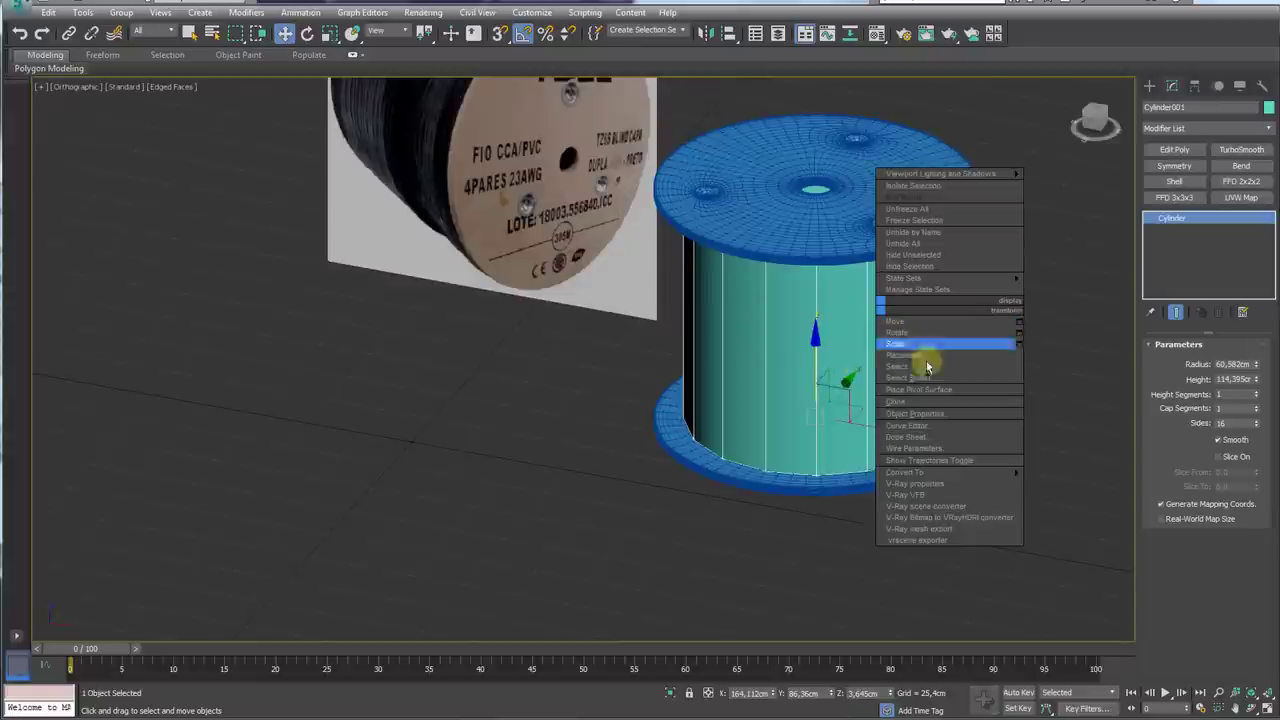
mouse_move(905, 472)
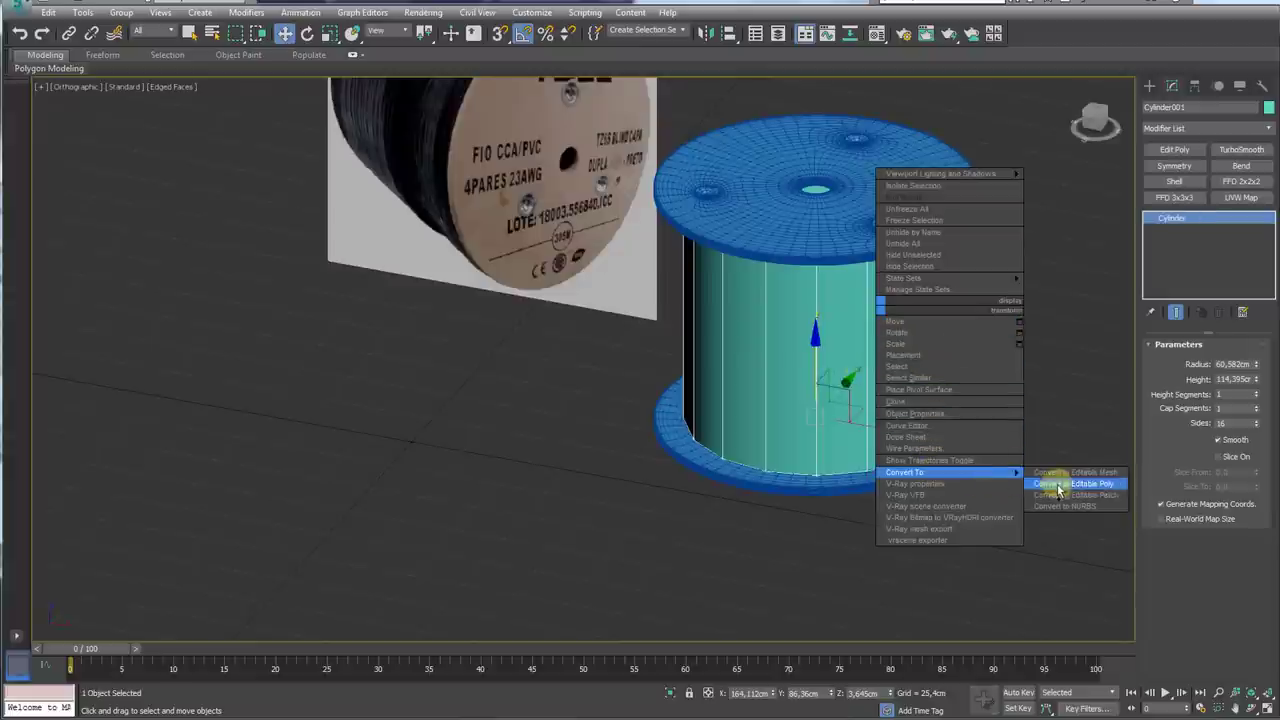
left_click(1058, 489)
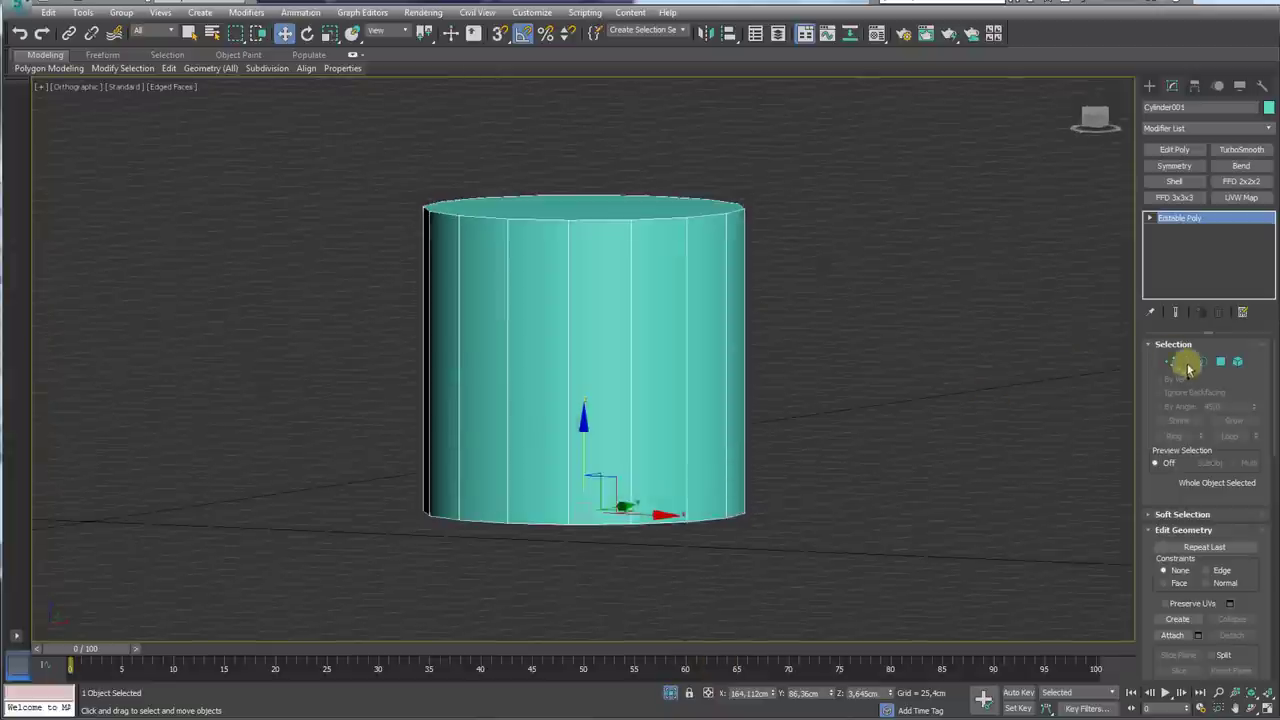
left_click(1220, 361)
left_click_drag(1134, 339, 165, 341)
key("ctrl+i")
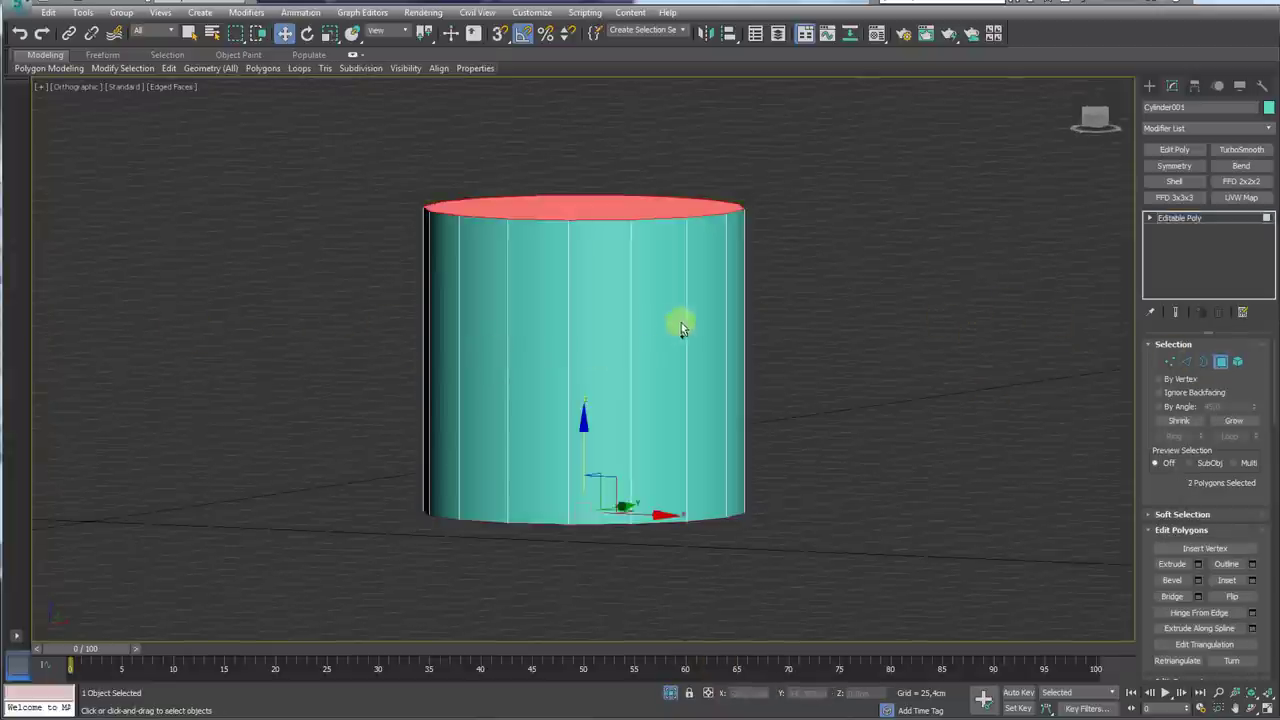
key("Delete")
middle_click_drag(665, 313, 740, 314, "alt")
key("shift+z")
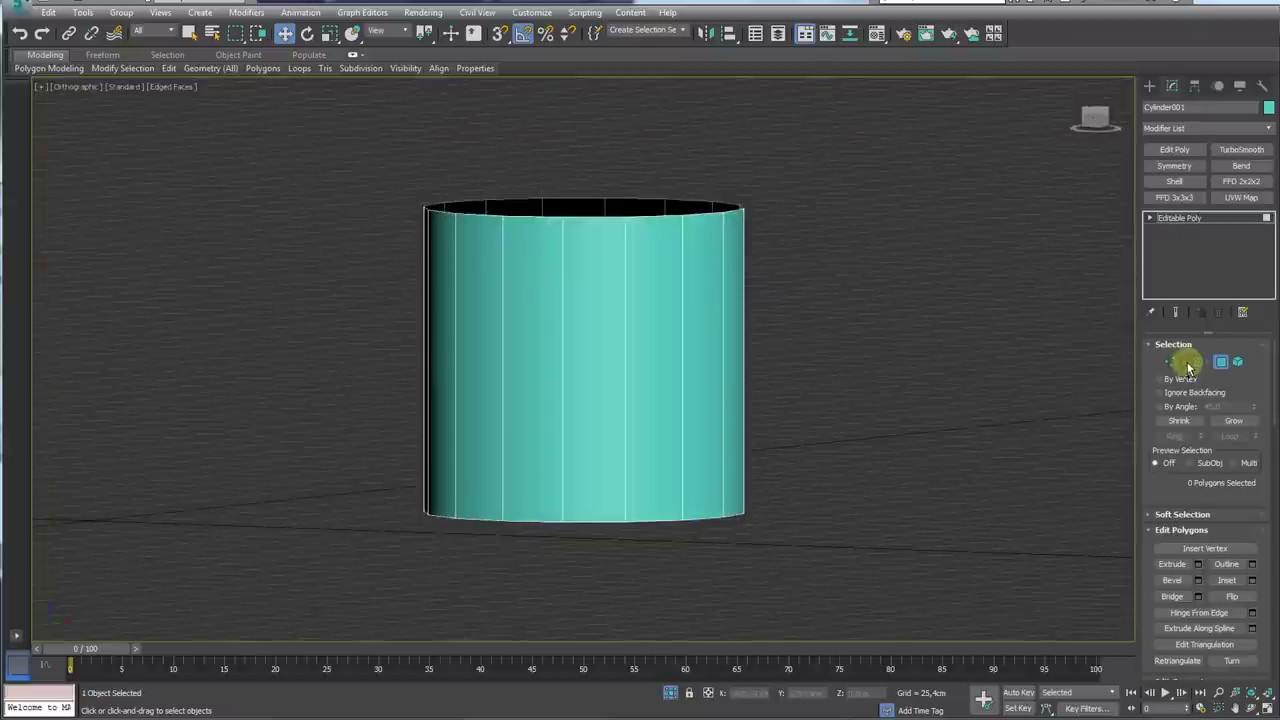
Step: Connect the vertical edges with three pinched loops and add a Shell modifier
left_click(1188, 363)
left_click_drag(986, 300, 300, 334)
left_click(1245, 612)
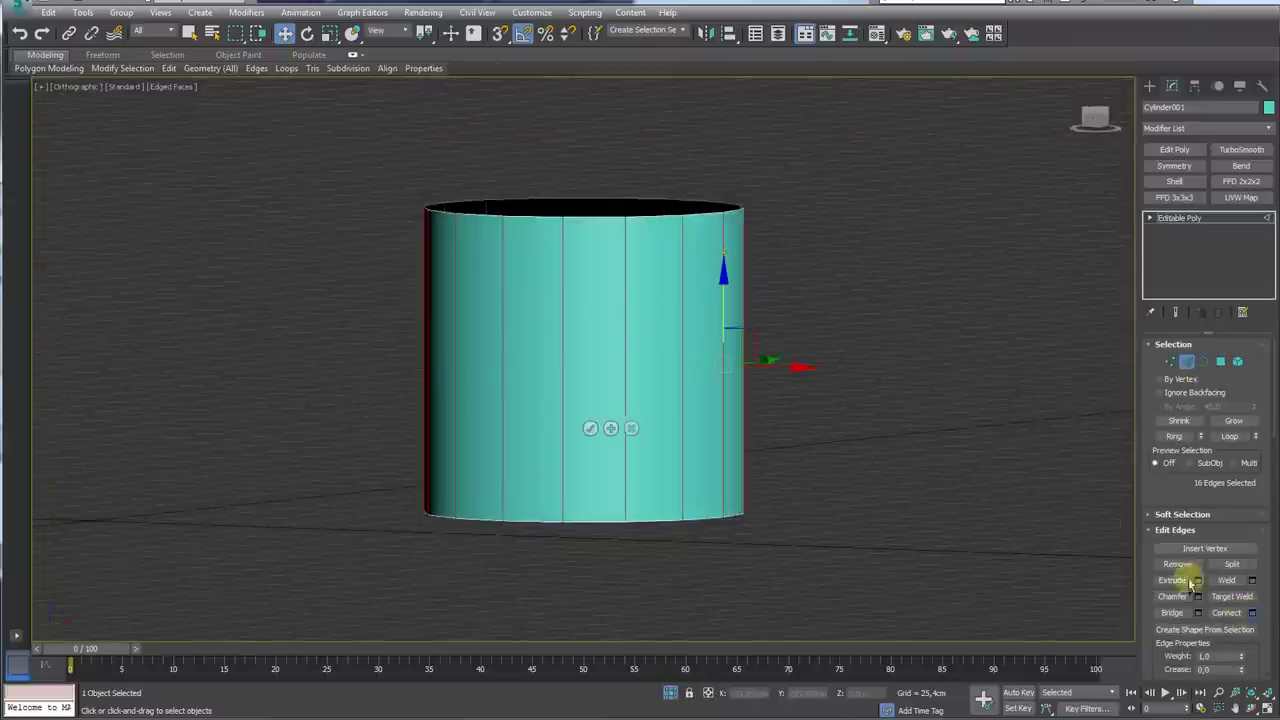
left_click_drag(597, 370, 592, 137)
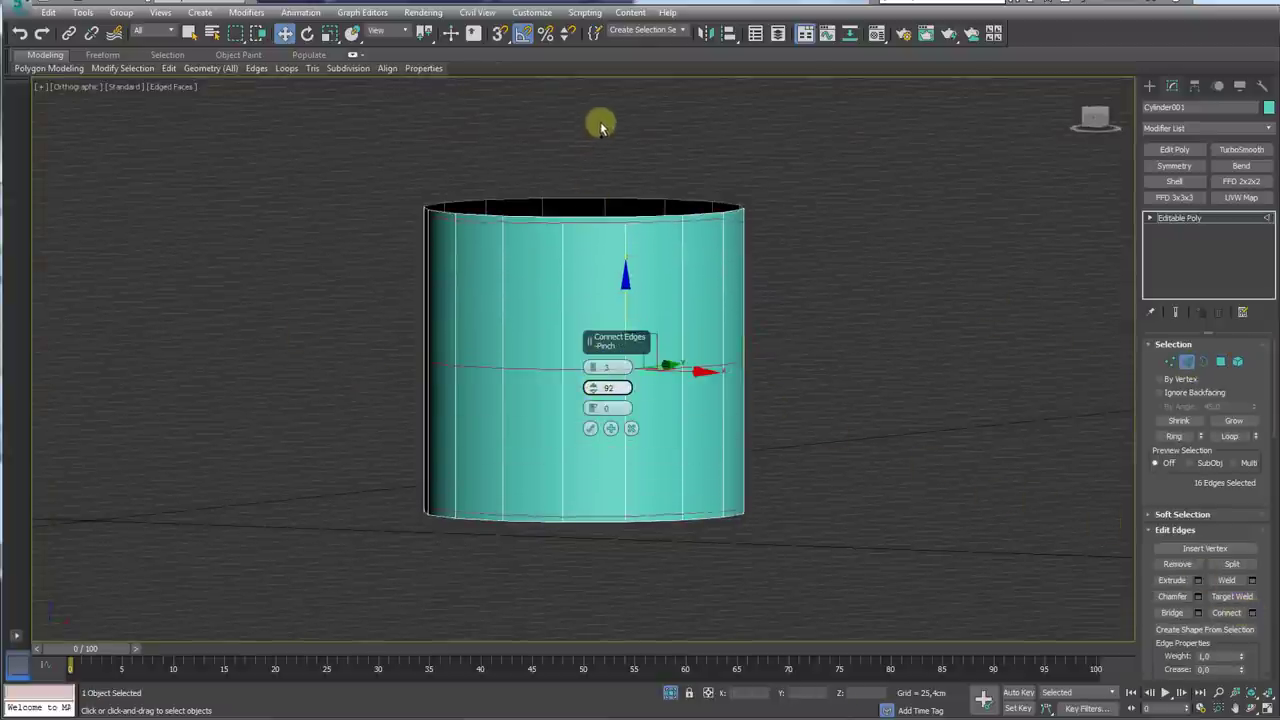
left_click(590, 428)
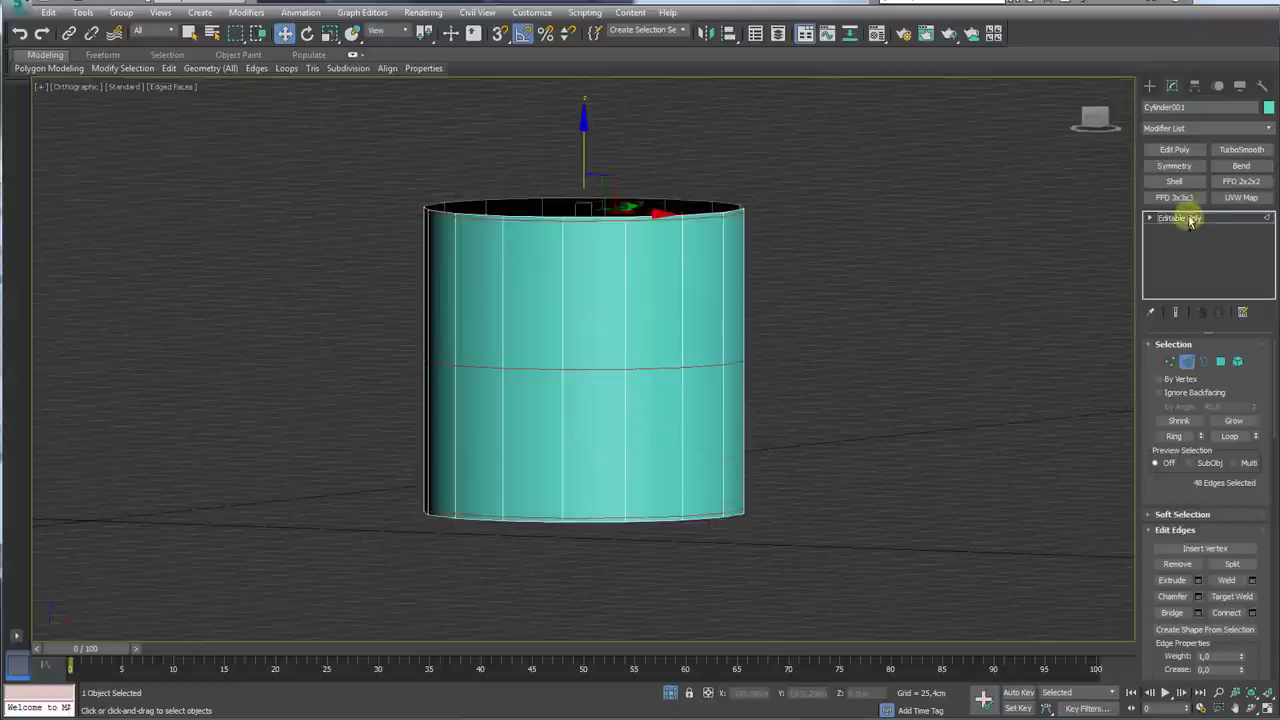
left_click(1174, 181)
middle_click_drag(828, 208, 759, 269, "alt")
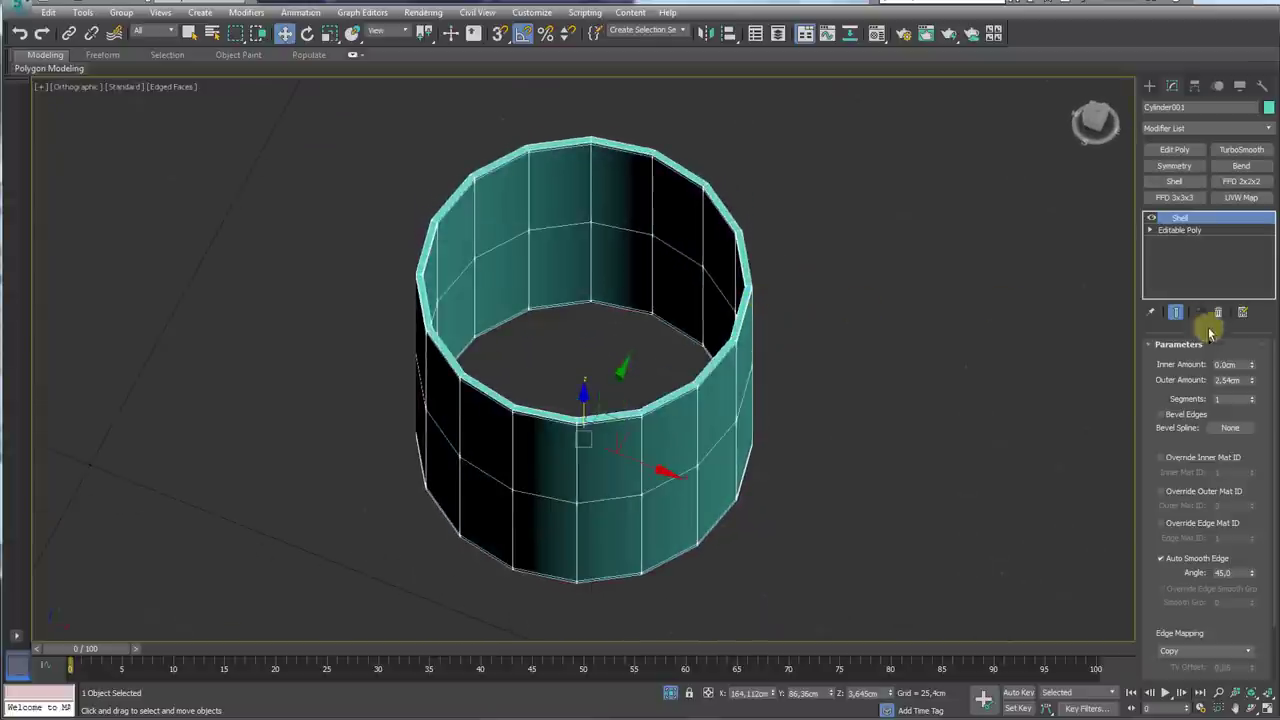
Step: Set the Shell to zero outer and 1.422 cm inner amount, then collapse to Editable Poly
right_click(1252, 380)
mouse_move(1251, 364)
left_mouse_down()
mouse_move(1249, 326)
mouse_move(629, 329)
left_mouse_up()
scroll(634, 297, "up", 2)
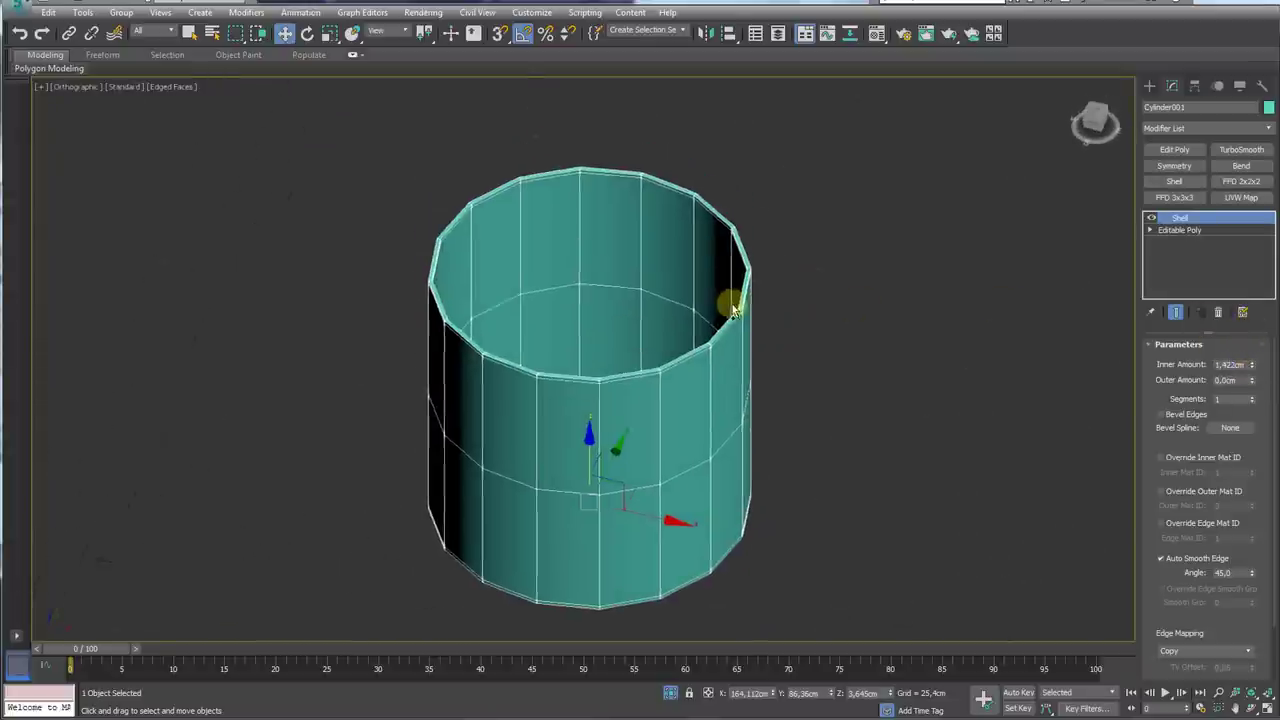
scroll(726, 300, "up", 5)
scroll(773, 289, "down", 8)
right_click(771, 290)
mouse_move(800, 452)
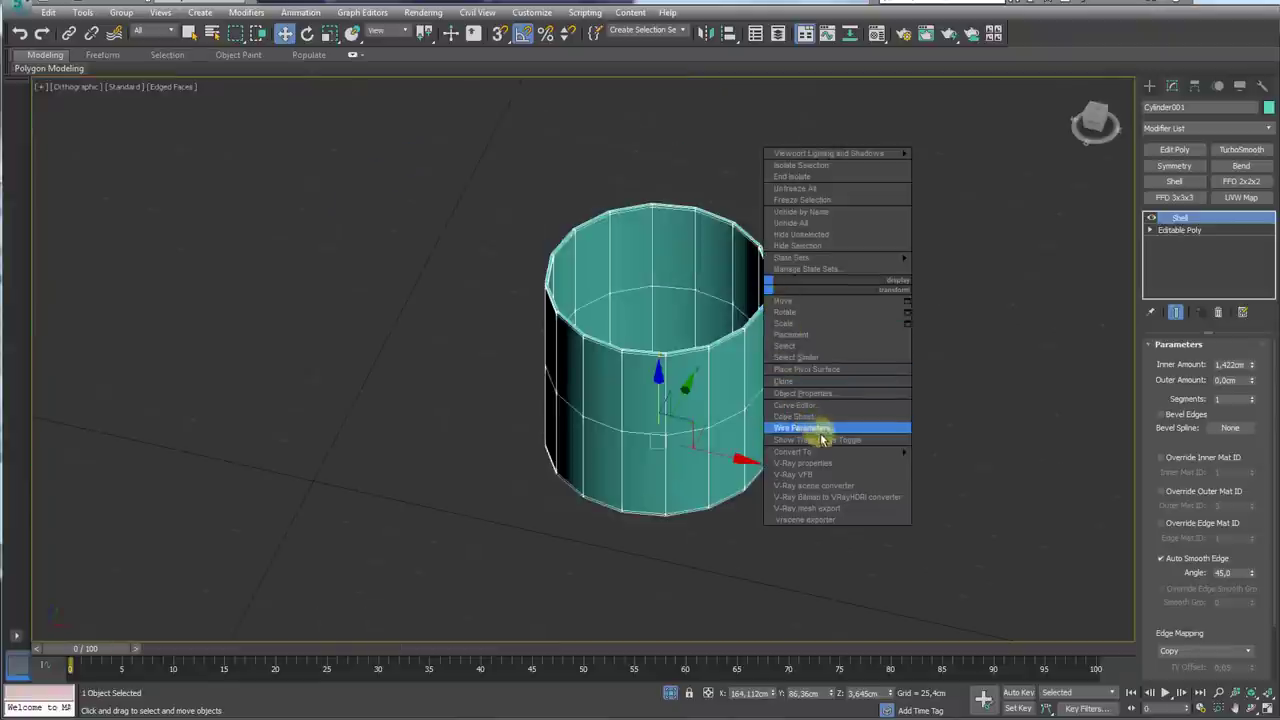
left_click(938, 463)
Step: Select the tube's rim edges using a top wireframe view
left_click(1186, 362)
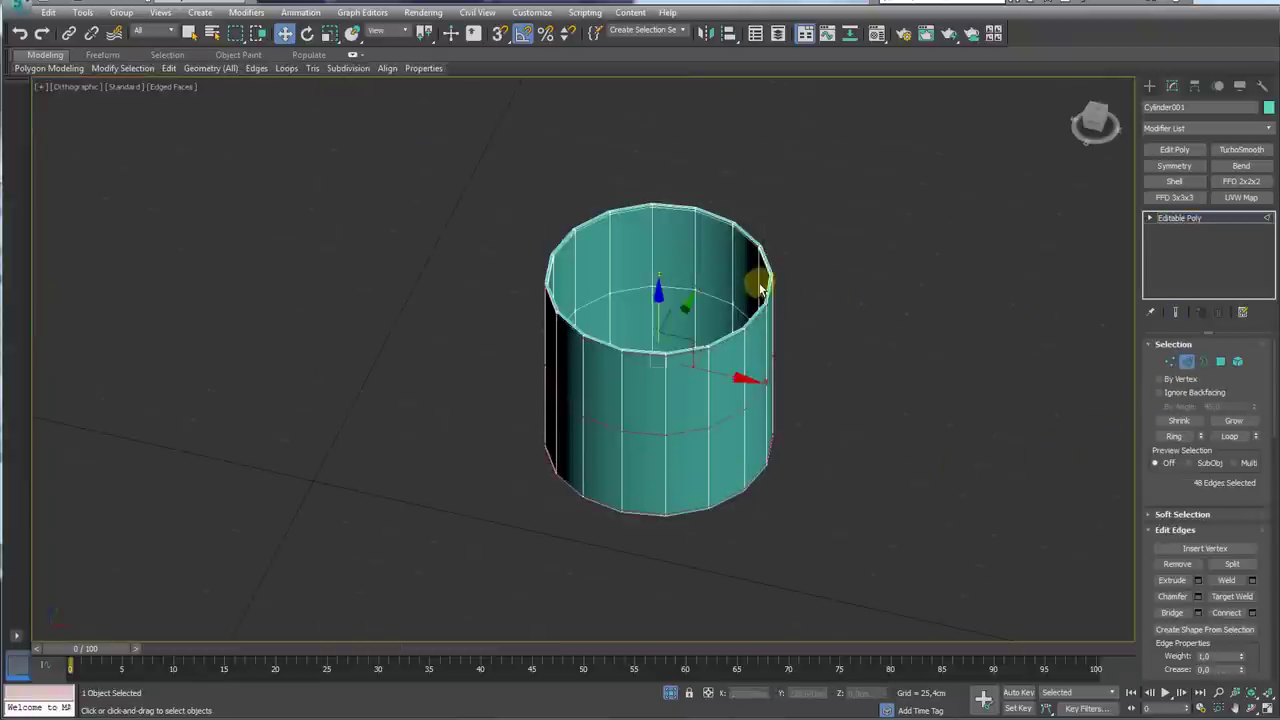
scroll(800, 266, "up", 5)
scroll(806, 266, "up", 2)
left_click(818, 240)
scroll(810, 300, "down", 2)
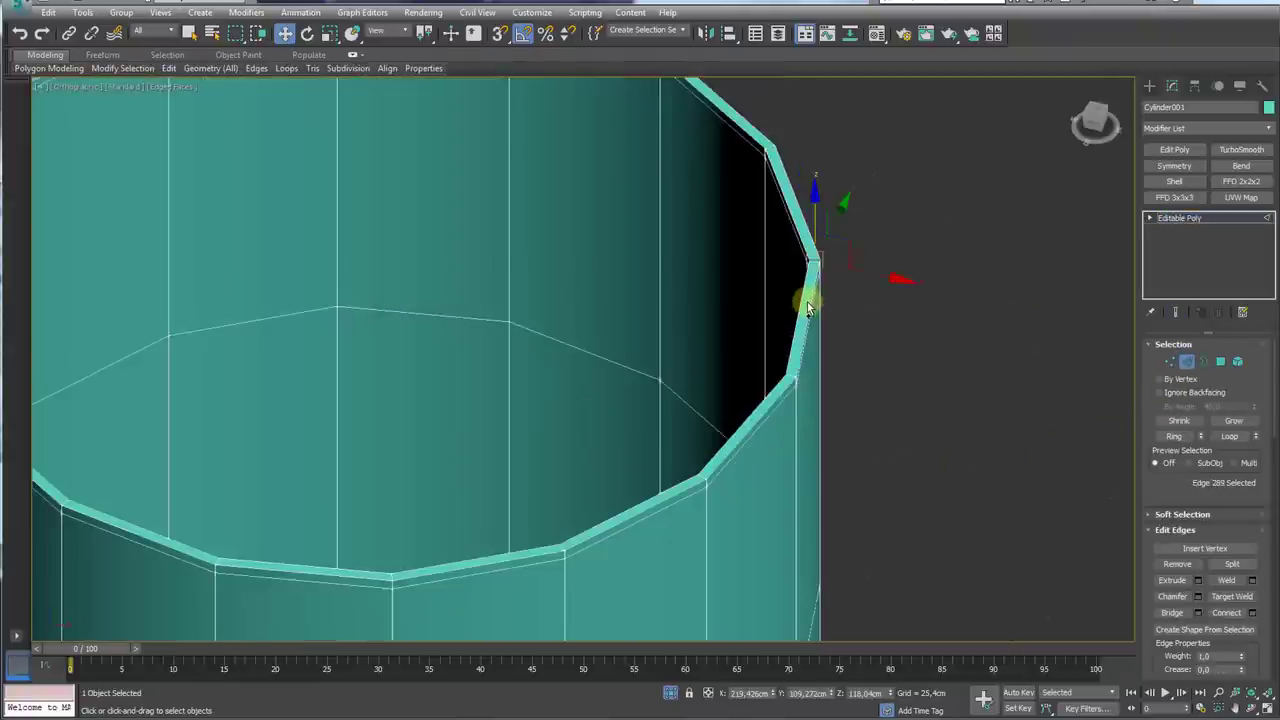
key("t")
key("F3")
scroll(791, 386, "up", 5)
scroll(822, 375, "up", 3)
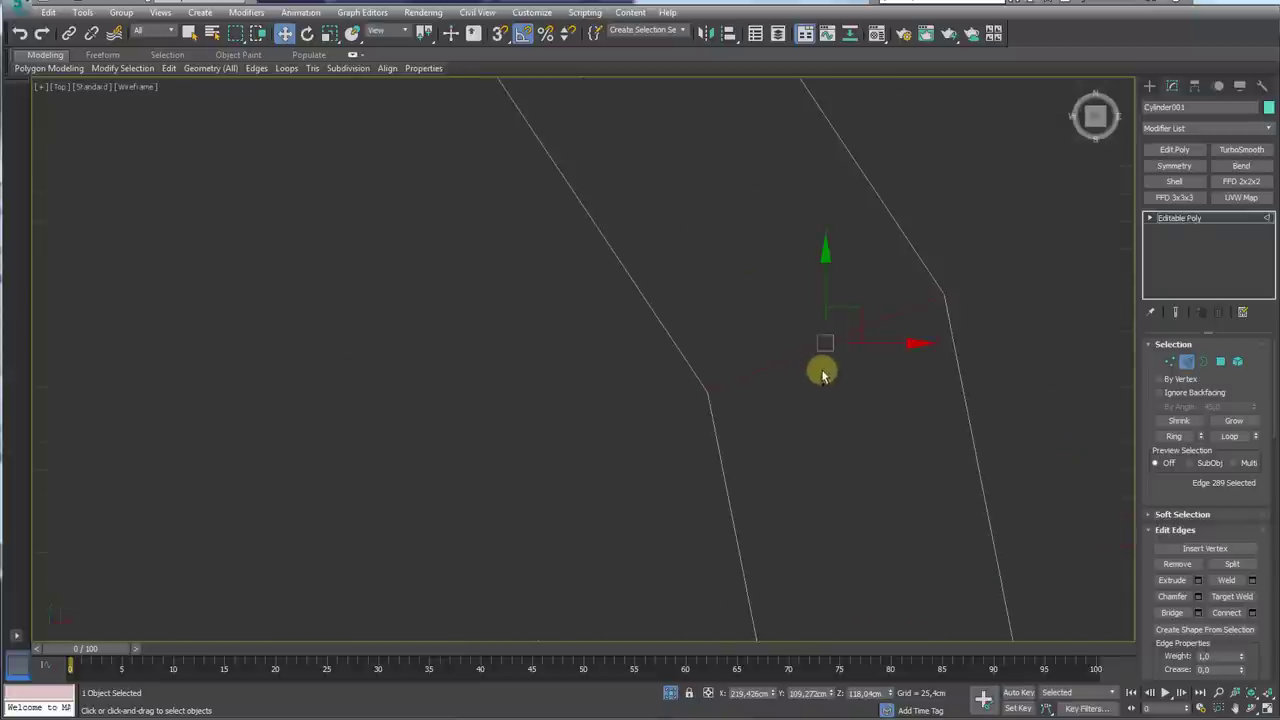
left_click(815, 397, "ctrl")
scroll(882, 414, "down", 4)
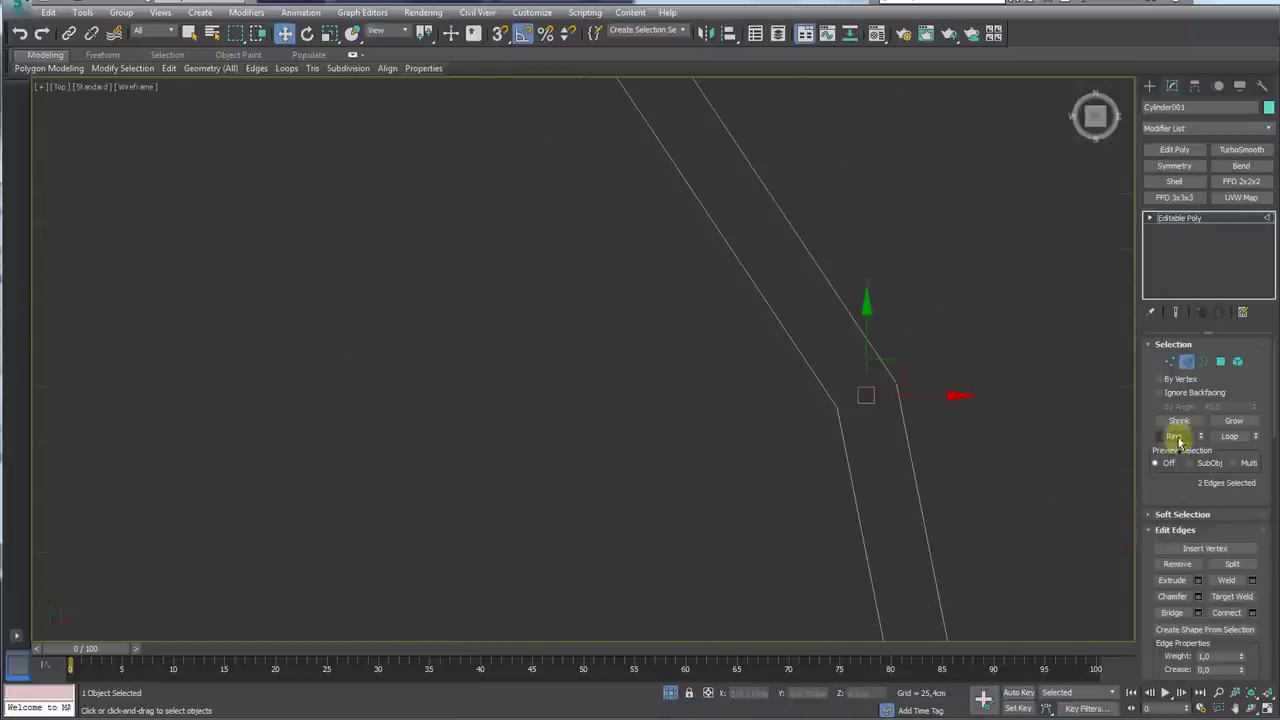
scroll(1000, 445, "down", 5)
middle_click_drag(966, 457, 900, 374, "alt")
Step: Connect the selected vertical edges to add a new edge loop around the wall
left_click(1220, 361, "ctrl")
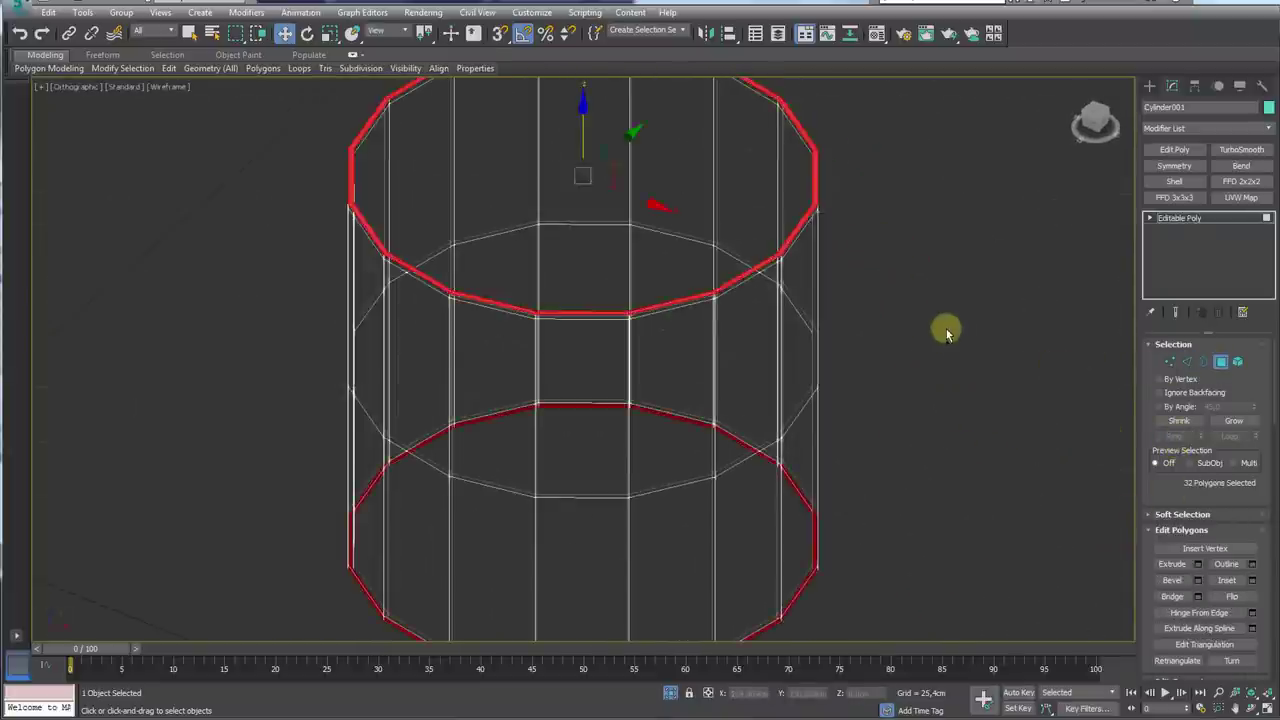
mouse_move(947, 332)
middle_mouse_down("alt")
mouse_move(943, 391)
mouse_move(934, 303)
mouse_move(945, 385)
mouse_move(851, 334)
middle_mouse_up("alt")
left_click(1188, 364, "ctrl")
scroll(889, 336, "up", 5)
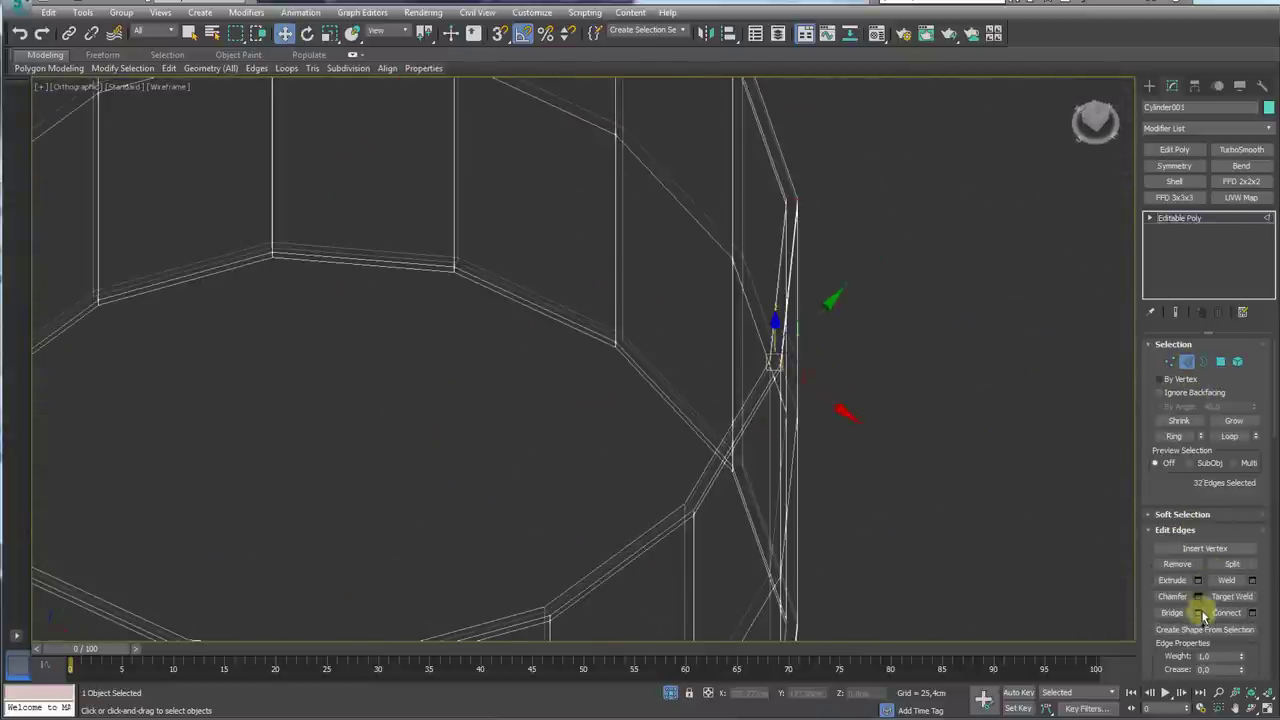
left_click(1253, 613)
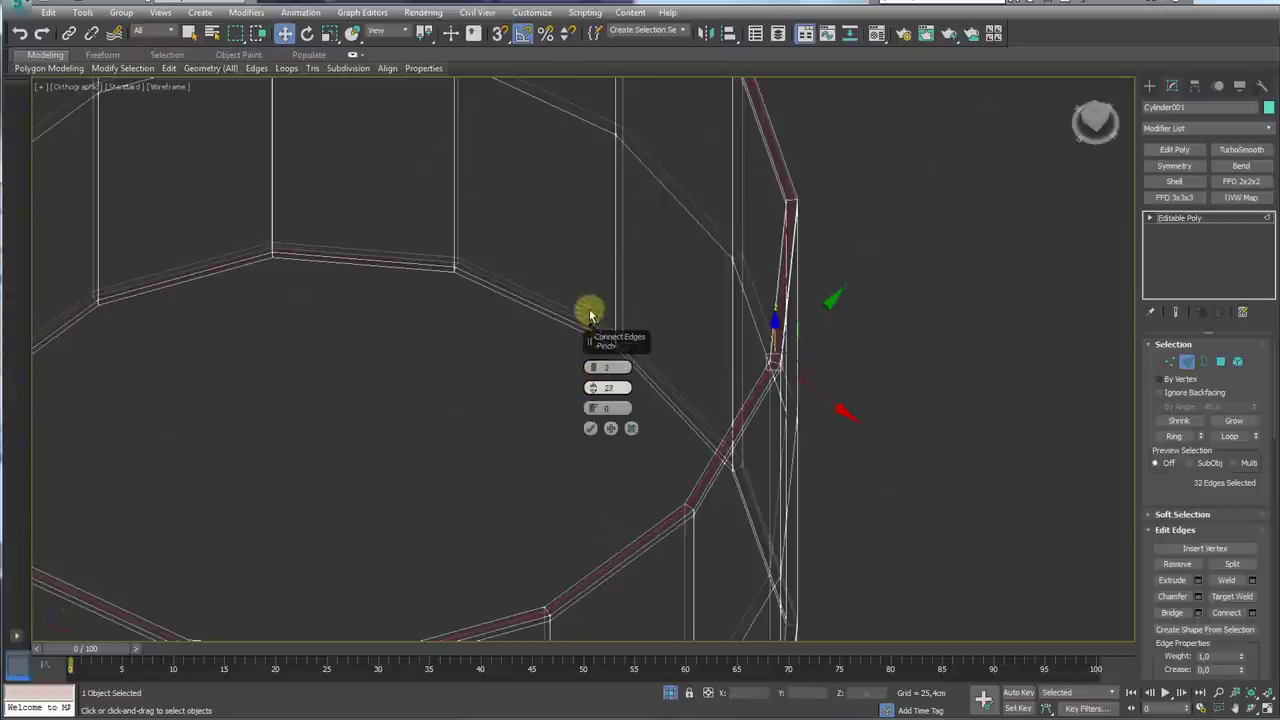
left_click(590, 428)
Step: Return to shaded perspective at object level and apply a 1-iteration TurboSmooth
left_click(1173, 228)
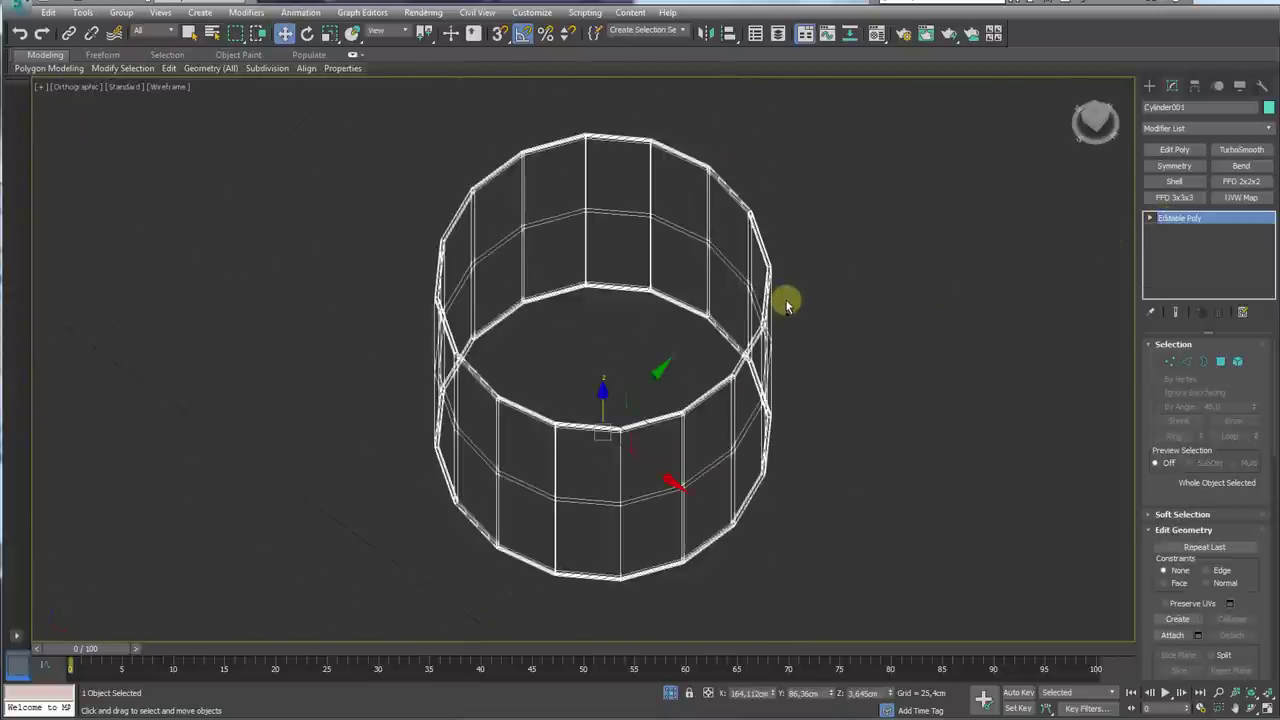
key("p")
key("F3")
scroll(783, 203, "down", 3)
scroll(781, 294, "down", 3)
middle_click_drag(781, 294, 737, 330, "alt")
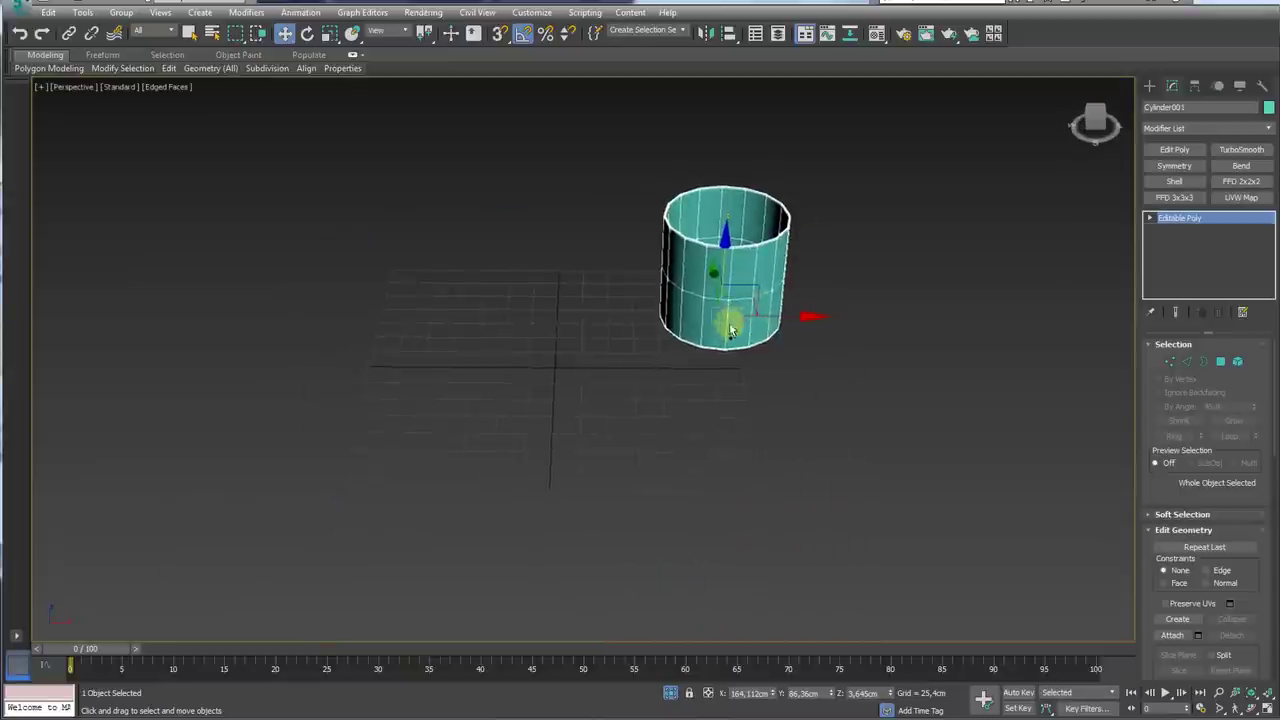
scroll(737, 330, "up", 2)
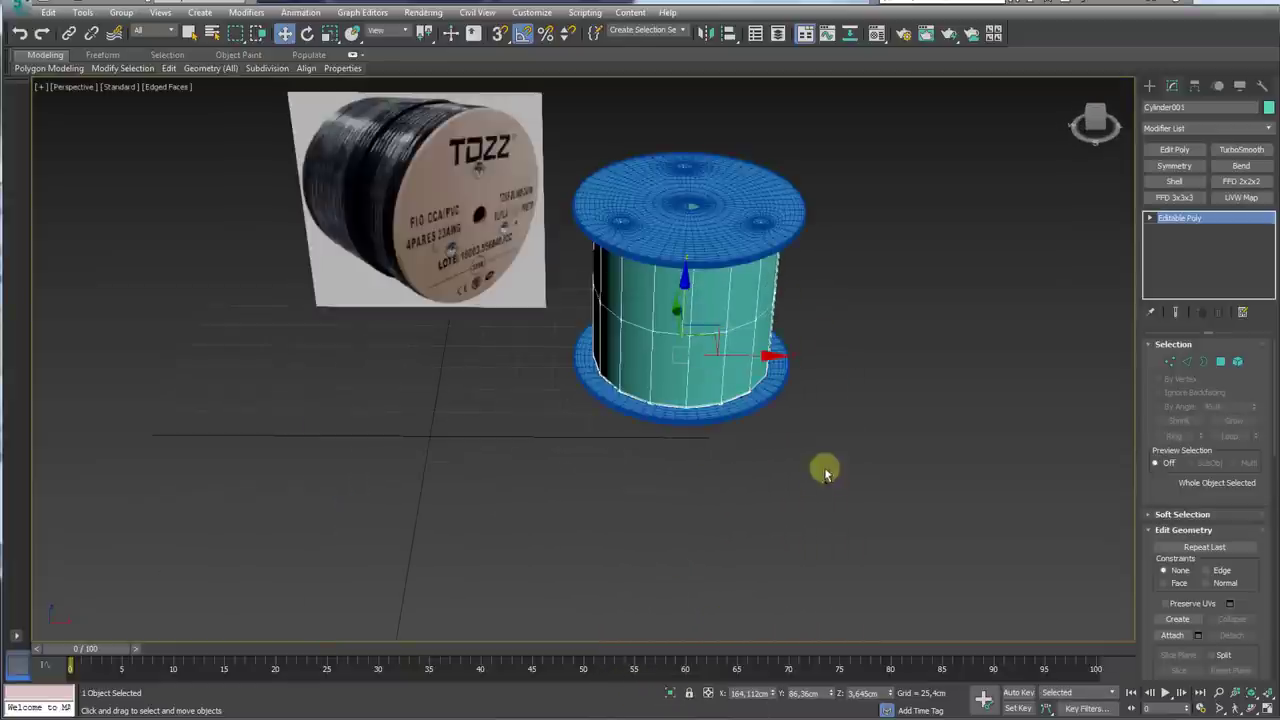
scroll(823, 466, "up", 2)
scroll(849, 503, "up", 4)
left_click(1241, 149)
mouse_move(930, 356)
middle_mouse_down("alt")
mouse_move(857, 320)
mouse_move(894, 286)
mouse_move(891, 320)
middle_mouse_up("alt")
scroll(810, 345, "down", 4)
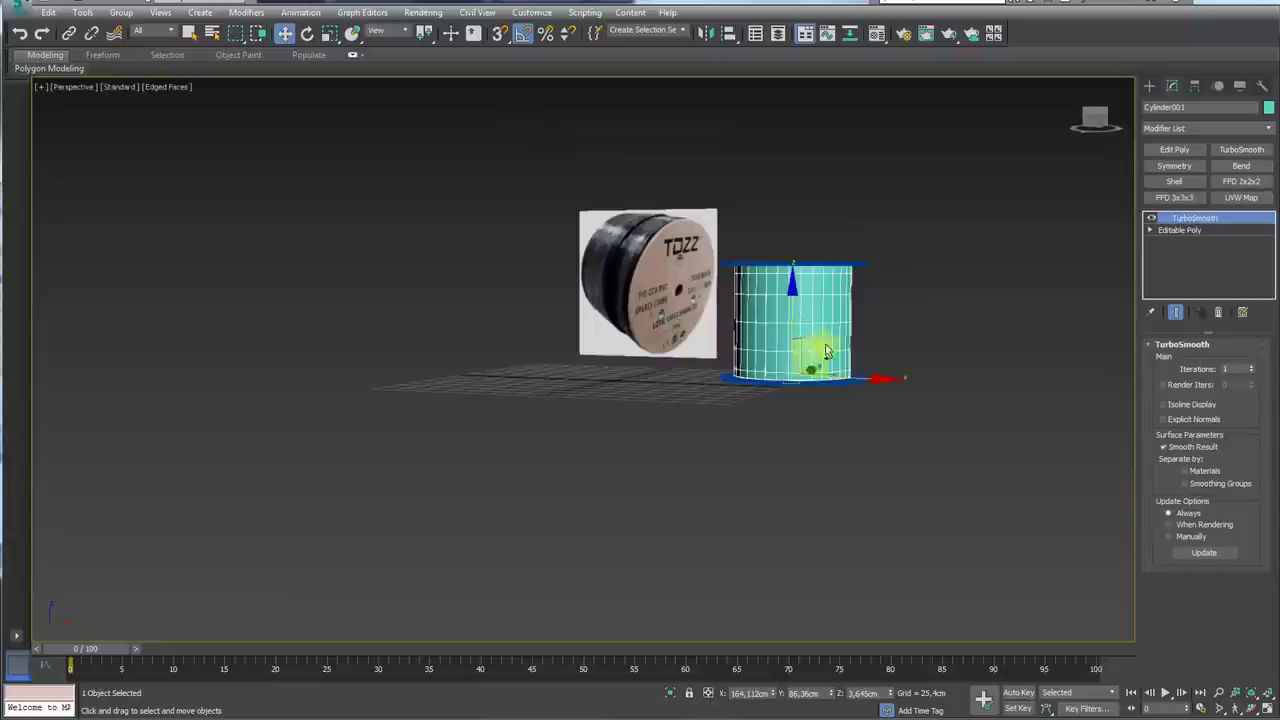
Step: Drag the 3675.jpg photo from the references folder onto the reference plane
left_click_drag(827, 352, 986, 337)
right_click(994, 334)
mouse_move(994, 334)
middle_mouse_down("alt")
mouse_move(808, 351)
mouse_move(742, 485)
mouse_move(536, 306)
middle_mouse_up("alt")
scroll(560, 285, "up", 5)
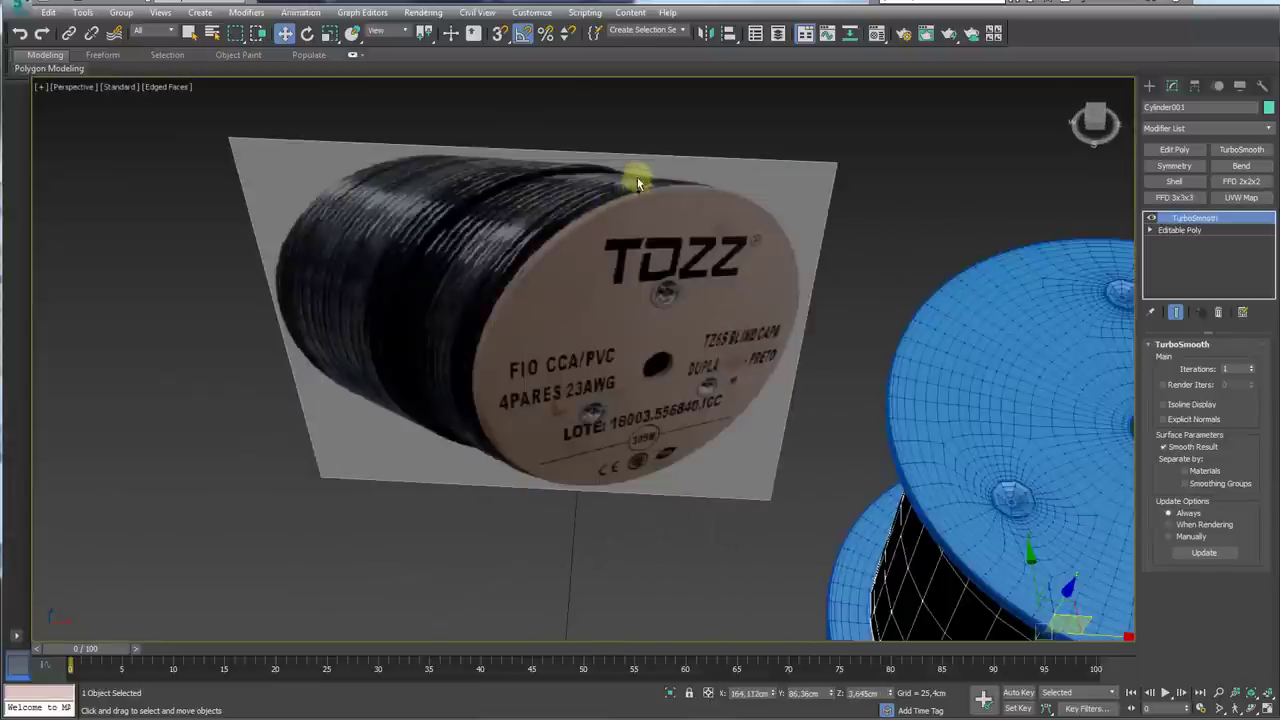
left_click_drag(450, 215, 357, 309)
scroll(477, 342, "down", 5)
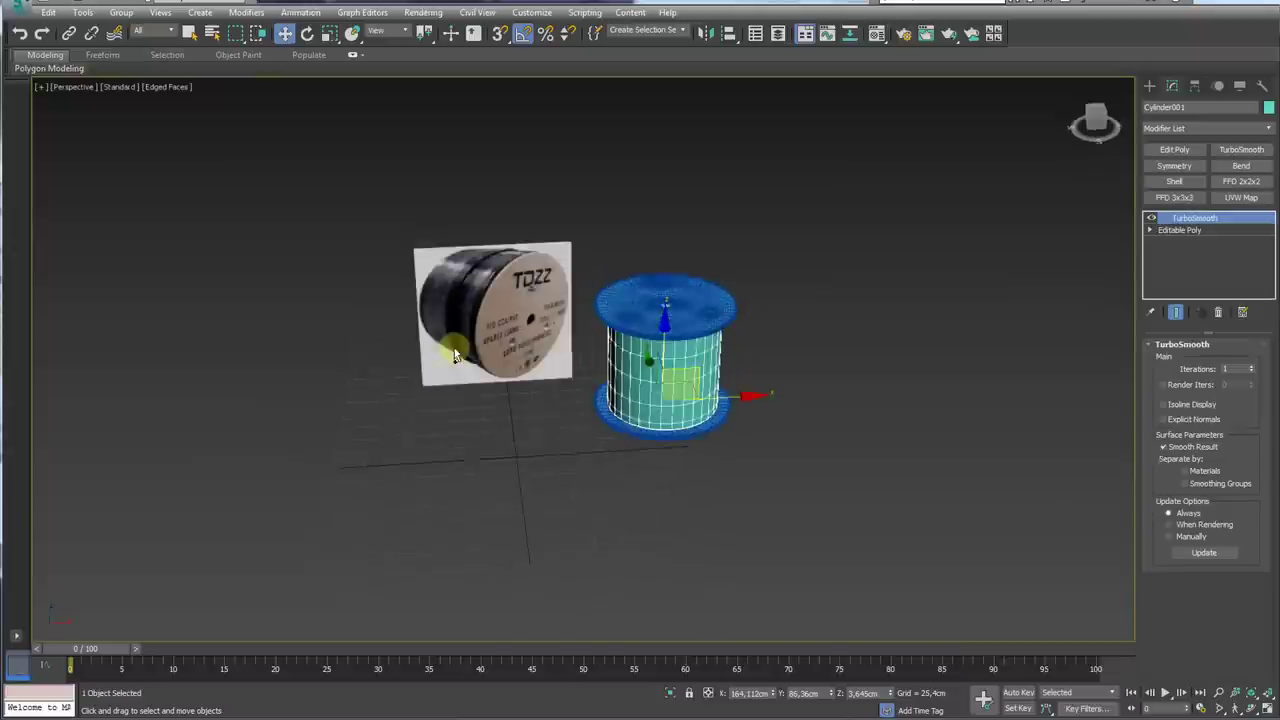
key("alt+Tab")
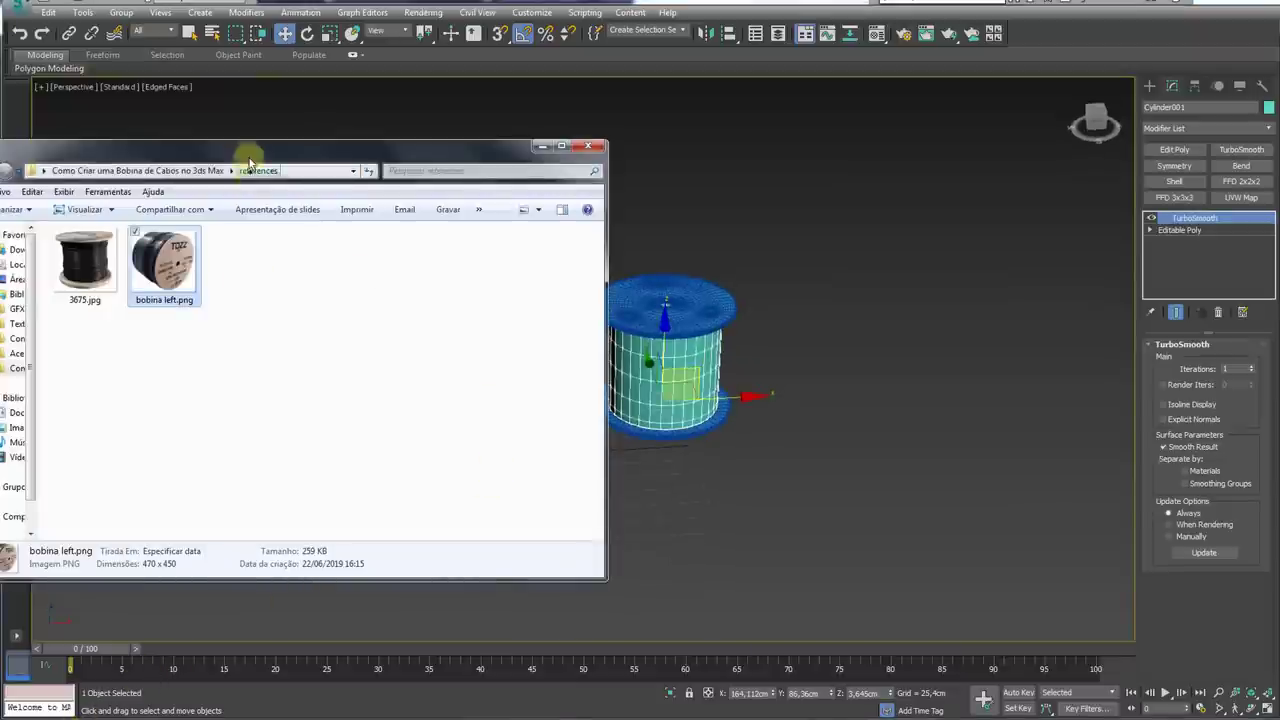
left_click_drag(249, 157, 350, 398)
left_click_drag(263, 478, 561, 322)
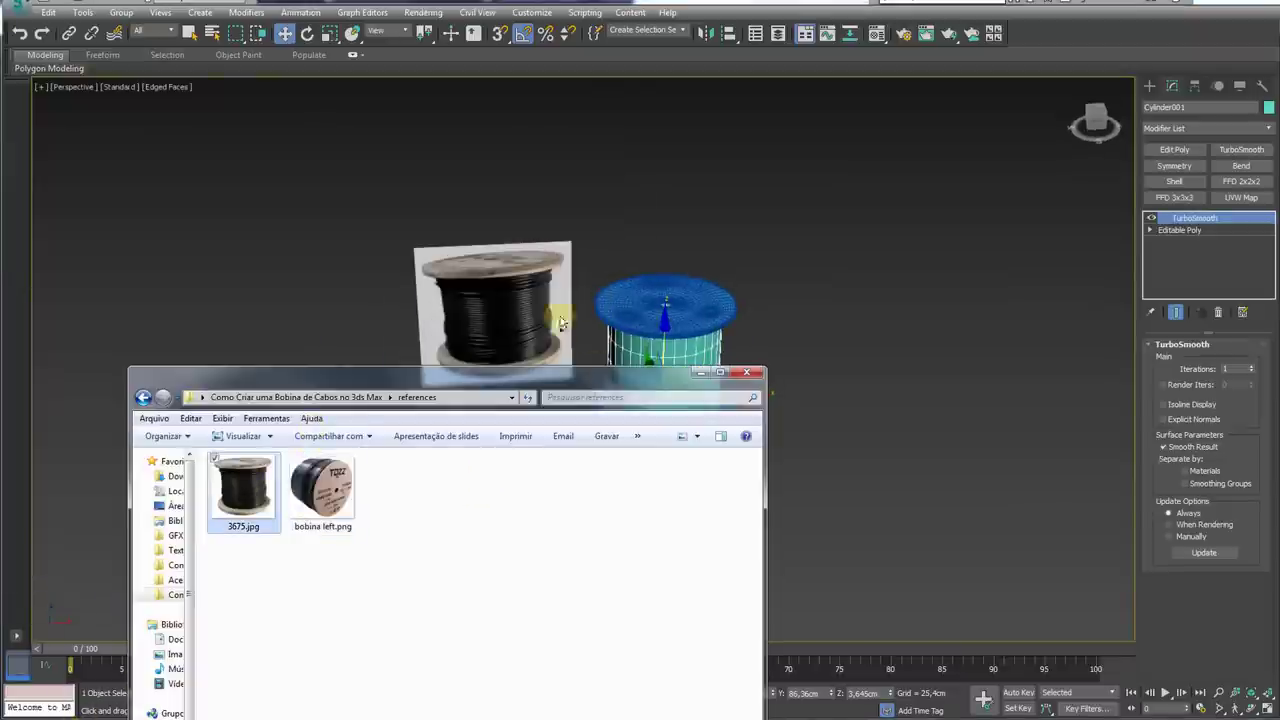
left_click(699, 373)
Step: Reframe the view to centre the new reference image and the spool
scroll(729, 385, "up", 5)
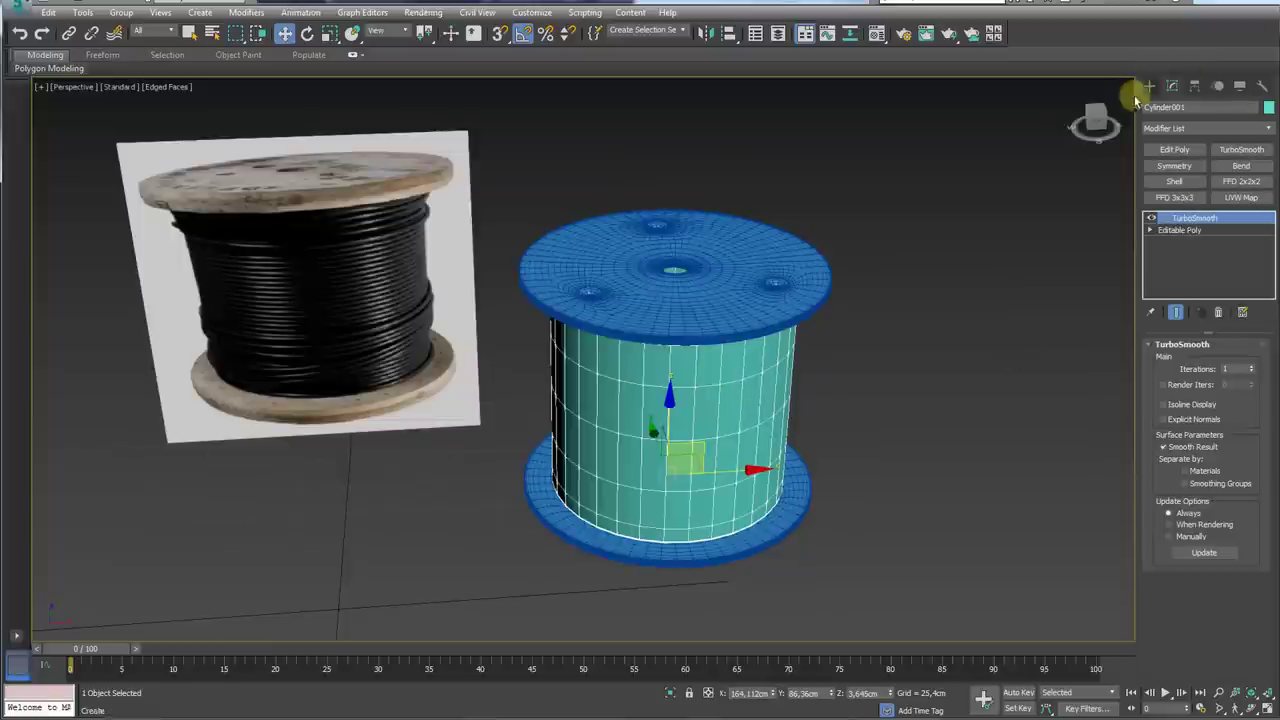
scroll(829, 339, "up", 4)
scroll(600, 365, "down", 3)
scroll(390, 340, "up", 1)
middle_click_drag(390, 340, 663, 235)
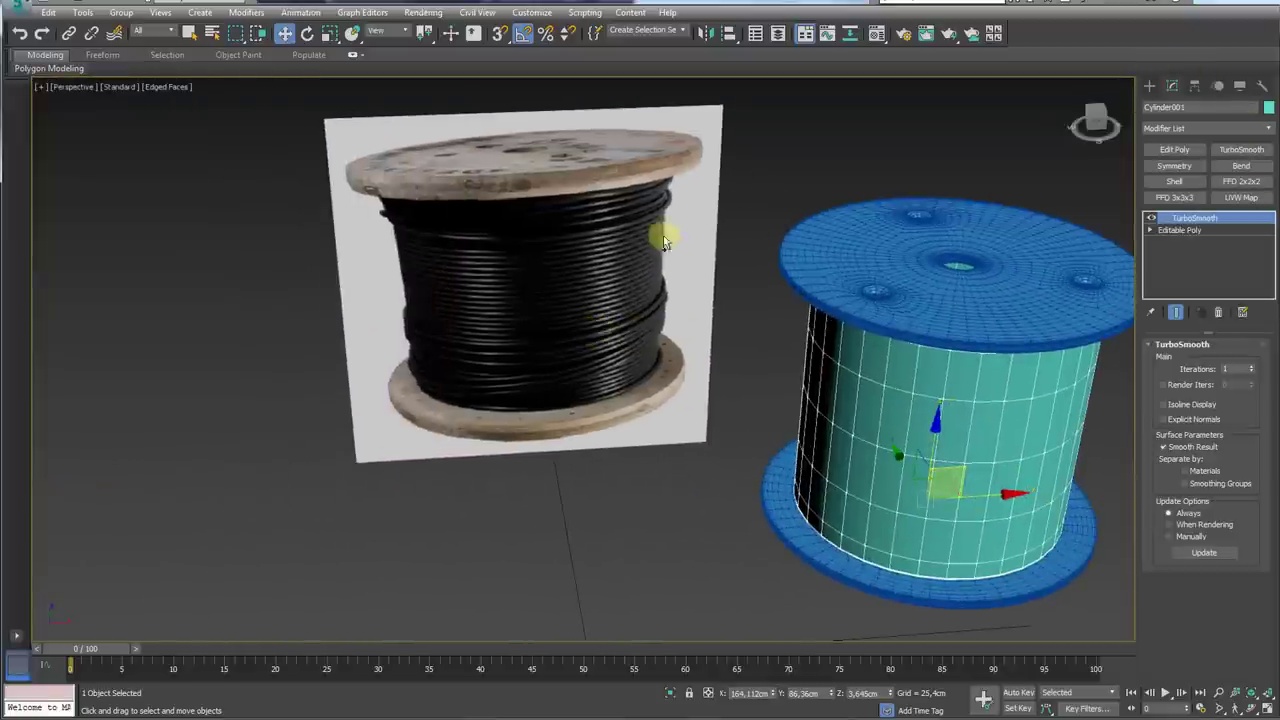
middle_click_drag(707, 368, 514, 371)
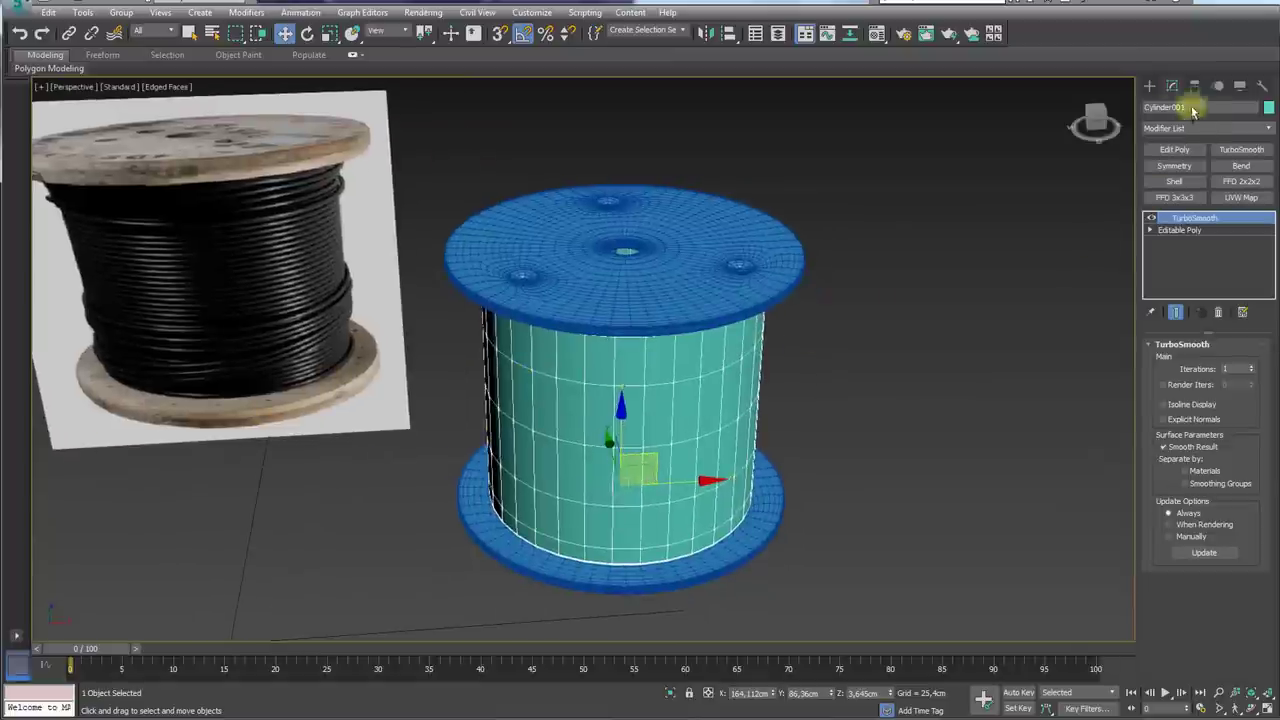
left_click(1151, 87)
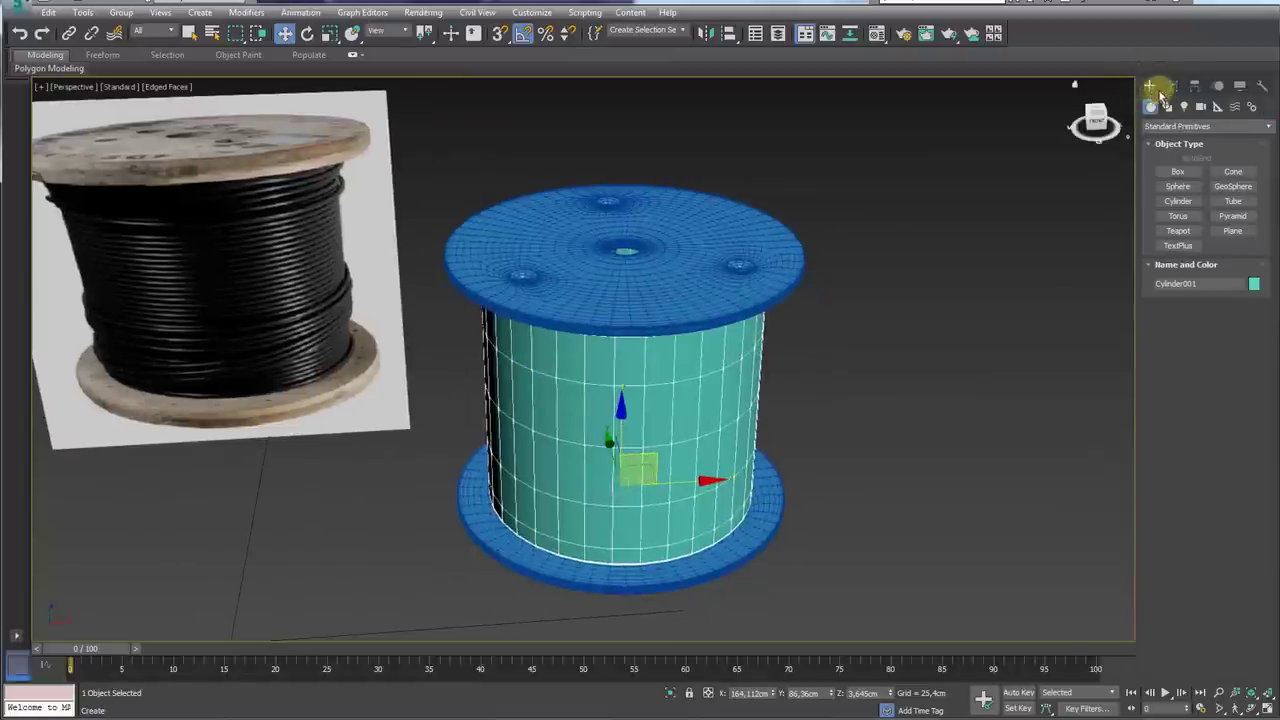
Step: Draw a 10-turn helix beside the spool
left_click(1167, 107)
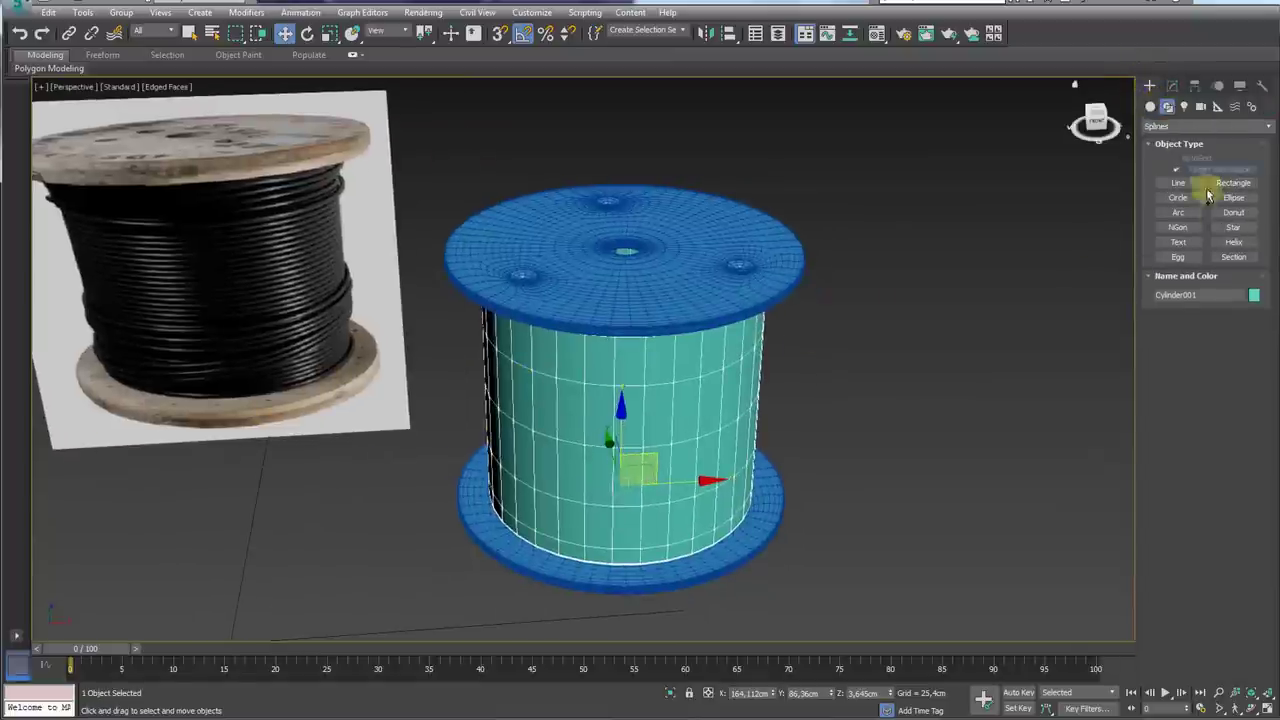
left_click(1237, 243)
scroll(763, 449, "down", 2)
middle_click_drag(763, 449, 657, 443, "alt")
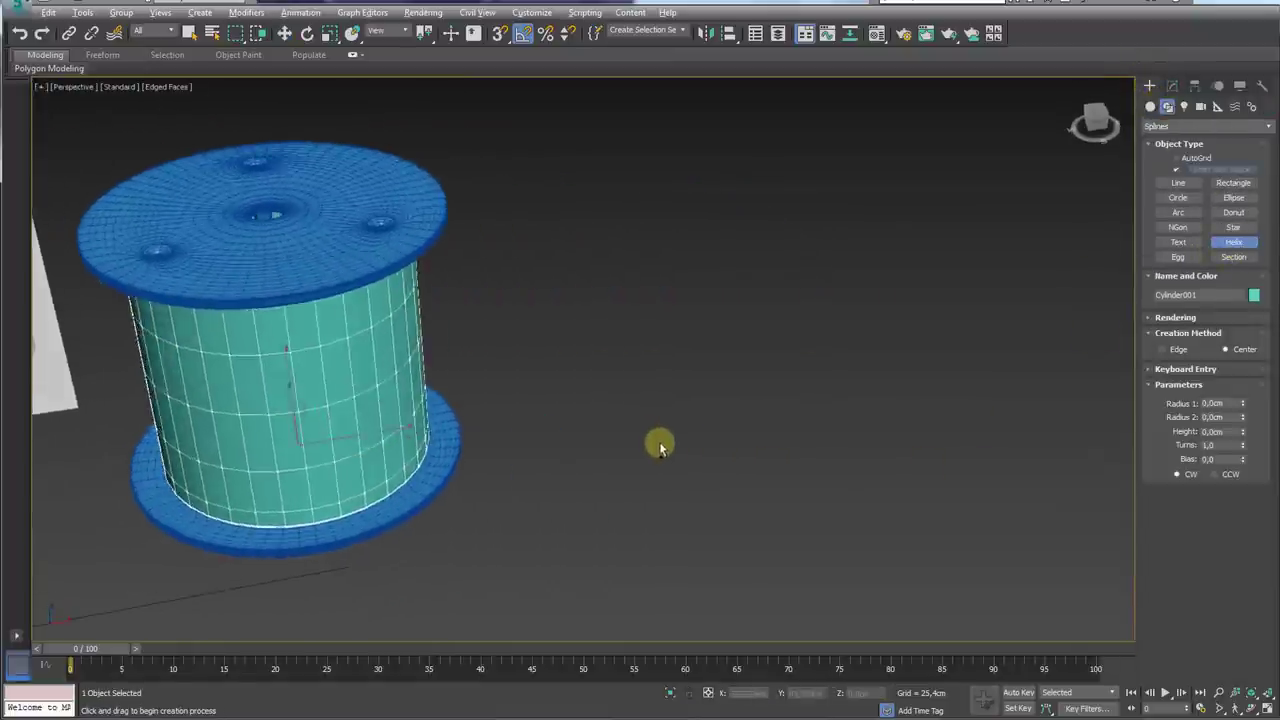
mouse_move(771, 466)
left_mouse_down()
mouse_move(810, 535)
mouse_move(829, 534)
left_mouse_up()
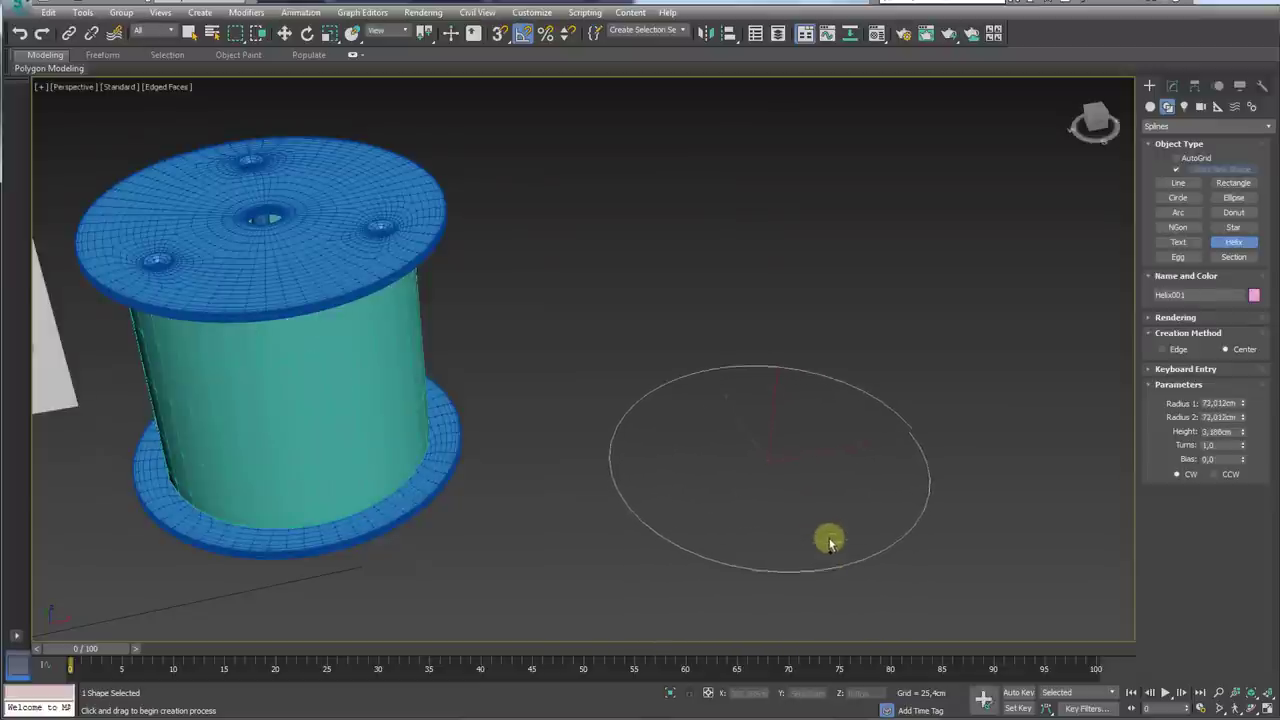
middle_click_drag(914, 423, 867, 397, "alt")
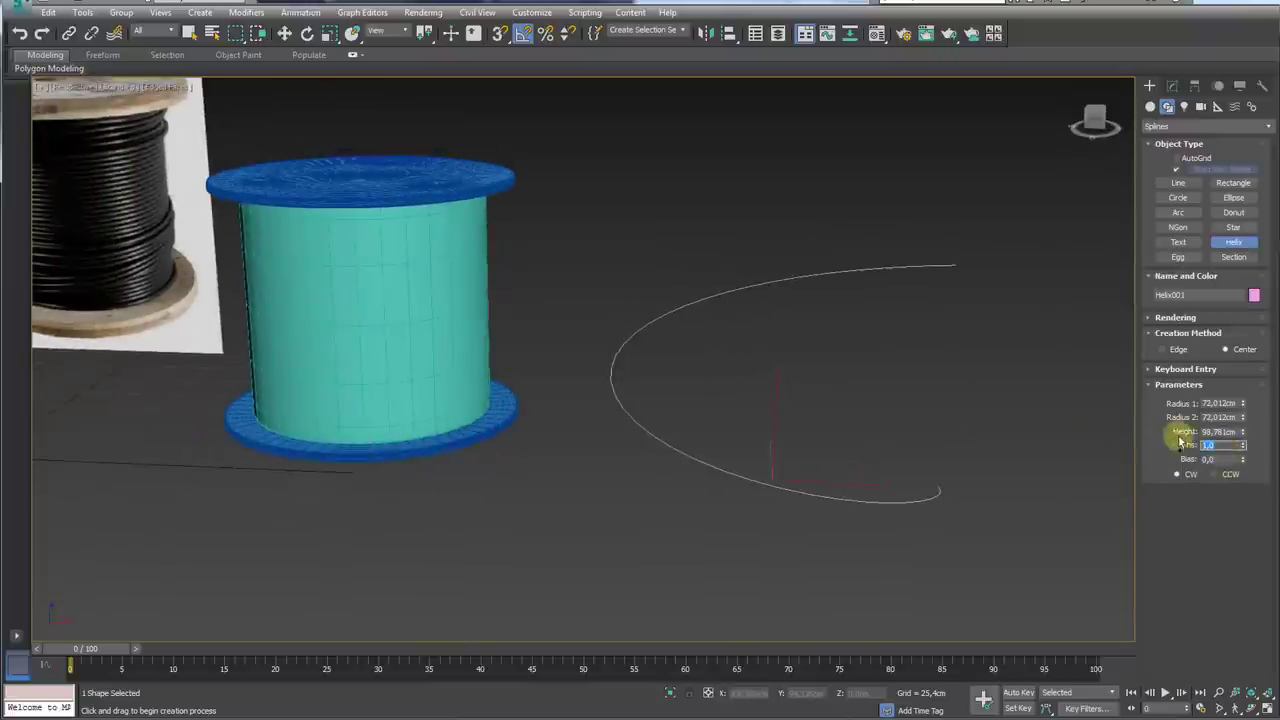
type("10")
key("Return")
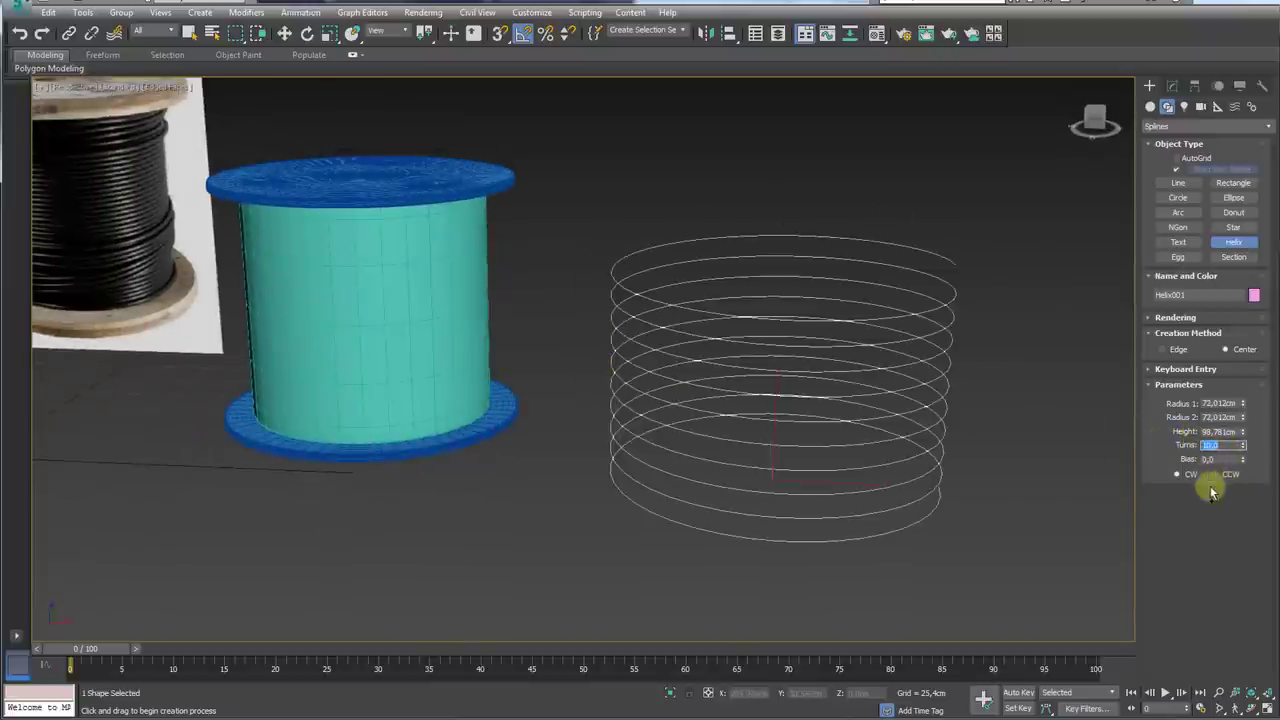
Step: Toggle the helix winding direction, leaving it clockwise
mouse_move(946, 300)
middle_mouse_down("alt")
mouse_move(931, 349)
mouse_move(945, 343)
mouse_move(979, 392)
middle_mouse_up("alt")
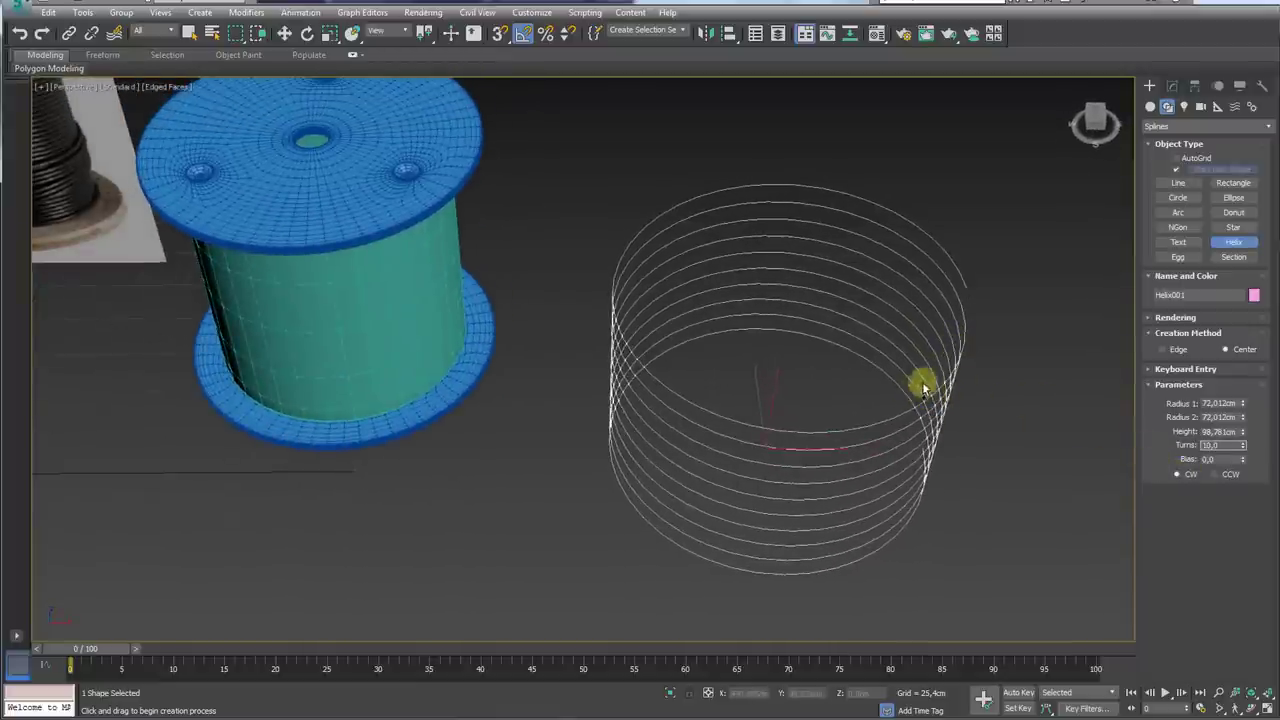
mouse_move(828, 452)
left_mouse_down()
mouse_move(640, 217)
mouse_move(918, 355)
left_mouse_up()
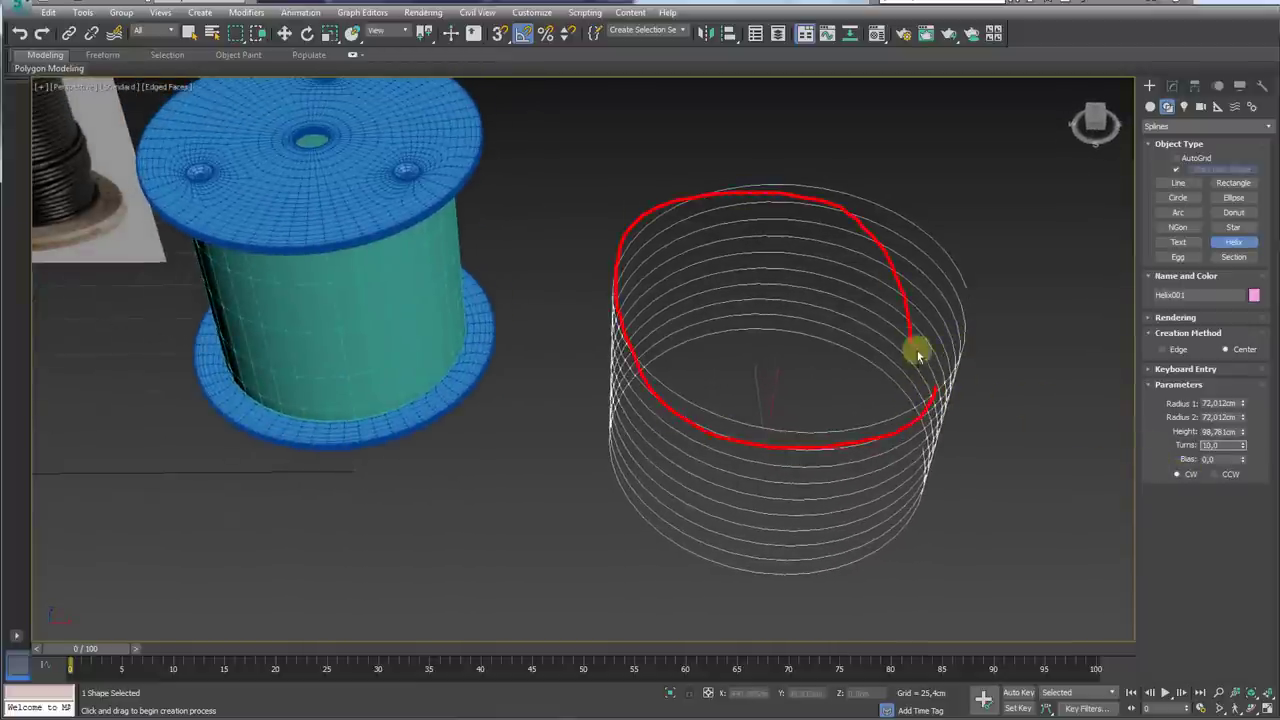
left_click(1212, 475)
left_click(1185, 477)
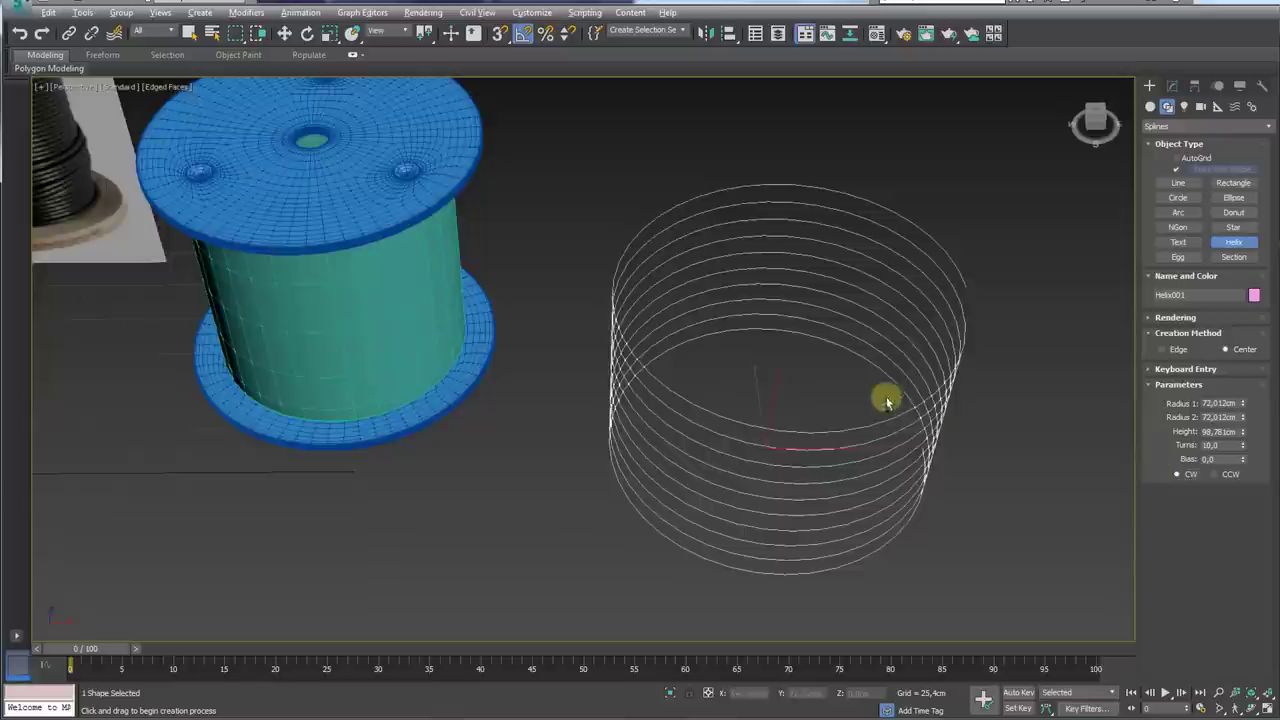
middle_click_drag(886, 400, 1018, 405, "alt")
Step: Make the helix render in the viewport as a 2.794 cm thick tube
left_click(1165, 318)
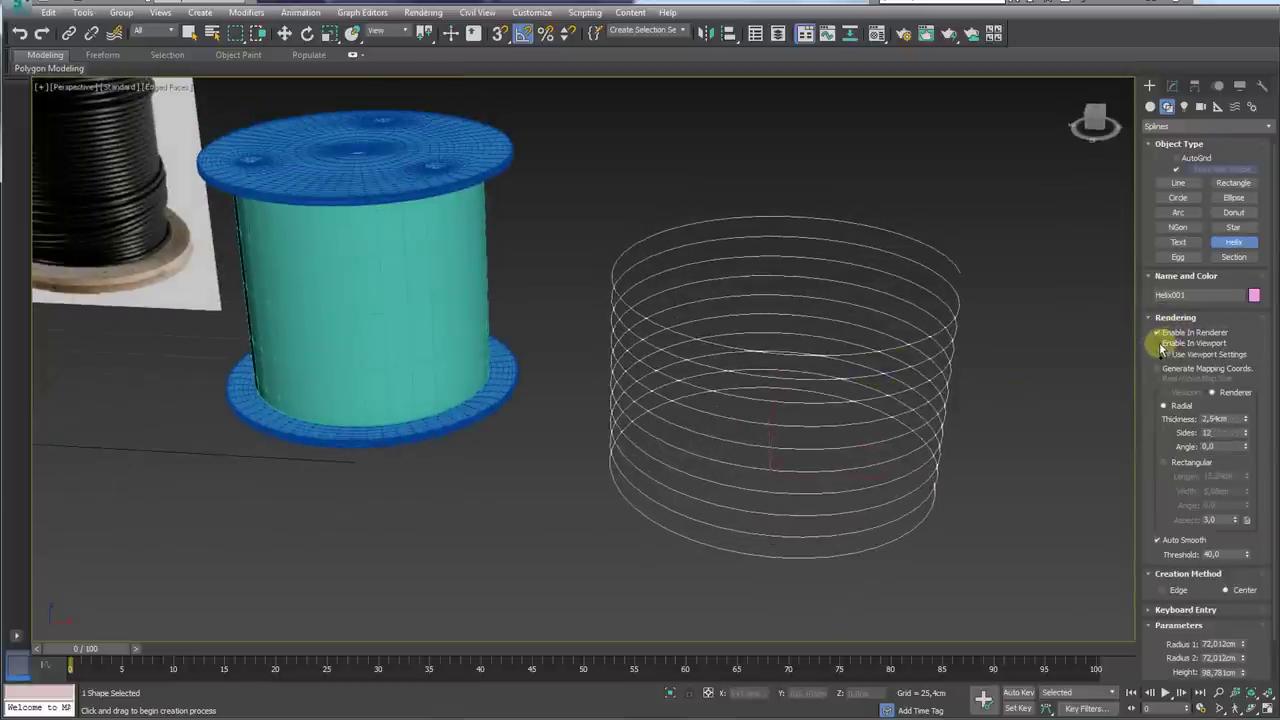
left_click(1158, 343)
middle_click_drag(1037, 357, 940, 336, "alt")
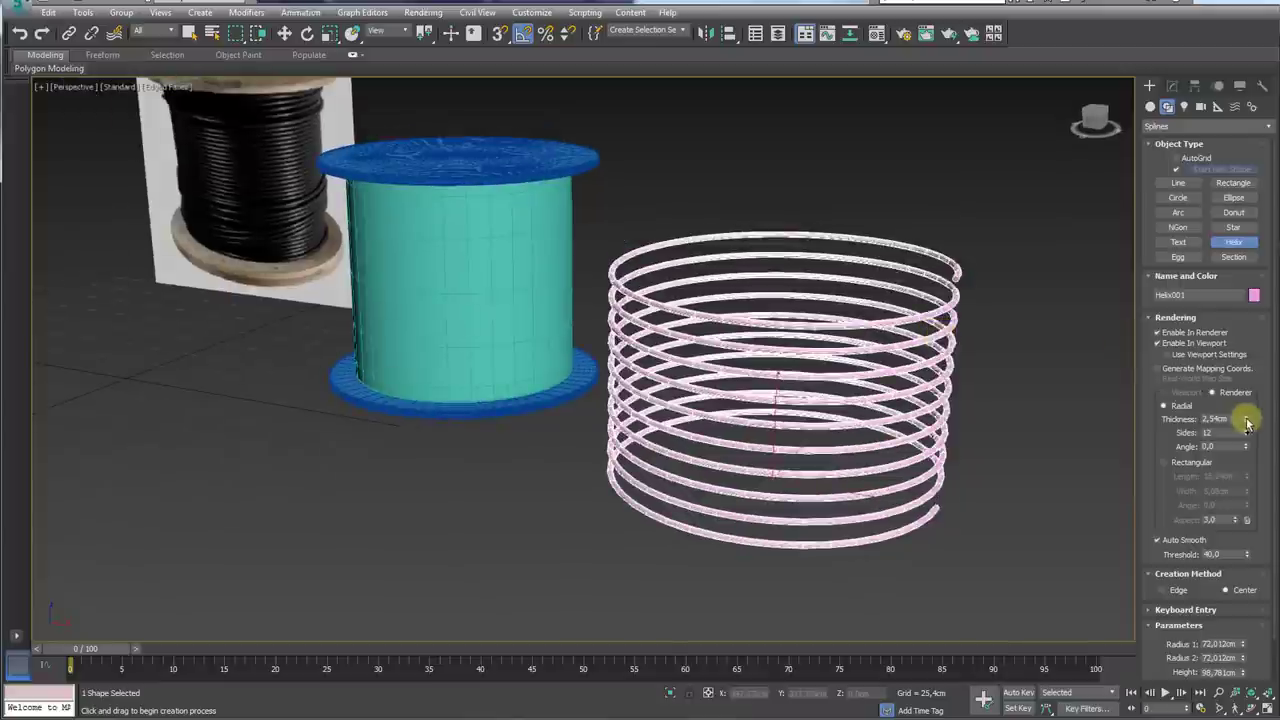
left_click_drag(1247, 424, 1245, 418)
middle_click_drag(749, 391, 892, 398)
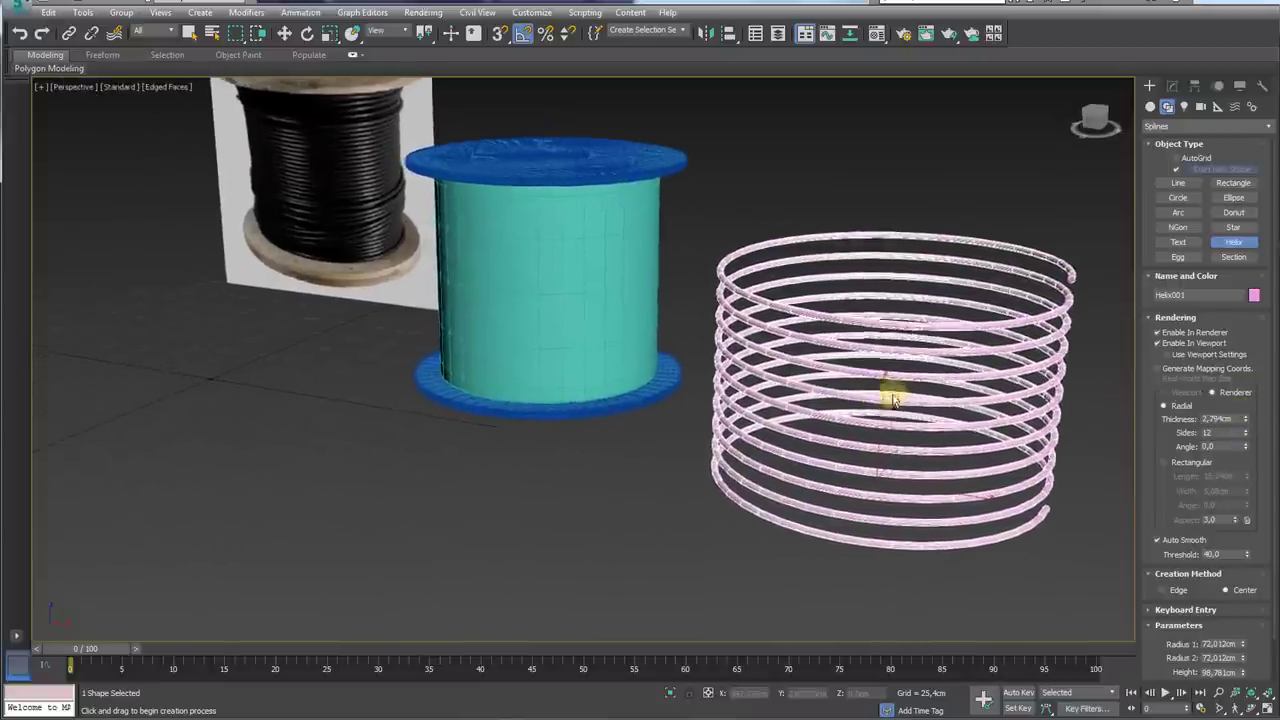
scroll(892, 398, "down", 5)
scroll(809, 394, "up", 3)
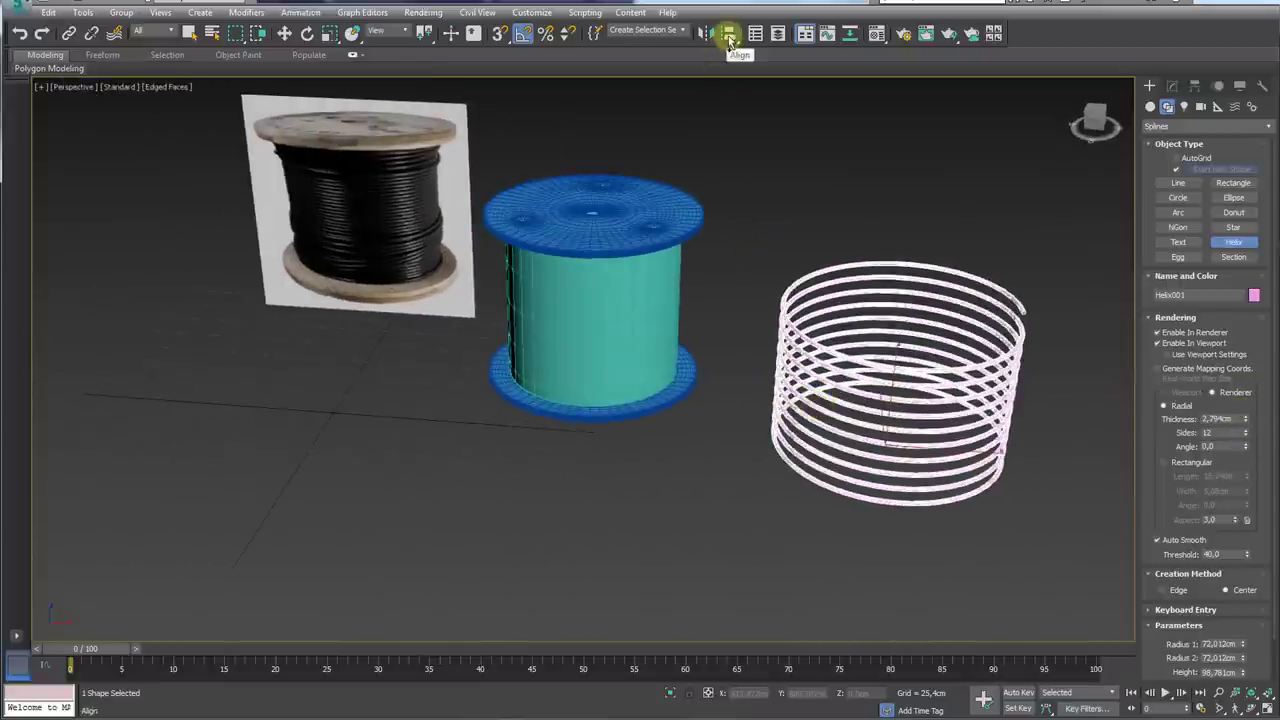
left_click(729, 35)
Step: Align the helix centred on the spool core cylinder
left_click(614, 368)
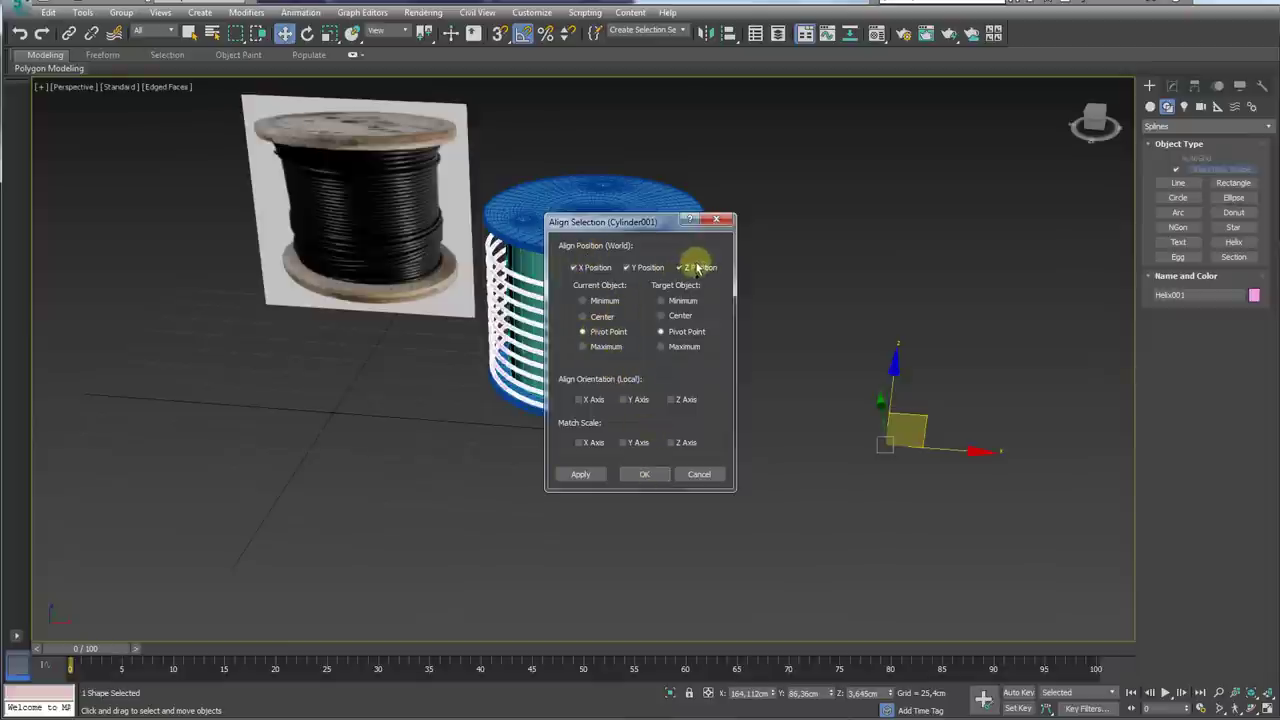
left_click_drag(570, 250, 714, 270)
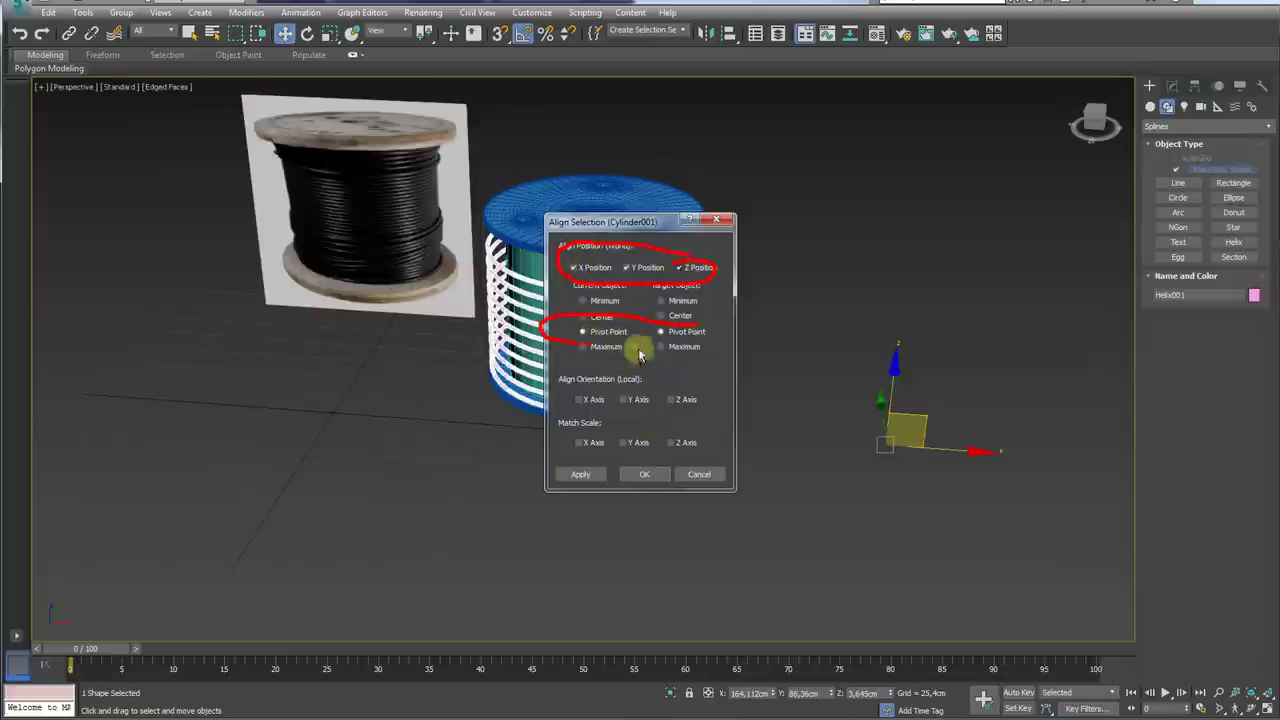
left_click(644, 474)
scroll(771, 449, "up", 5)
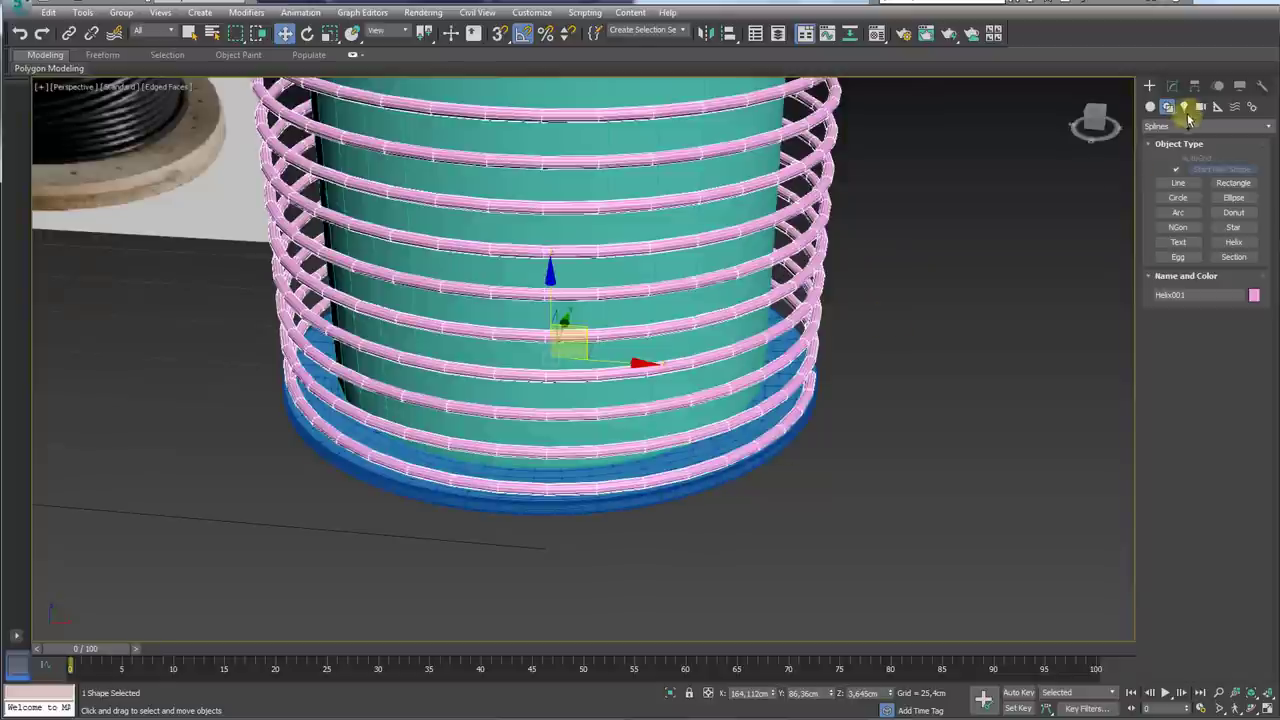
Step: Shrink both helix radii to 62.65 cm and raise it above the bottom flange
left_click(1173, 87)
scroll(1265, 418, "down", 2)
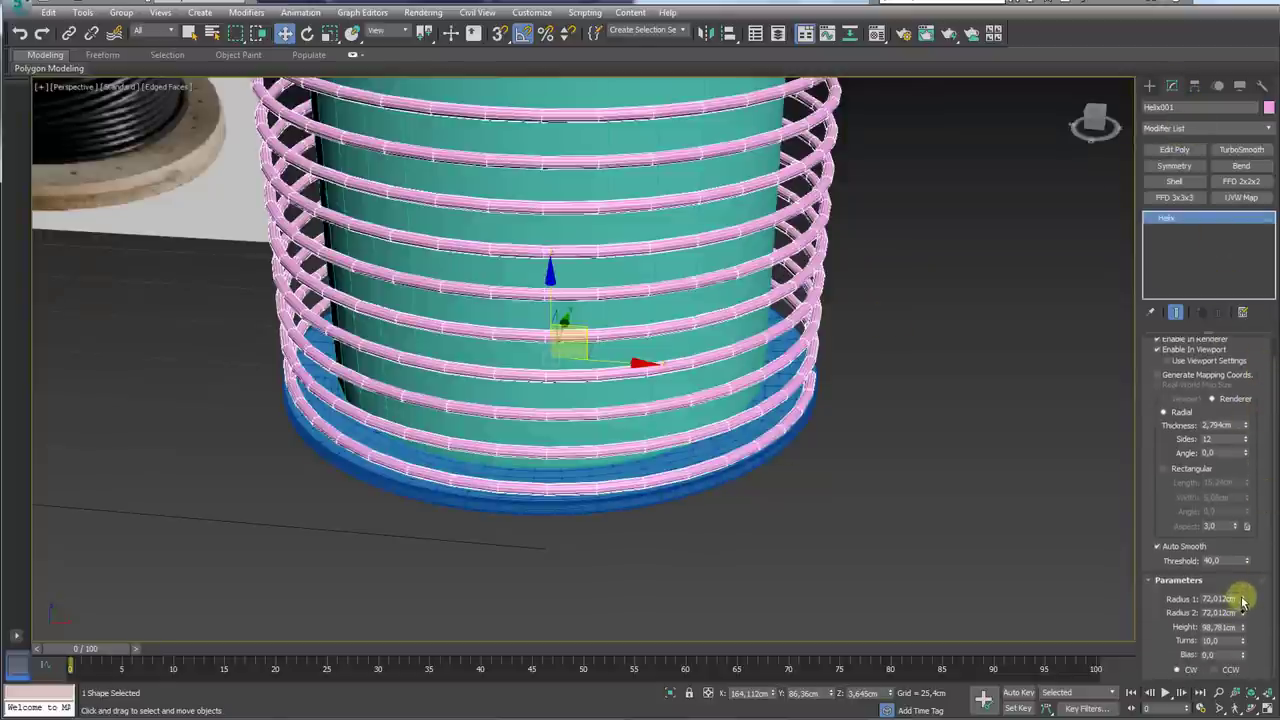
left_click_drag(1243, 600, 1238, 603)
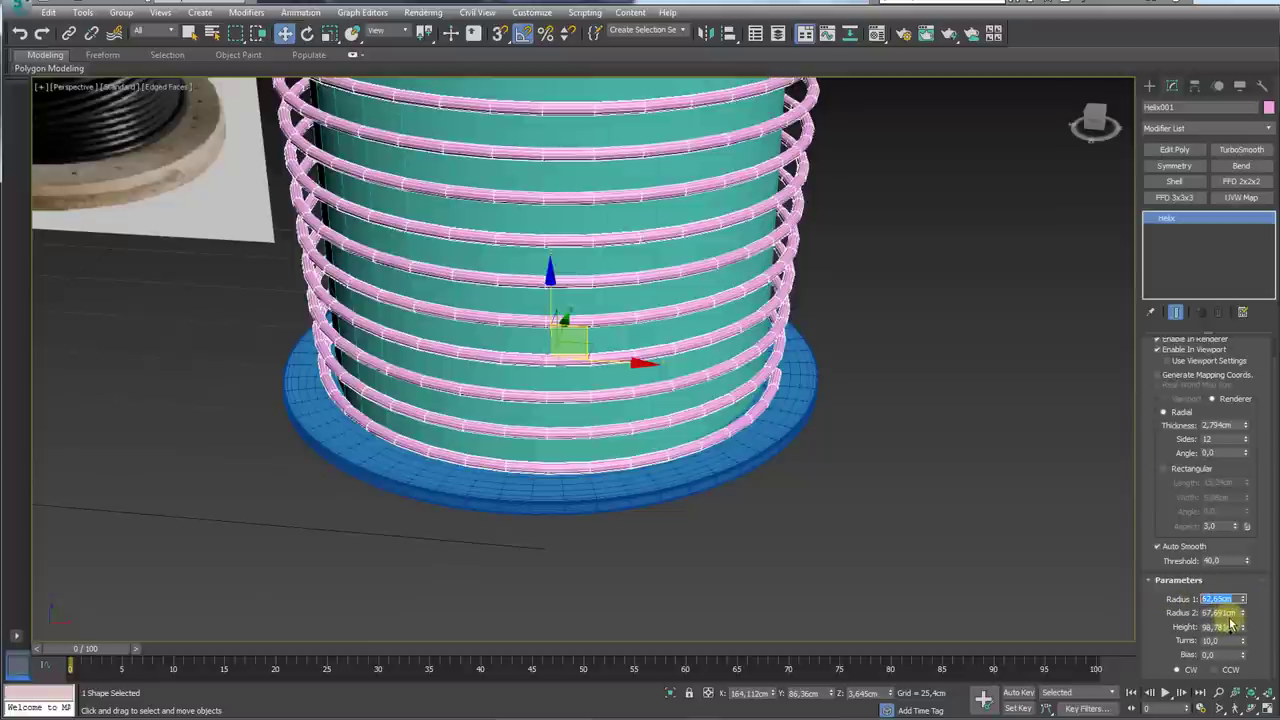
scroll(829, 434, "down", 2)
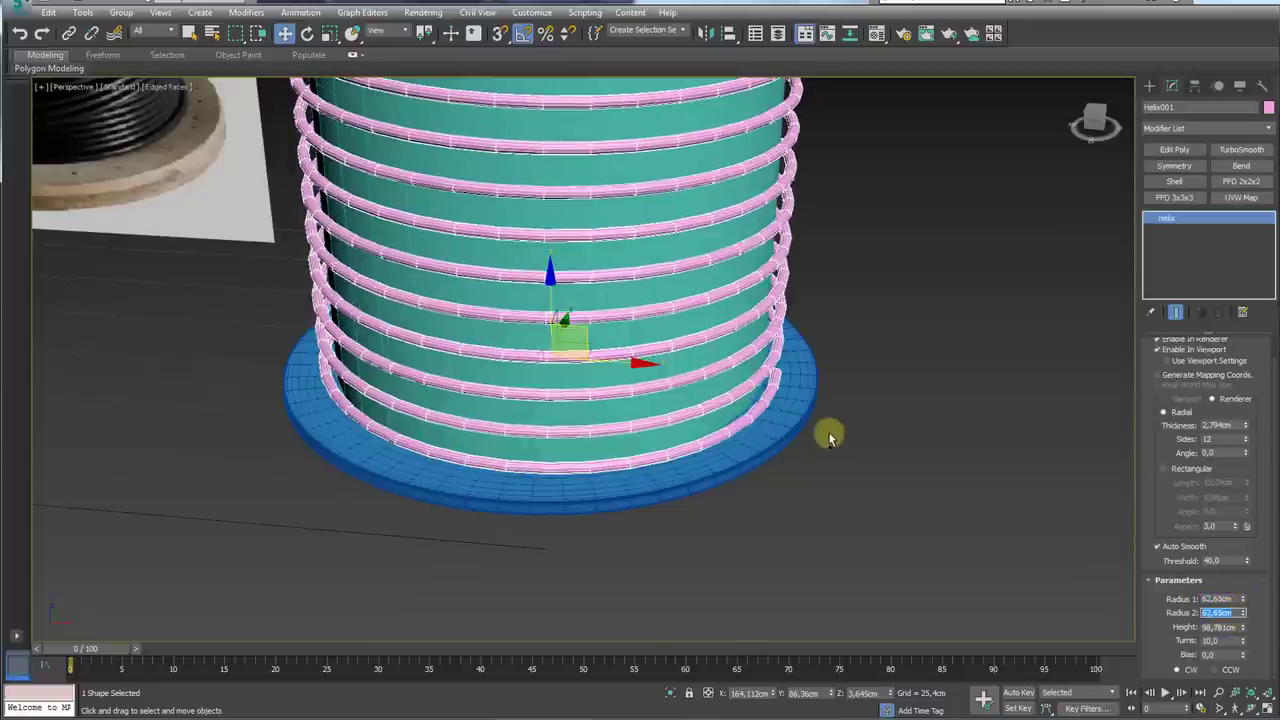
scroll(829, 491, "down", 2)
mouse_move(829, 491)
middle_mouse_down("alt")
mouse_move(742, 440)
mouse_move(798, 463)
middle_mouse_up("alt")
left_click_drag(665, 410, 652, 402)
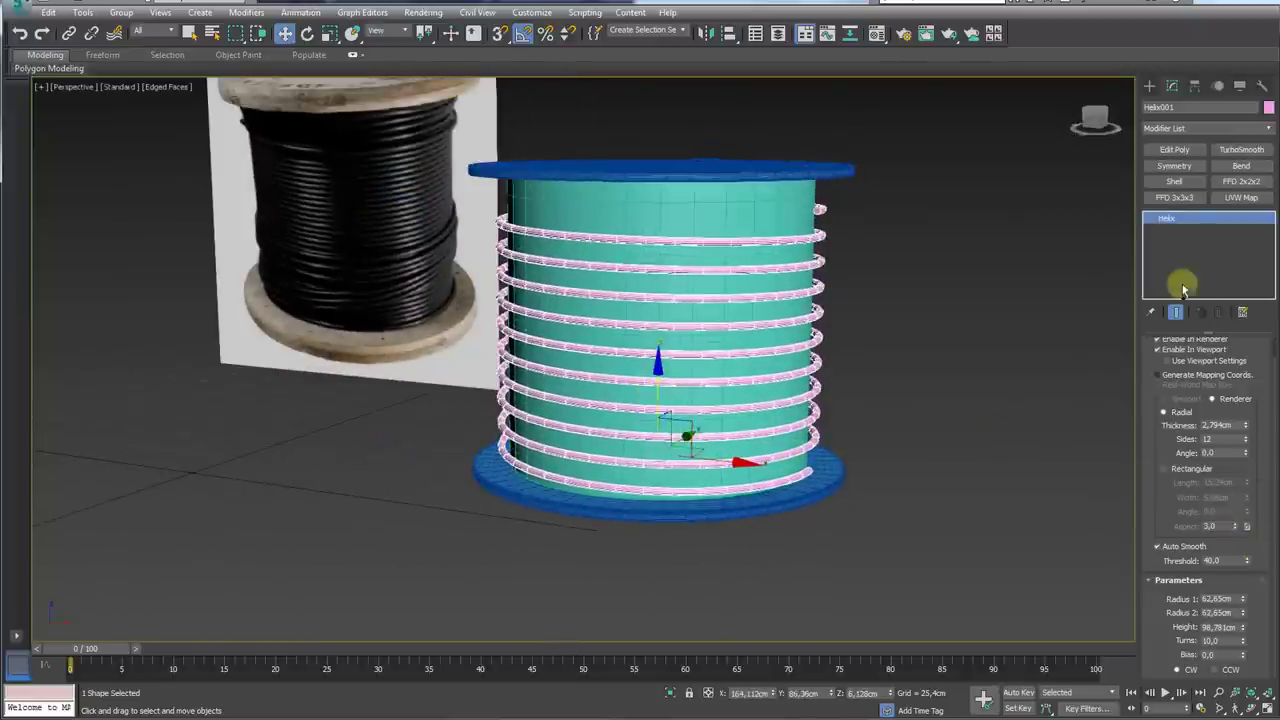
Step: Raise the helix to 32 turns, roughly adjusting its thickness and height along the way
left_click(1193, 88)
left_click(1172, 88)
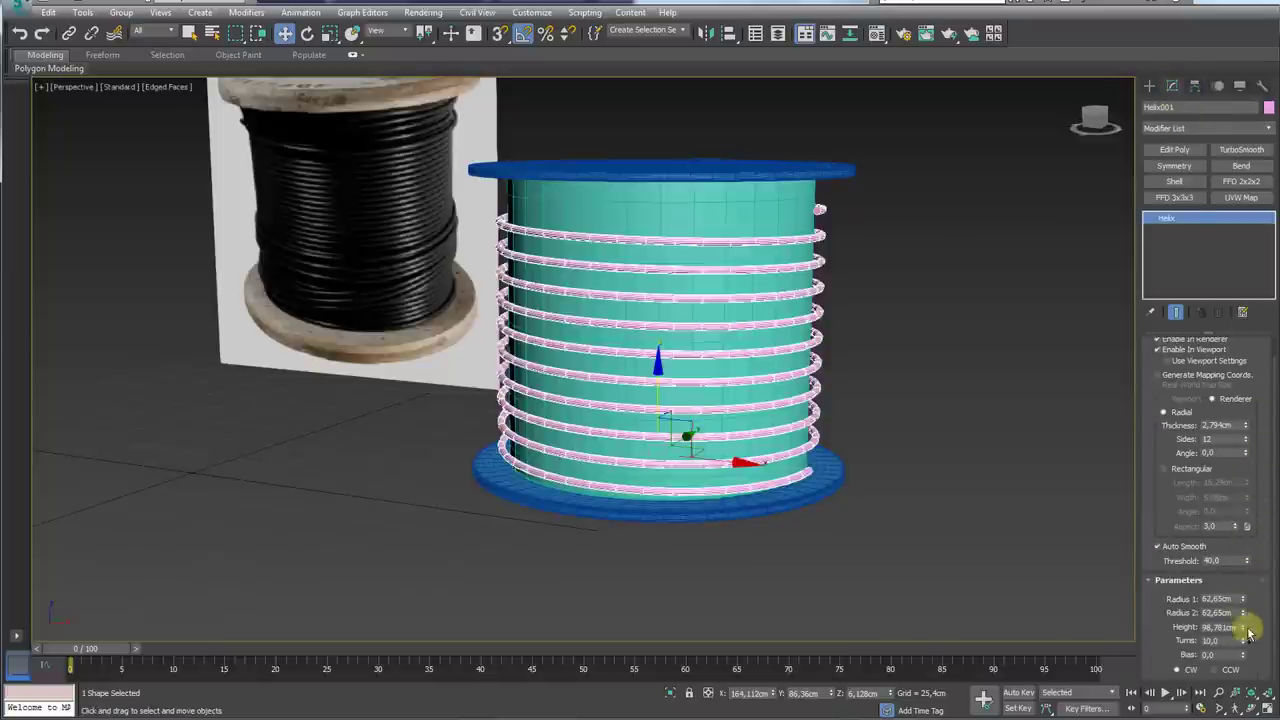
left_click_drag(1242, 641, 1226, 449)
middle_click_drag(799, 404, 780, 412, "alt")
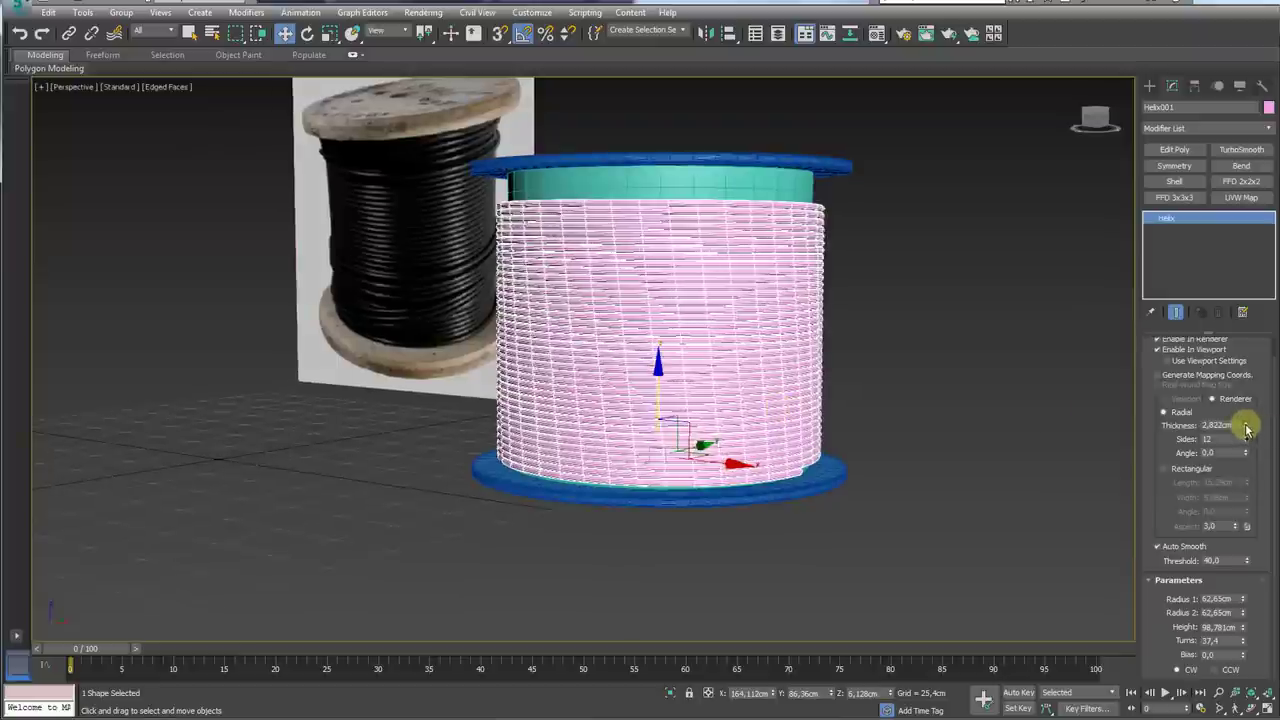
left_click_drag(1246, 425, 1247, 431)
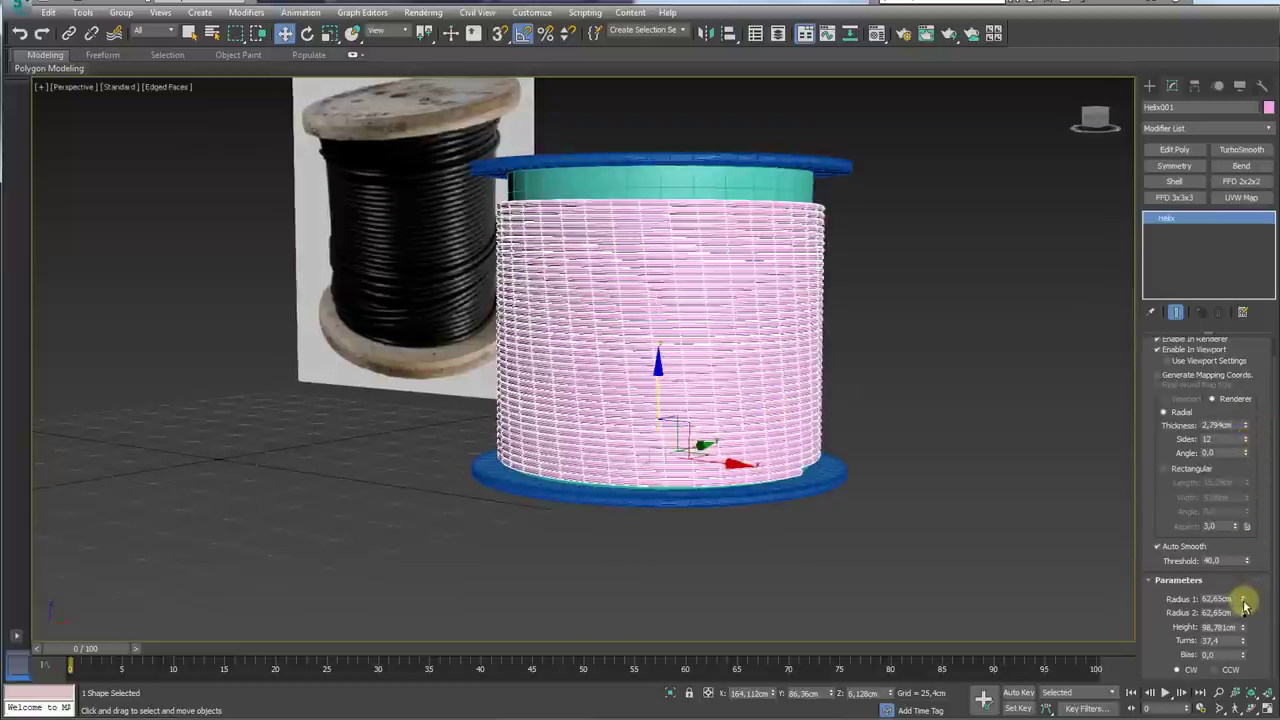
left_click_drag(1243, 632, 1249, 626)
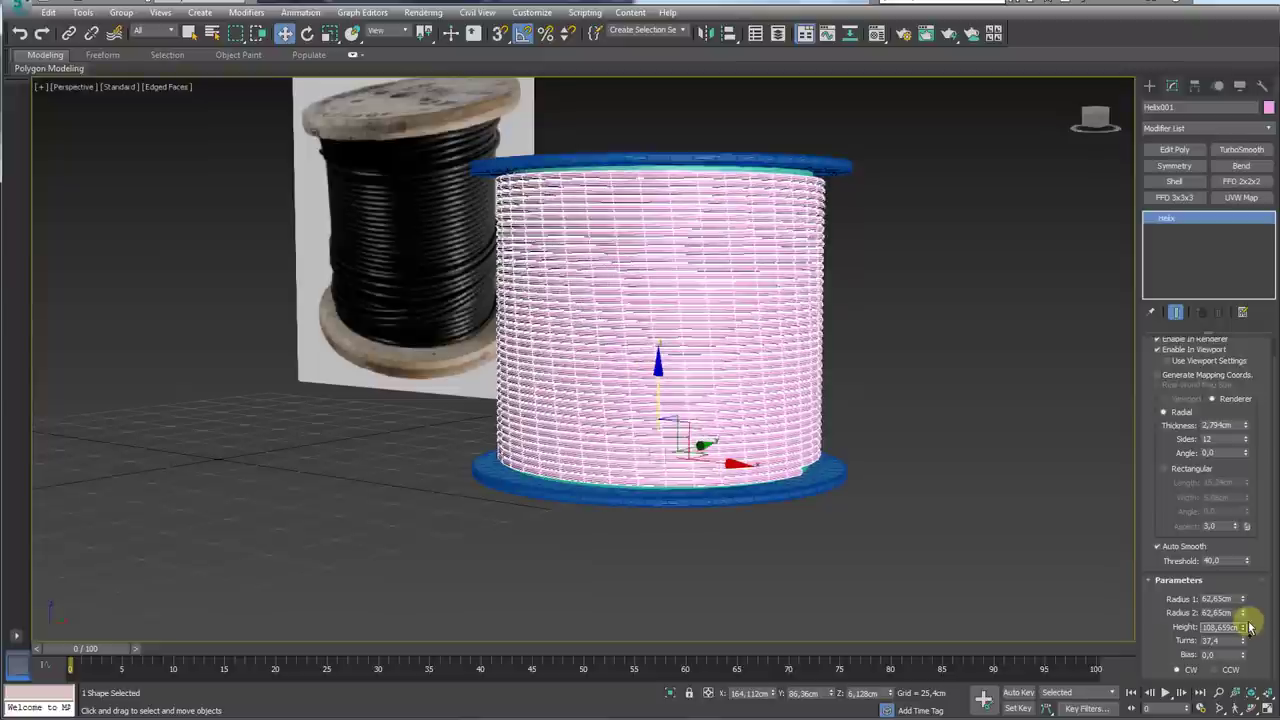
middle_click_drag(695, 435, 697, 300, "alt")
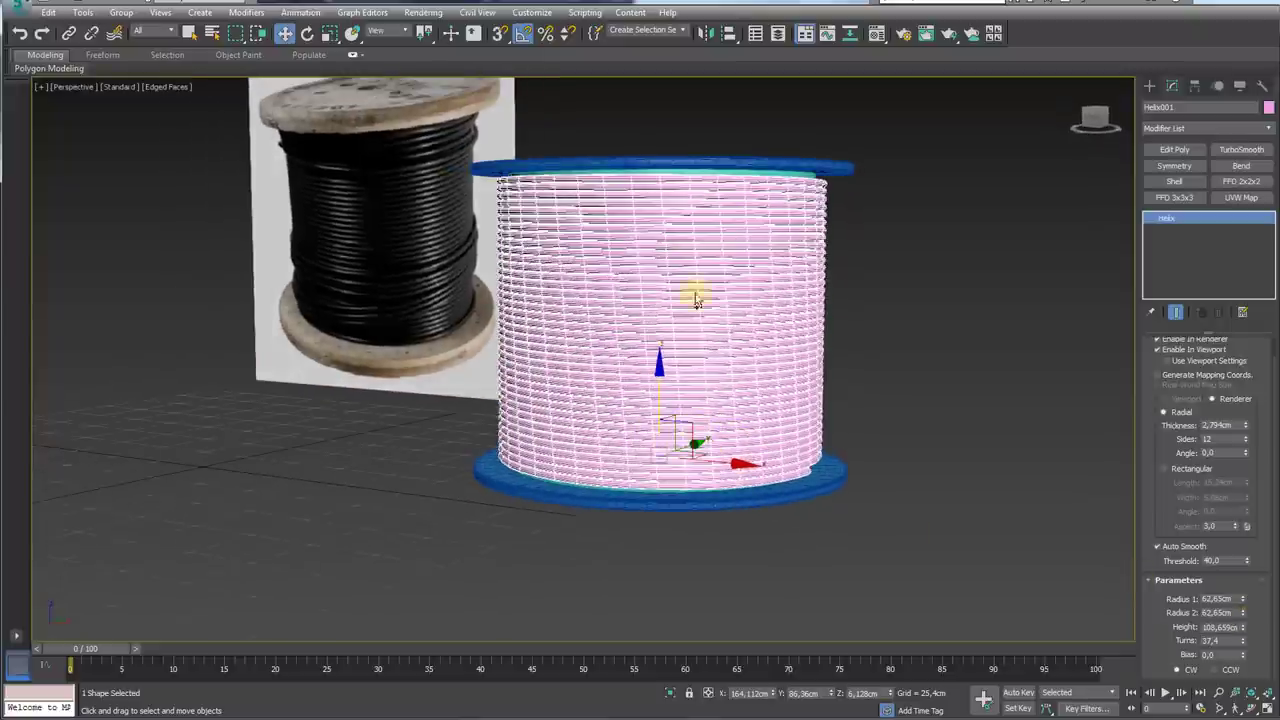
scroll(803, 317, "up", 2)
scroll(834, 337, "up", 3)
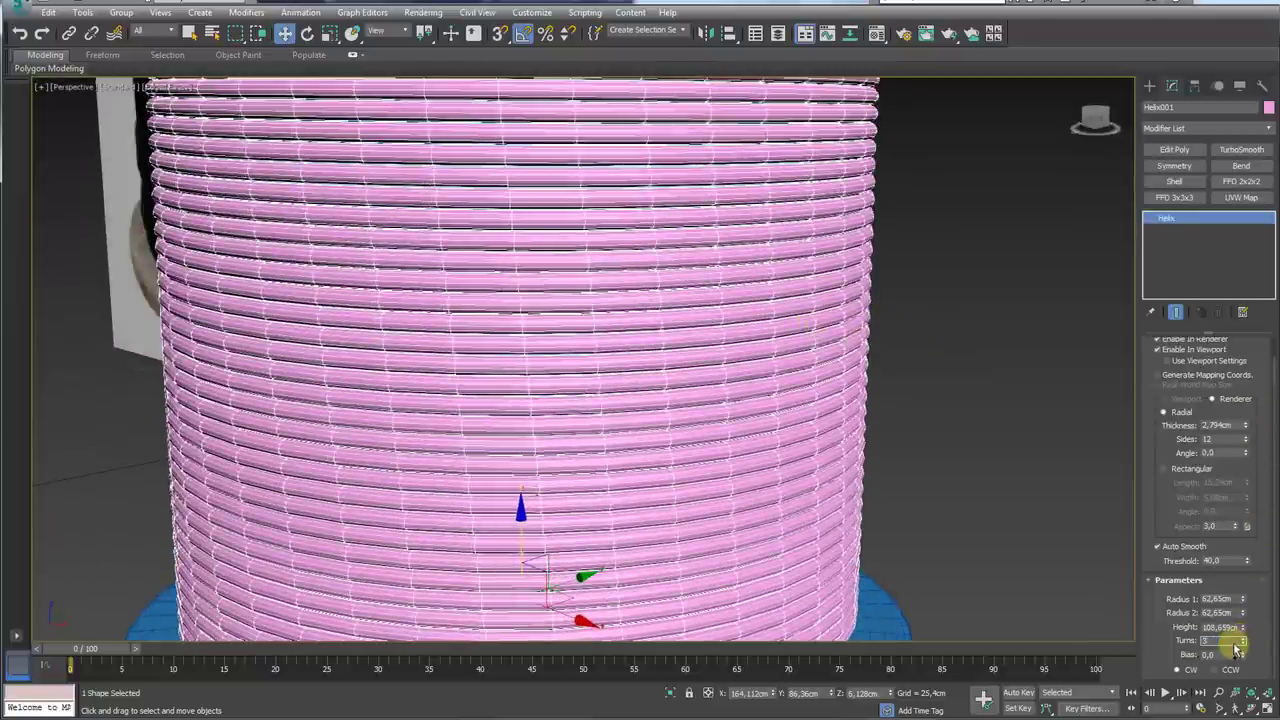
type("2")
key("Return")
Step: Thicken the cable to 3.8cm and set its height to about 109.7cm, checking against the reference photo
scroll(891, 477, "down", 3)
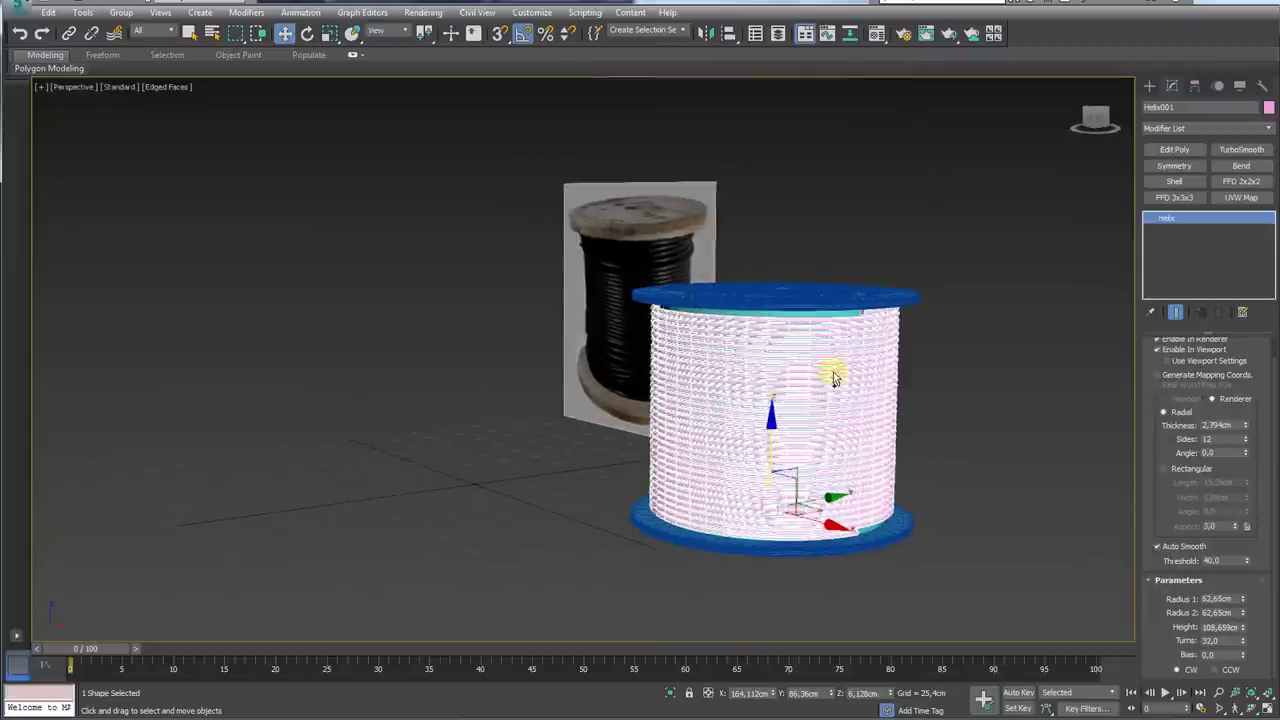
scroll(922, 480, "up", 3)
left_click_drag(1247, 428, 1248, 400)
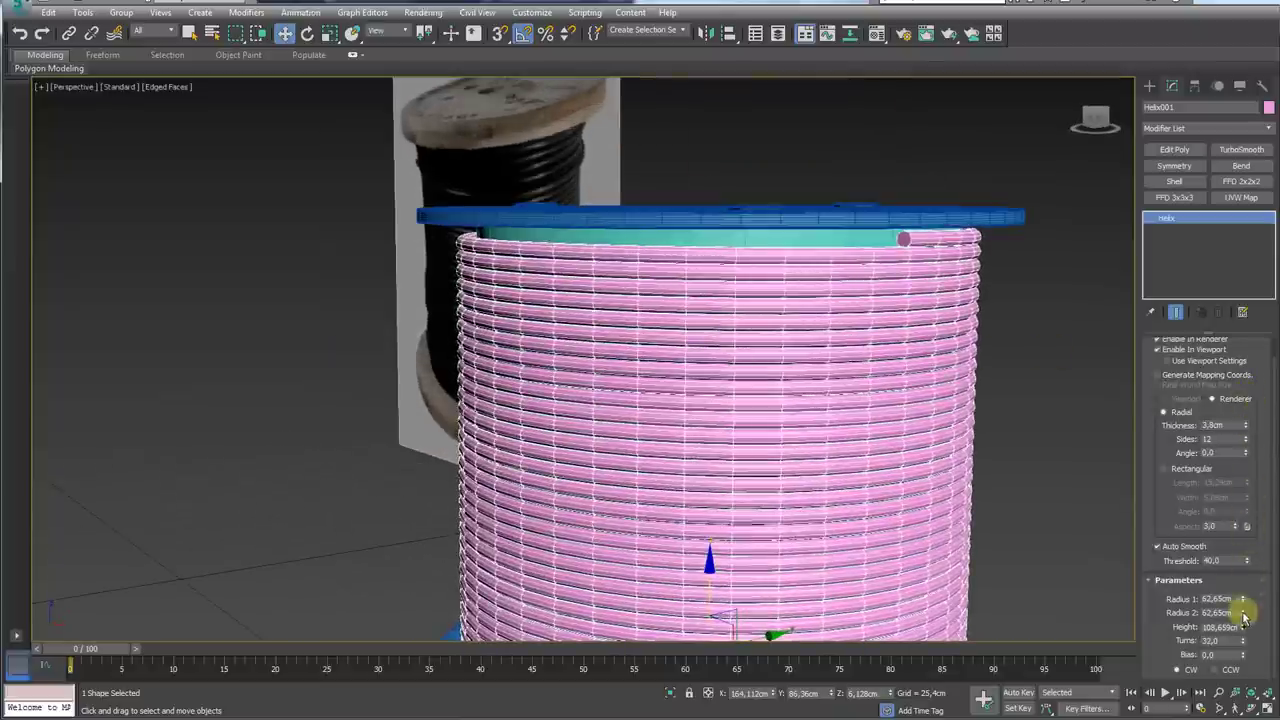
left_click_drag(1245, 630, 1247, 638)
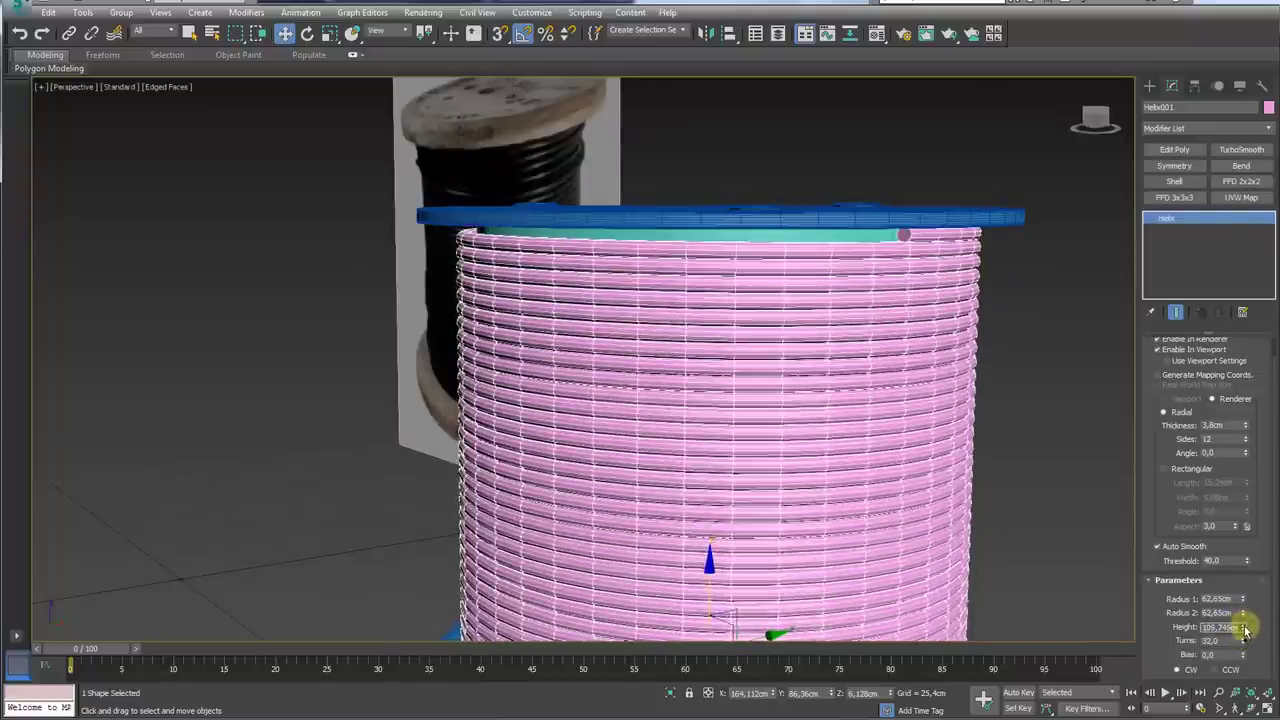
scroll(951, 403, "down", 5)
middle_click_drag(951, 403, 673, 393, "alt")
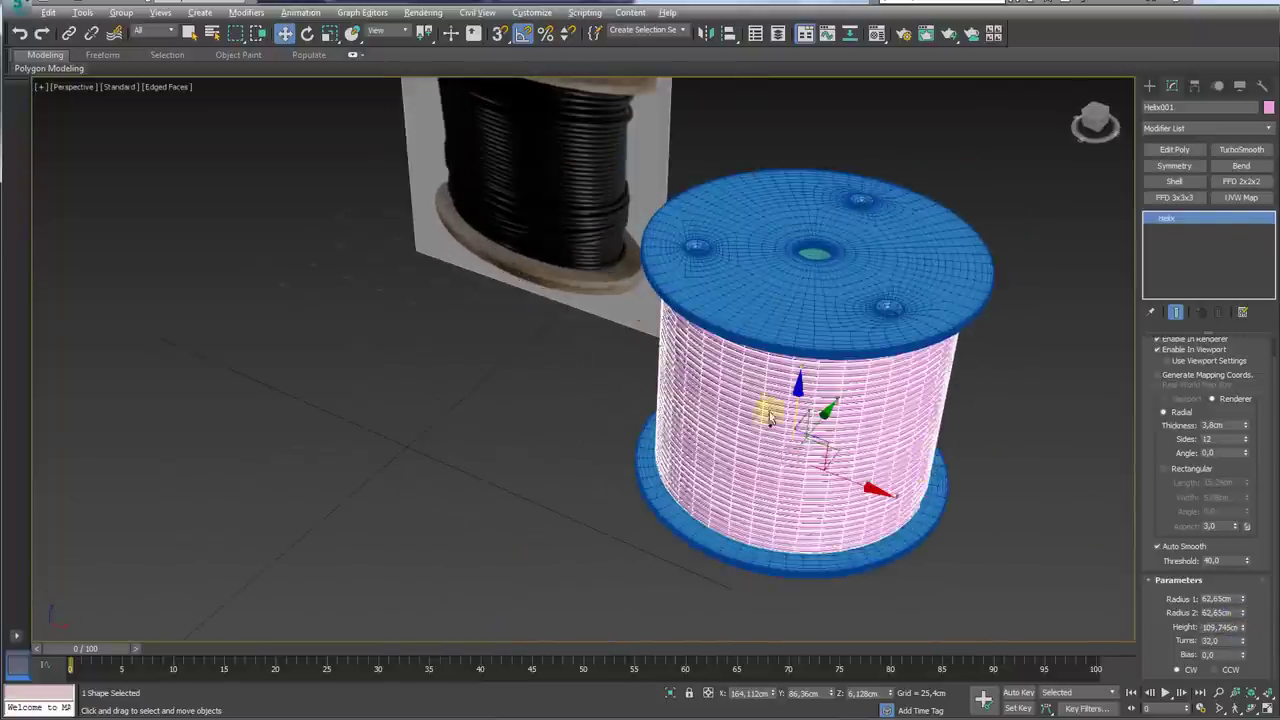
scroll(673, 393, "up", 3)
scroll(563, 317, "up", 3)
scroll(640, 314, "up", 4)
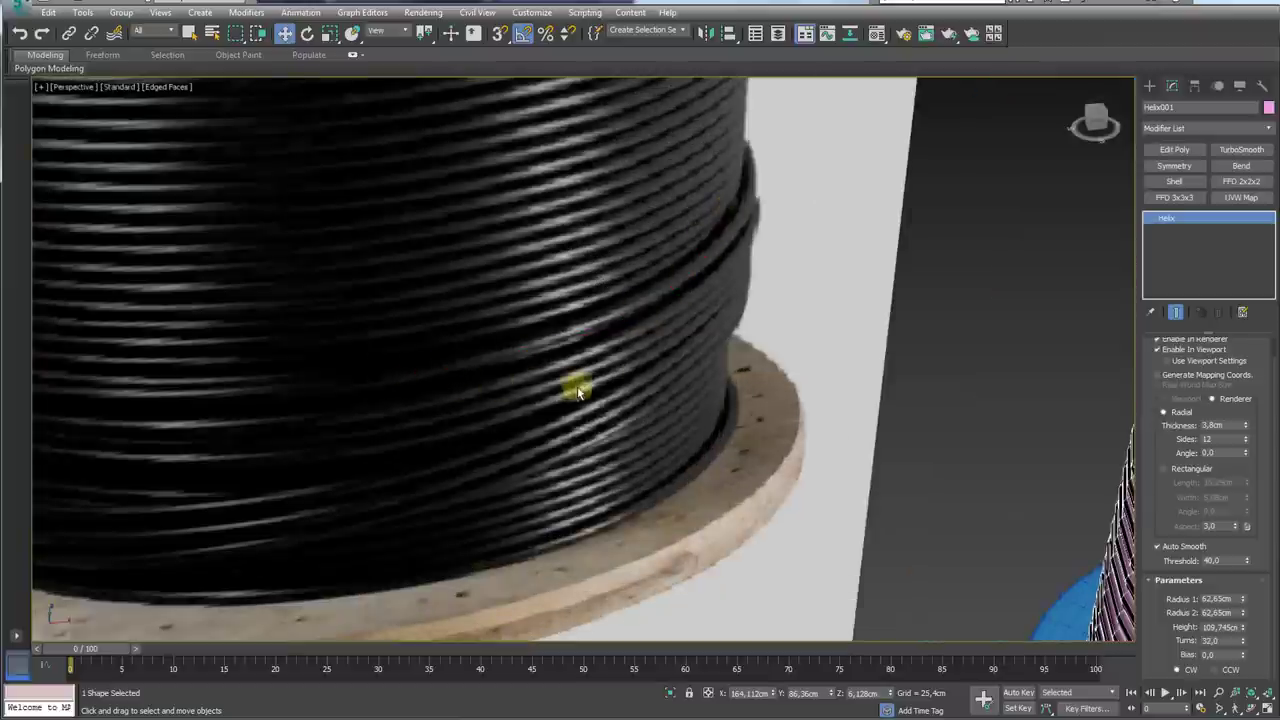
scroll(659, 348, "down", 10)
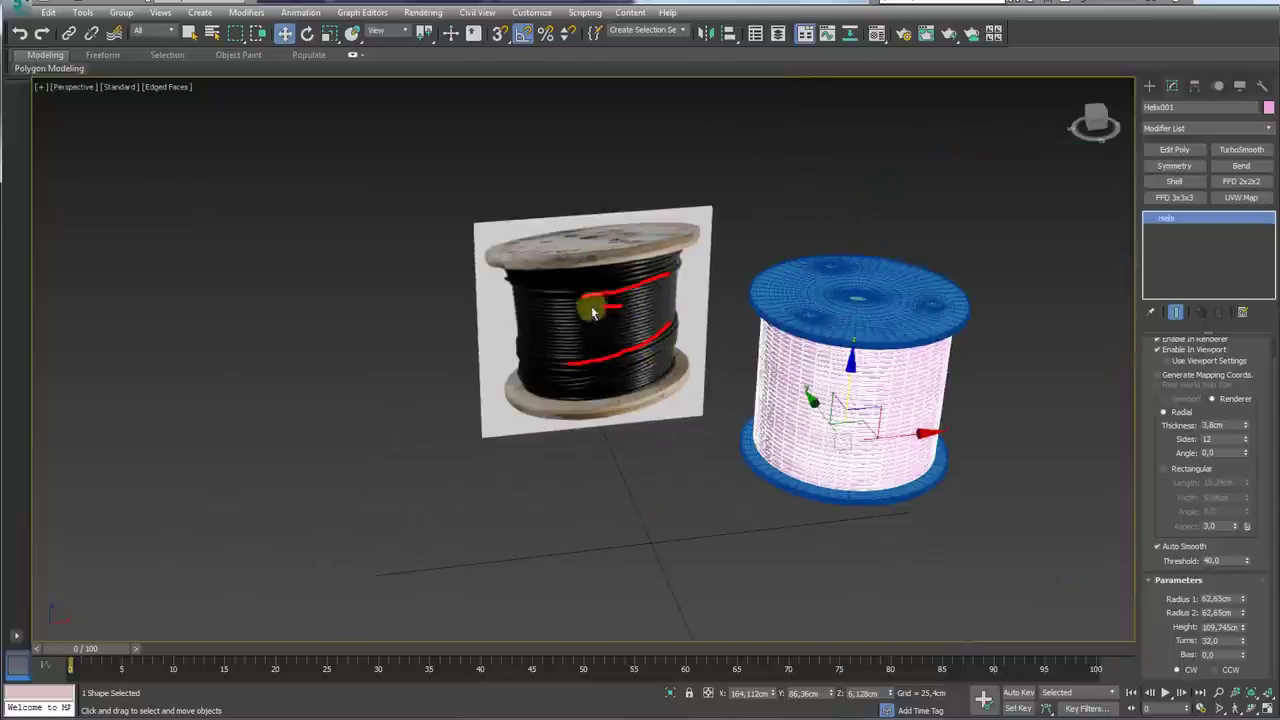
mouse_move(851, 409)
middle_mouse_down()
mouse_move(729, 392)
mouse_move(450, 395)
middle_mouse_up()
Step: Draw a new helix to the right of the spool and give it 3 turns
left_click(1150, 86)
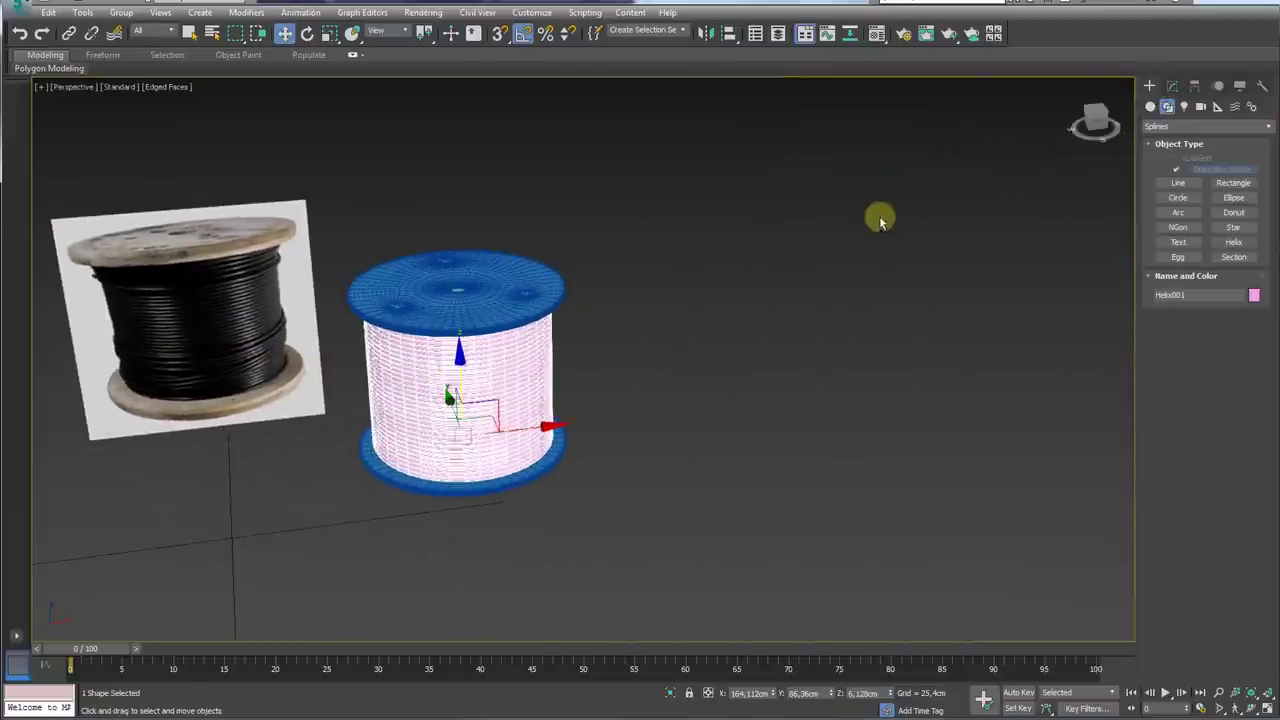
middle_click_drag(877, 217, 912, 227)
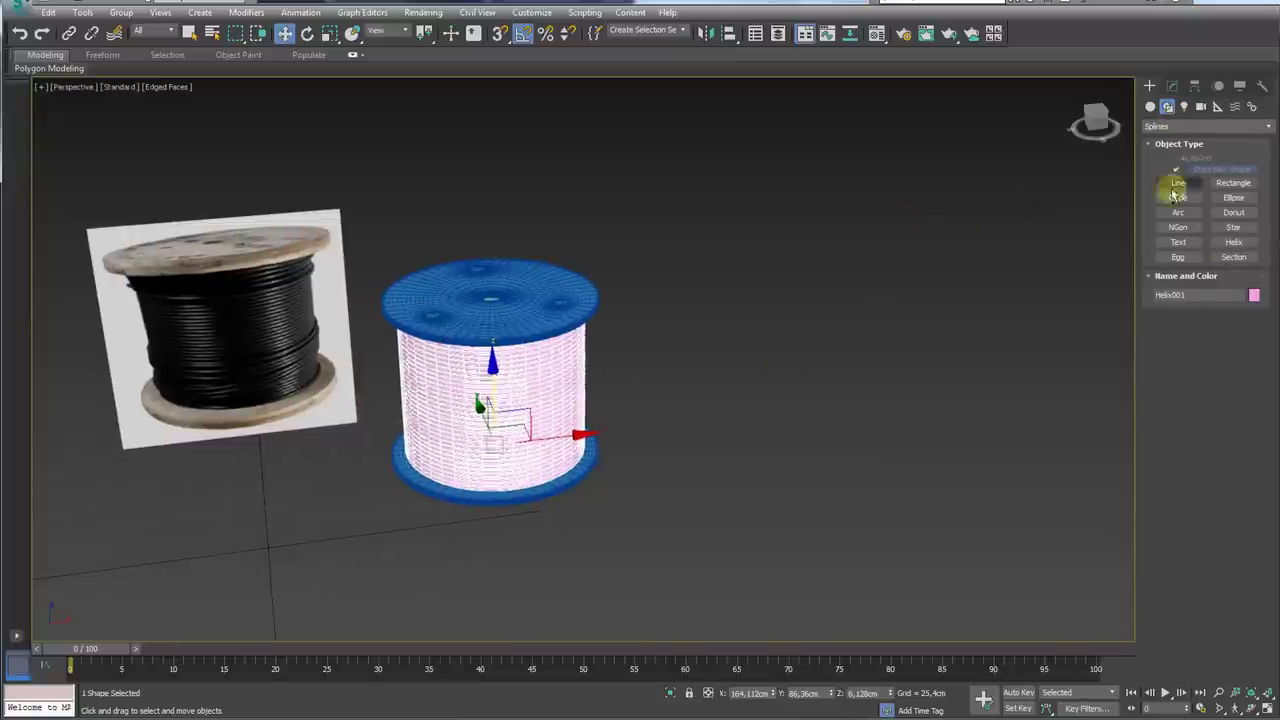
left_click_drag(795, 462, 866, 517)
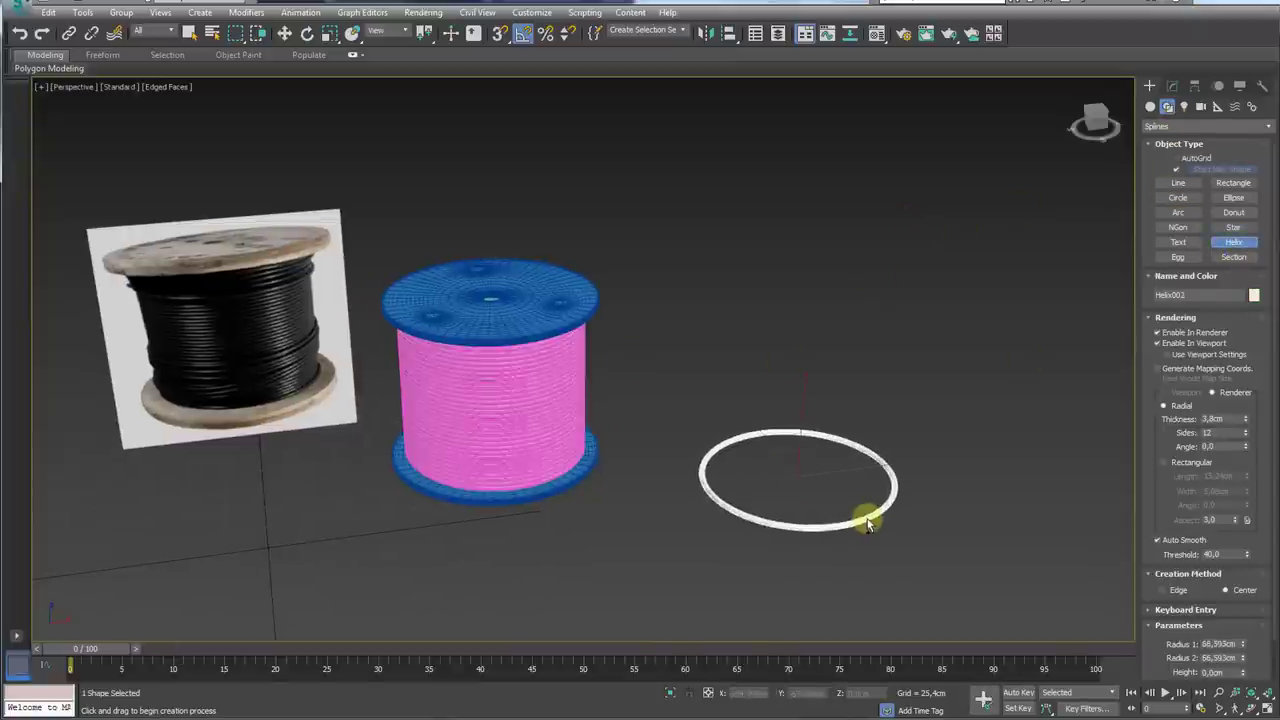
left_click(831, 423)
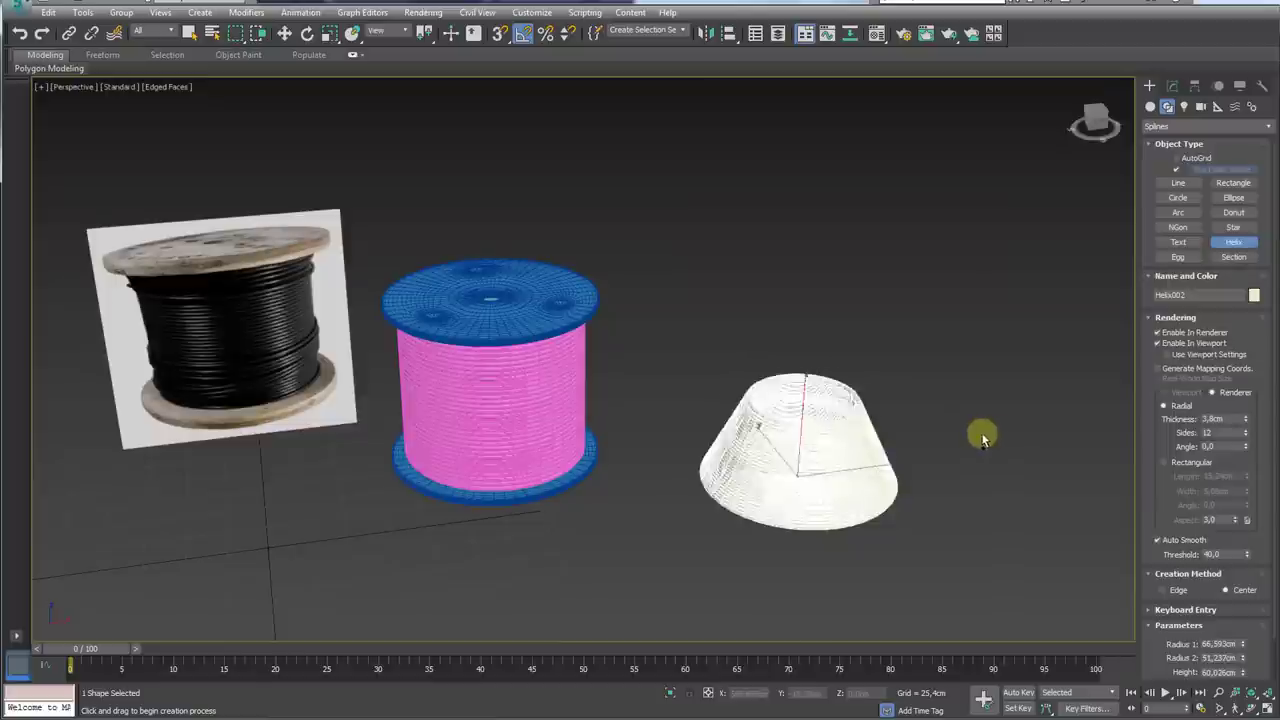
left_click_drag(1248, 650, 1247, 460)
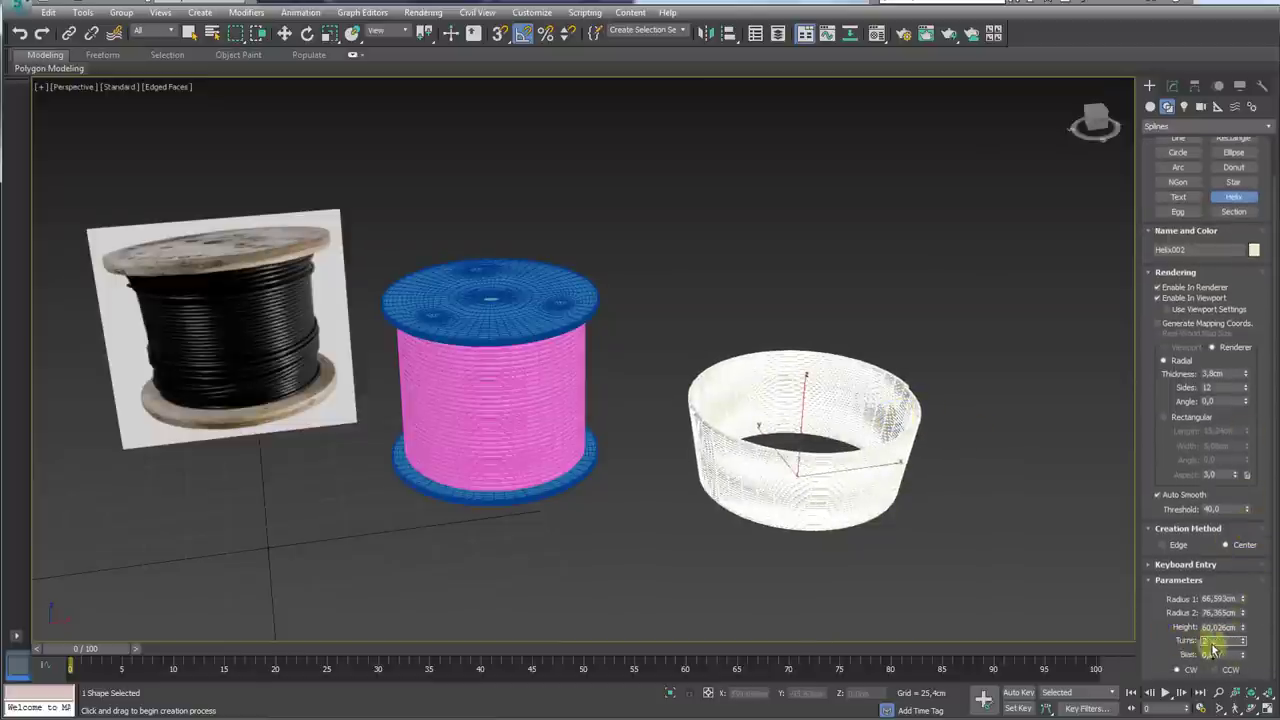
type("3")
key("Return")
Step: Shift-drag a copy of the new 3-turn helix beside it
scroll(809, 448, "up", 3)
scroll(849, 437, "up", 2)
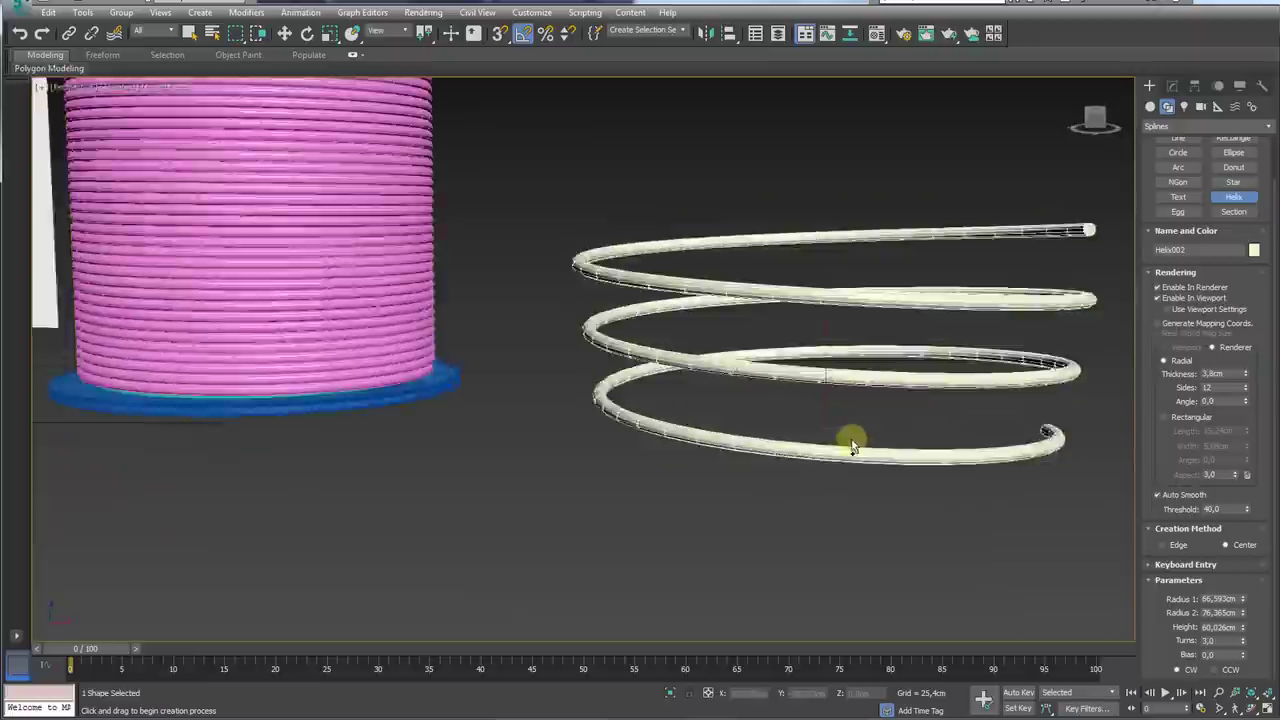
scroll(806, 470, "up", 2)
scroll(806, 470, "down", 3)
middle_click_drag(843, 463, 900, 400, "alt")
left_click(1172, 86)
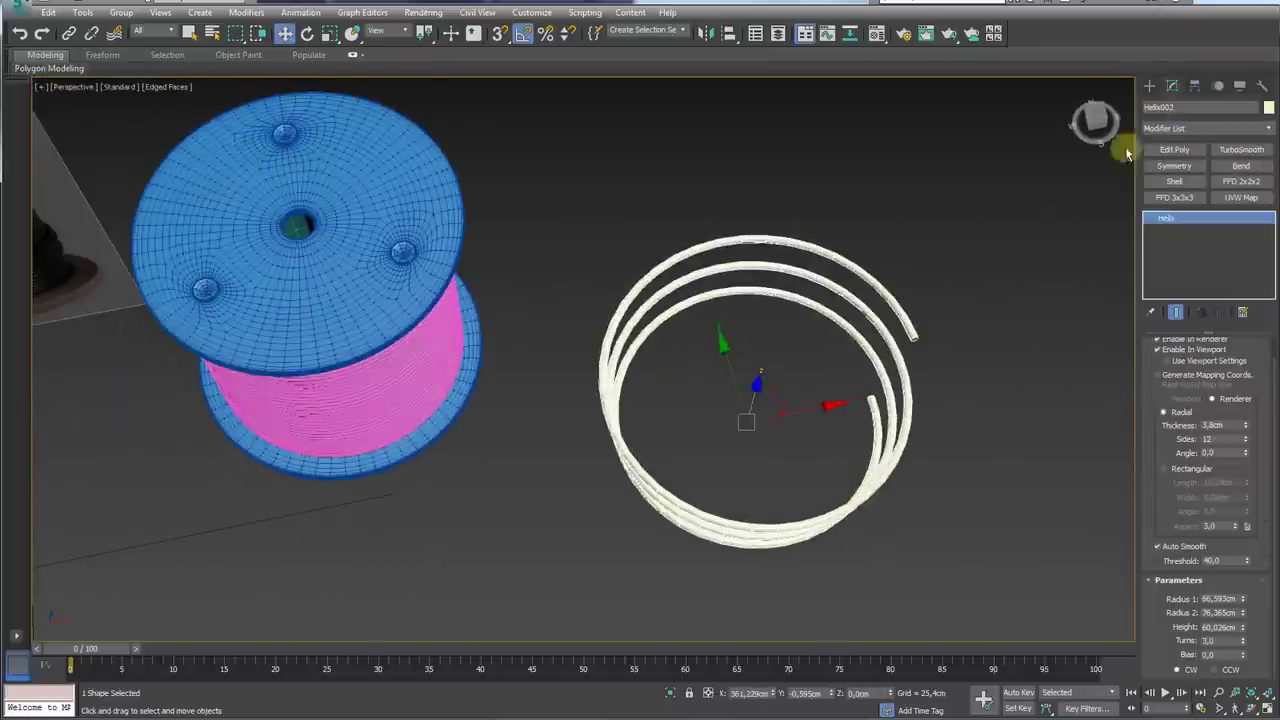
middle_click_drag(1100, 160, 615, 380, "alt")
left_click_drag(538, 425, 837, 380, "shift")
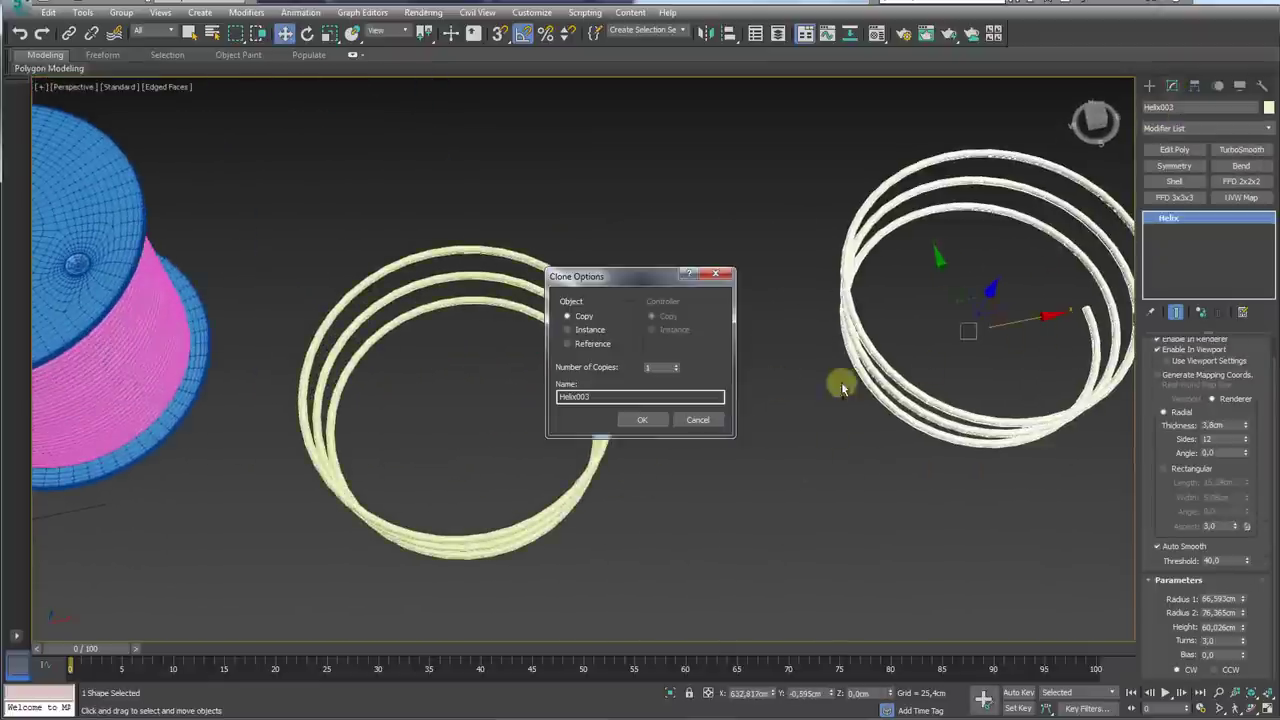
left_click(662, 420)
middle_click_drag(680, 420, 520, 452, "alt")
Step: Convert the helix copy to an editable spline, hide its viewport tube, and enter Vertex mode
right_click(588, 400)
mouse_move(660, 565)
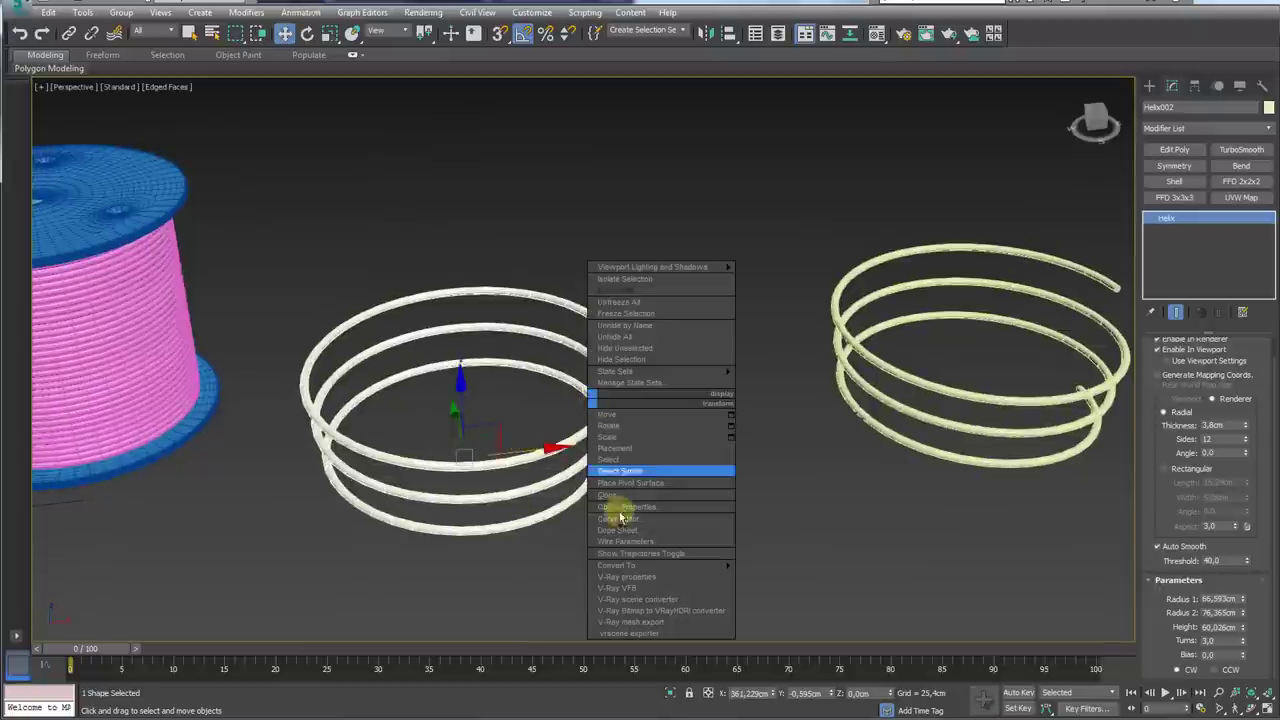
left_click(786, 565)
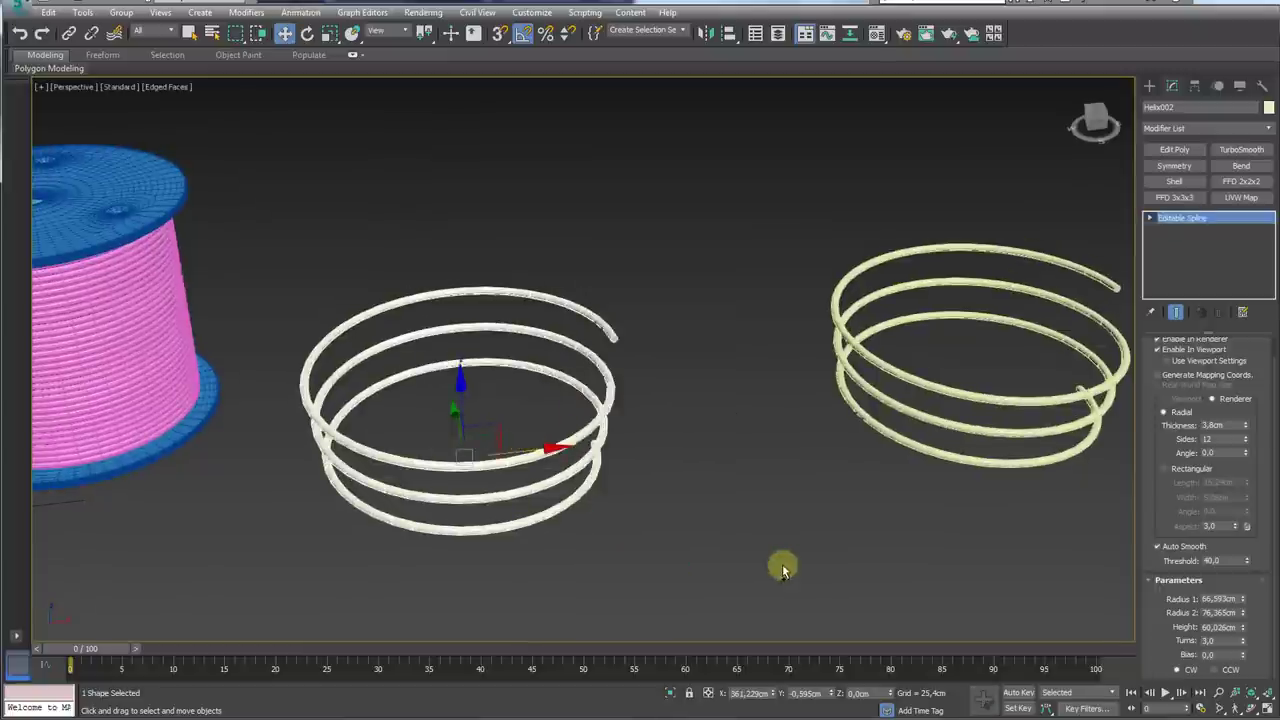
middle_click_drag(763, 500, 900, 470)
left_click(1158, 349)
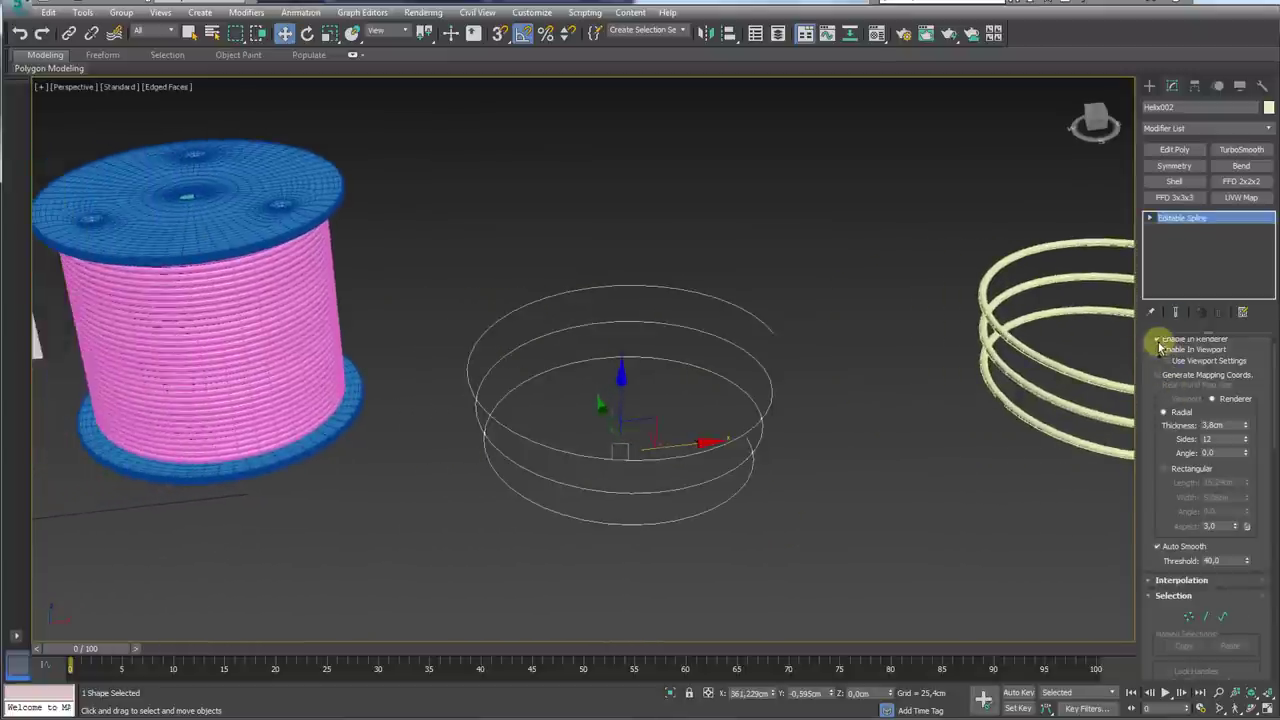
left_click(1176, 230)
Step: Select vertex groups on the helix's lower-left and lower-right coils
left_click_drag(754, 537, 660, 477)
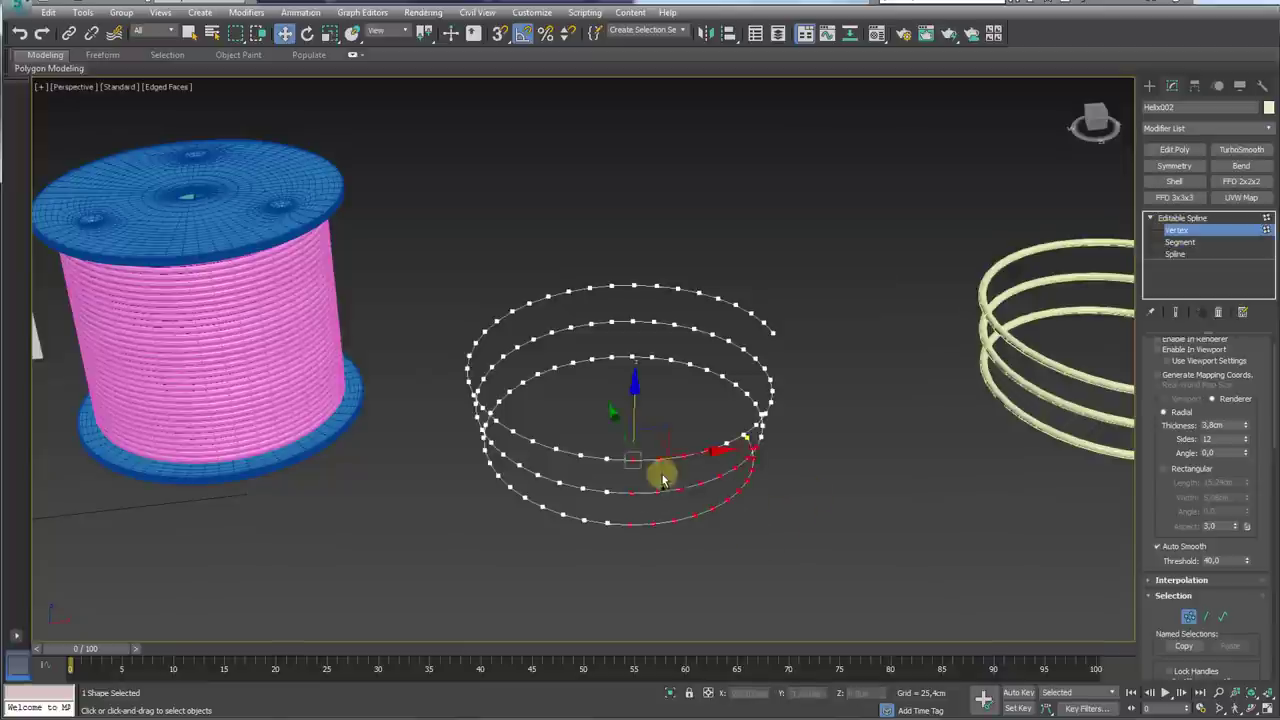
middle_click_drag(660, 477, 672, 474, "alt")
left_click(592, 586)
middle_click_drag(592, 586, 613, 582, "alt")
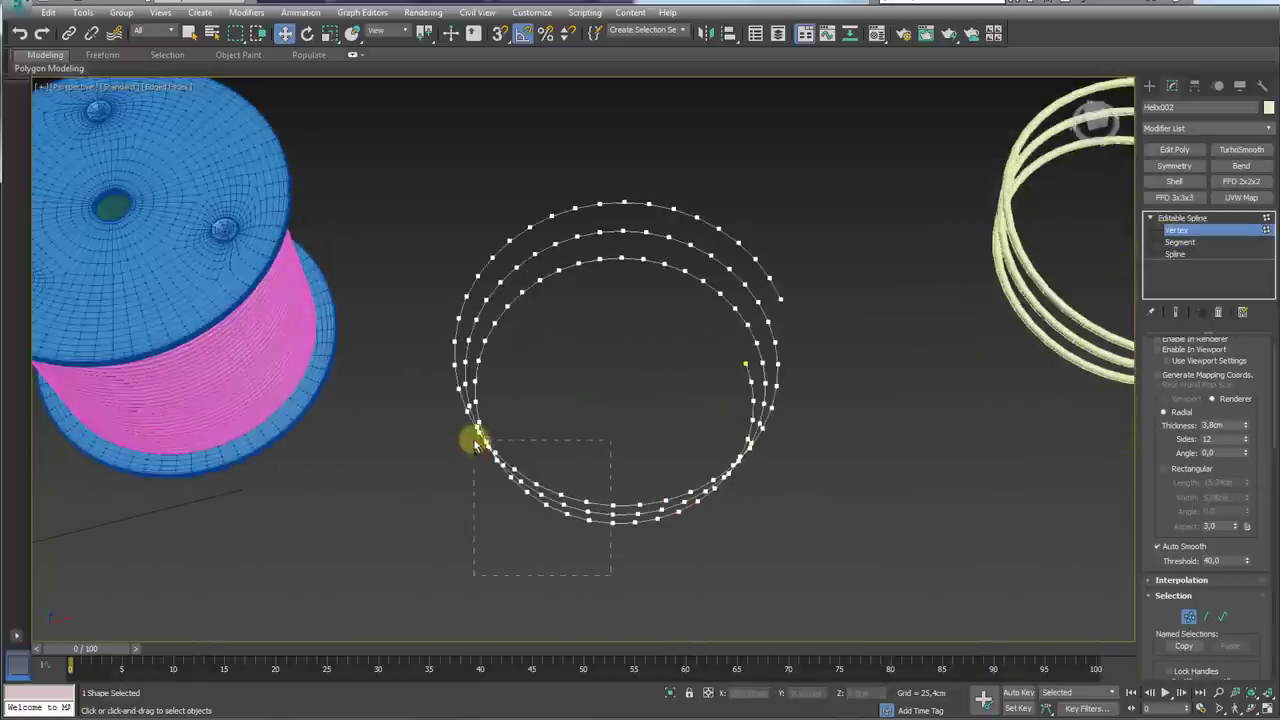
left_click_drag(476, 442, 478, 444)
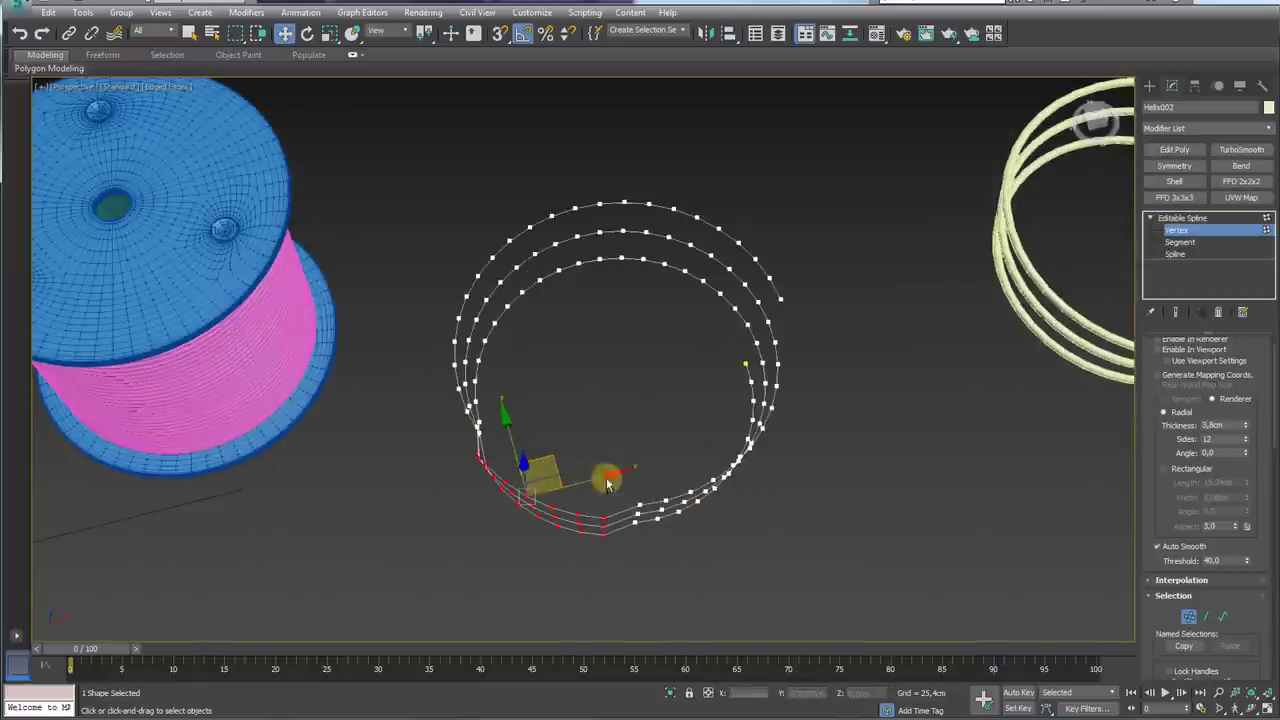
left_click_drag(749, 537, 608, 441)
middle_click_drag(692, 458, 677, 354, "alt")
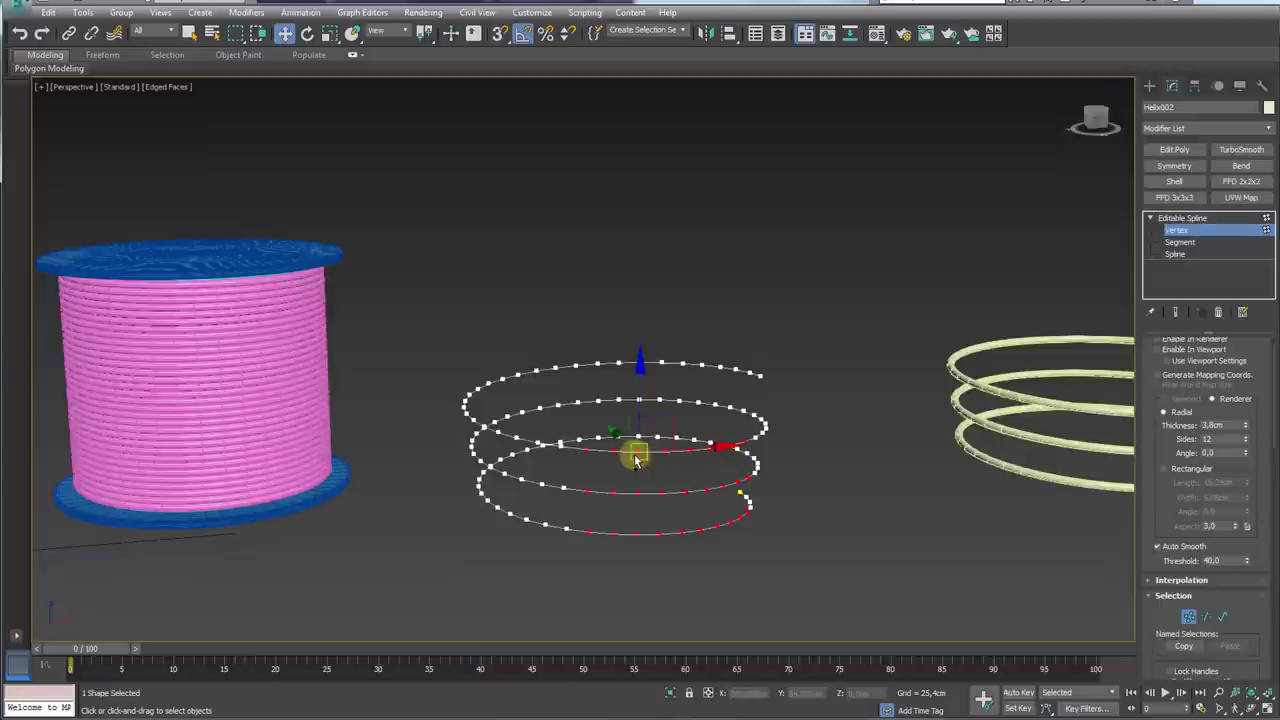
Step: Leave Vertex mode and return to the whole Editable Spline level
left_click(1214, 212)
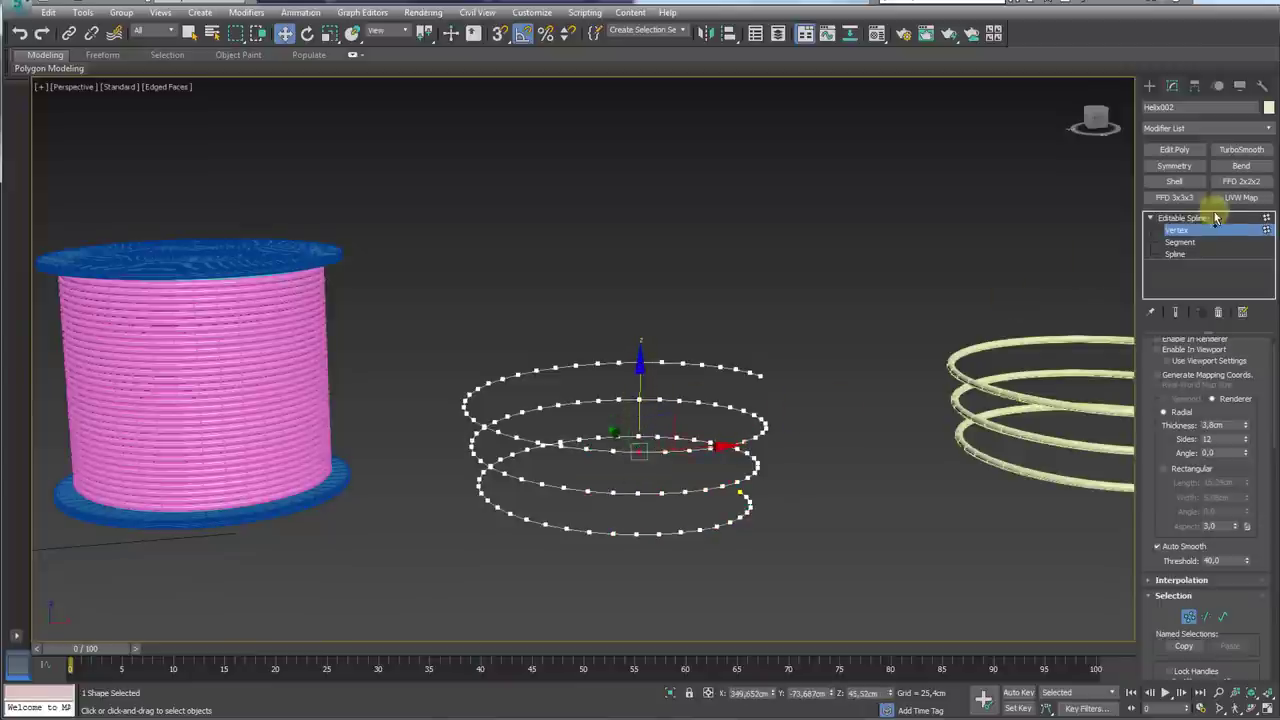
mouse_move(620, 437)
middle_mouse_down("alt")
mouse_move(614, 457)
mouse_move(567, 267)
middle_mouse_up("alt")
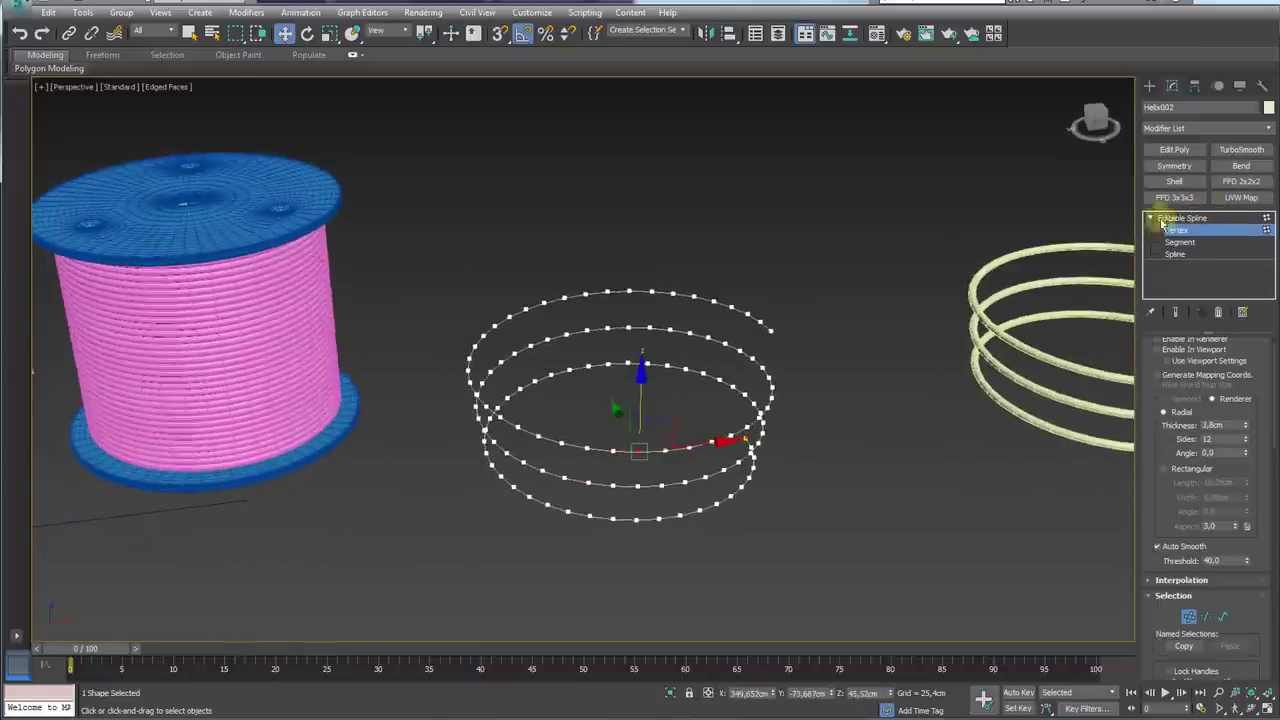
left_click(1180, 217)
middle_click_drag(650, 420, 738, 383, "alt")
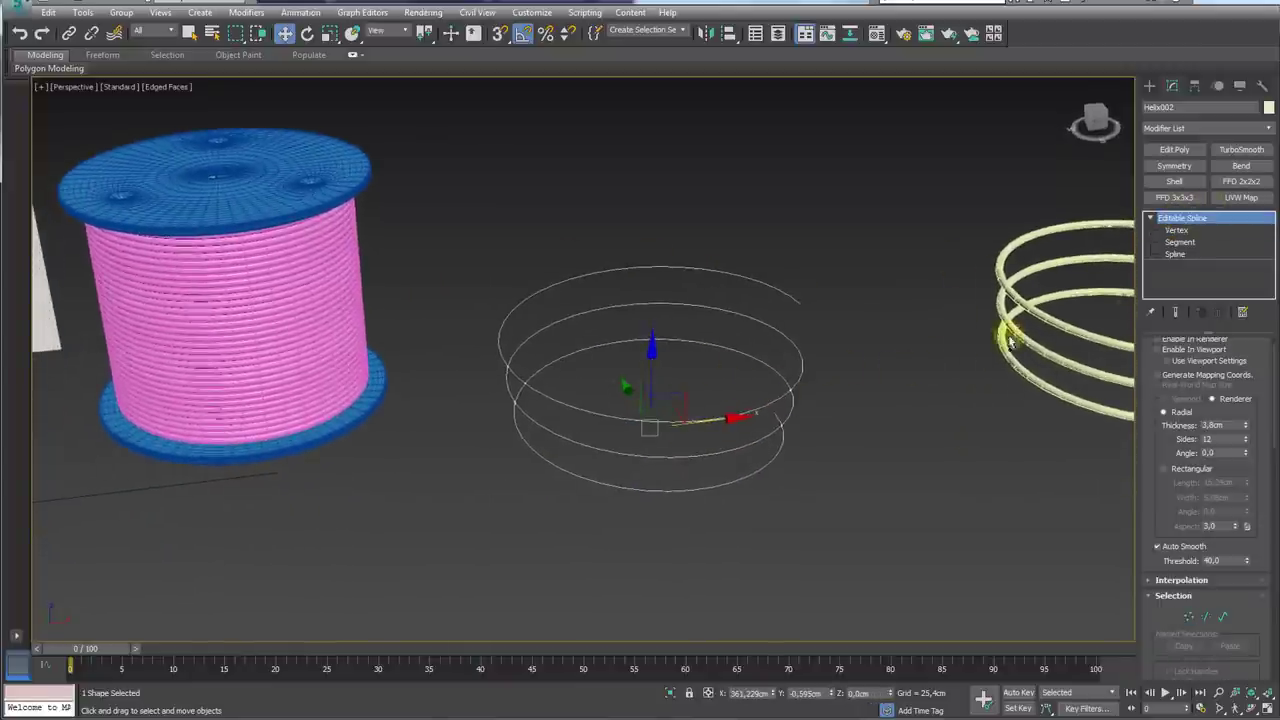
left_click(1179, 234)
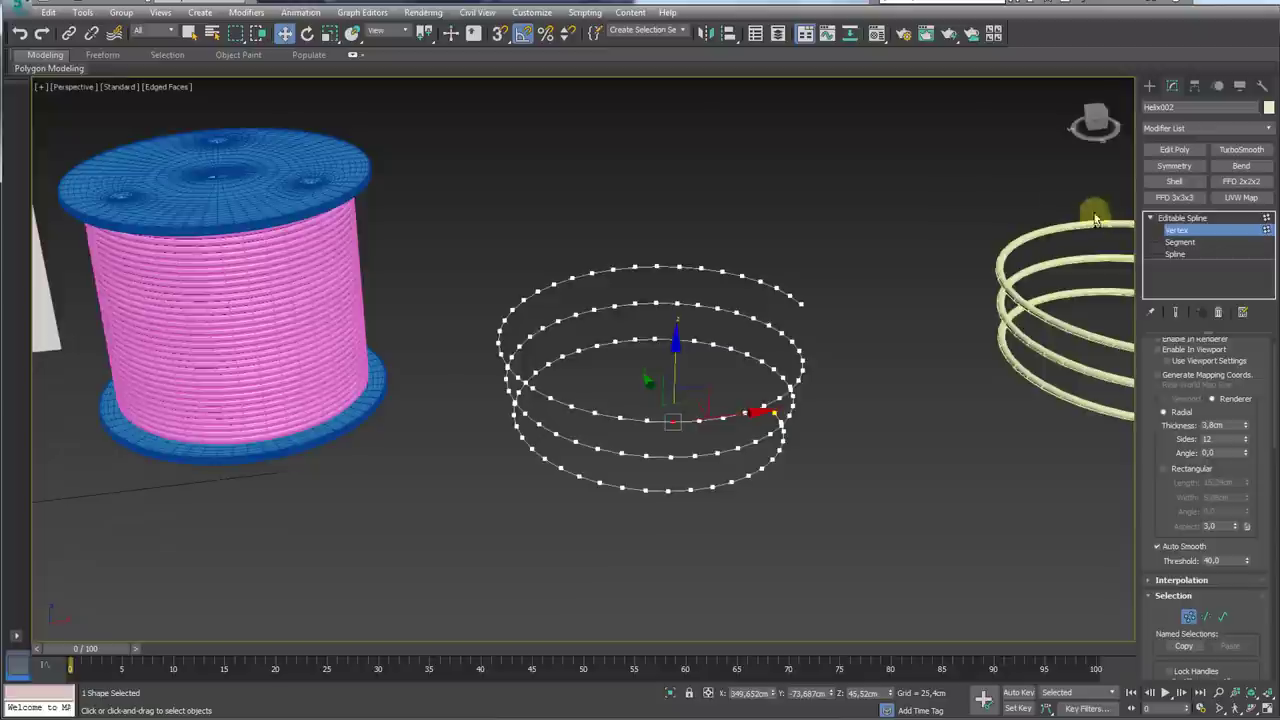
left_click(1205, 218)
middle_click_drag(850, 345, 828, 358, "alt")
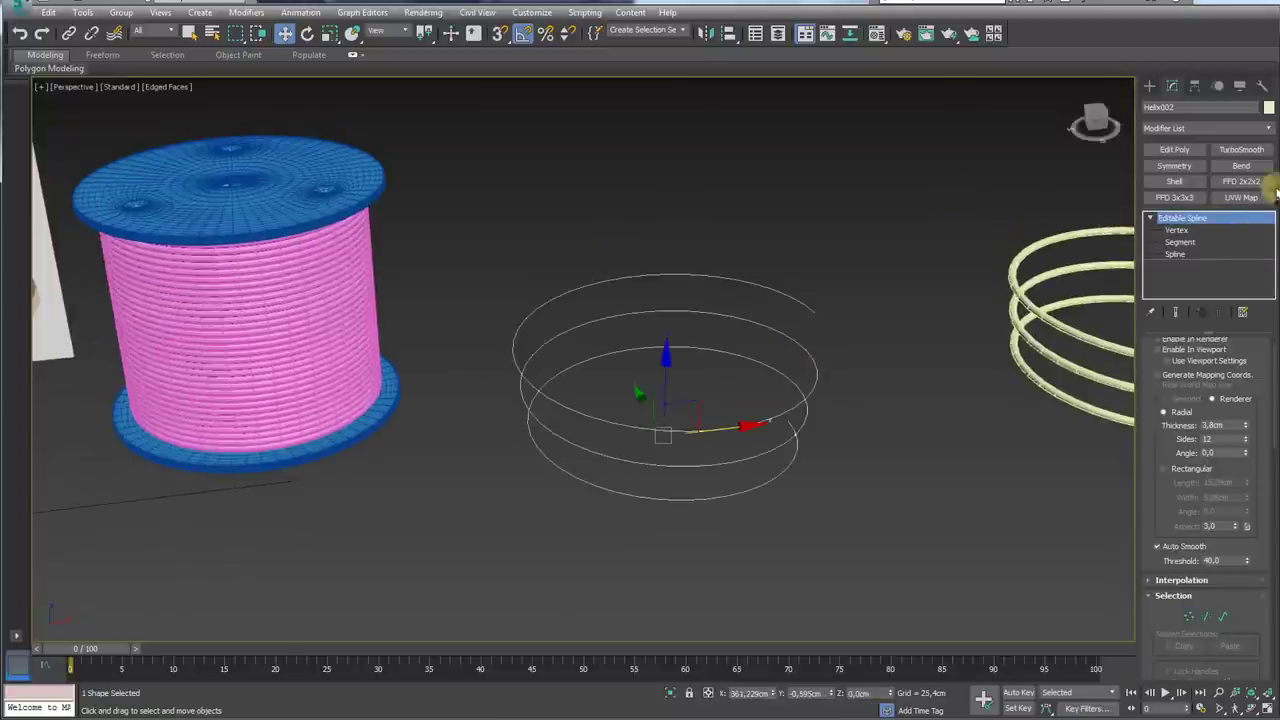
Step: Add a Normalize Spline modifier to the loose helix from the Modifier List
left_click(1261, 131)
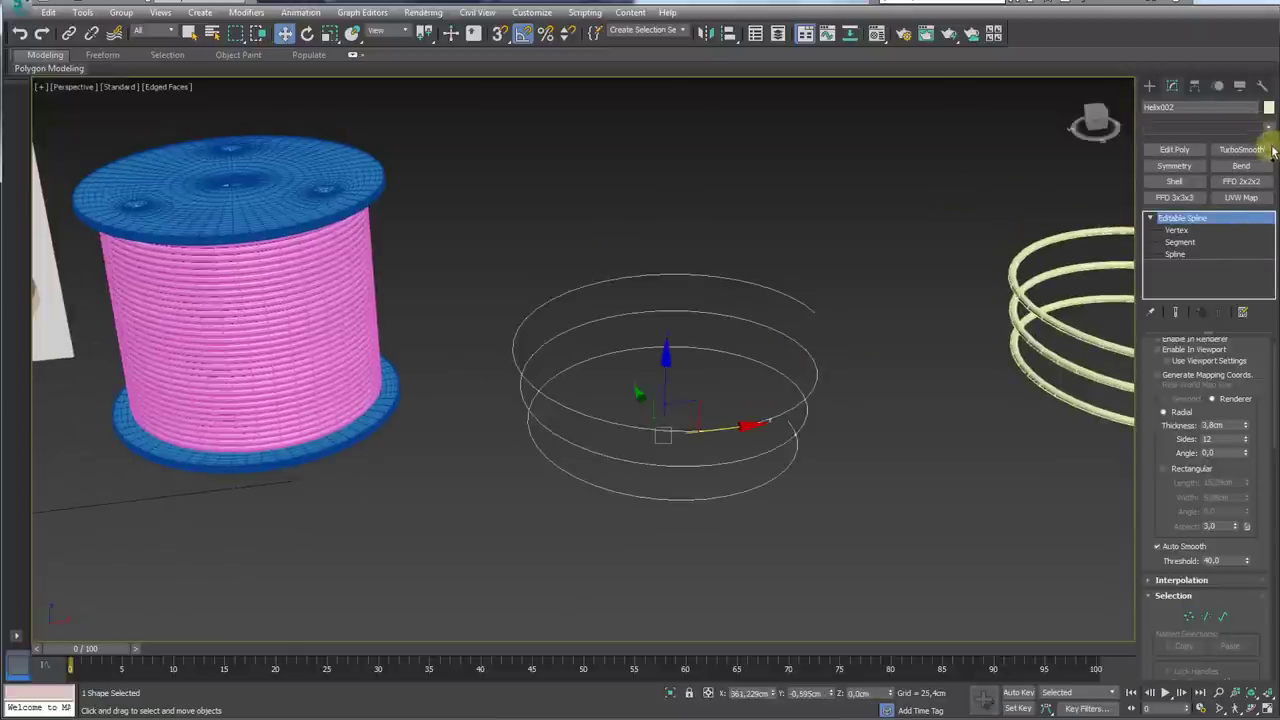
left_click_drag(1270, 135, 1262, 393)
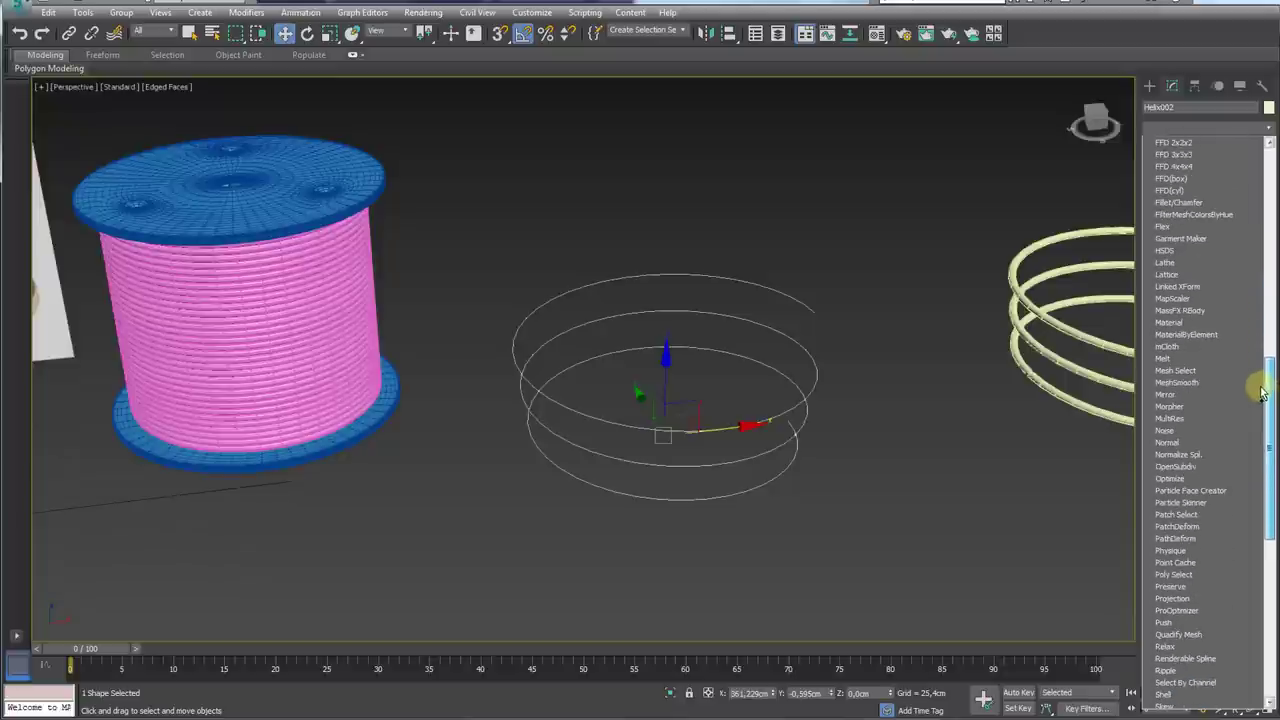
left_click(1185, 456)
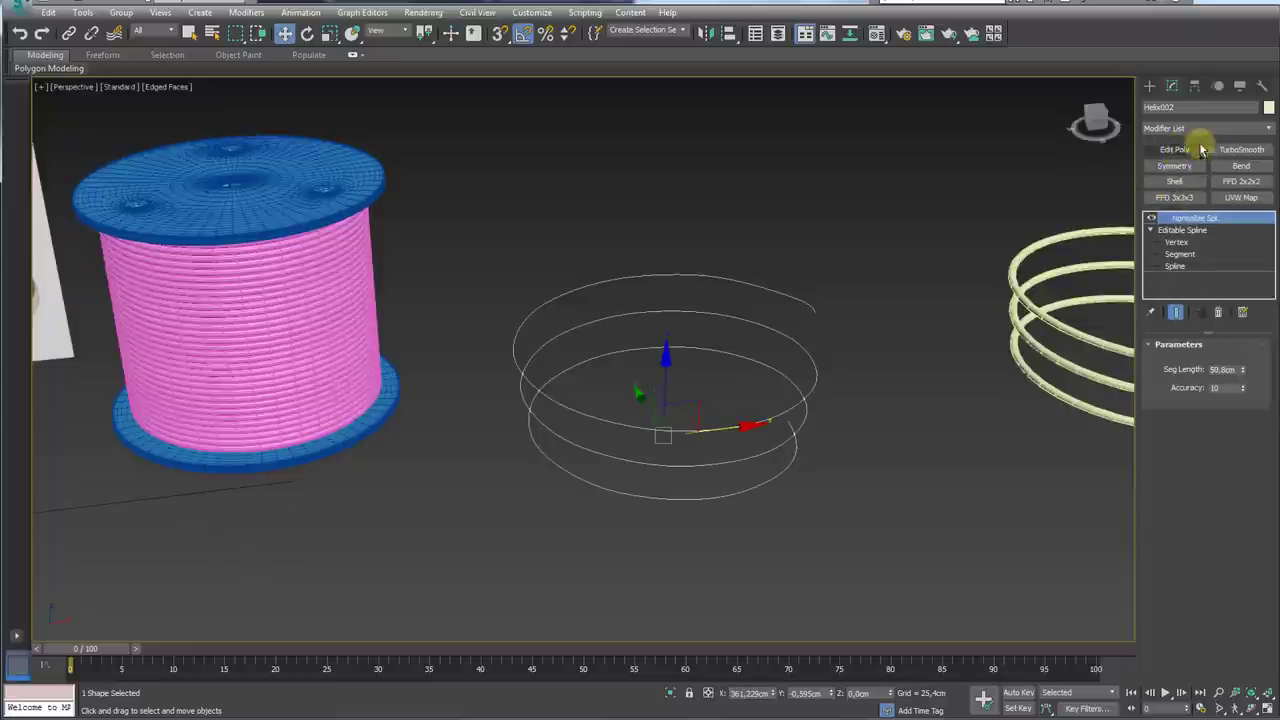
Step: Reopen the Modifier List and scroll down toward Edit Spline
left_click(1266, 128)
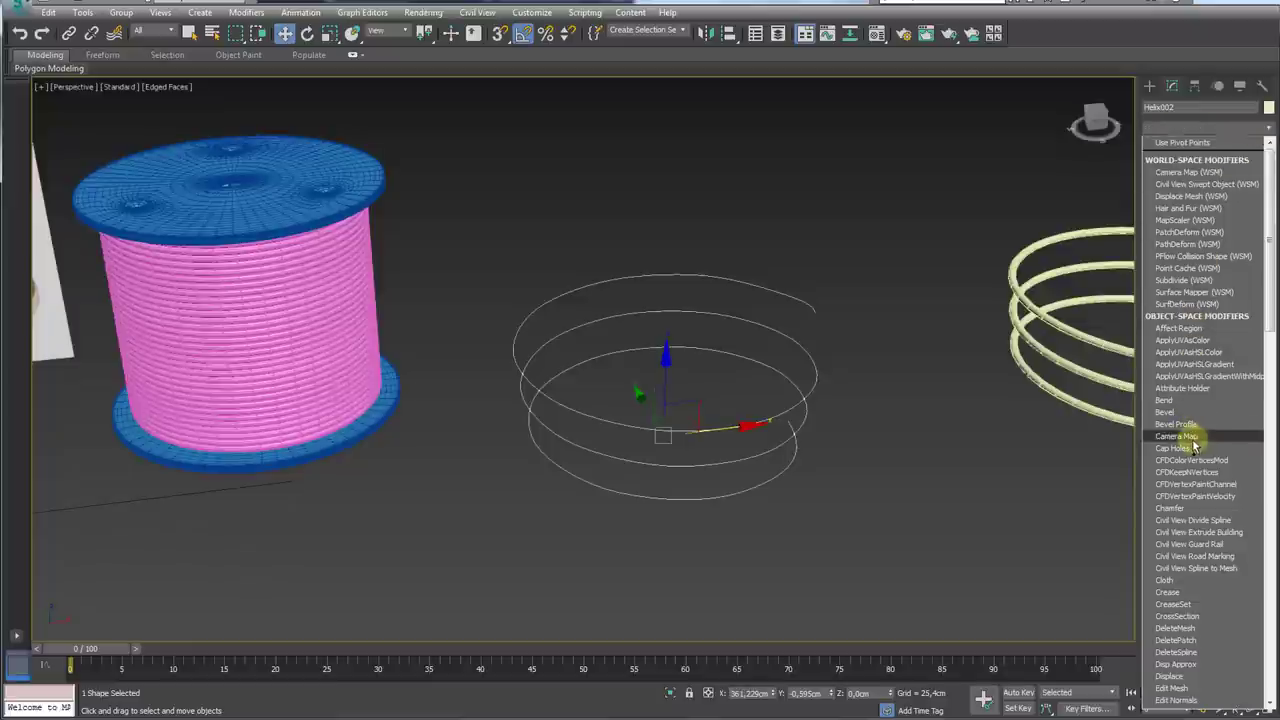
scroll(1194, 434, "down", 3)
scroll(1201, 462, "down", 2)
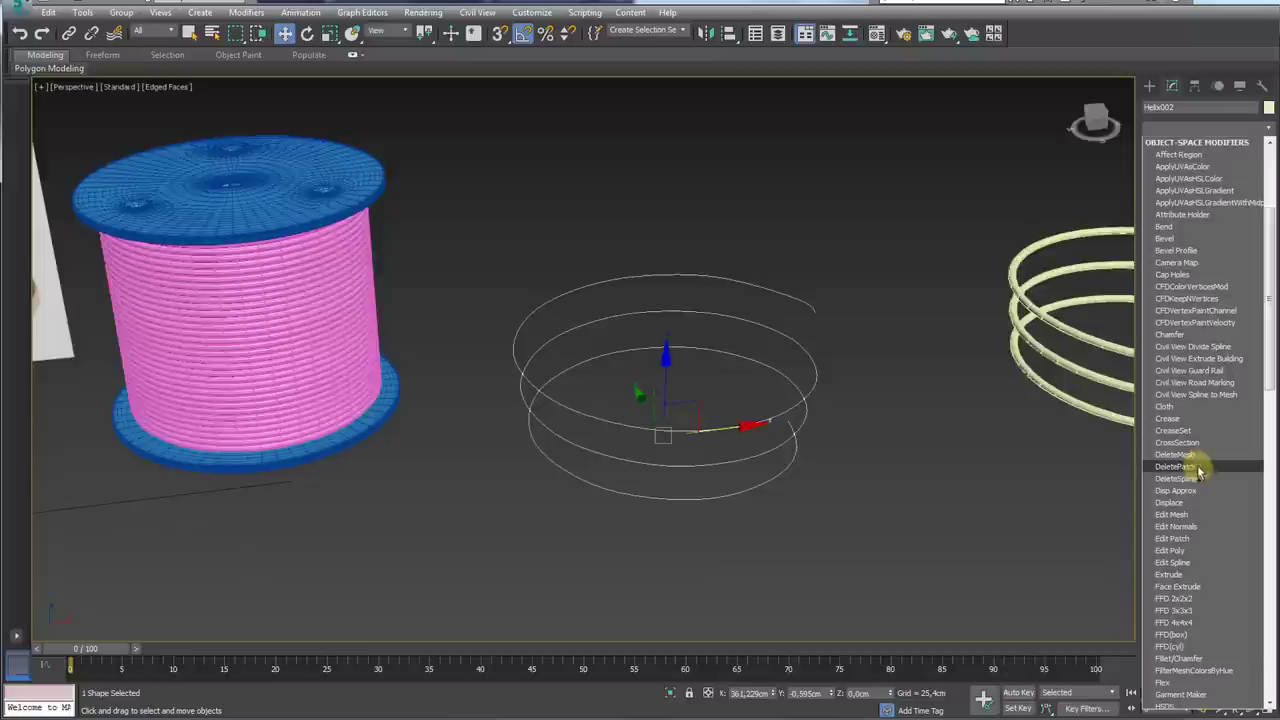
Step: Add Edit Spline above Normalize Spline, inspect the helix vertices, and widen the command panel to two columns
left_click(1187, 566)
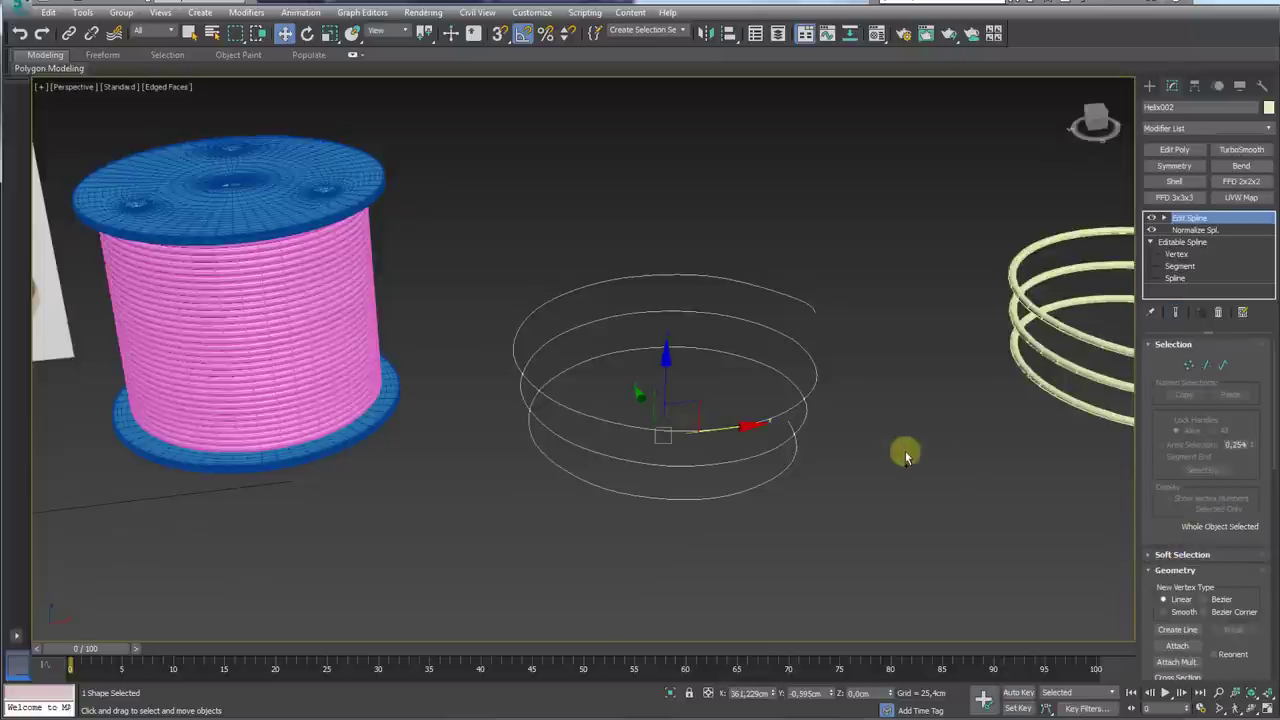
middle_click_drag(903, 451, 1015, 392, "alt")
left_click(1187, 366)
mouse_move(814, 406)
middle_mouse_down("alt")
mouse_move(755, 433)
mouse_move(780, 451)
middle_mouse_up("alt")
left_click_drag(757, 386, 786, 471)
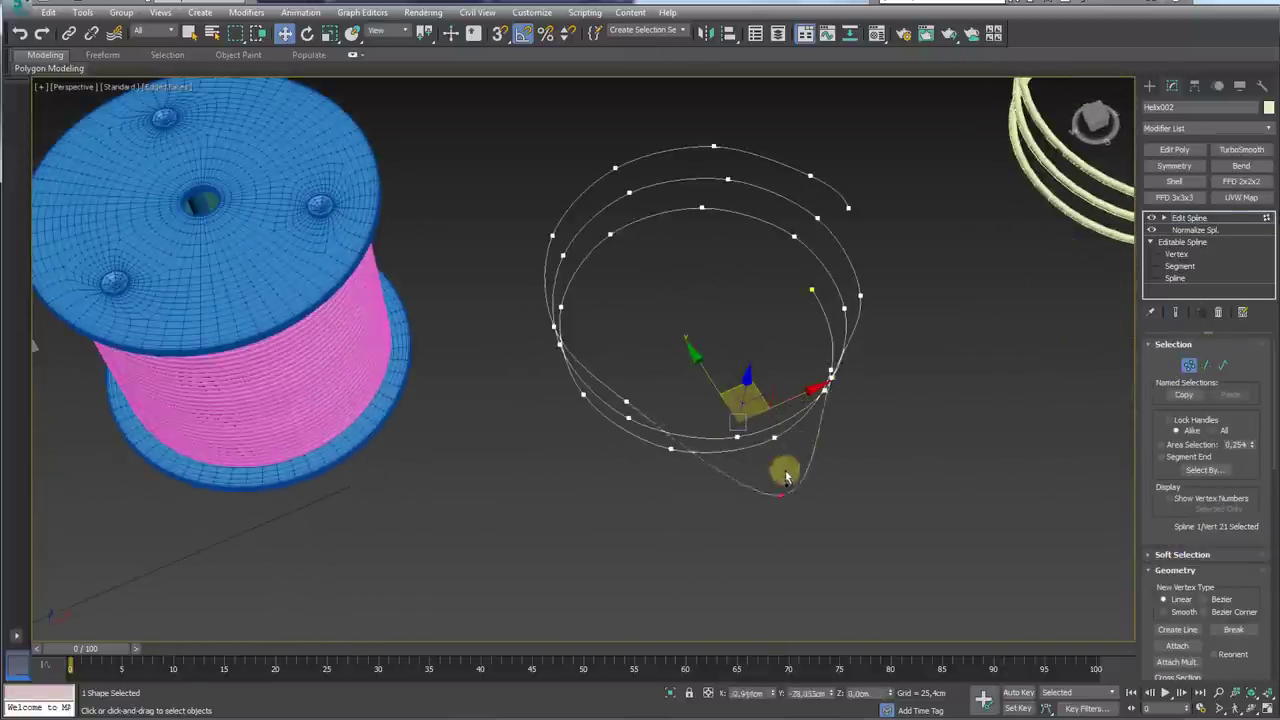
middle_click_drag(683, 451, 778, 378, "alt")
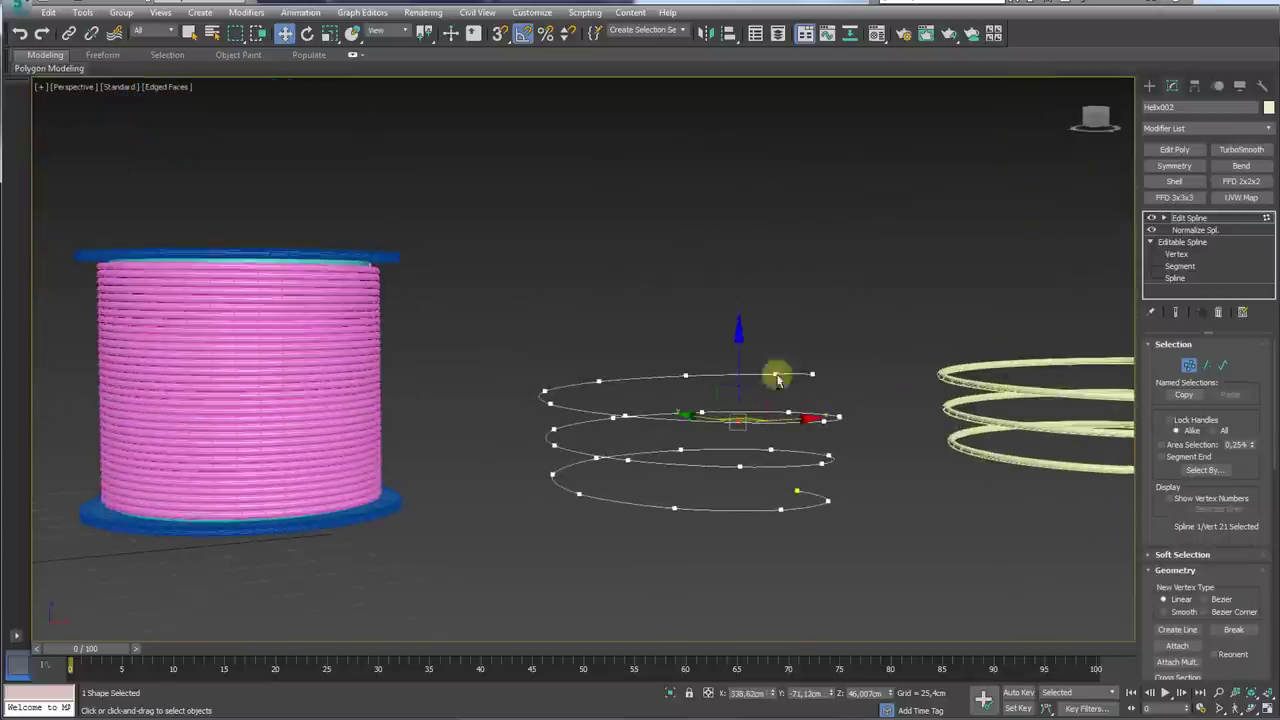
scroll(1153, 535, "down", 3)
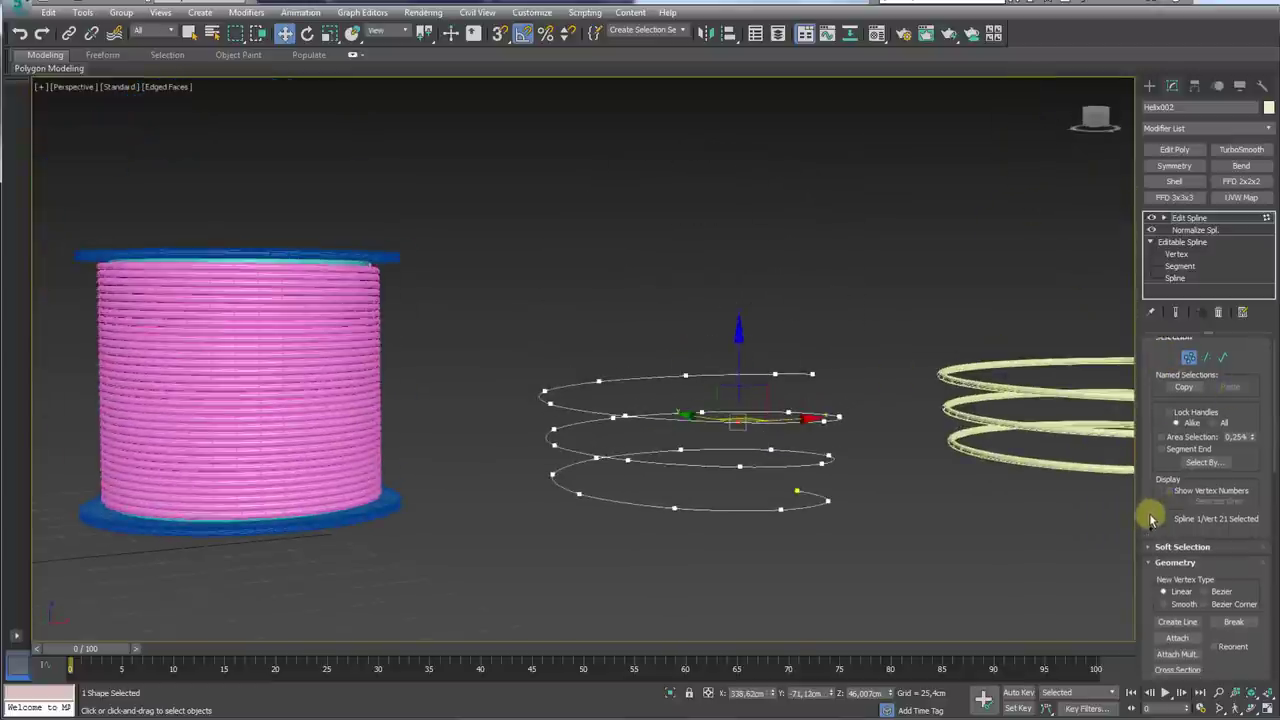
scroll(1150, 440, "up", 2)
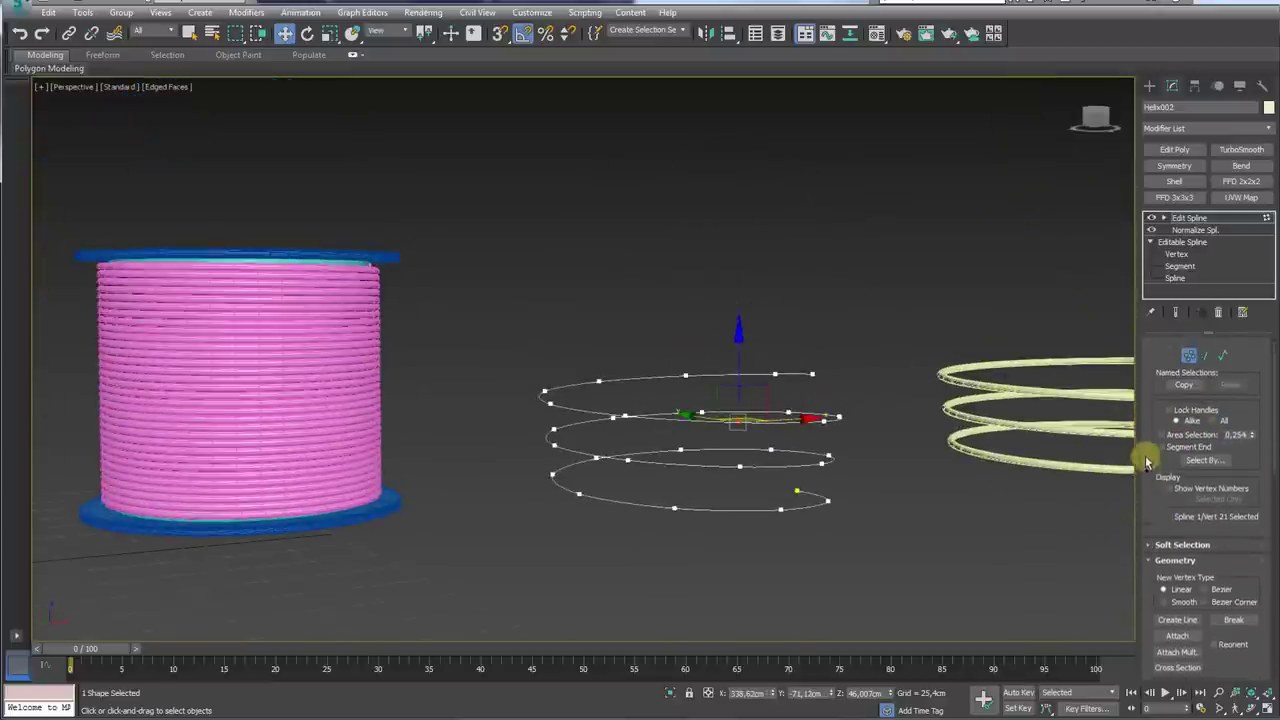
scroll(1170, 460, "up", 2)
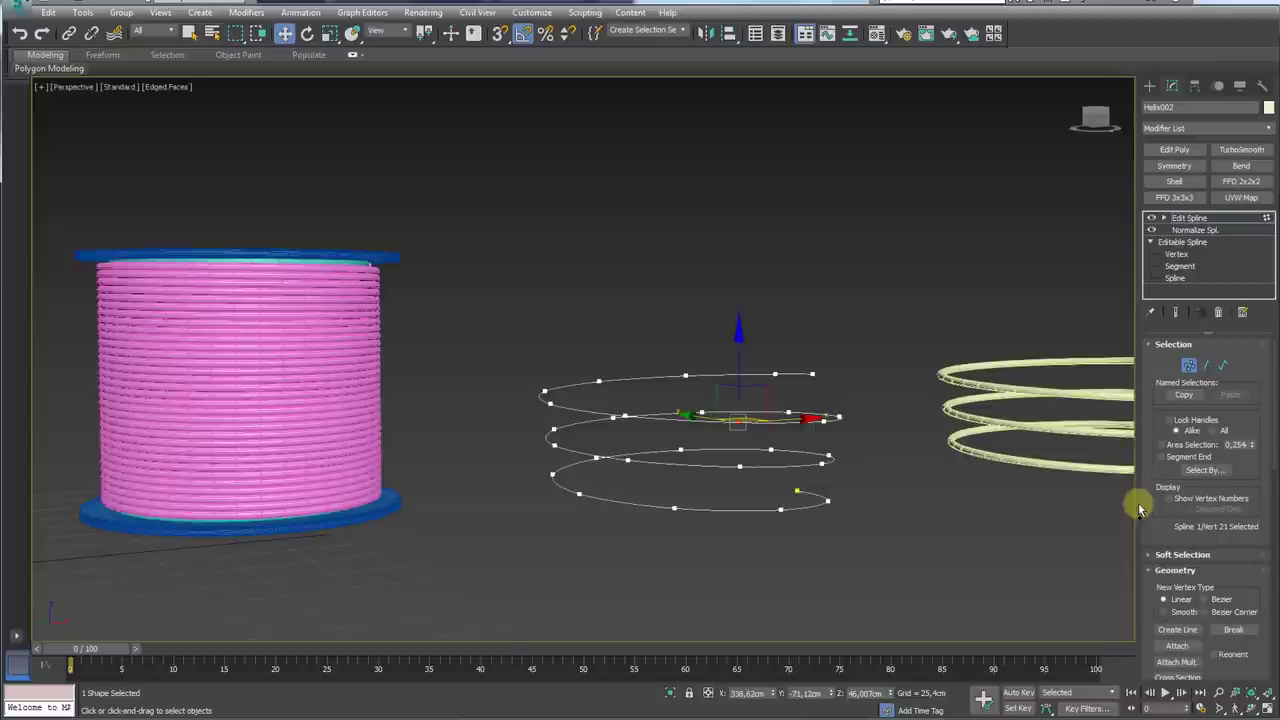
left_click_drag(1137, 508, 1012, 508)
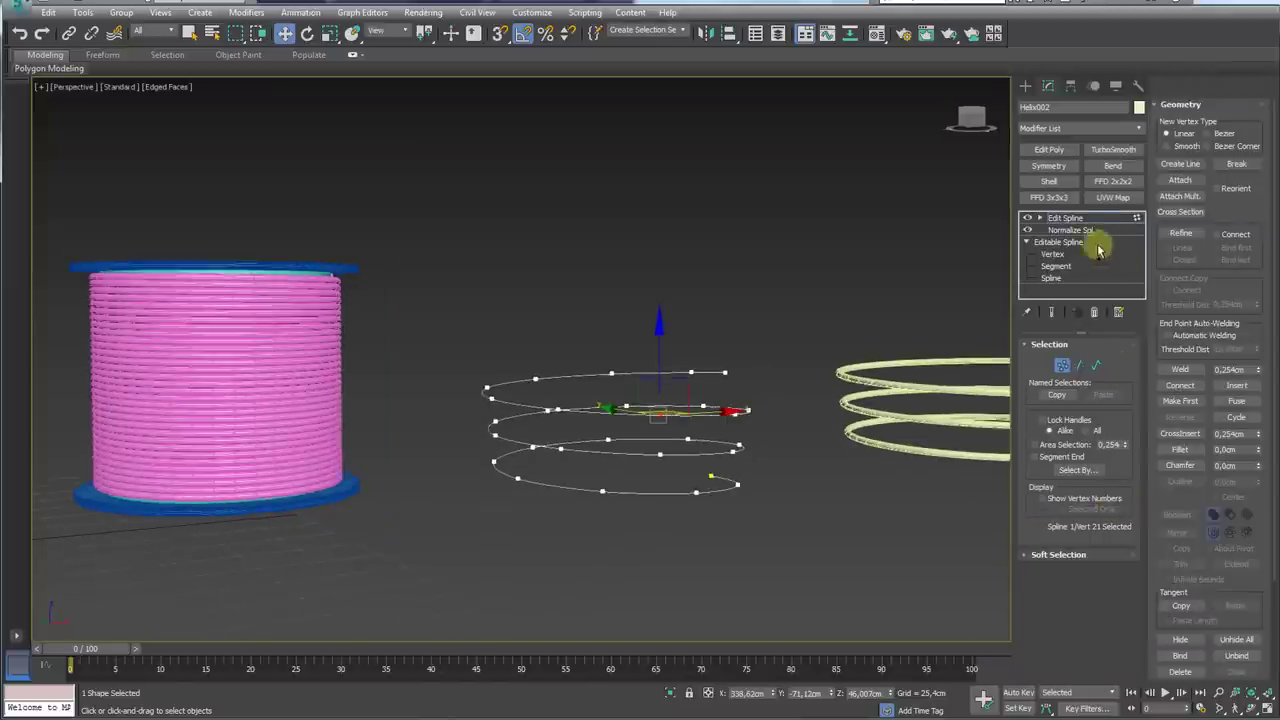
Step: Collapse the loose helix to an editable spline with Enable In Renderer and Enable In Viewport on
left_click(1066, 218)
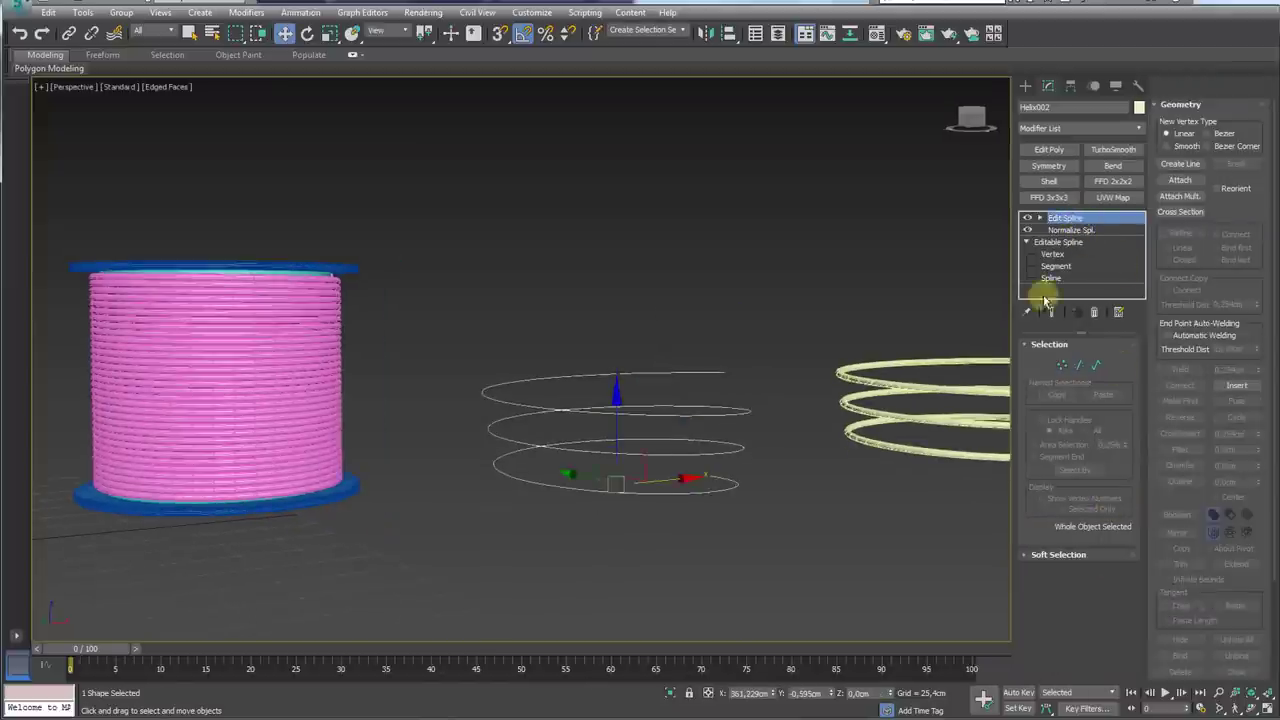
right_click(697, 413)
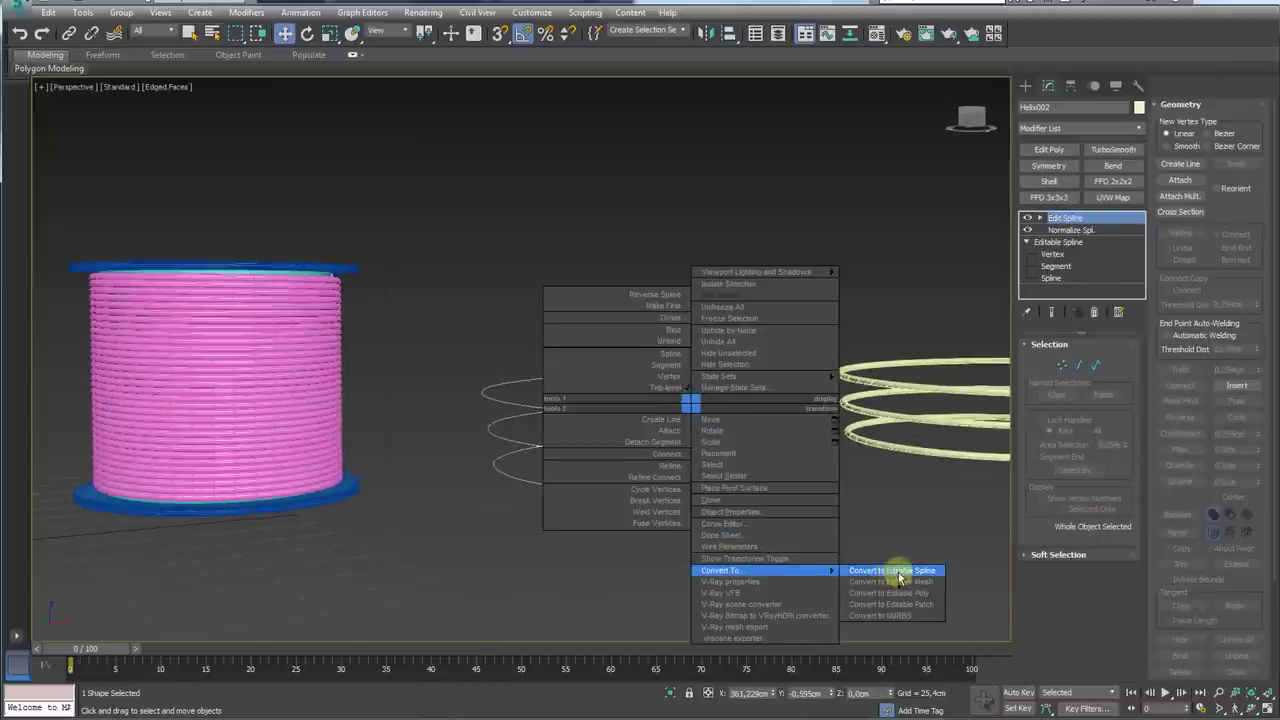
left_click(903, 572)
left_click(1030, 359)
left_click(1030, 370)
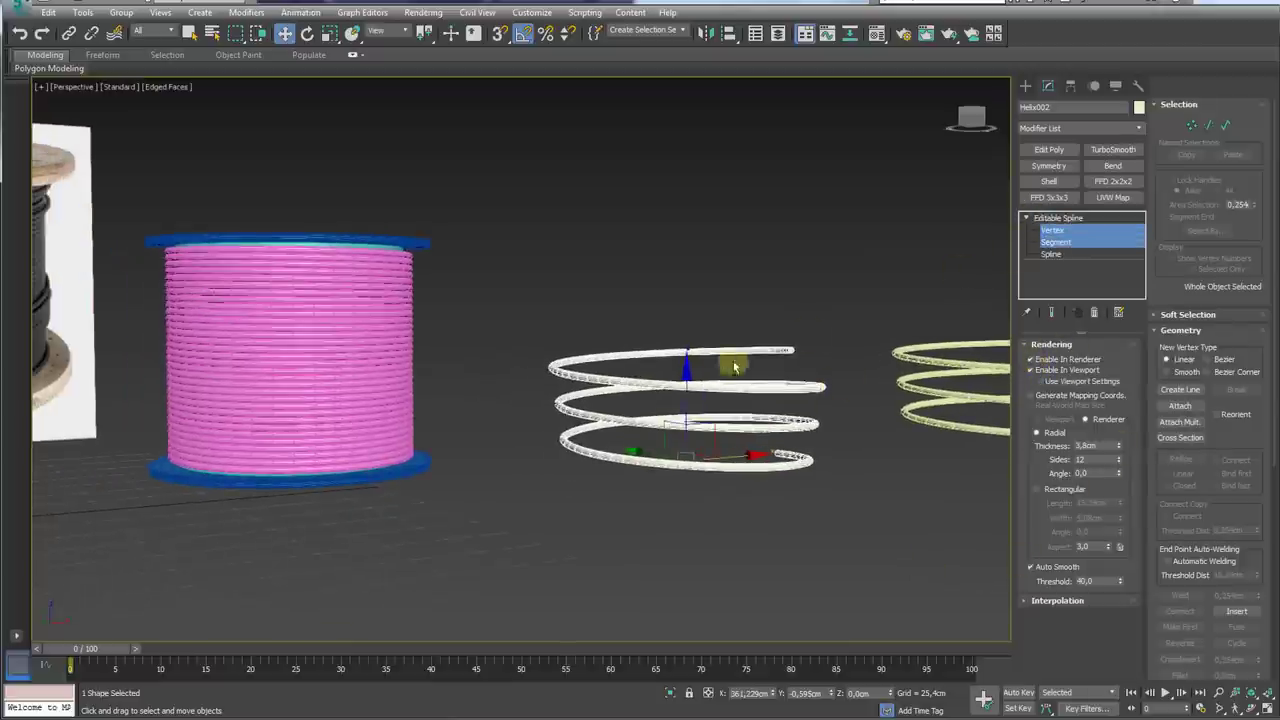
scroll(686, 414, "up", 2)
scroll(752, 390, "up", 4)
Step: Drag several helix vertices out of line so its coils bend and sag
left_click(1050, 231)
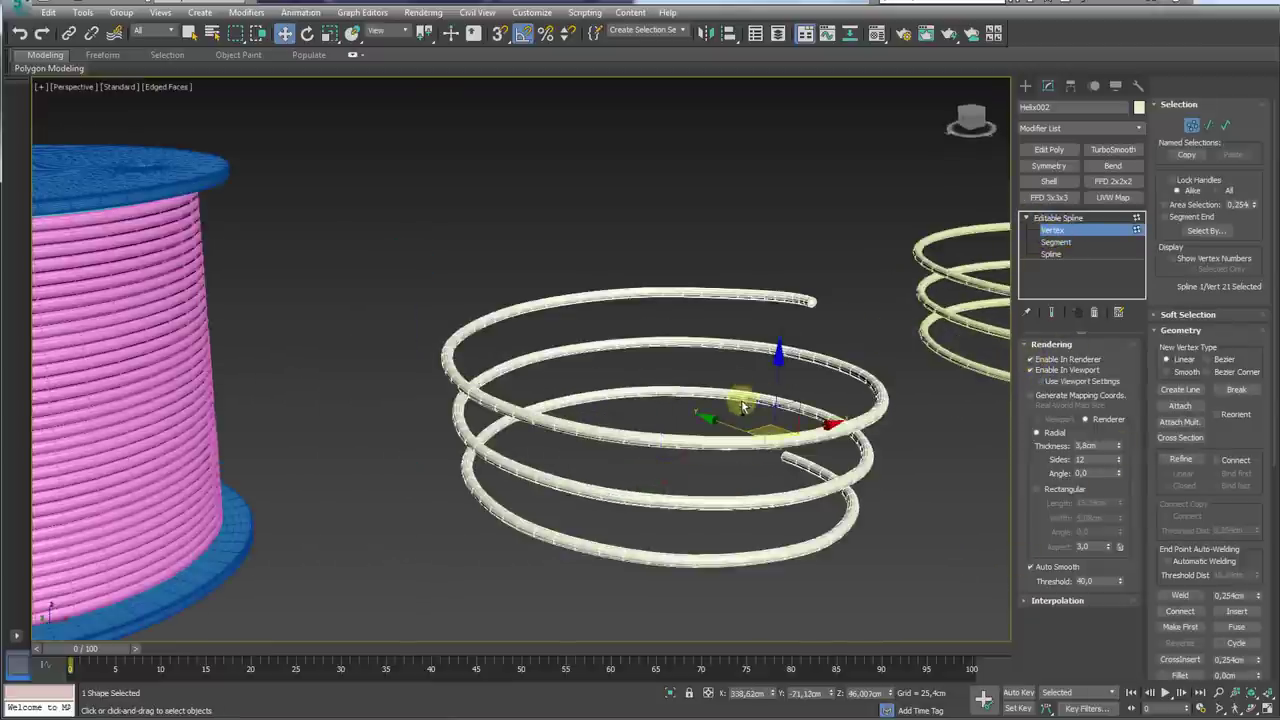
middle_click_drag(737, 408, 772, 410)
mouse_move(772, 410)
left_mouse_down()
mouse_move(783, 470)
mouse_move(777, 446)
mouse_move(651, 500)
left_mouse_up()
middle_click_drag(651, 500, 686, 470, "alt")
mouse_move(614, 441)
left_mouse_down()
mouse_move(529, 457)
mouse_move(500, 393)
mouse_move(509, 420)
left_mouse_up()
mouse_move(509, 420)
middle_mouse_down("alt")
mouse_move(551, 523)
mouse_move(614, 457)
mouse_move(997, 297)
middle_mouse_up("alt")
Step: Clear the selection and select the cable helix wound on the spool
left_click(1070, 218)
scroll(940, 276, "down", 3)
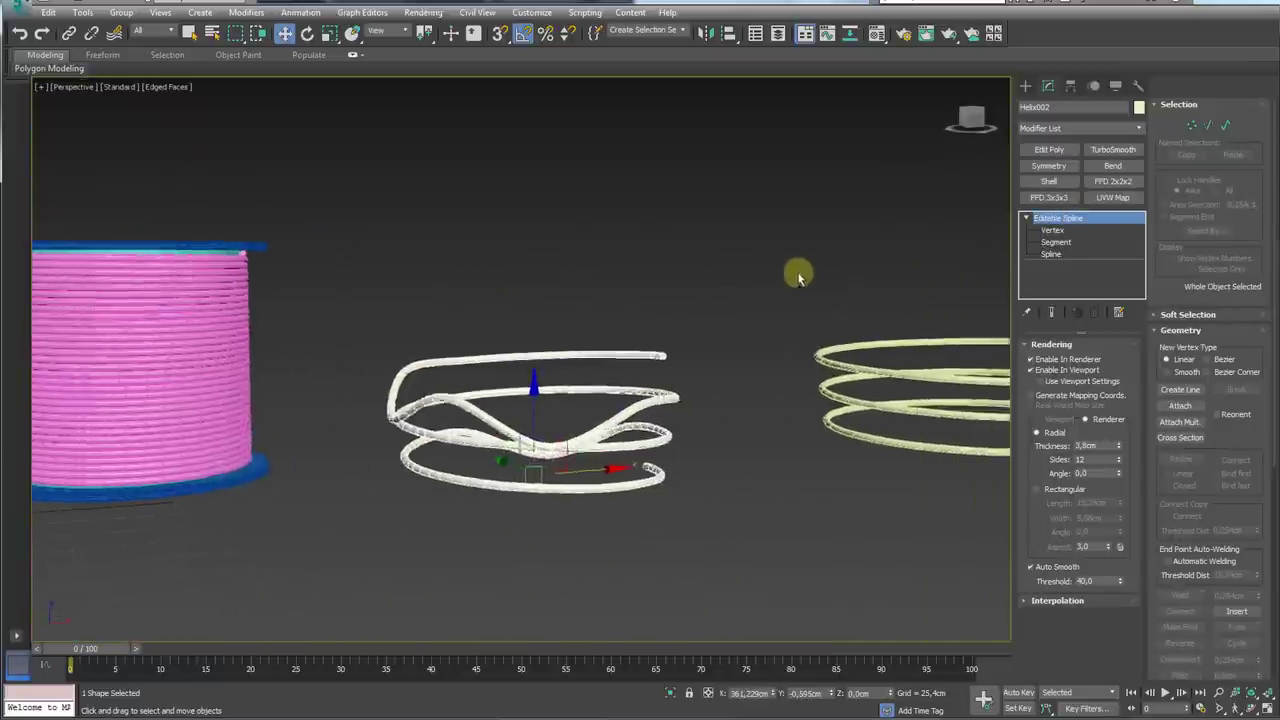
scroll(866, 403, "down", 2)
scroll(613, 348, "up", 3)
mouse_move(358, 368)
middle_mouse_down()
mouse_move(613, 348)
mouse_move(623, 380)
middle_mouse_up()
left_click(613, 348)
scroll(615, 420, "up", 2)
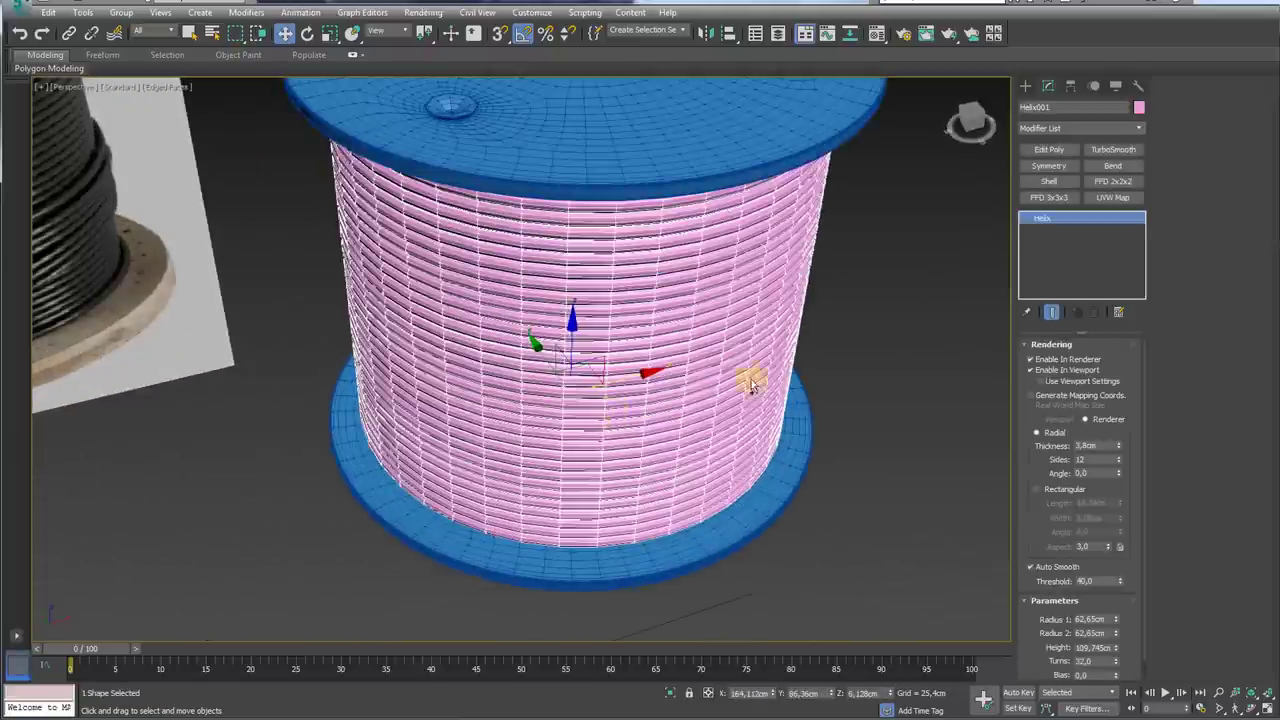
Step: Copy the spool helix as Helix002 and widen Radius 1 and Radius 2 to 67,035cm
key("ctrl+v")
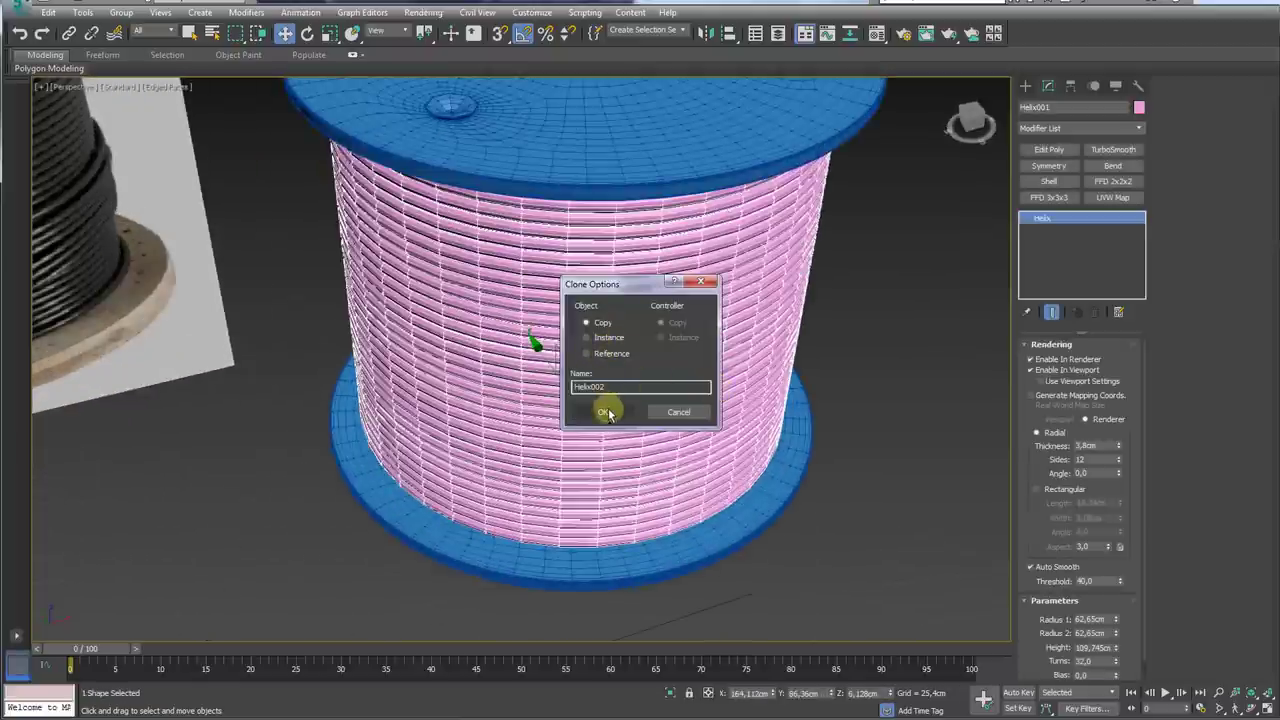
left_click(607, 413)
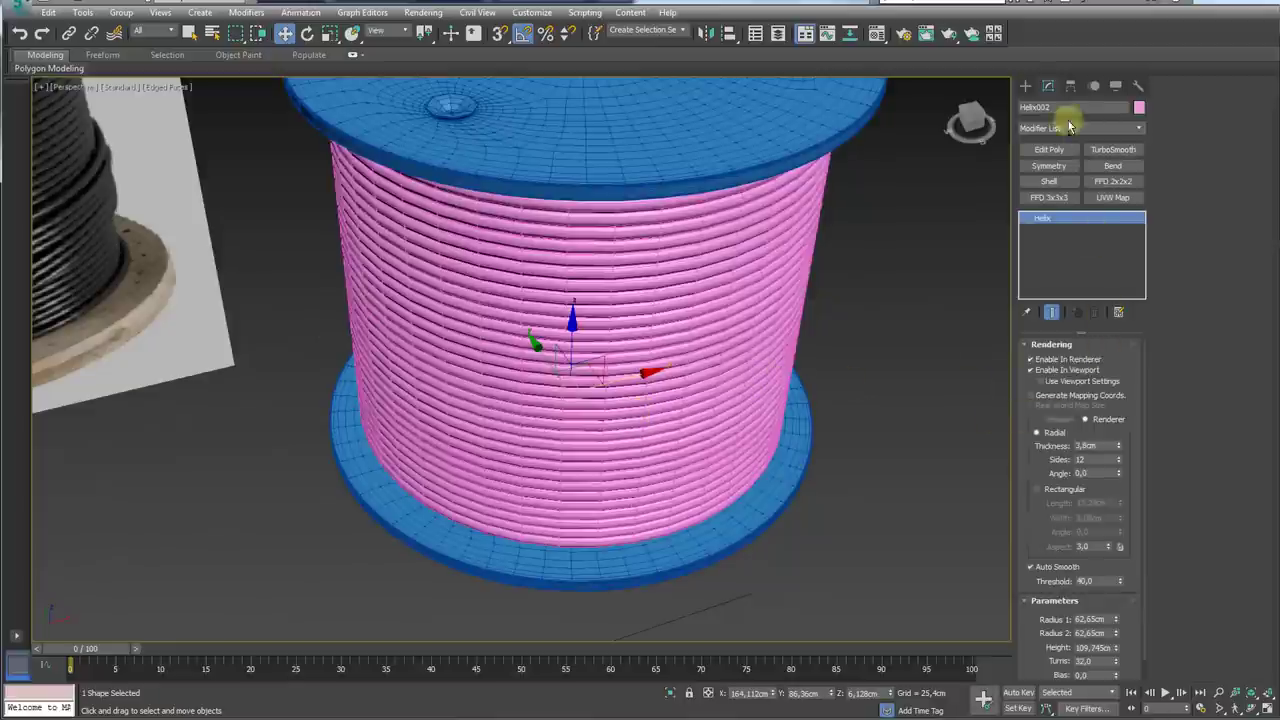
scroll(1130, 437, "down", 1)
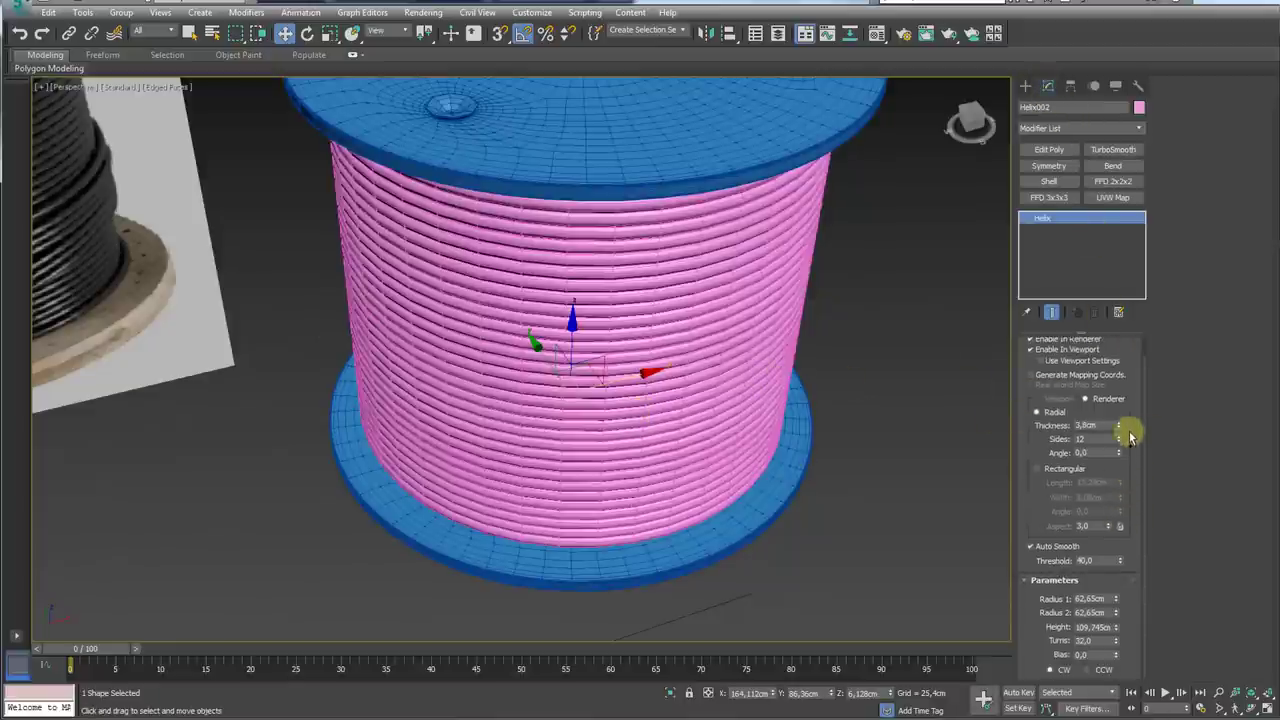
left_click_drag(1118, 600, 1118, 614)
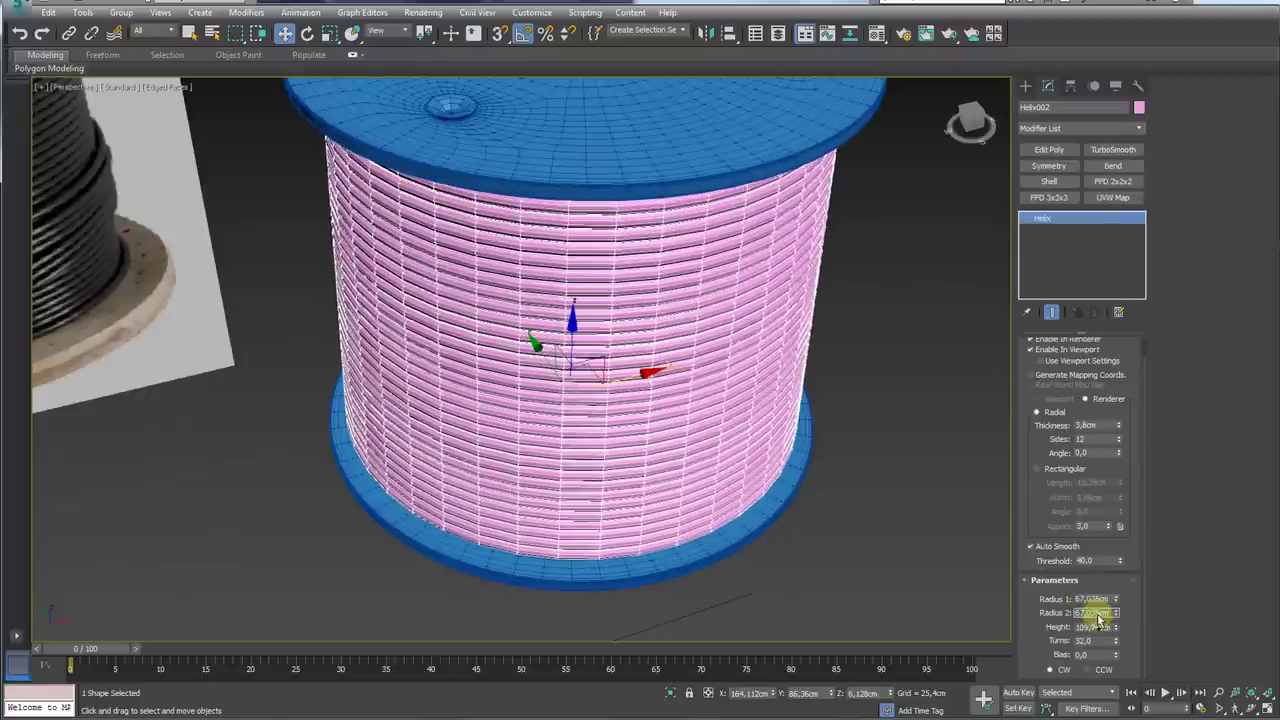
mouse_move(883, 487)
middle_mouse_down("alt")
mouse_move(808, 449)
mouse_move(794, 423)
middle_mouse_up("alt")
Step: Add a Normalize Spline modifier to Helix002, then convert it to an editable spline
scroll(834, 491, "down", 3)
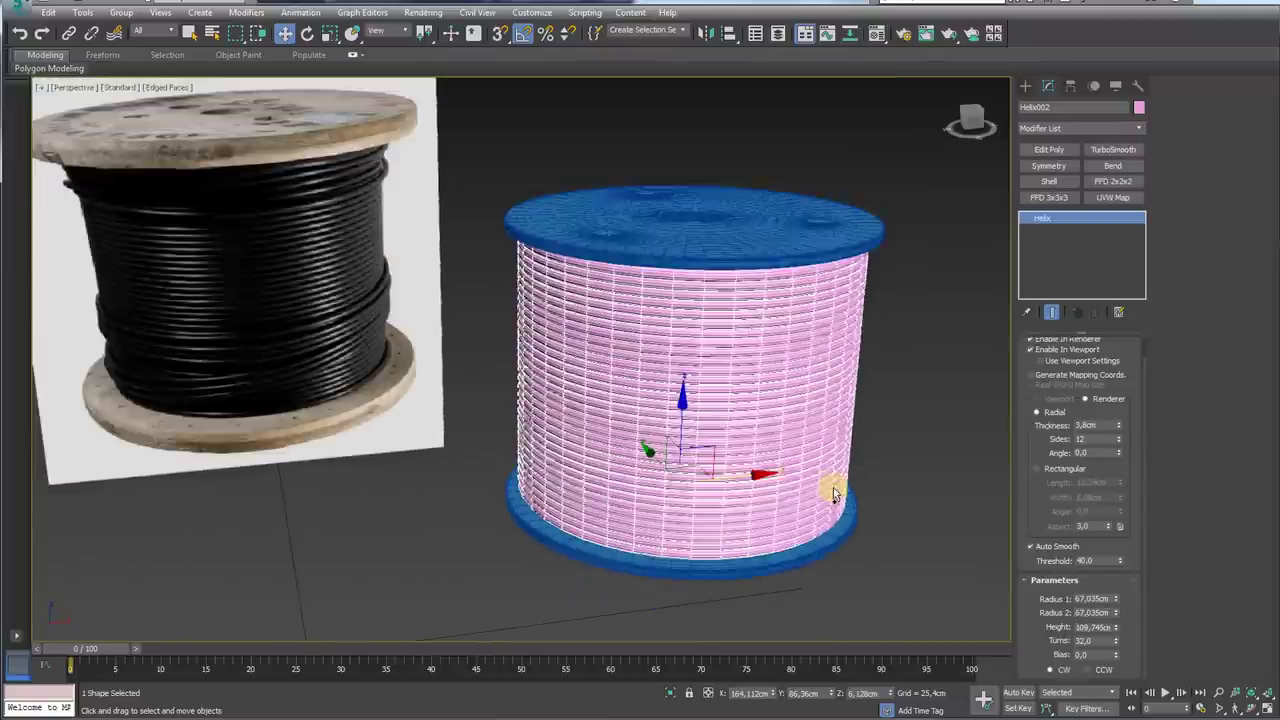
middle_click_drag(834, 491, 860, 362, "alt")
left_click(1138, 128)
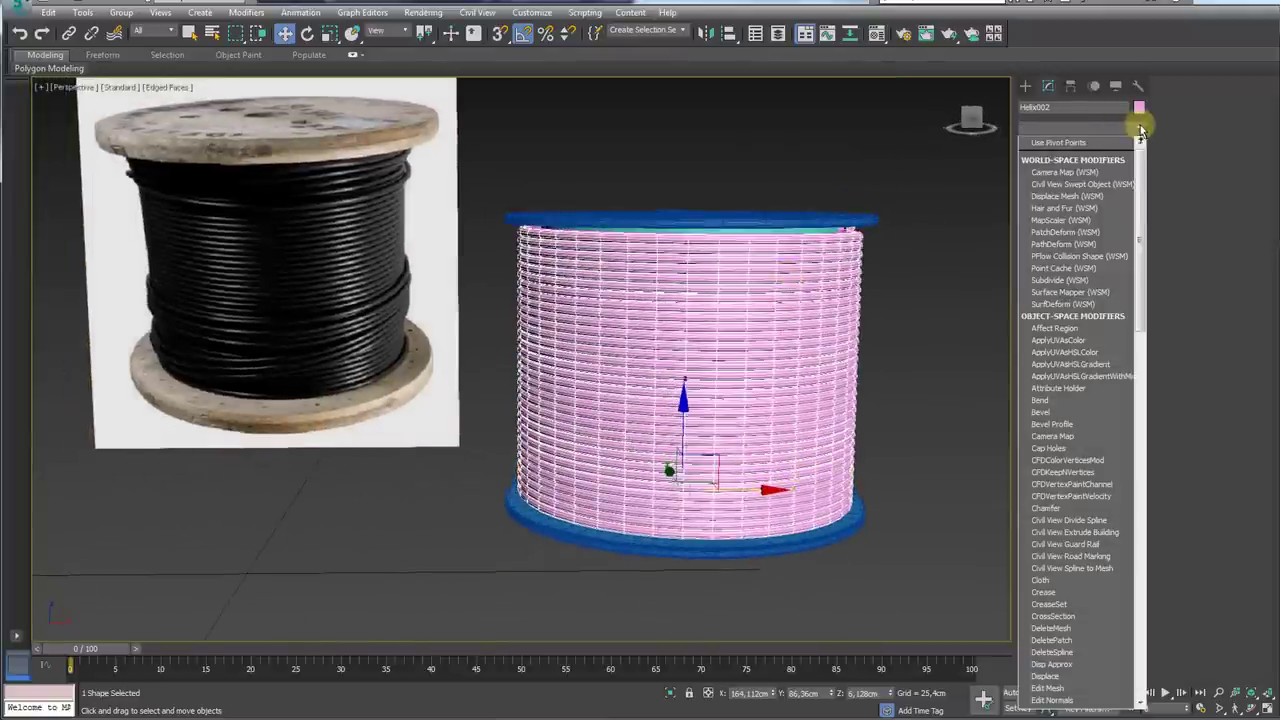
left_click_drag(1143, 171, 1139, 397)
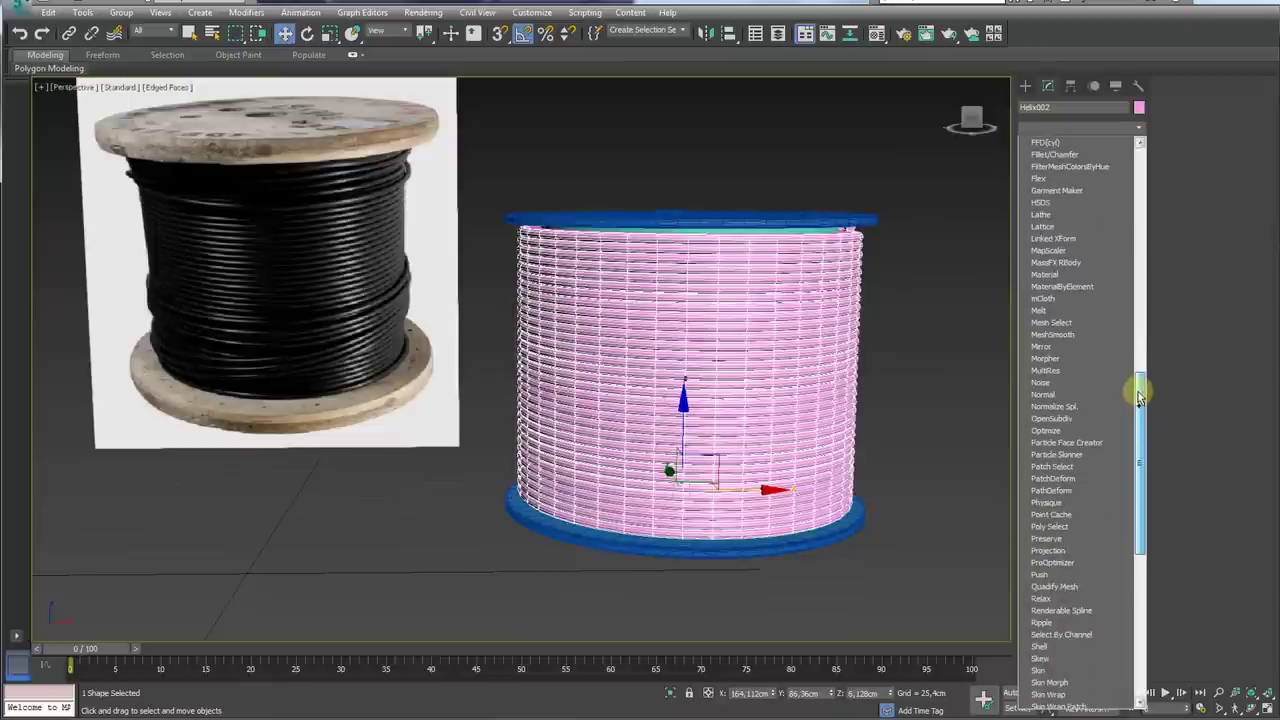
left_click(1077, 410)
mouse_move(886, 387)
middle_mouse_down("alt")
mouse_move(871, 394)
mouse_move(864, 341)
middle_mouse_up("alt")
left_click_drag(1129, 377, 1055, 365)
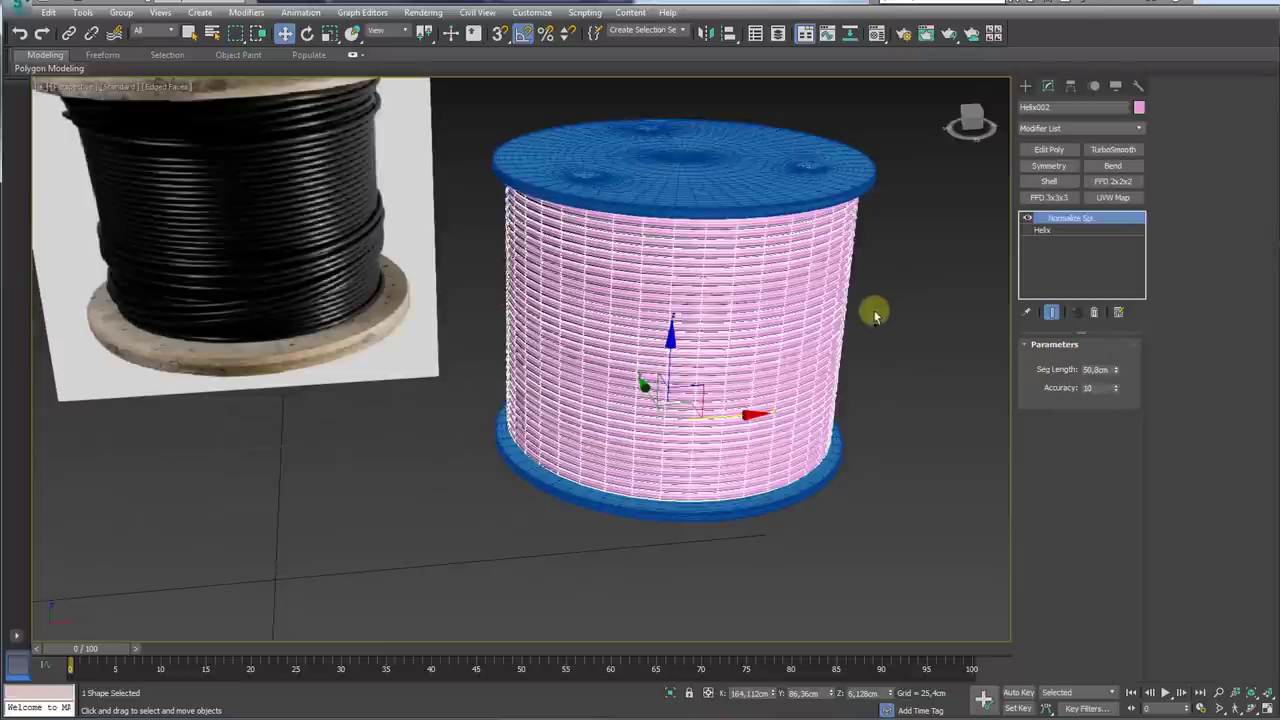
right_click(805, 294)
mouse_move(830, 461)
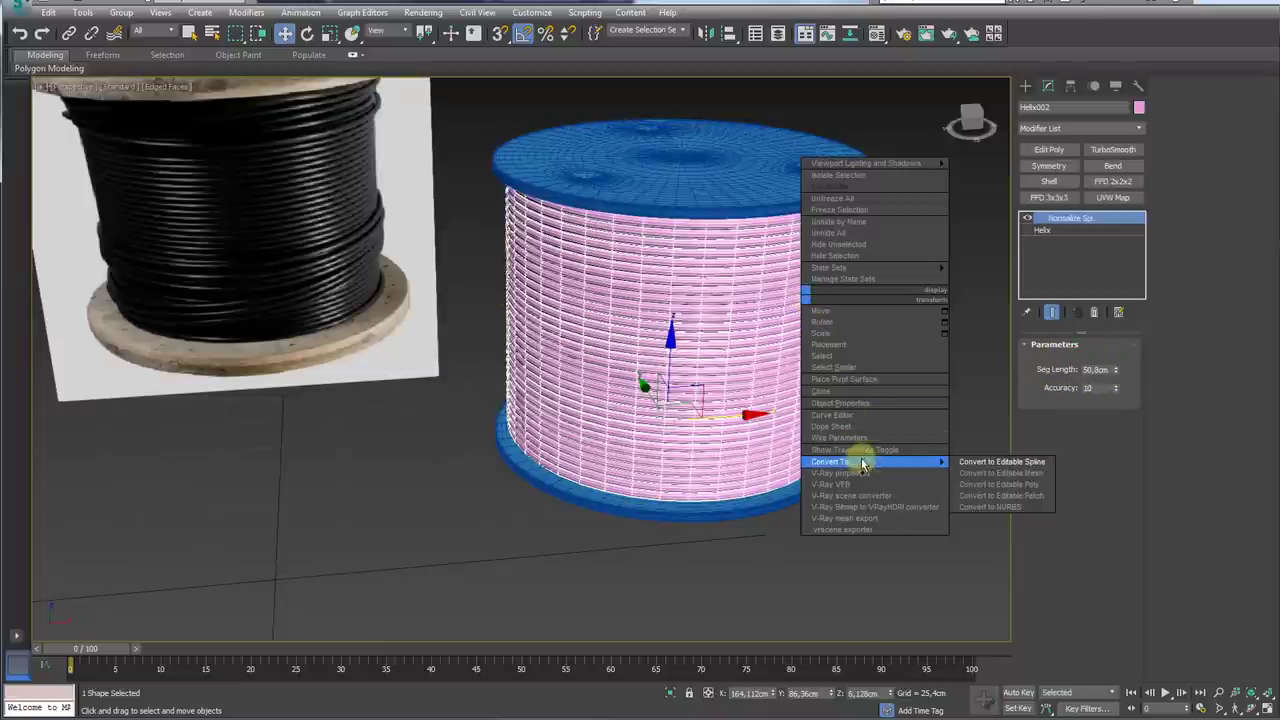
left_click(1017, 463)
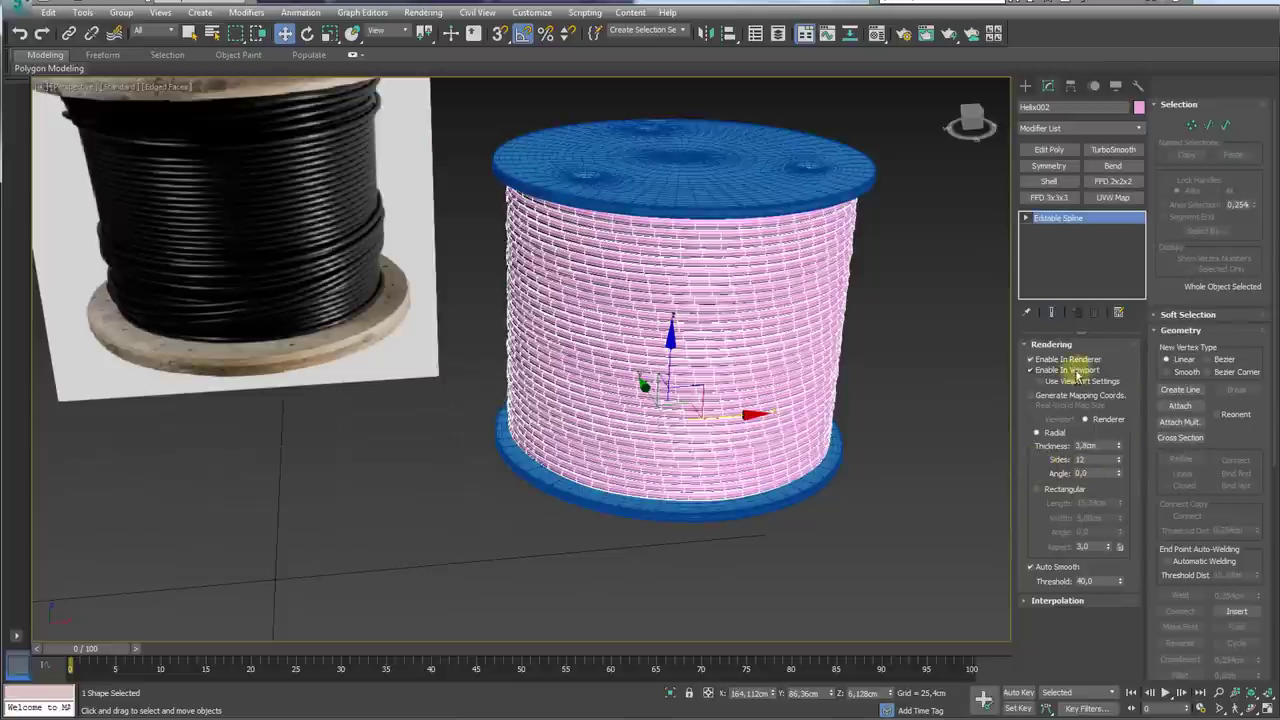
Step: In Vertex mode with thin spline display, pull one coil point down and outward
left_click(1190, 126)
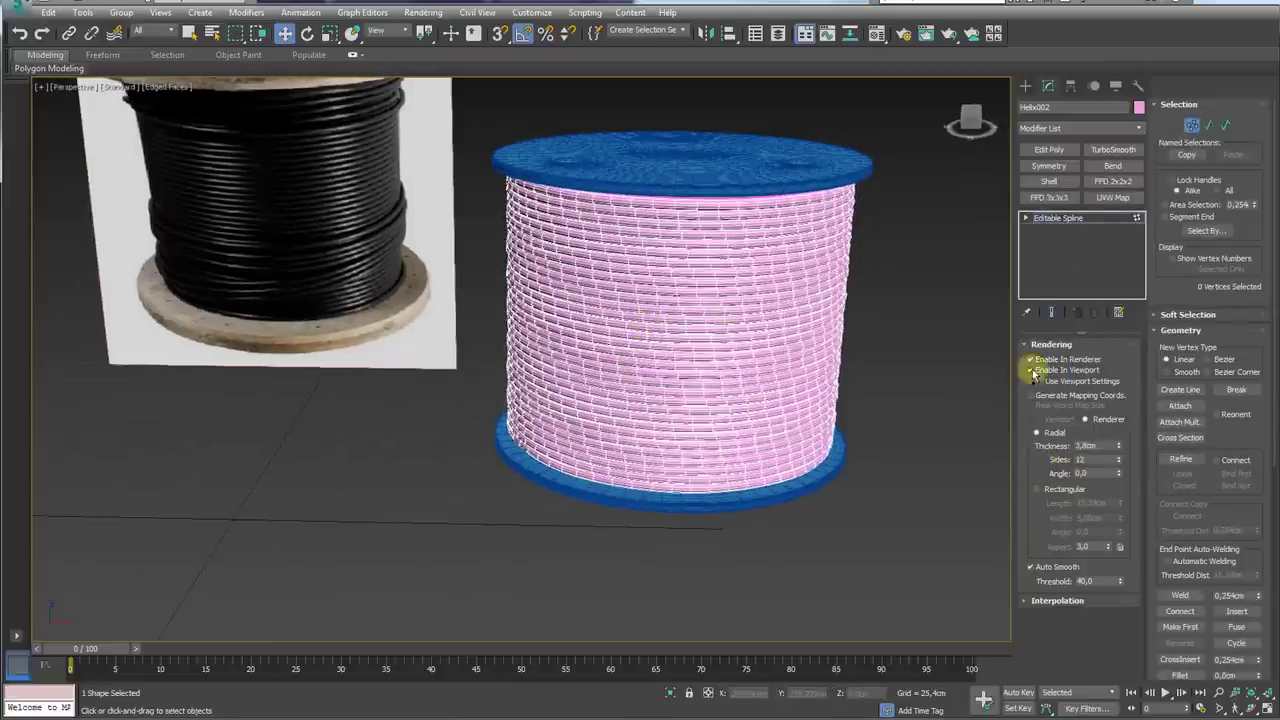
left_click(1031, 369)
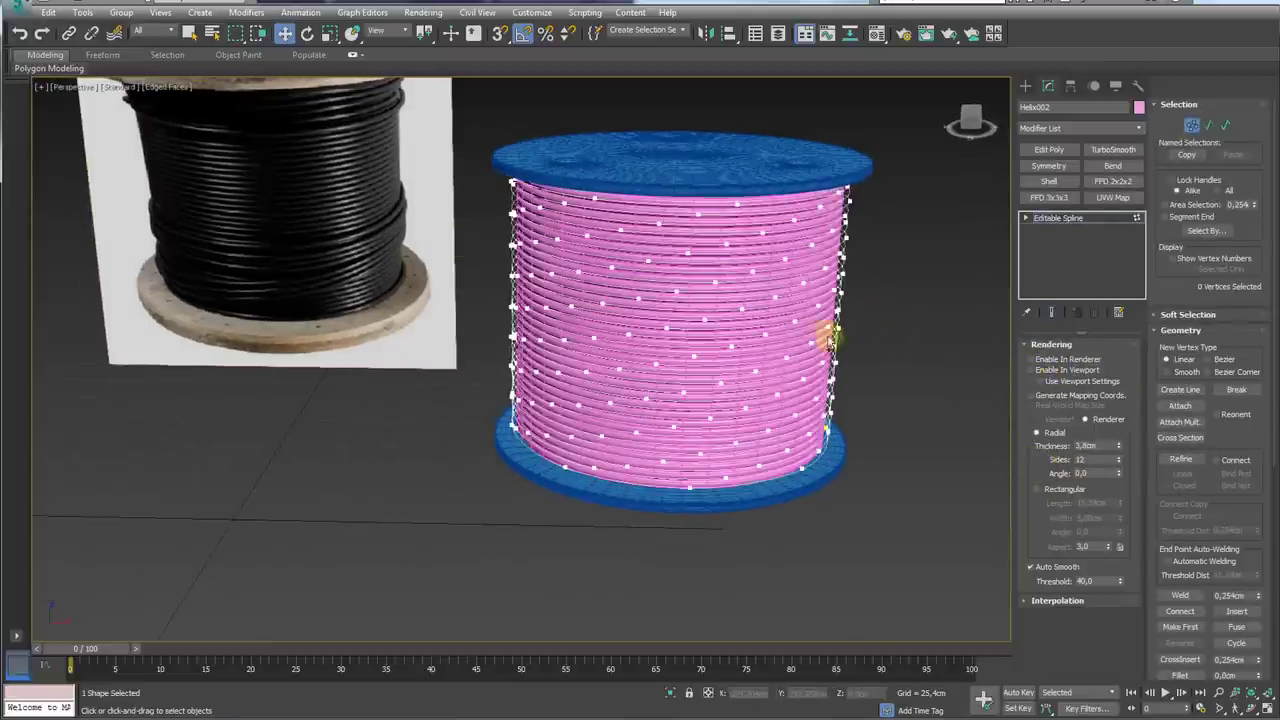
left_click(741, 316)
scroll(771, 334, "up", 3)
scroll(728, 294, "up", 3)
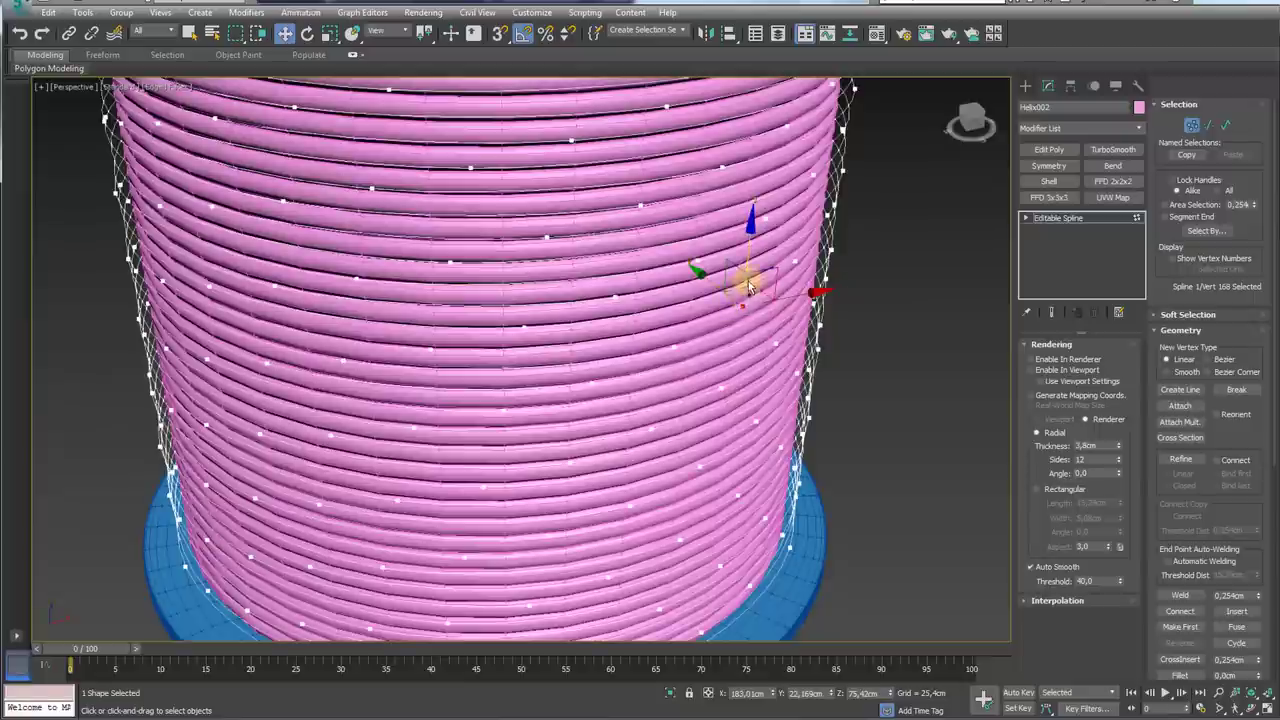
left_click_drag(741, 278, 745, 372)
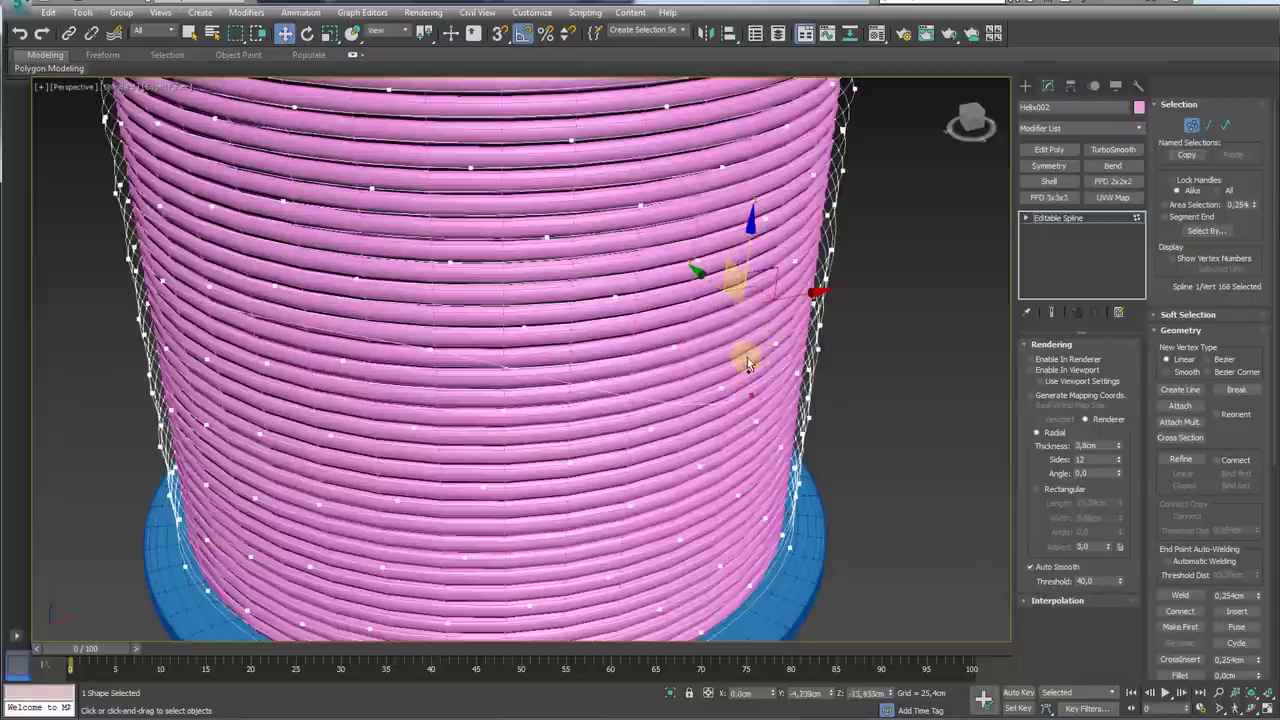
mouse_move(600, 340)
middle_mouse_down("alt")
mouse_move(568, 338)
mouse_move(775, 377)
middle_mouse_up("alt")
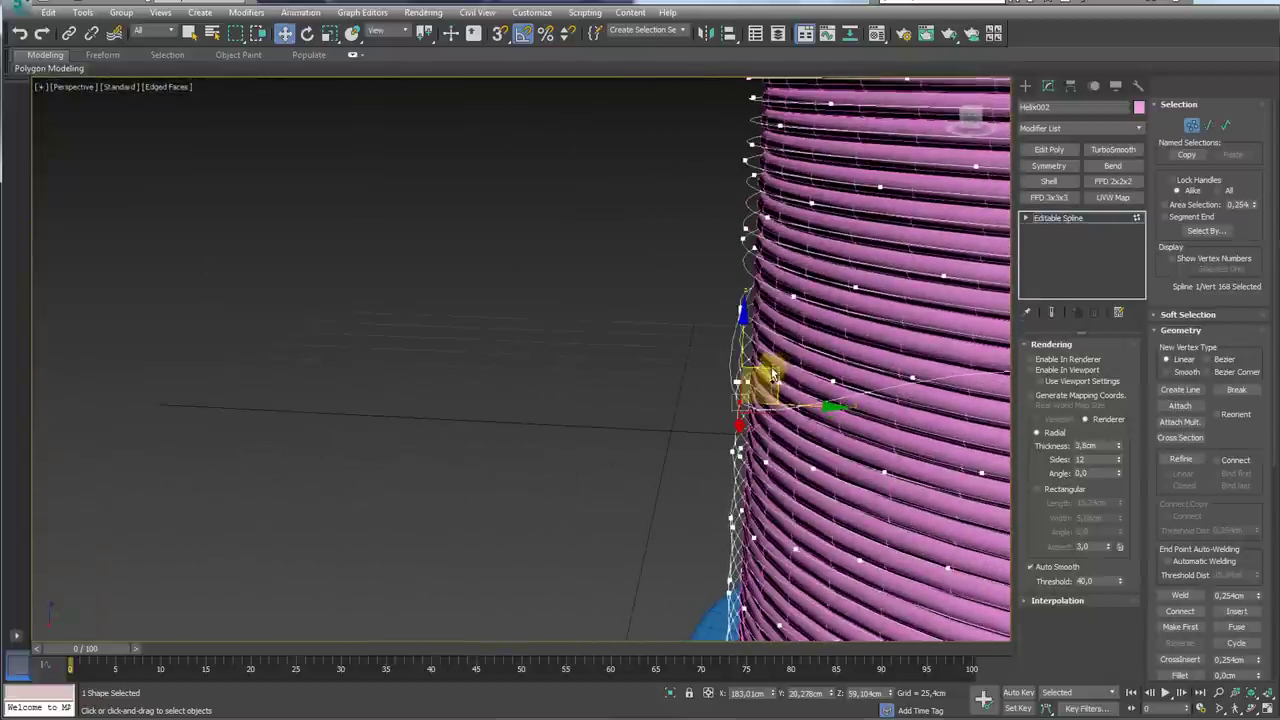
left_click_drag(772, 375, 815, 438)
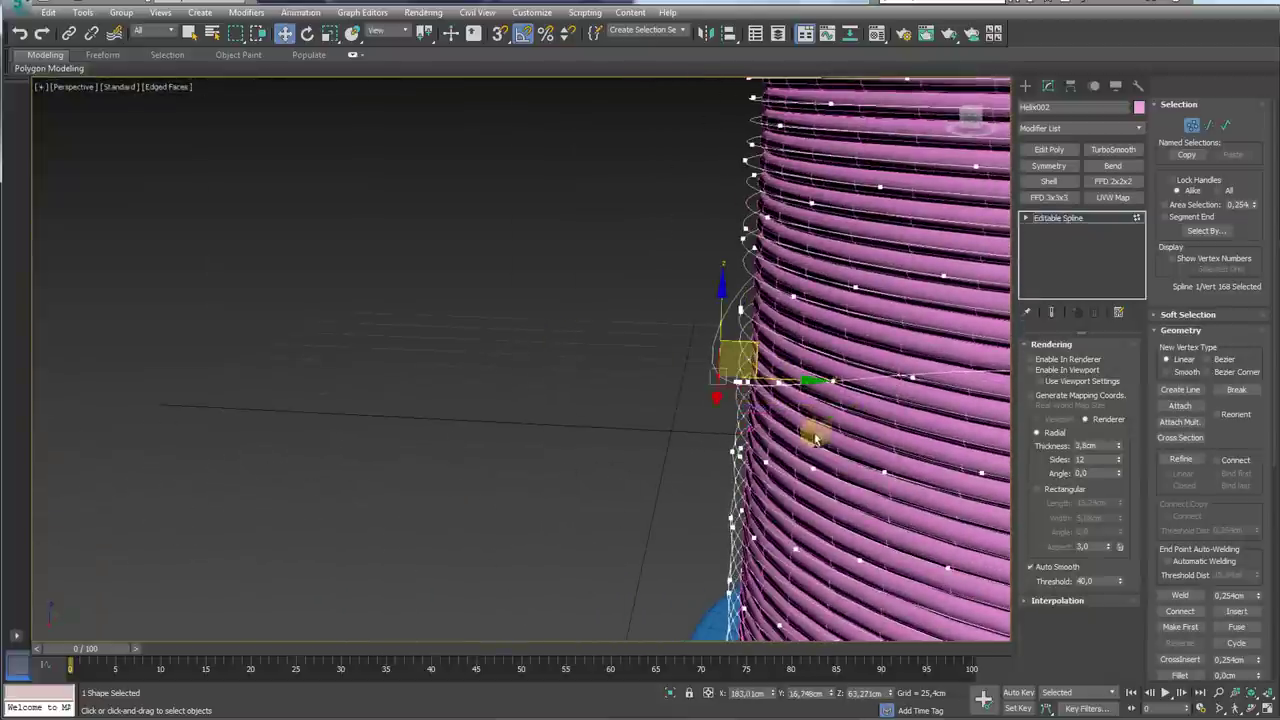
Step: Restore the thick cable display and pull four left-side coil points outward into a bulge
left_click(1030, 370)
scroll(760, 350, "down", 5)
mouse_move(760, 350)
middle_mouse_down("alt")
mouse_move(762, 327)
mouse_move(576, 344)
middle_mouse_up("alt")
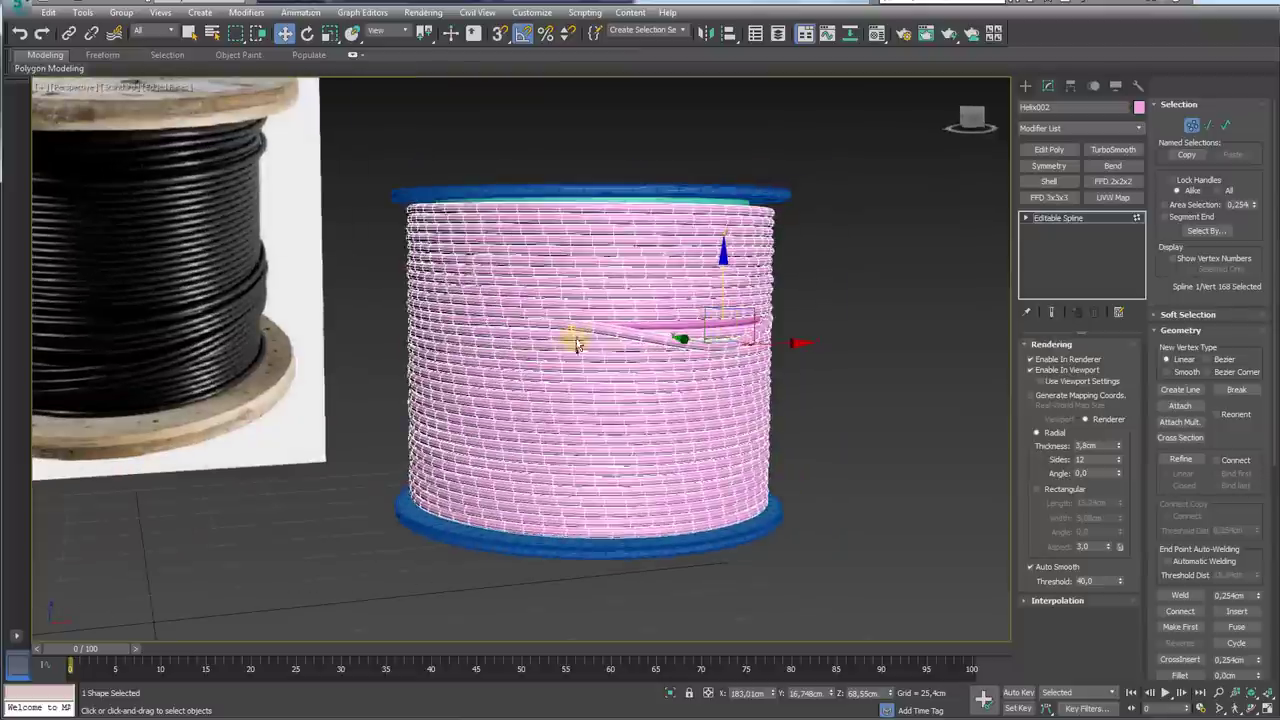
left_click(540, 350)
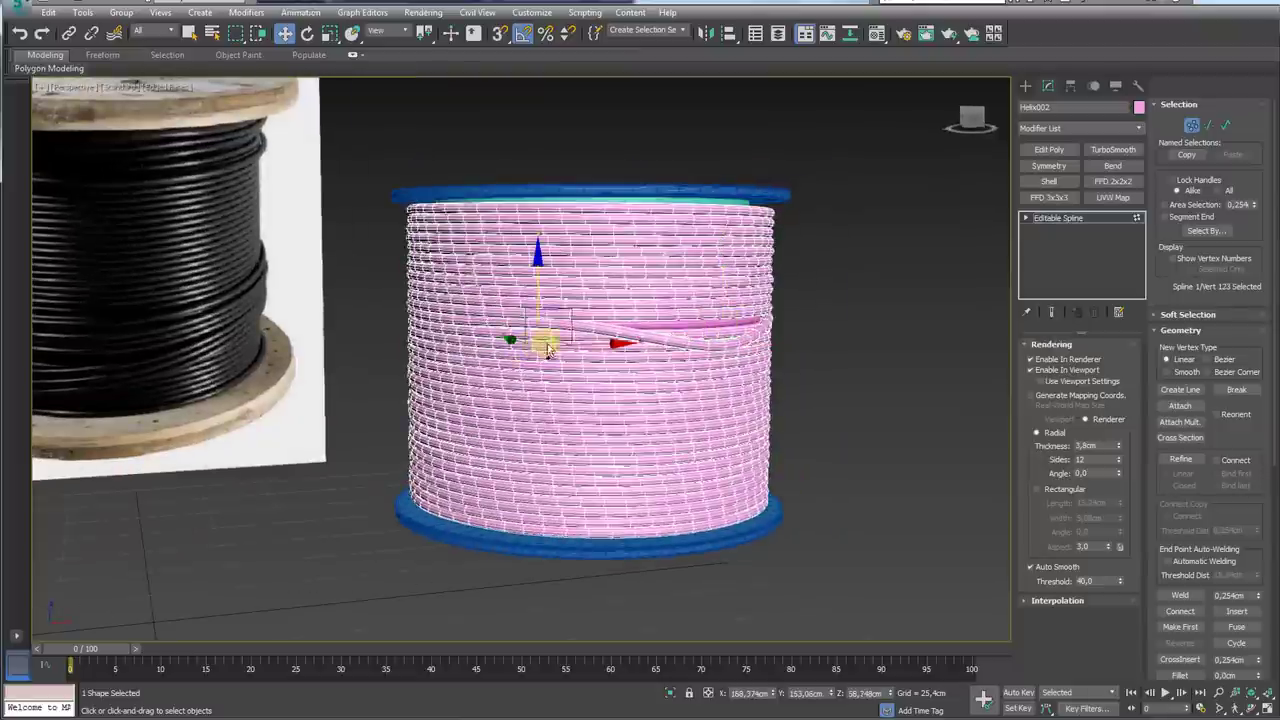
middle_click_drag(540, 345, 534, 392, "alt")
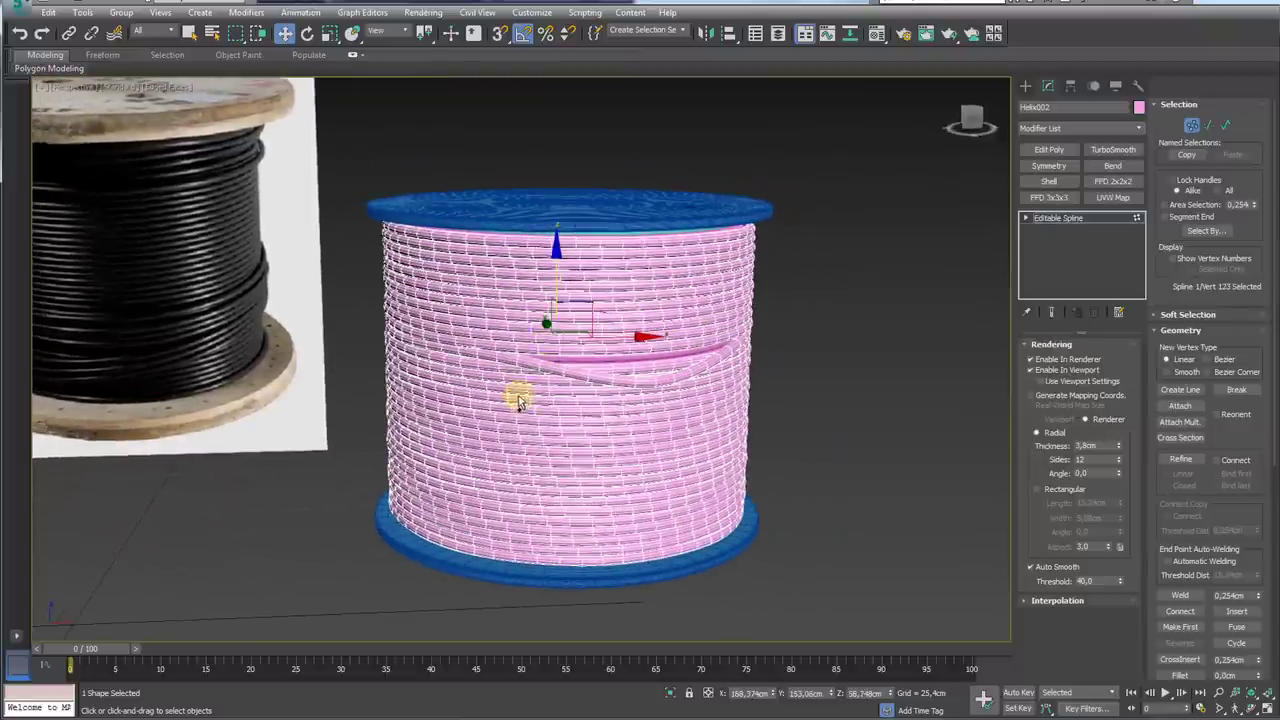
left_click(515, 393)
middle_click_drag(488, 384, 313, 331, "alt")
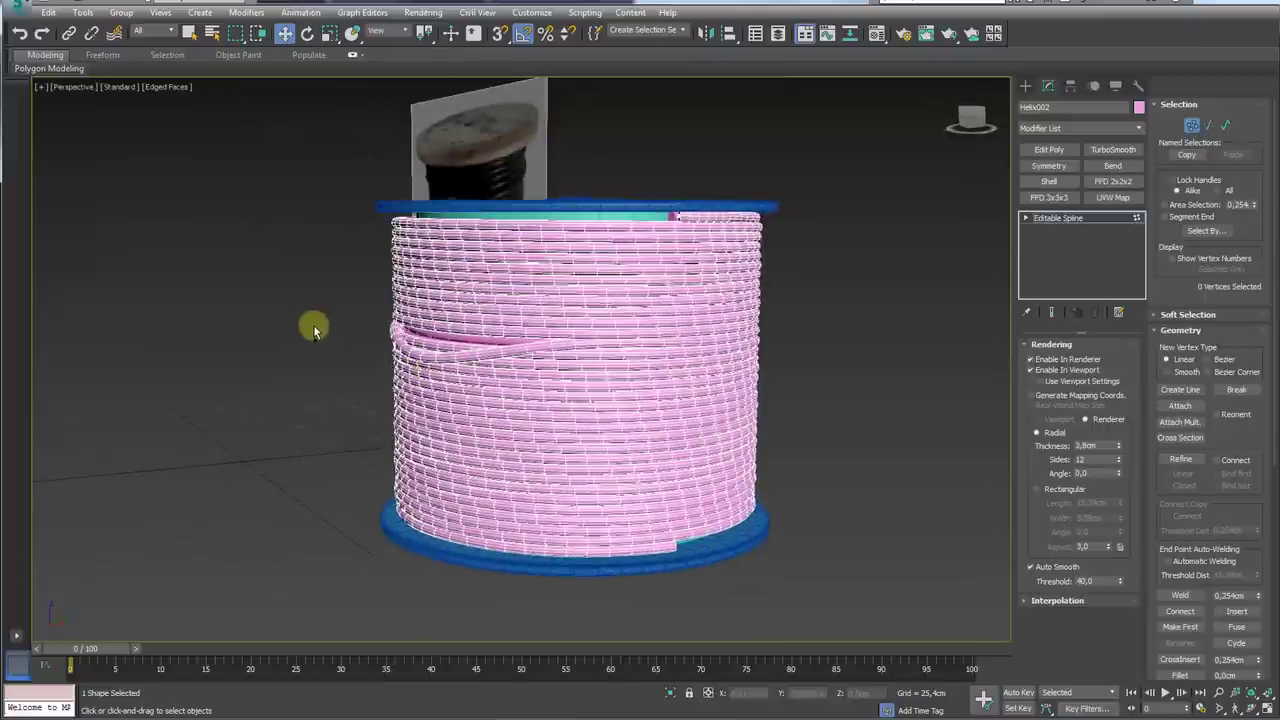
left_click_drag(395, 368, 410, 378)
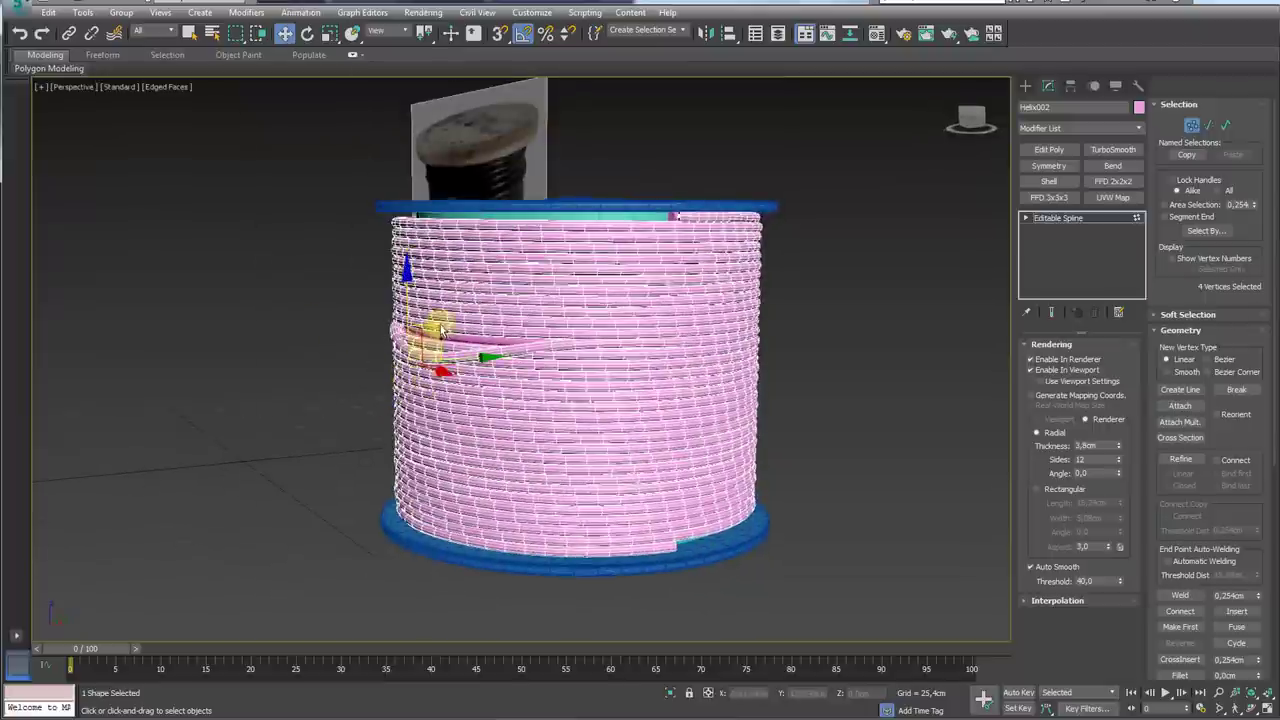
left_click_drag(441, 328, 422, 343)
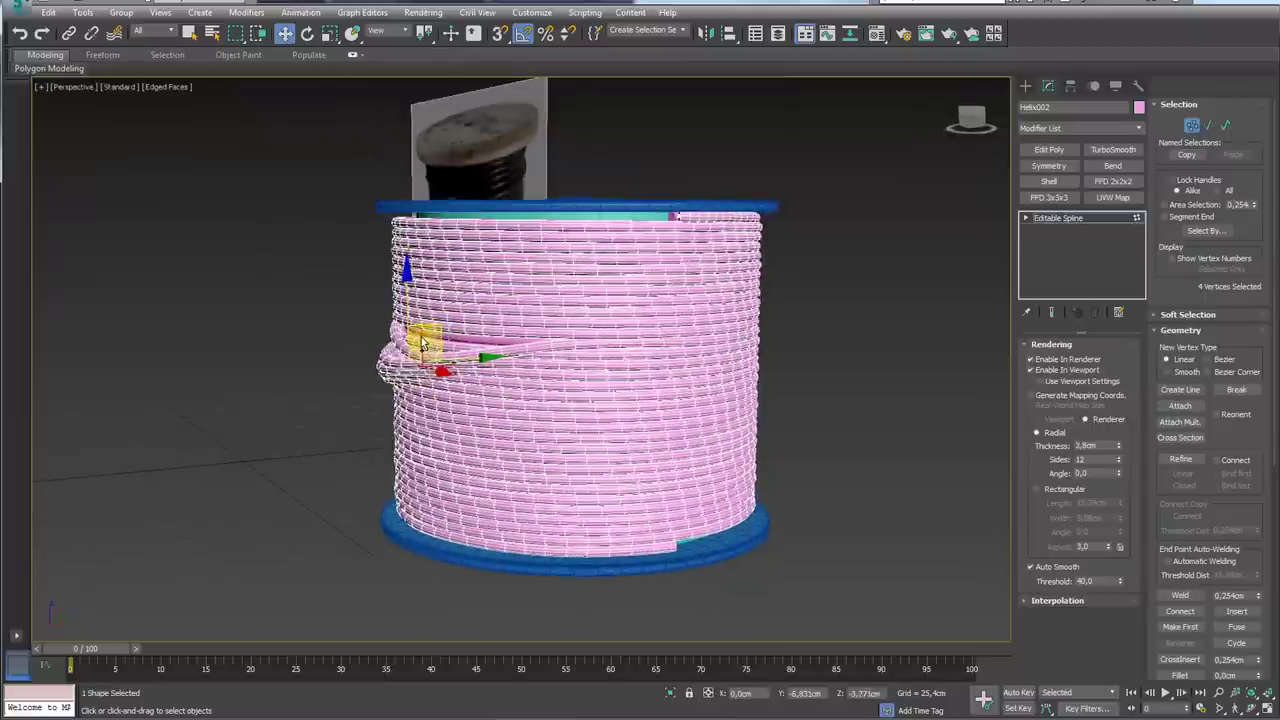
Step: Select points on the right and upper-left coils and push them slightly outward
mouse_move(425, 348)
middle_mouse_down("alt")
mouse_move(573, 407)
mouse_move(808, 434)
middle_mouse_up("alt")
left_click(680, 487)
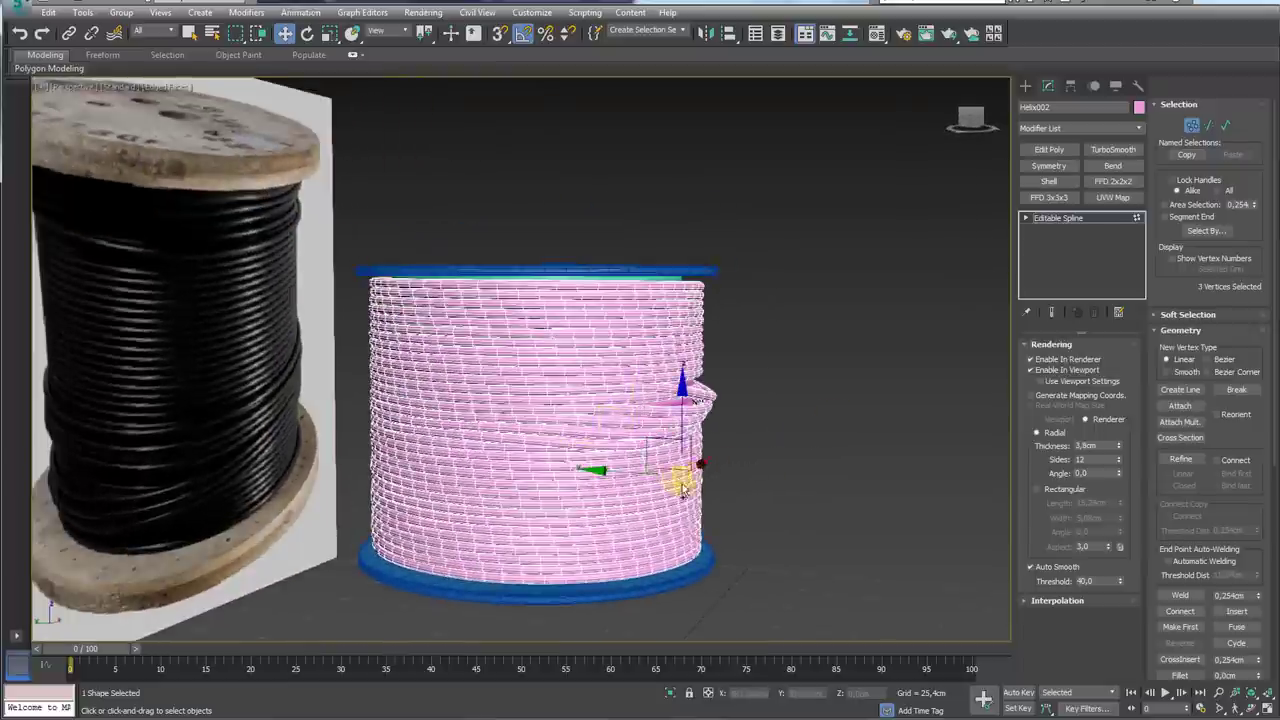
middle_click_drag(680, 487, 678, 447, "alt")
mouse_move(741, 454)
left_mouse_down()
mouse_move(684, 469)
mouse_move(686, 457)
mouse_move(697, 465)
left_mouse_up()
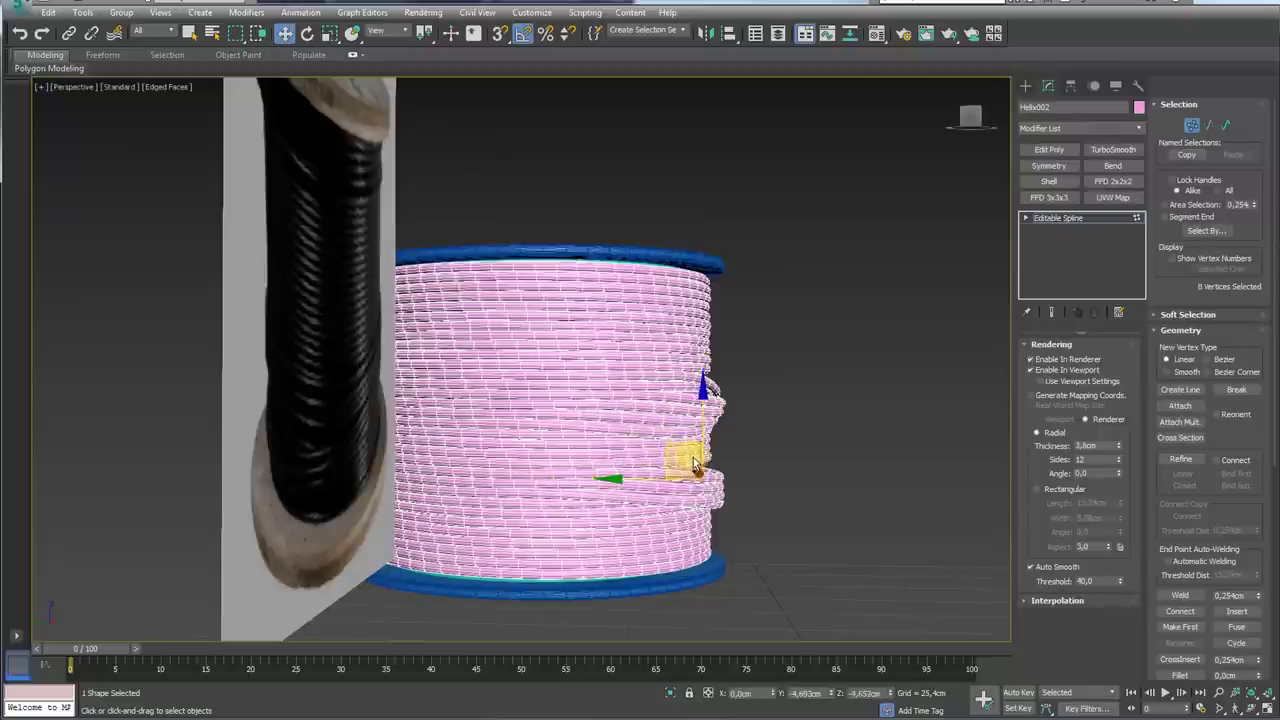
middle_click_drag(697, 465, 600, 485, "alt")
scroll(553, 357, "up", 3)
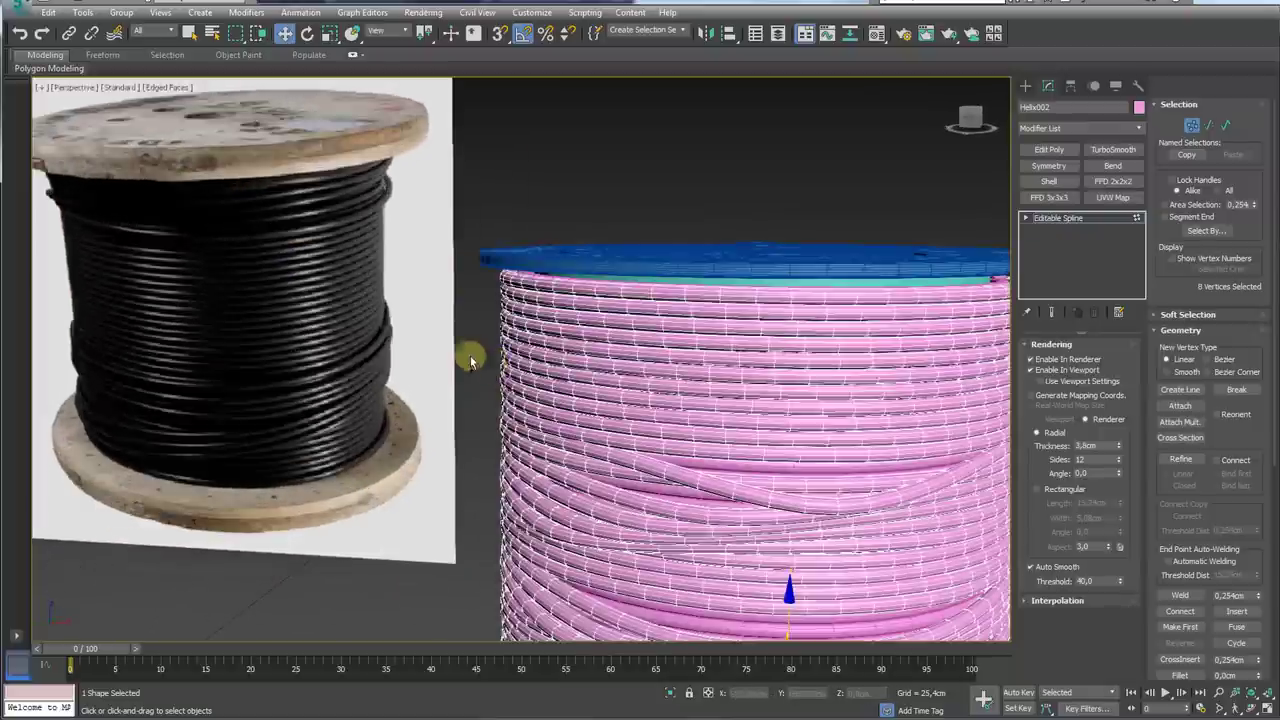
middle_click_drag(471, 357, 533, 345, "alt")
left_click(664, 370)
middle_click_drag(664, 370, 551, 327, "alt")
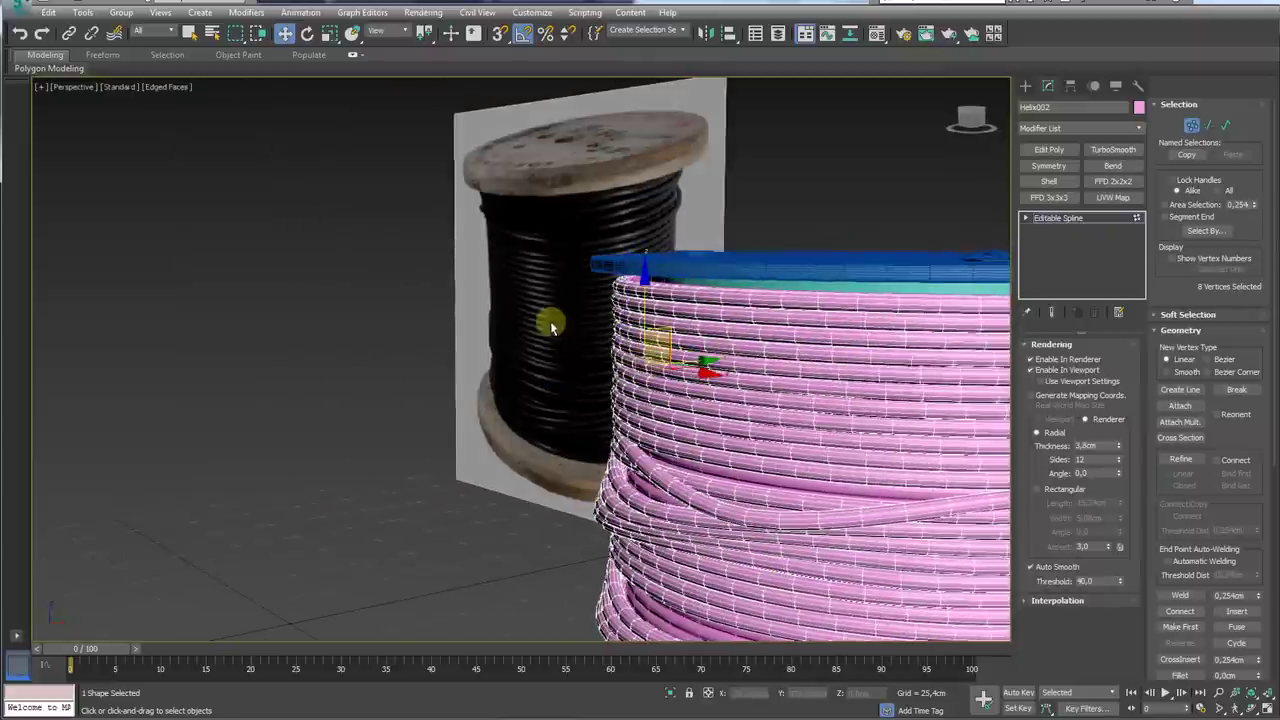
left_click(652, 368, "ctrl")
left_click_drag(637, 375, 634, 380)
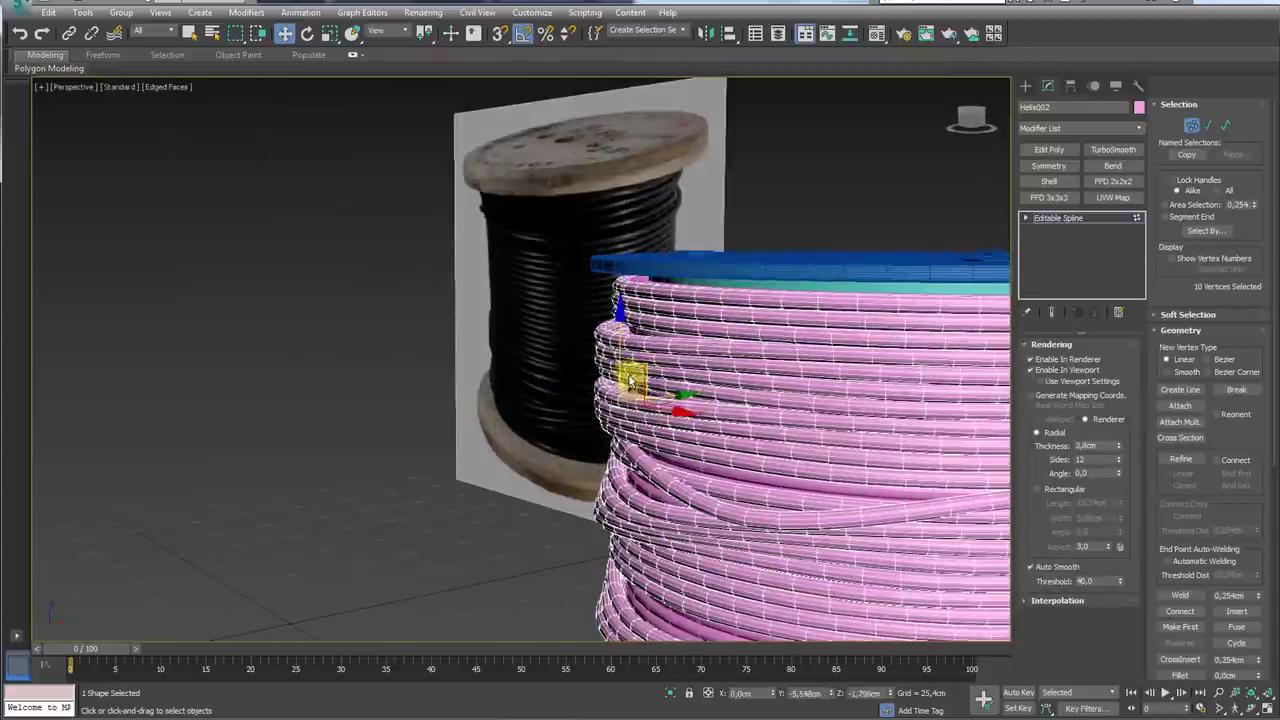
scroll(717, 460, "down", 3)
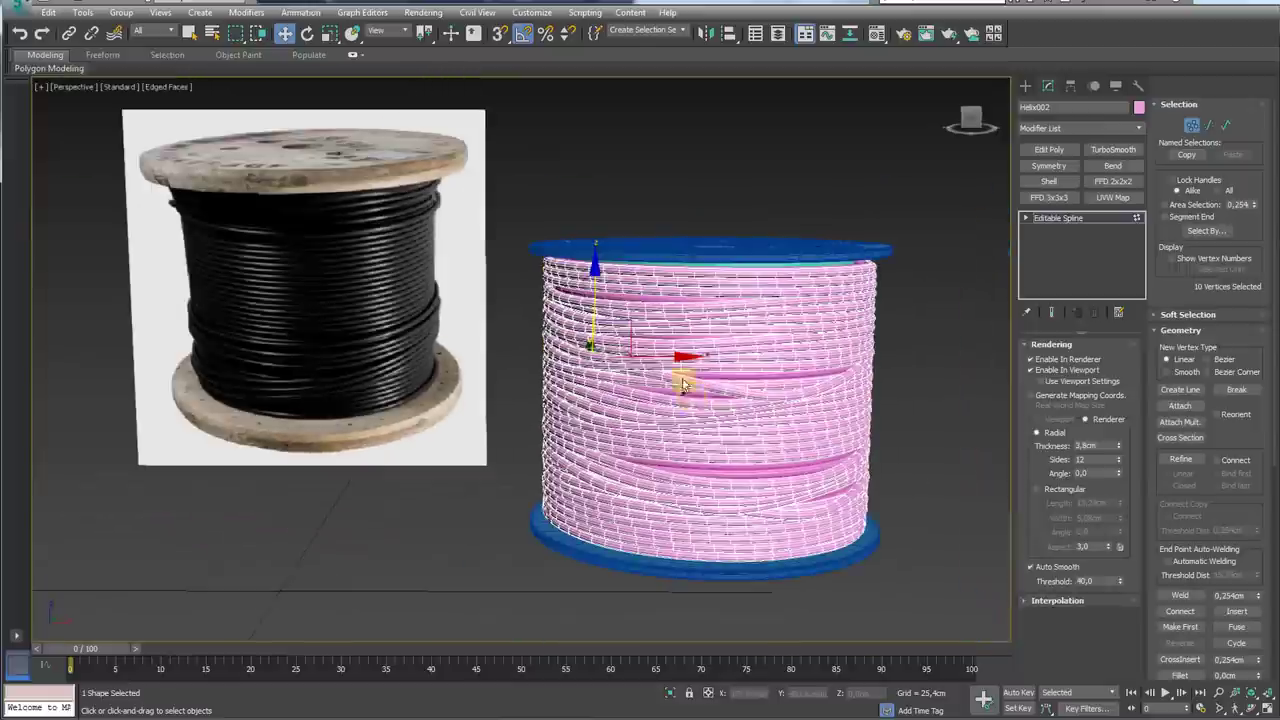
Step: Remove the TurboSmooth modifier from the top flange Tube003 and the bottom flange Tube002
left_click(1052, 222)
scroll(829, 323, "down", 3)
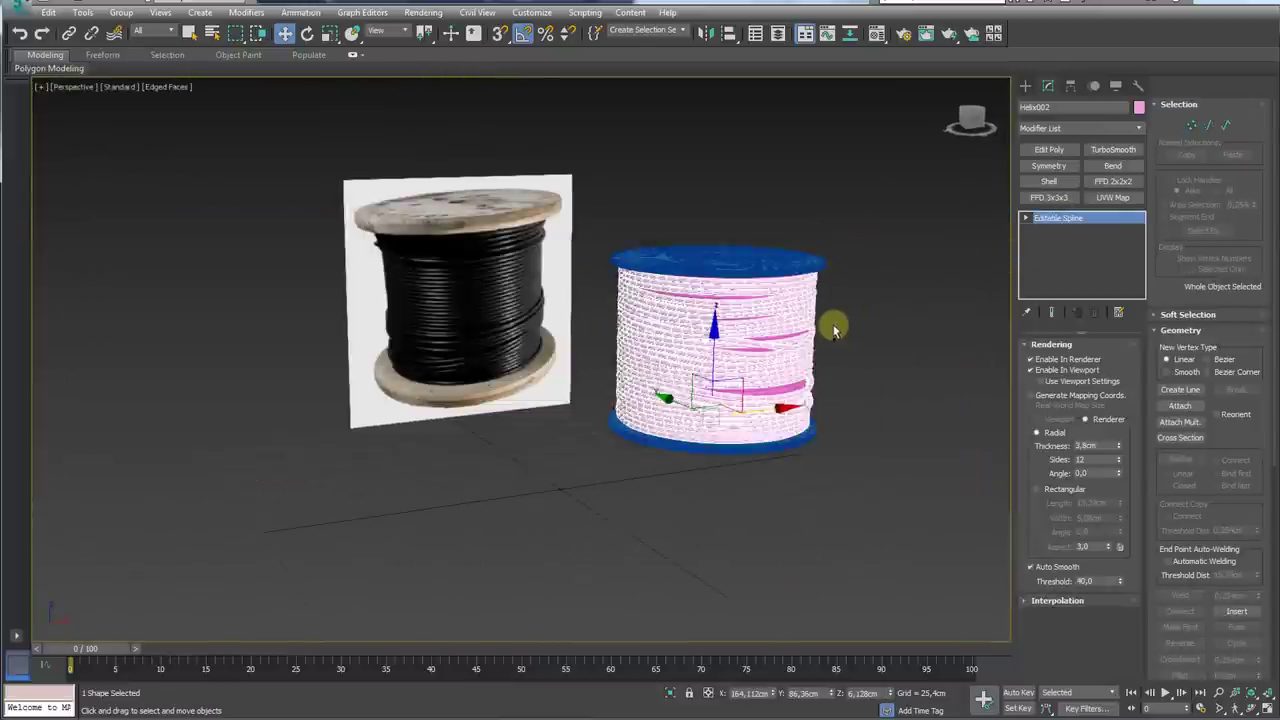
scroll(749, 391, "up", 5)
scroll(693, 418, "down", 3)
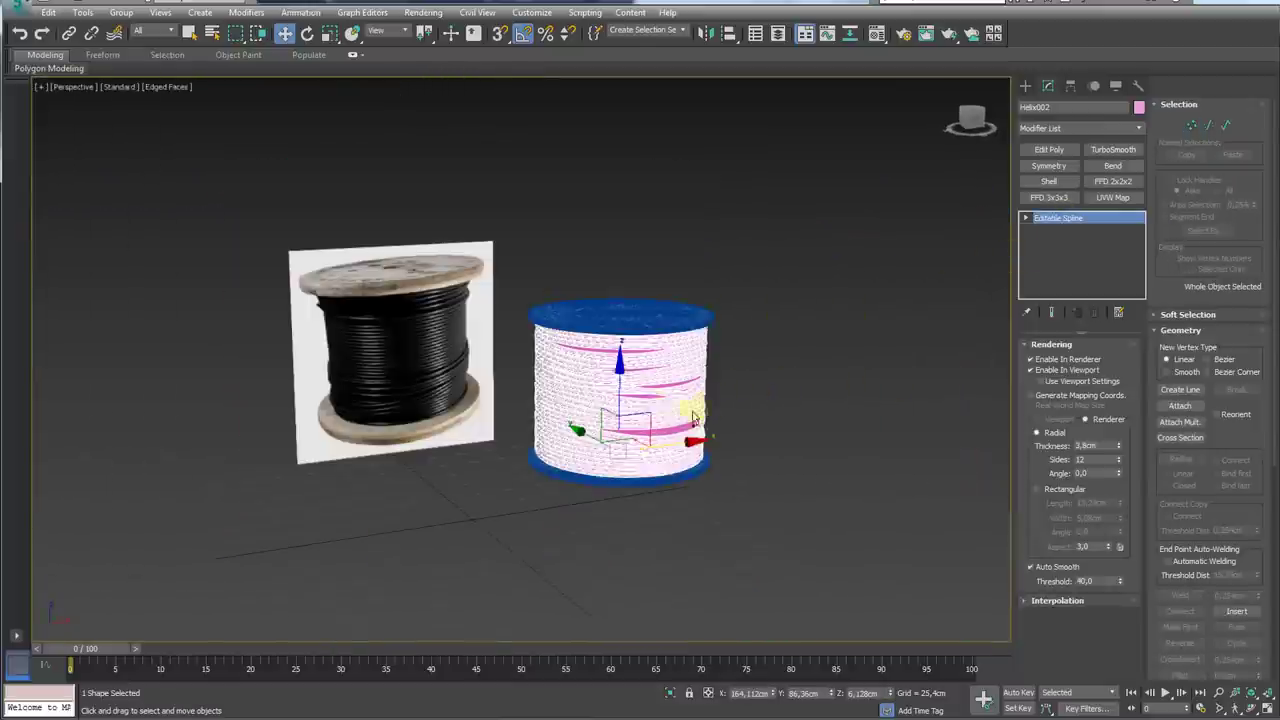
left_click(651, 320)
mouse_move(708, 374)
middle_mouse_down("alt")
mouse_move(692, 385)
mouse_move(780, 363)
middle_mouse_up("alt")
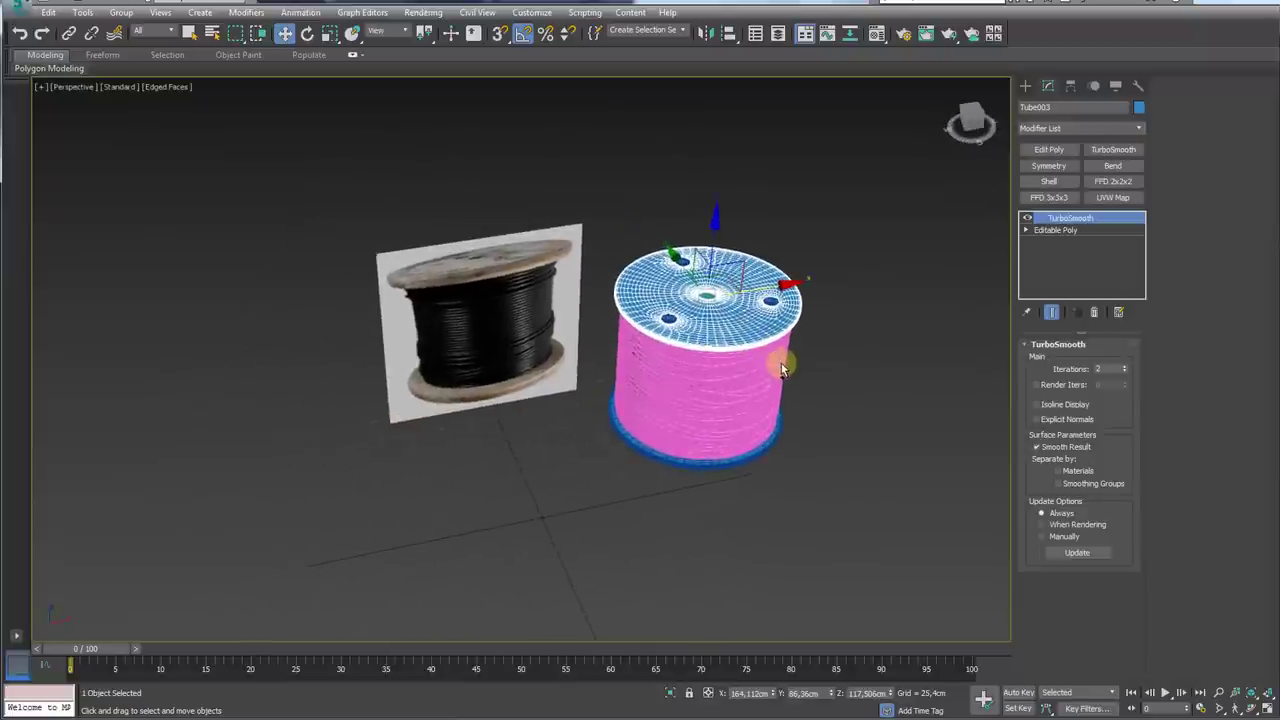
scroll(840, 347, "up", 3)
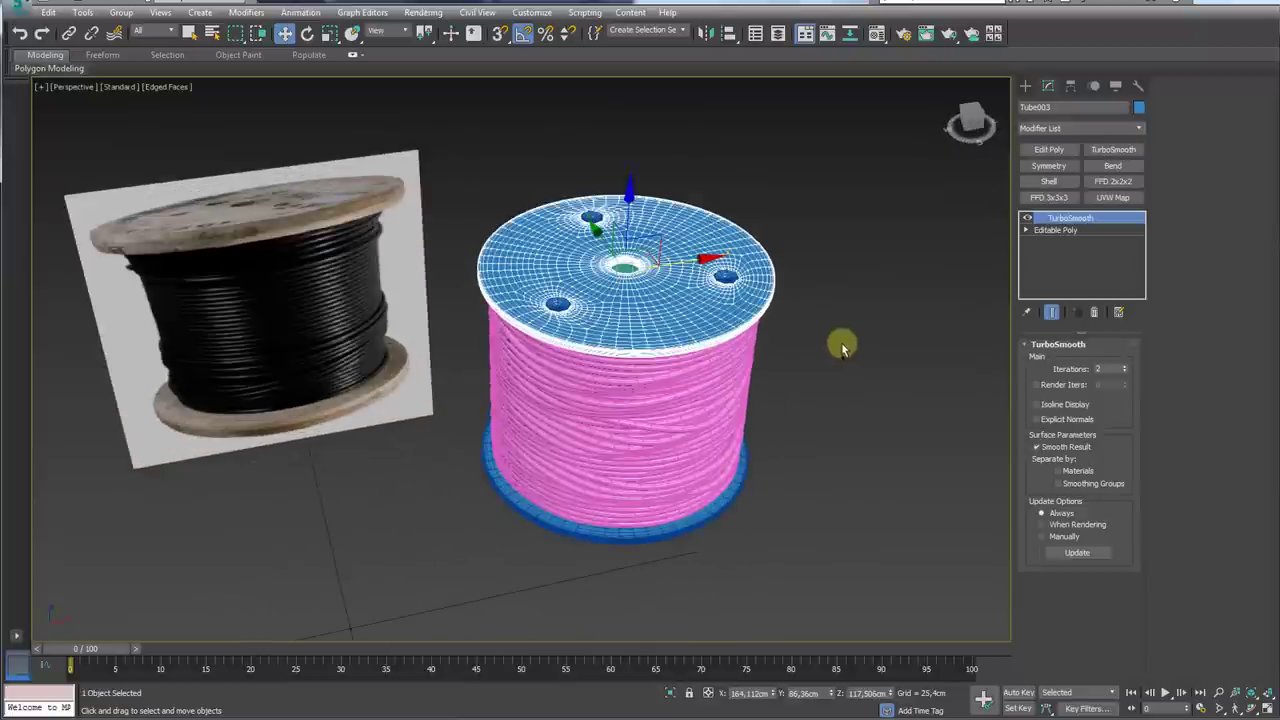
left_click(1093, 312)
left_click(738, 497)
left_click(1093, 312)
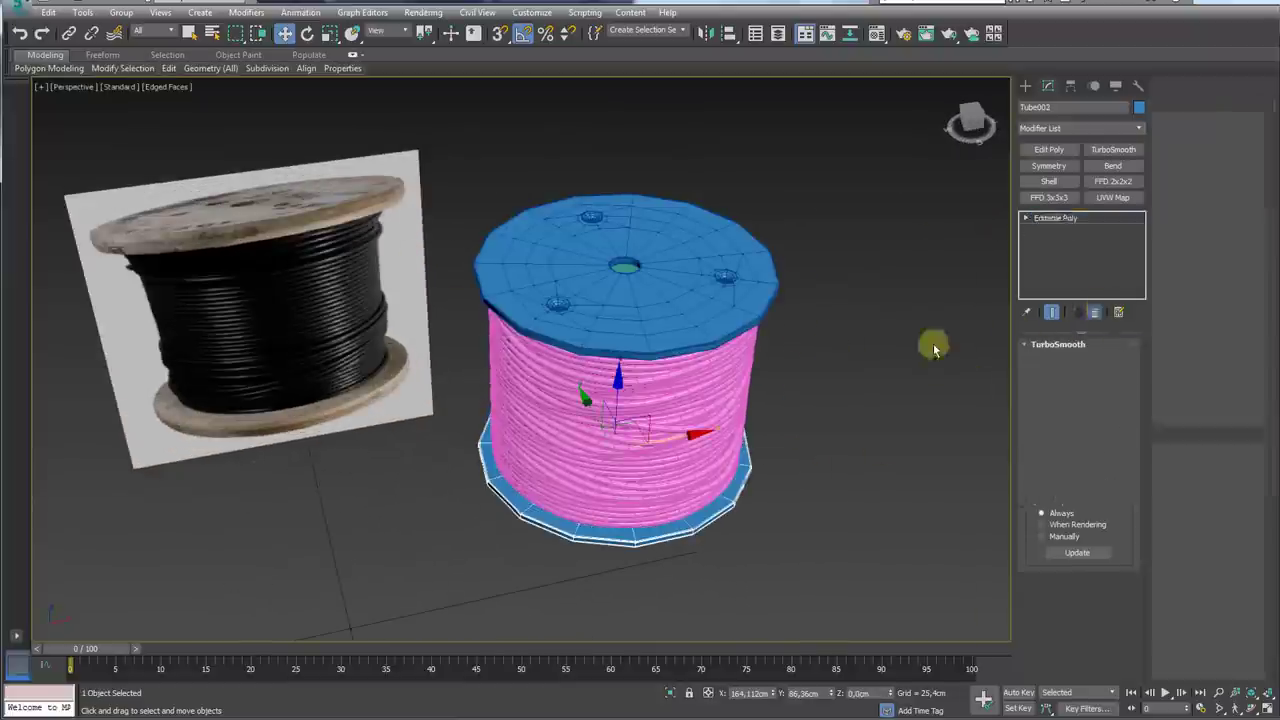
Step: Orbit around the spool and move the references folder window to screen centre
left_click(737, 357)
middle_click_drag(737, 357, 302, 658, "alt")
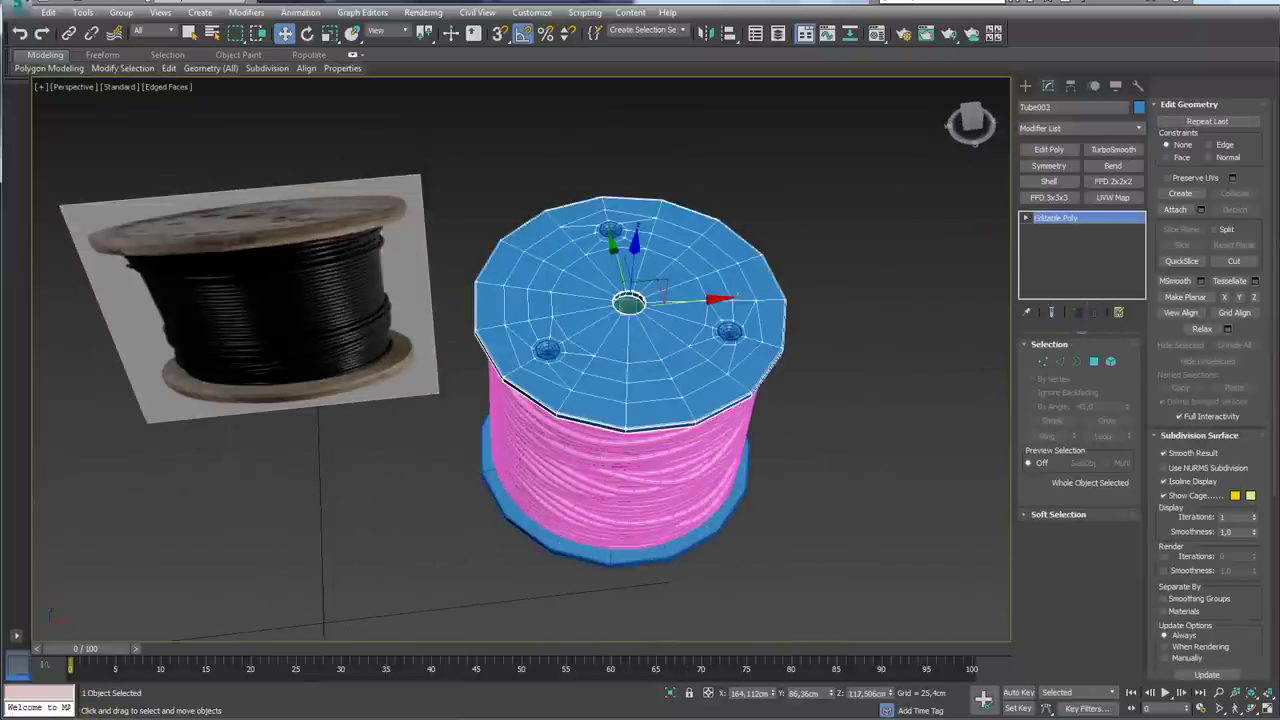
left_click_drag(400, 389, 447, 226)
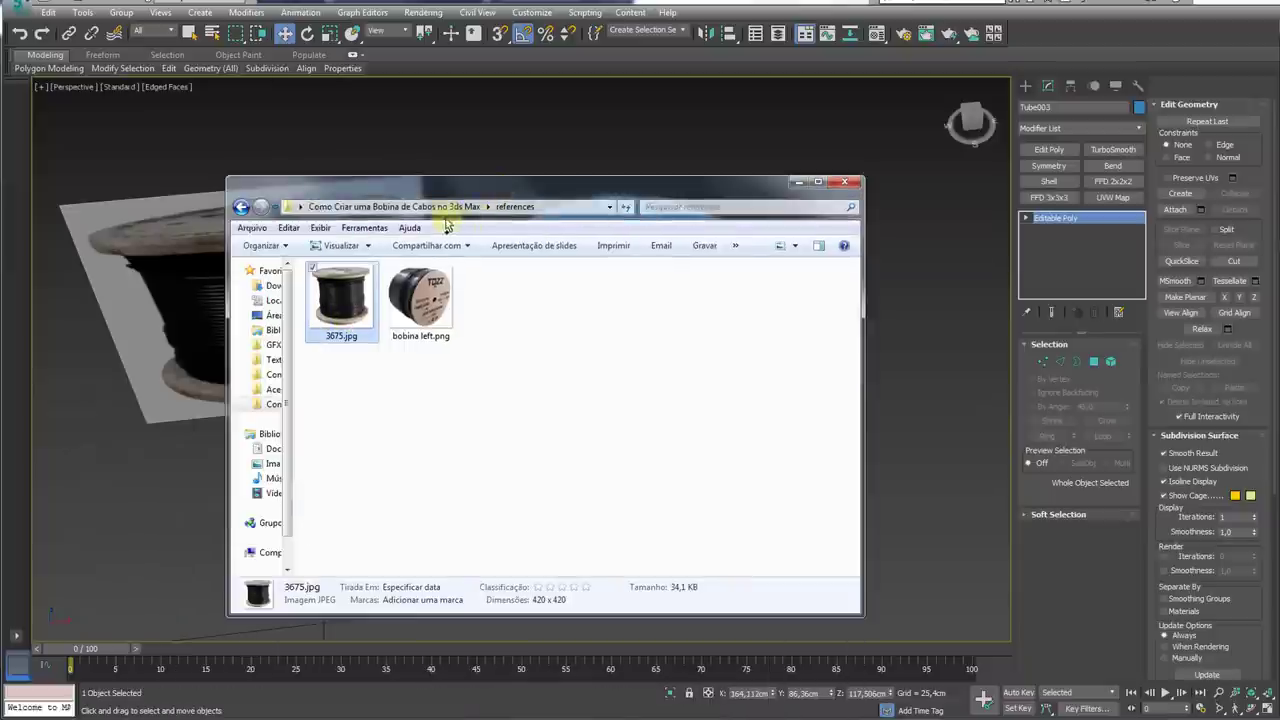
Step: Go up to the tutorial's project folder and open its Textures folder
left_click(440, 206)
left_click(350, 304)
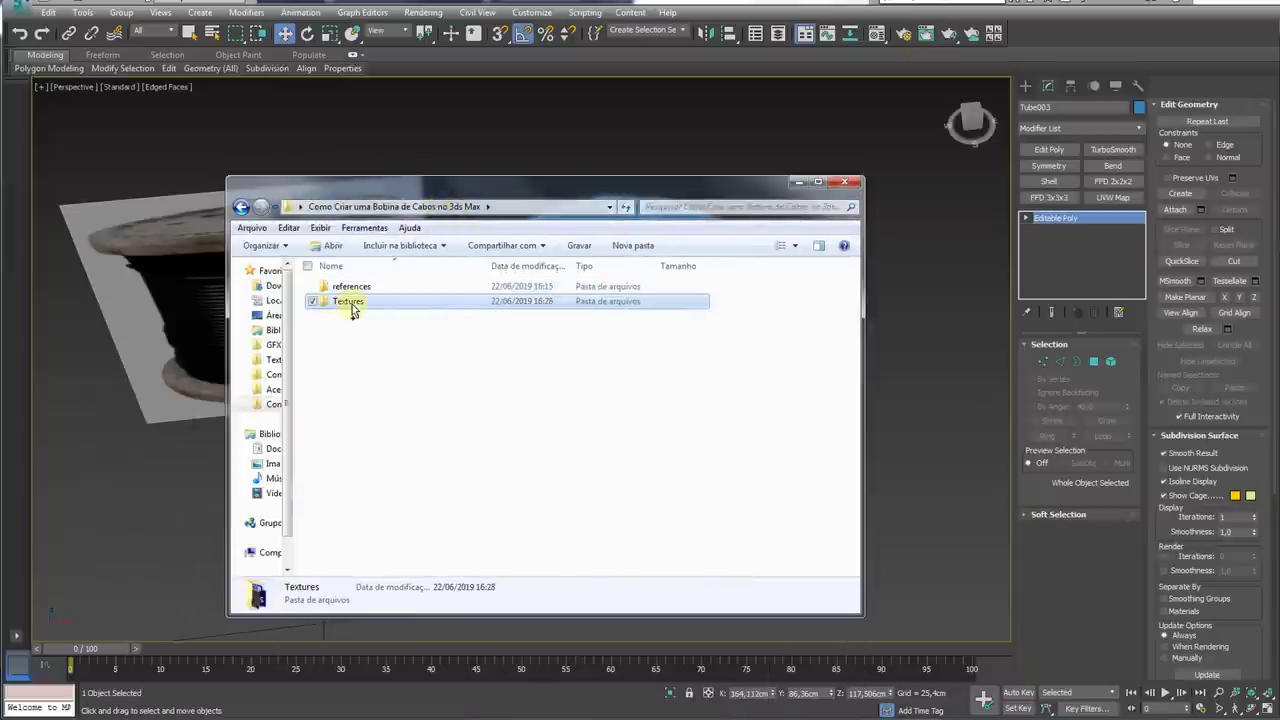
double_click(350, 304)
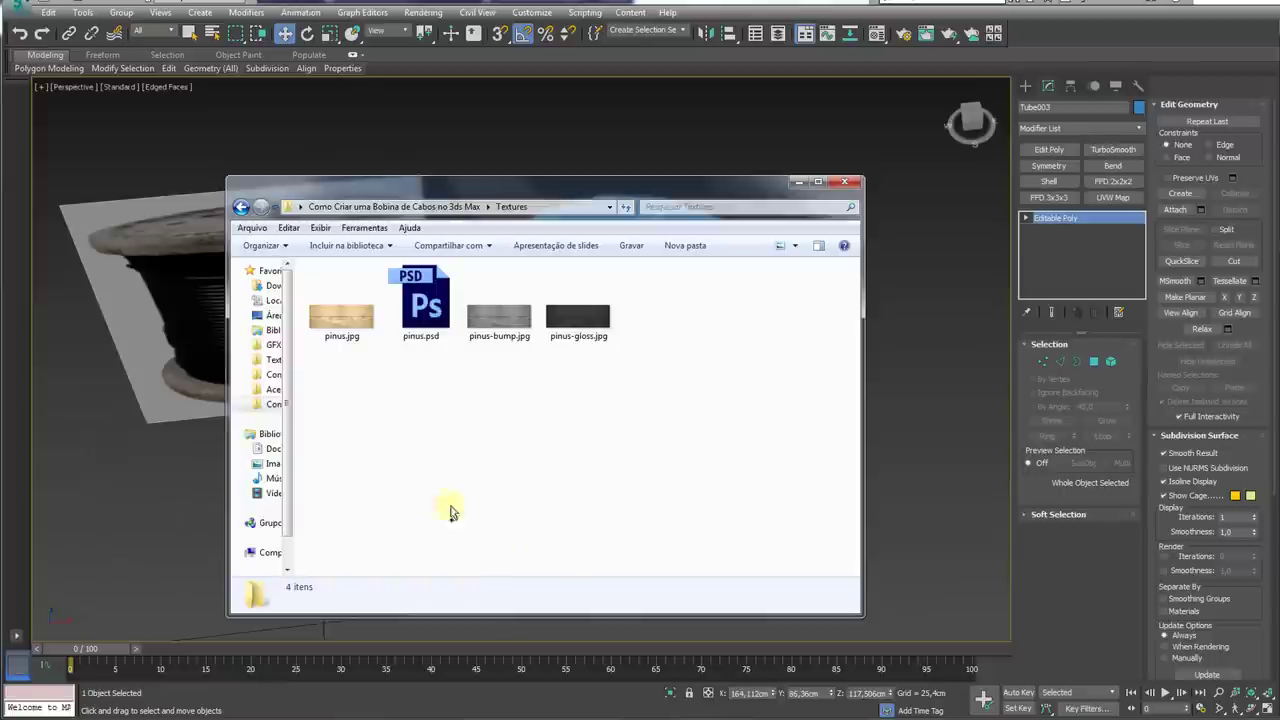
Step: Check pinus.jpg, pinus-bump.jpg and pinus-gloss.jpg, then open pinus.psd for editing
left_click(363, 334)
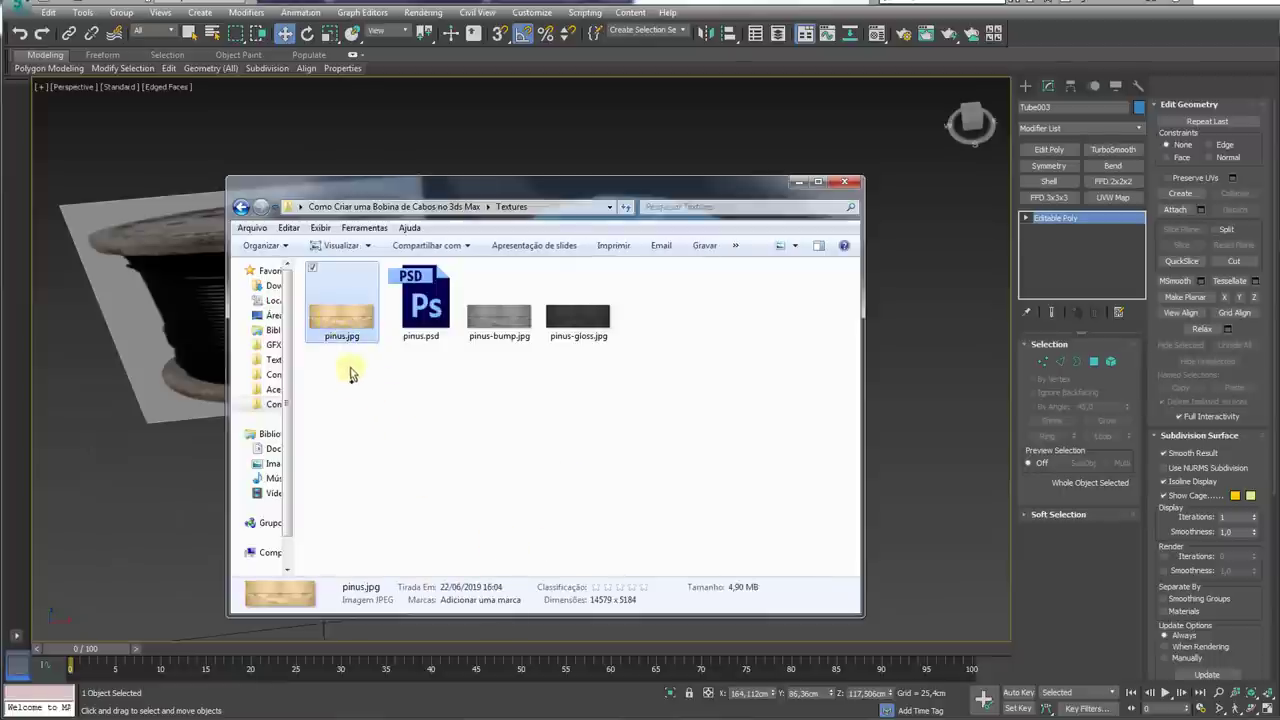
left_click(508, 324)
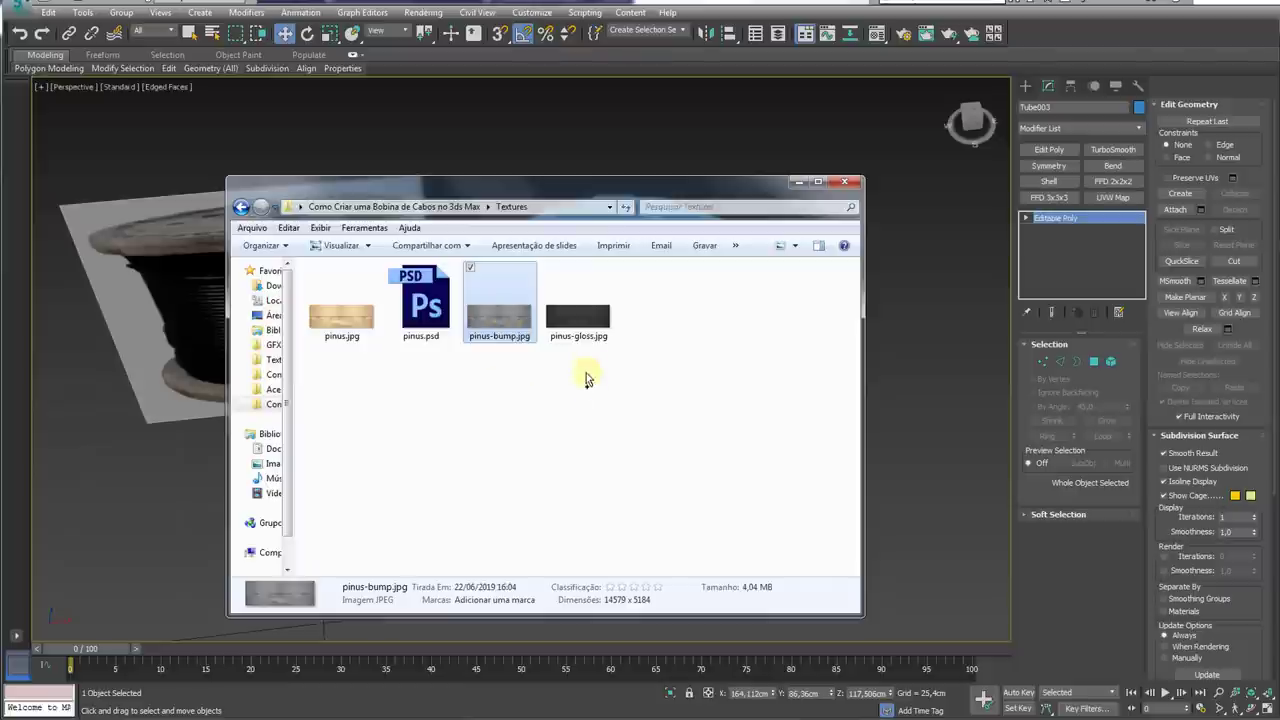
left_click(586, 331)
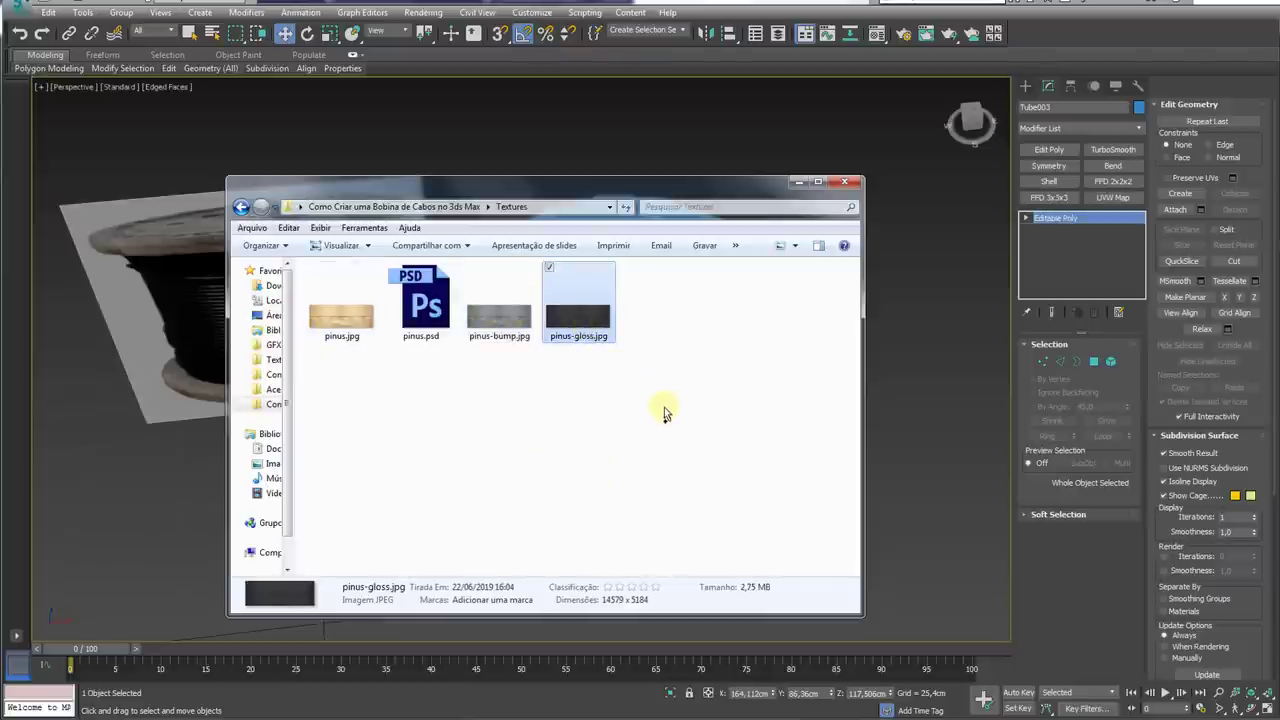
left_click_drag(663, 412, 313, 275)
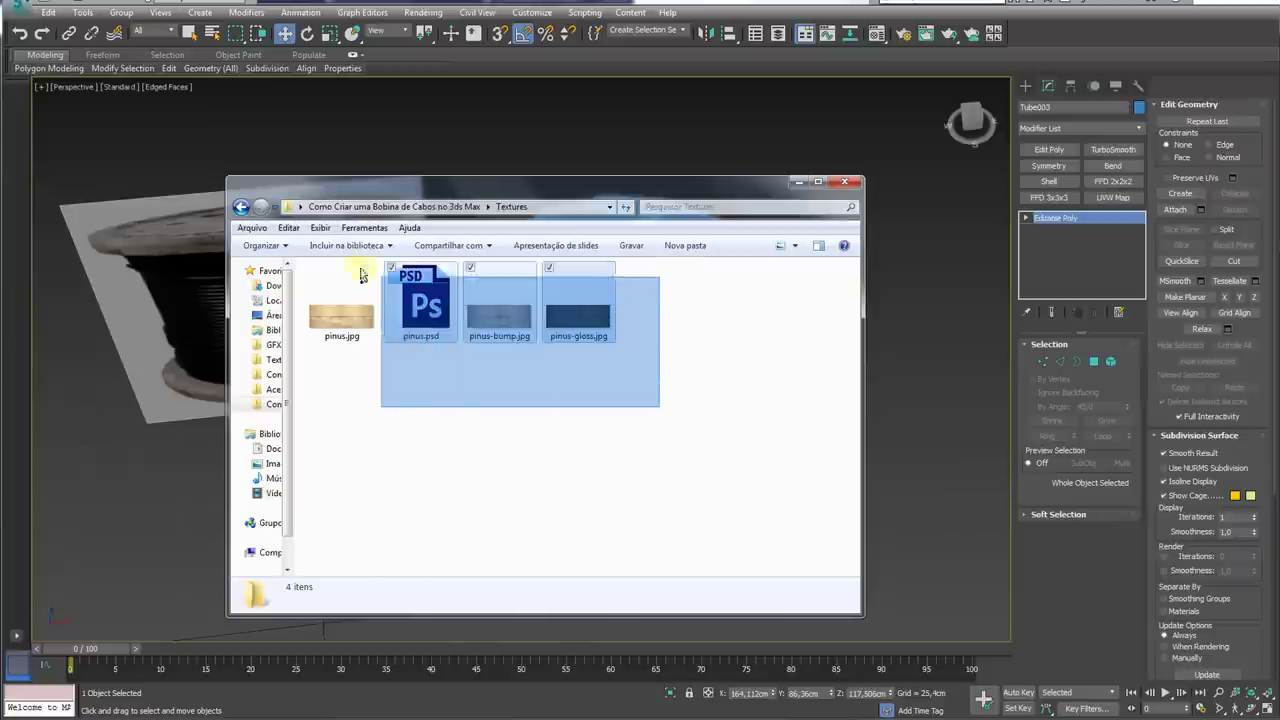
left_click(608, 425)
left_click(395, 330)
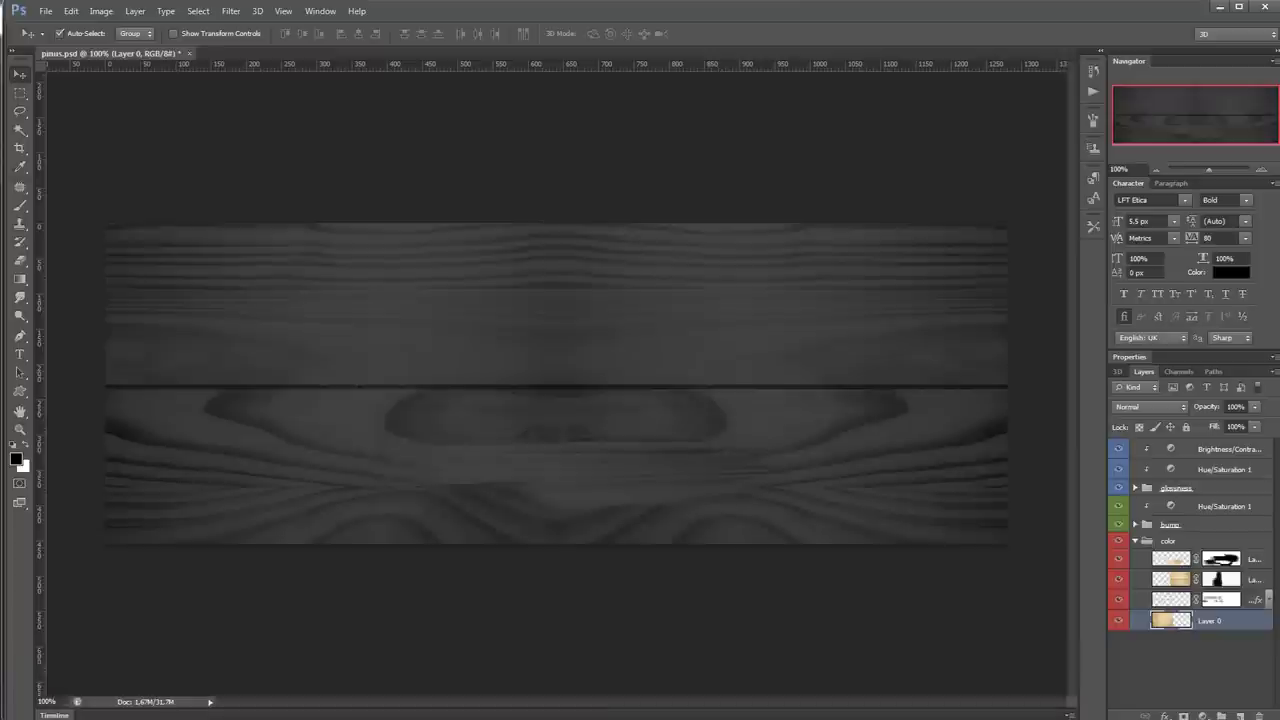
Step: Collapse the color group, hide glossiness, and set Hue/Saturation 1 Lightness to -10
left_click(1135, 541)
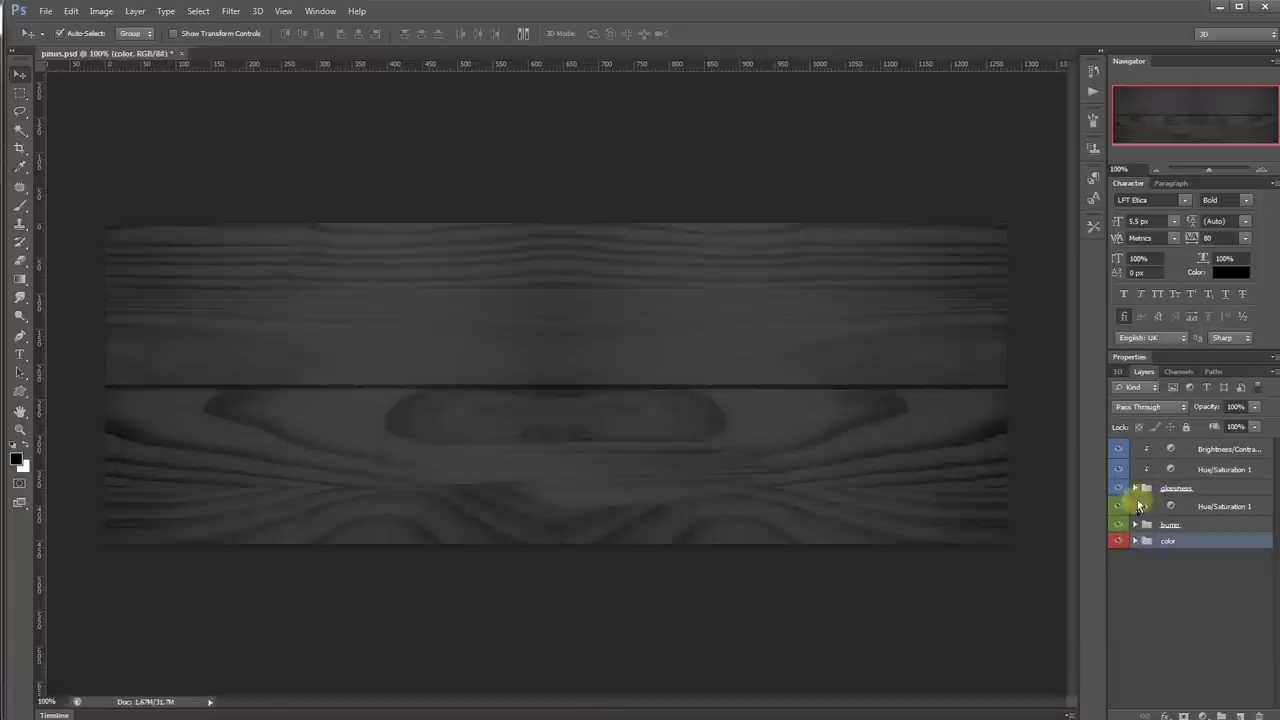
left_click(1120, 488)
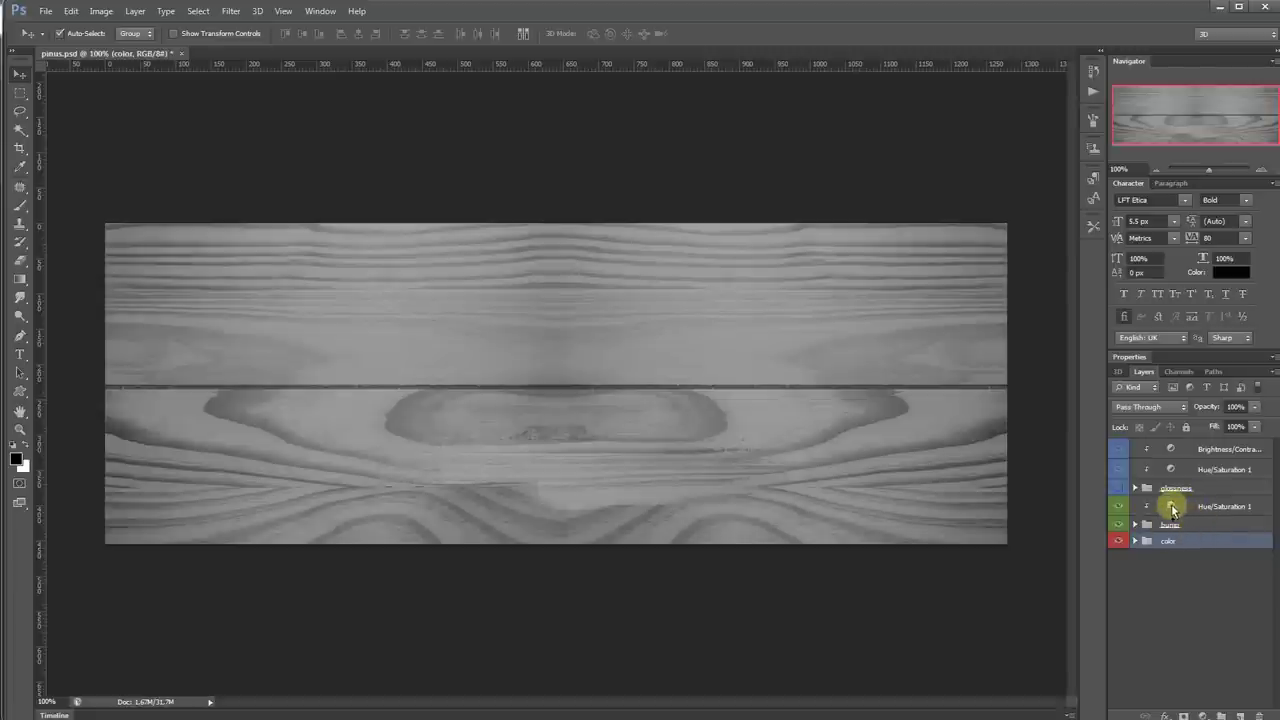
left_click(1174, 508)
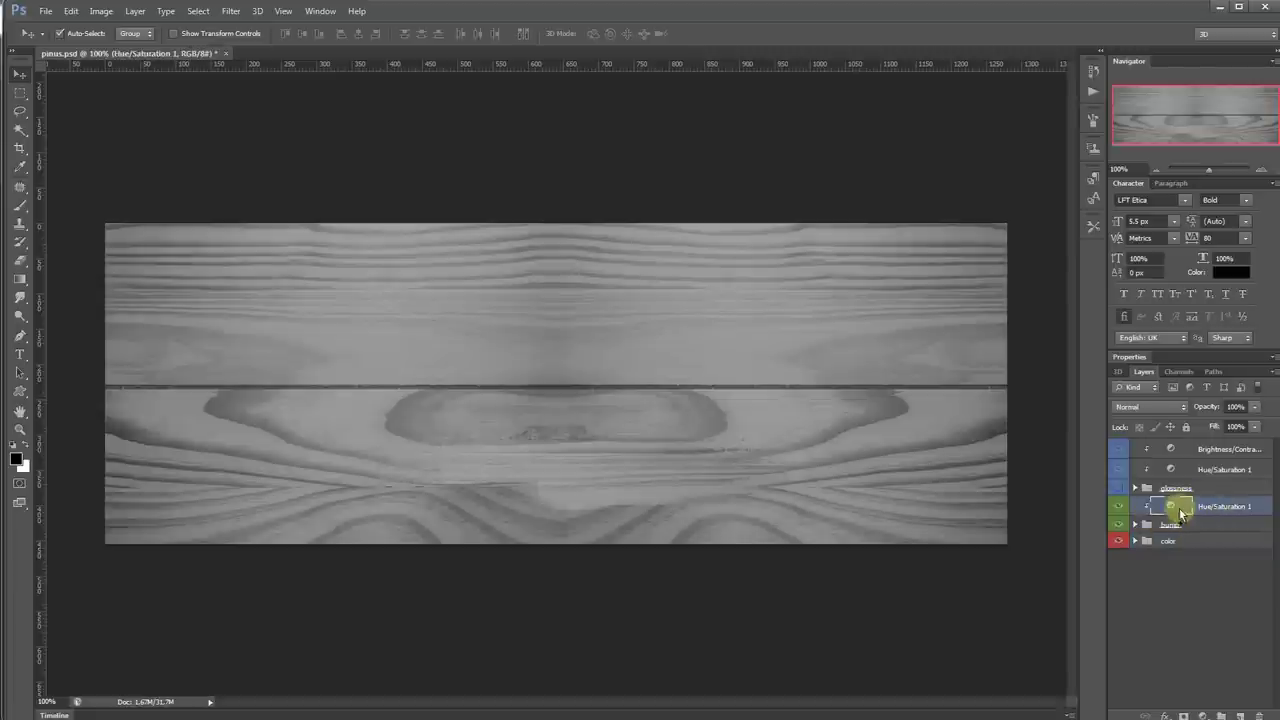
left_click(1133, 358)
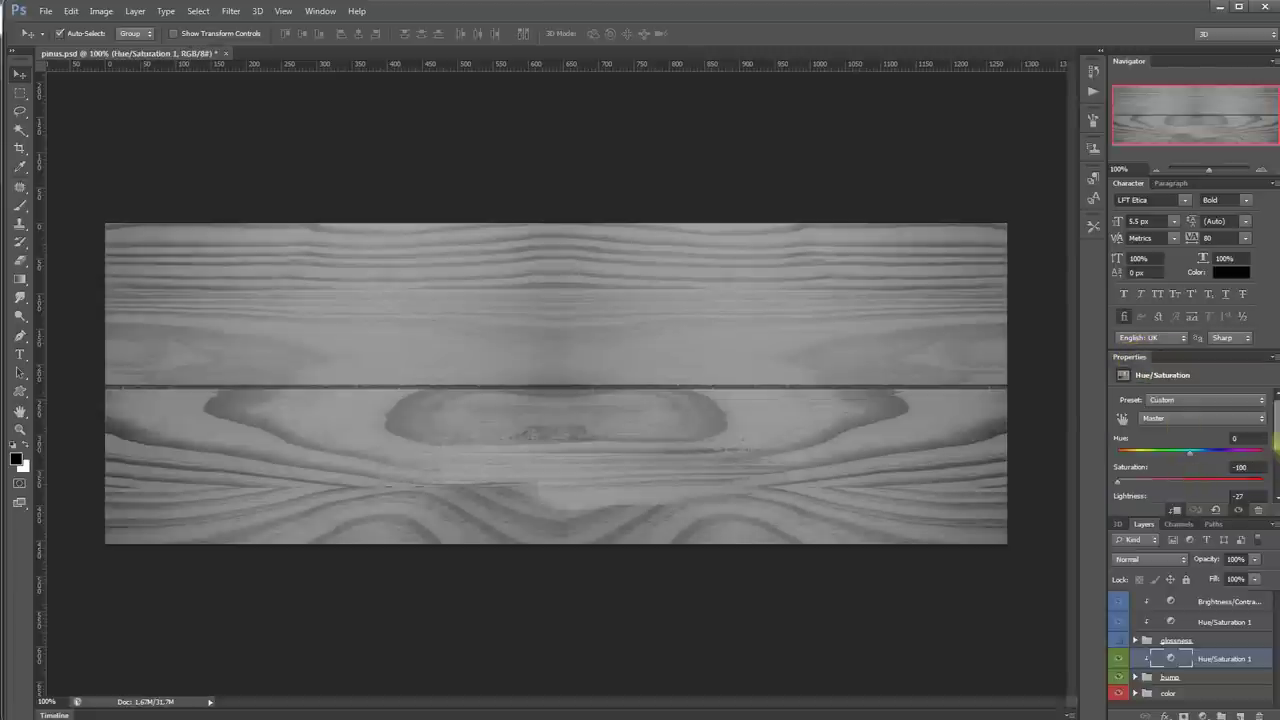
mouse_move(1276, 438)
left_mouse_down()
mouse_move(1276, 452)
mouse_move(1177, 482)
mouse_move(1206, 477)
mouse_move(1157, 477)
mouse_move(1180, 480)
mouse_move(1163, 478)
mouse_move(1194, 451)
mouse_move(1102, 443)
left_mouse_up()
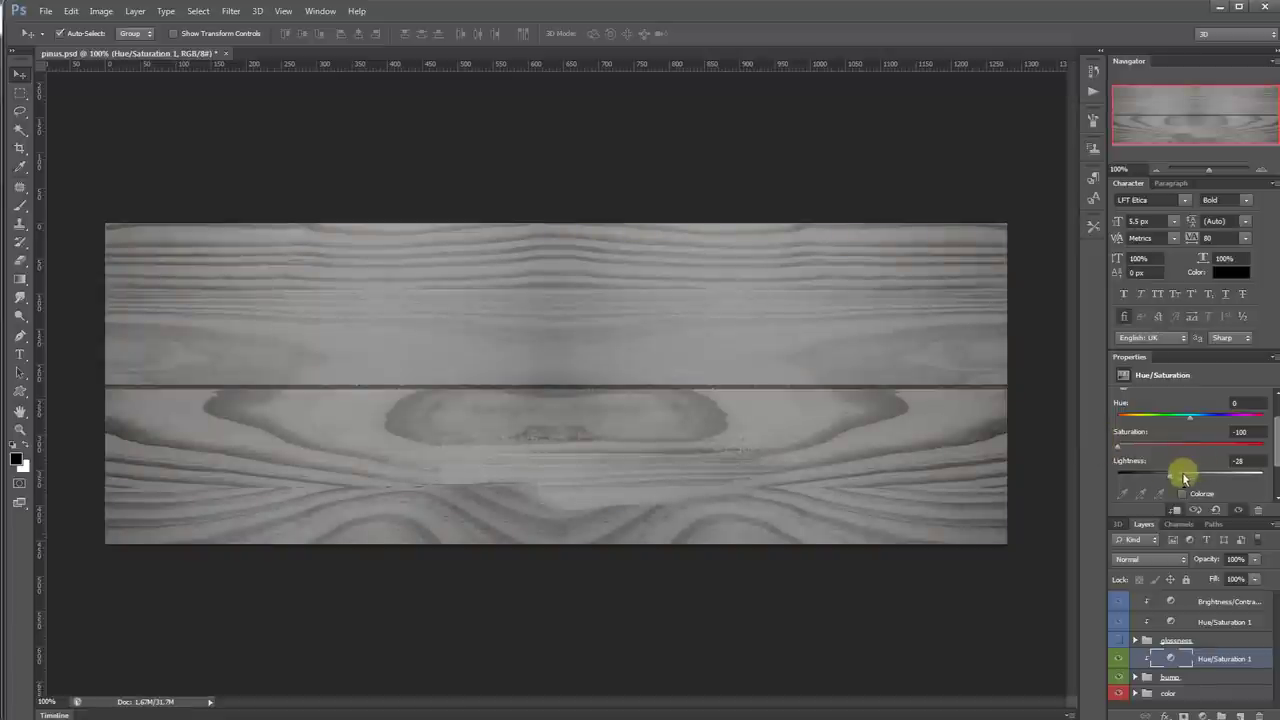
left_click_drag(1182, 472, 1182, 479)
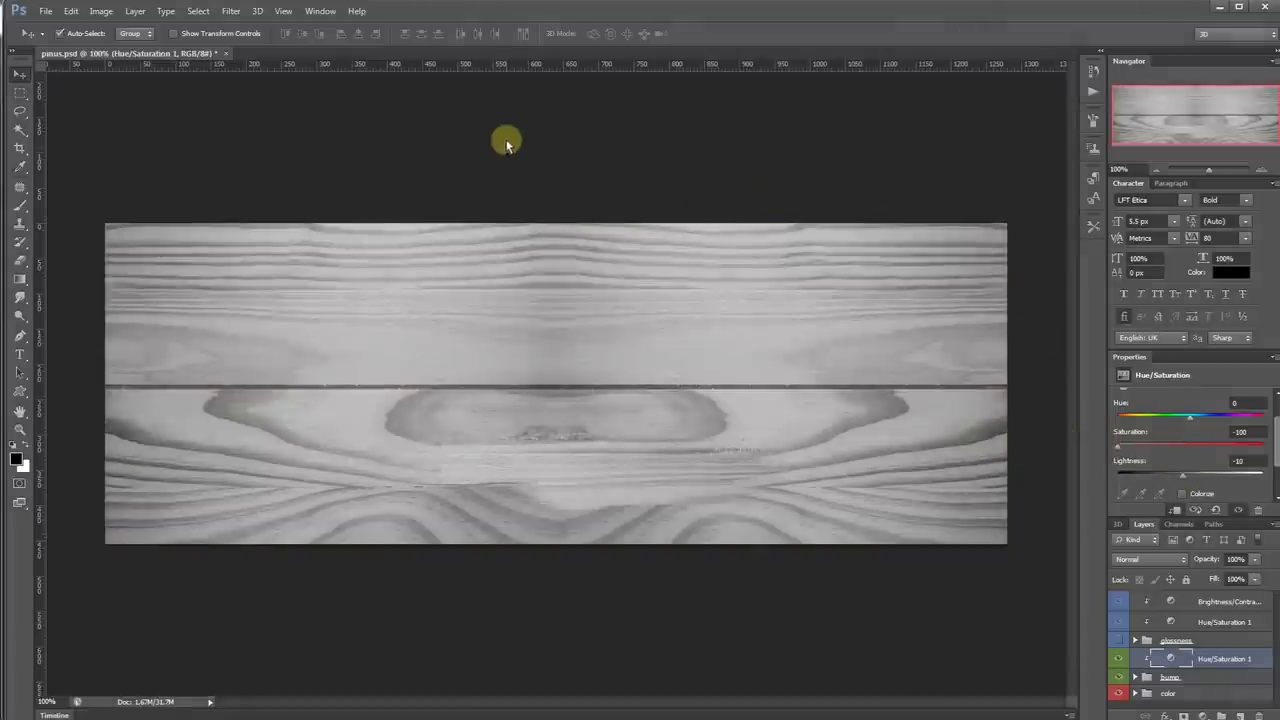
key("alt+Tab")
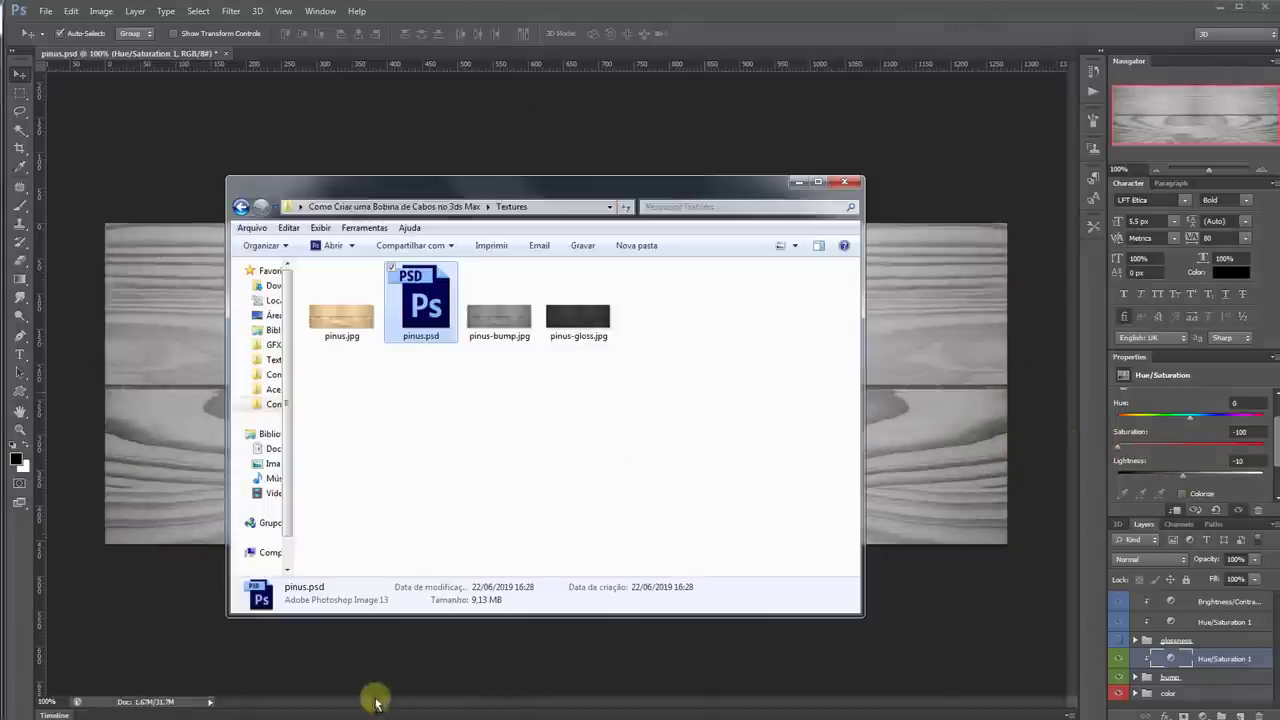
Step: Apply the pinus.jpg pine wood texture to the spool's top flange from Explorer
left_click(284, 716)
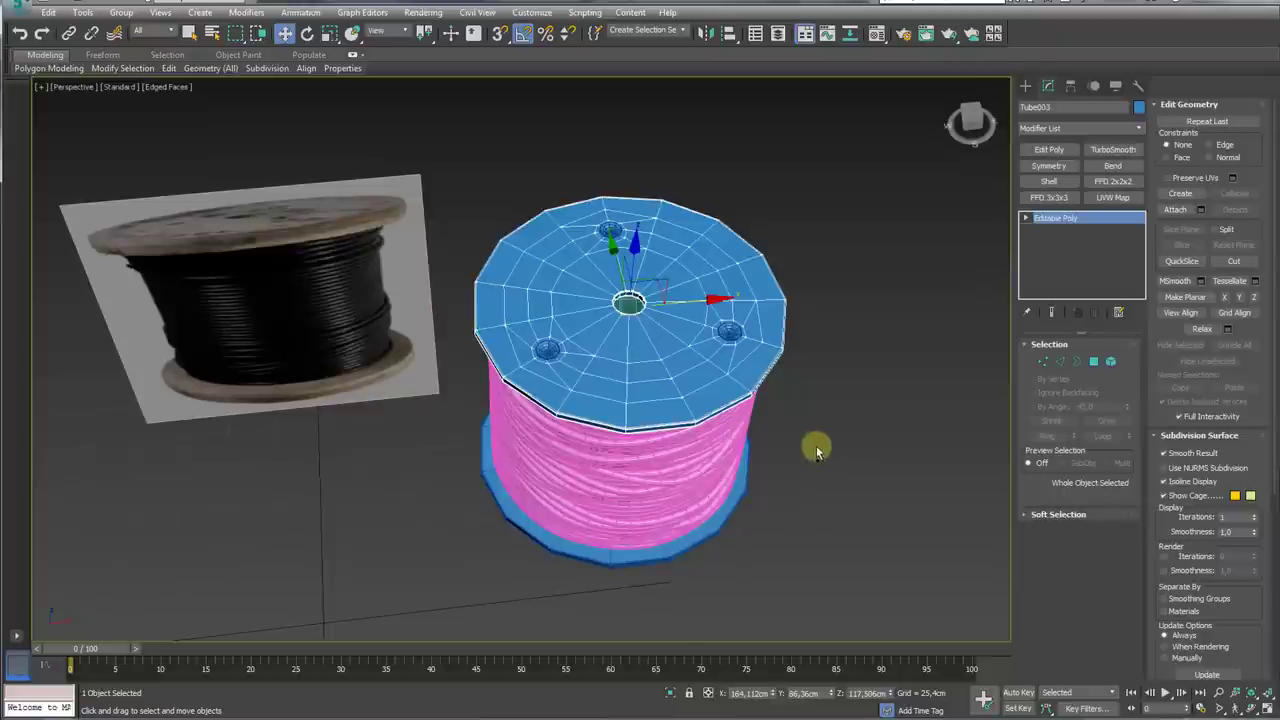
left_click(878, 35)
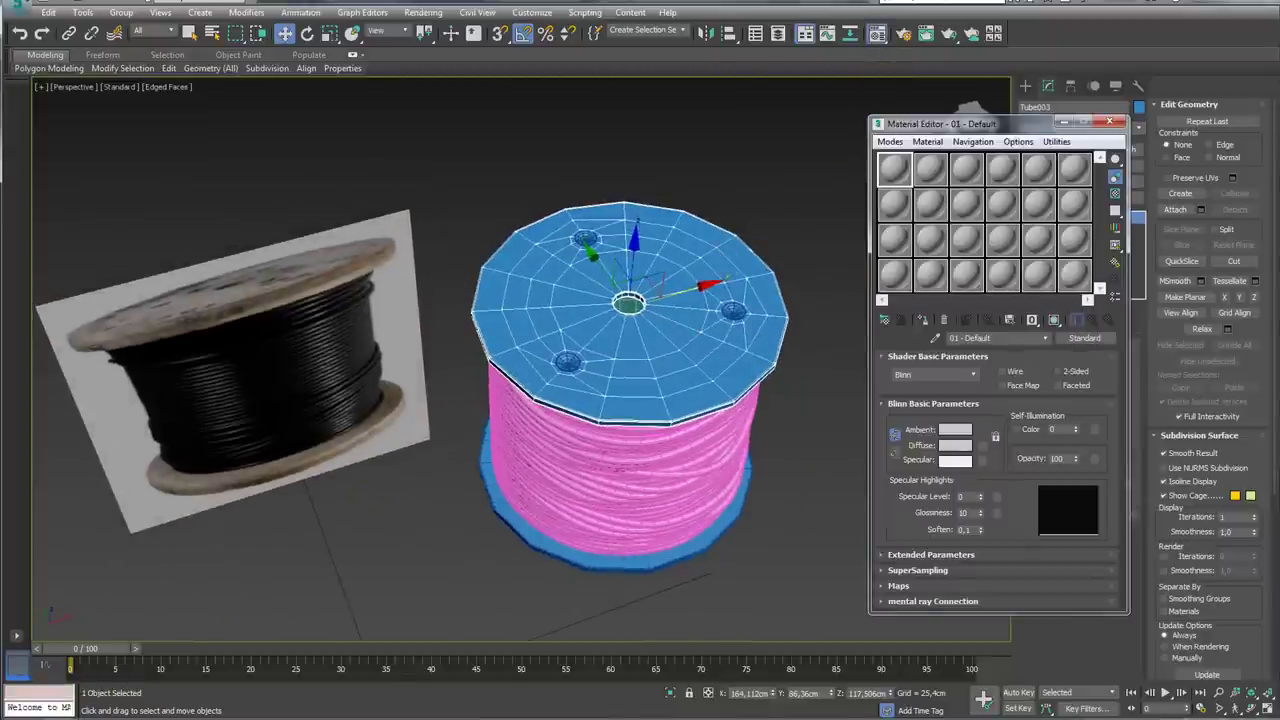
key("alt+Tab")
left_click_drag(428, 176, 300, 548)
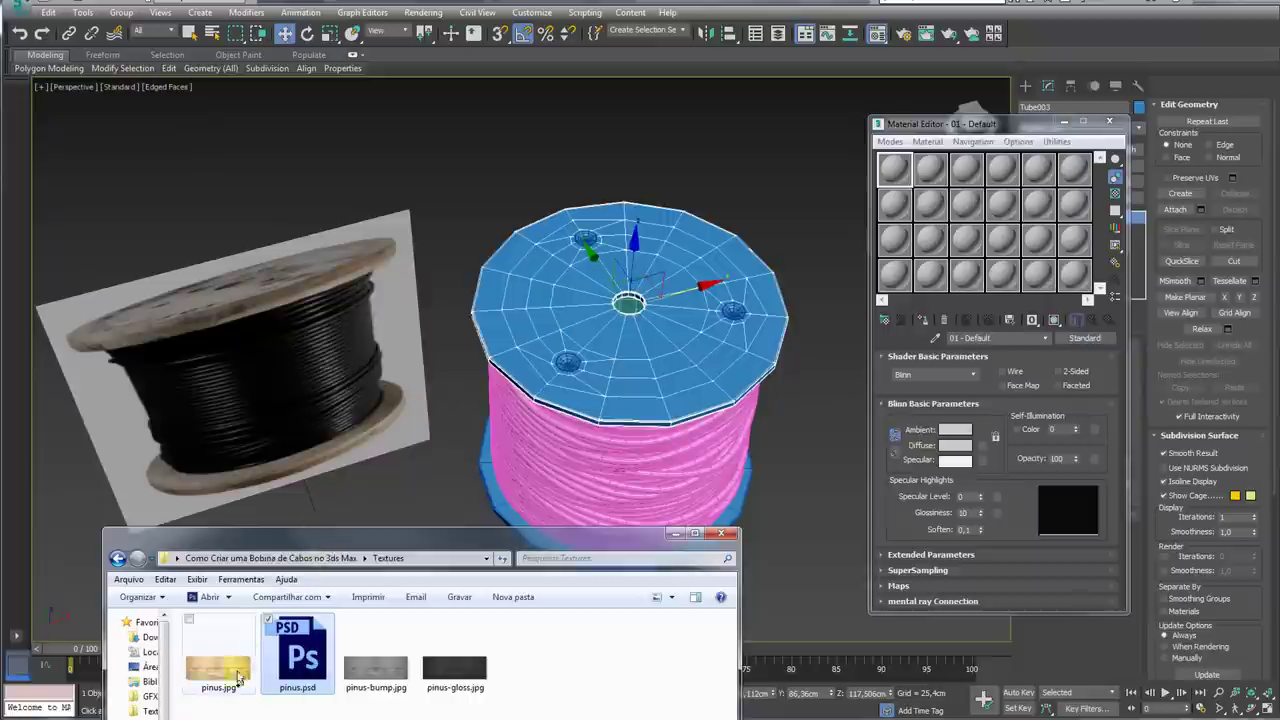
left_click_drag(238, 680, 528, 380)
left_click_drag(574, 314, 574, 316)
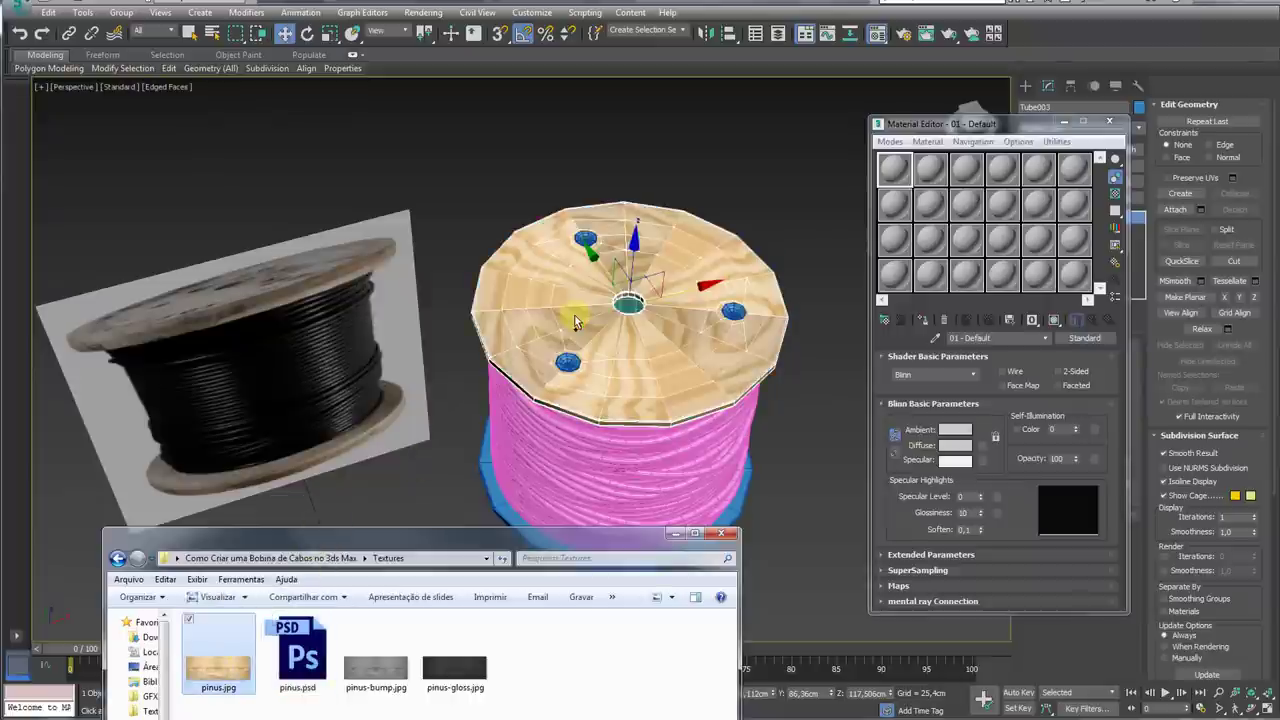
left_click(1062, 122)
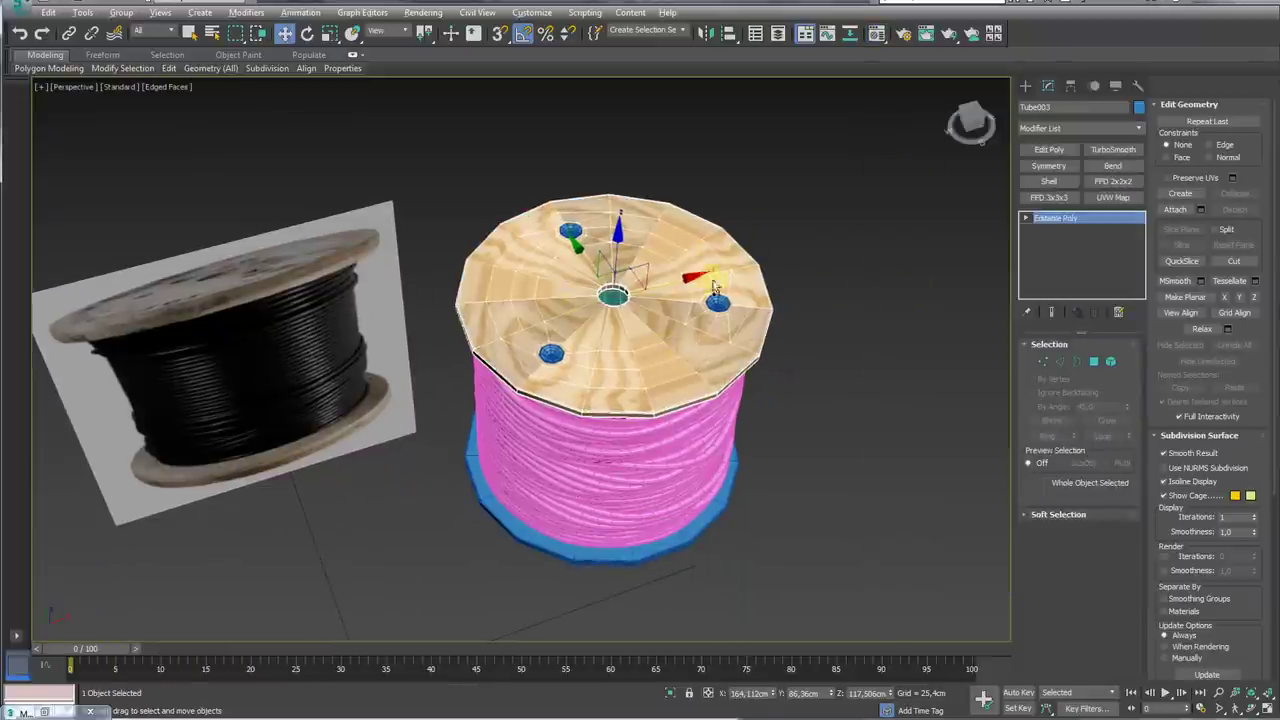
Step: Add a planar UVW Map modifier to the top flange
middle_click_drag(647, 300, 647, 358, "alt")
scroll(647, 358, "up", 5)
middle_click_drag(688, 403, 647, 332, "alt")
scroll(647, 332, "down", 3)
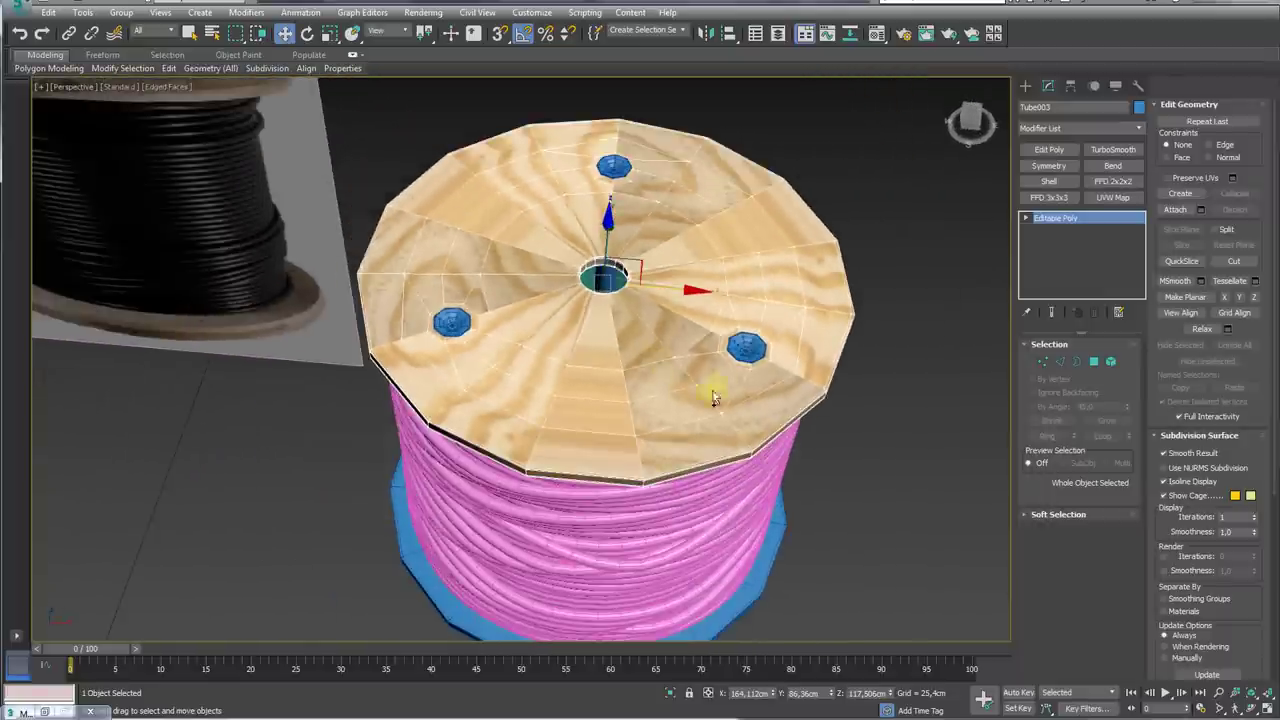
middle_click_drag(620, 378, 626, 357, "alt")
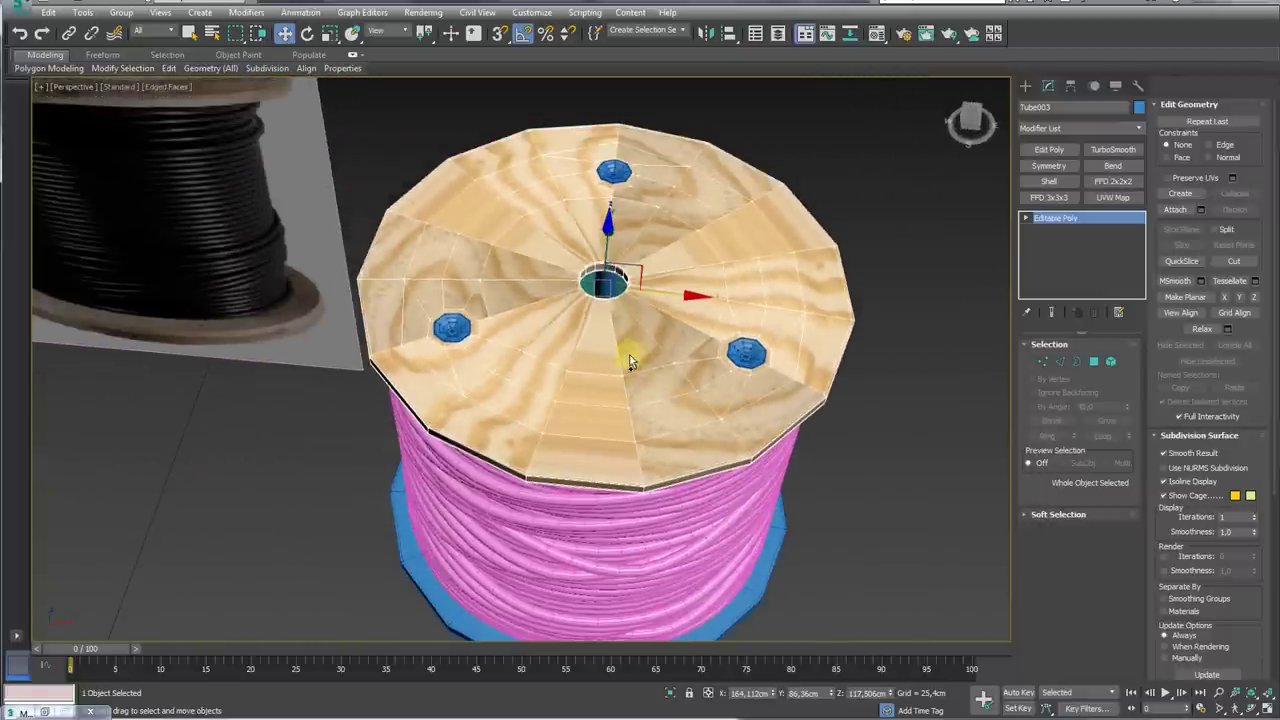
left_click(1117, 200)
Step: Select the UVW Map gizmo and scale it down so the planks tile smaller
middle_click_drag(826, 414, 857, 391, "alt")
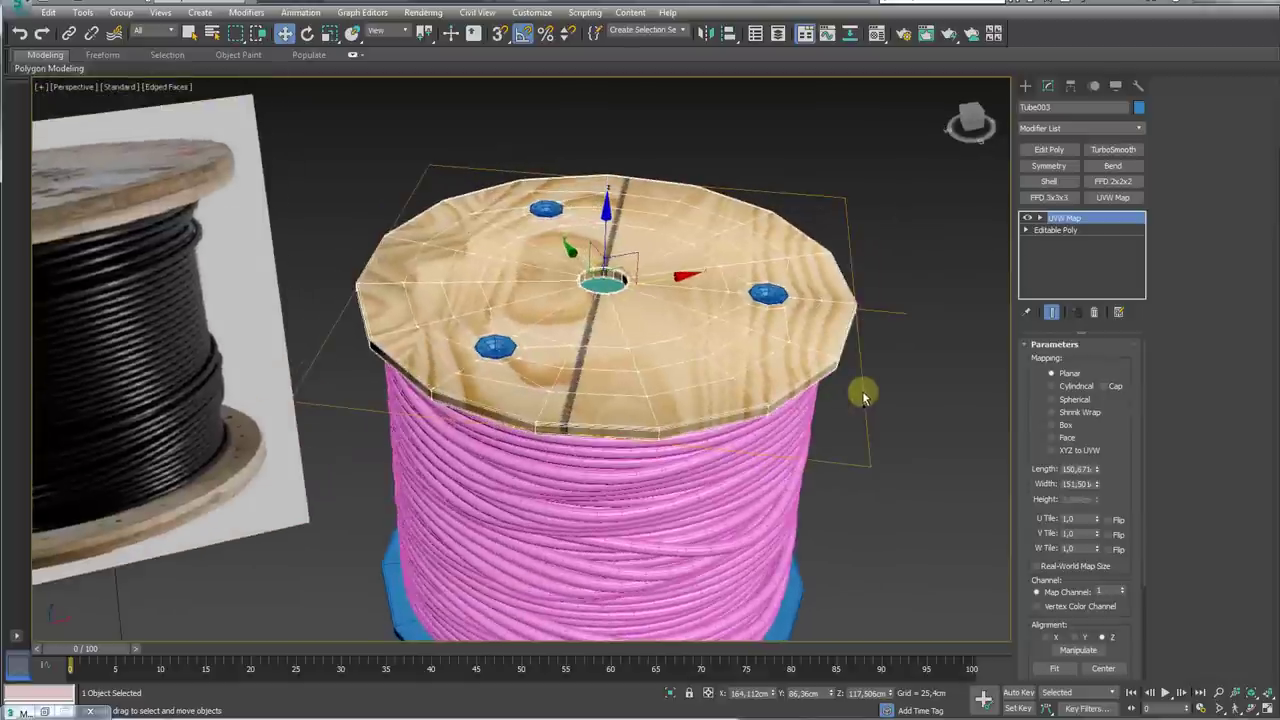
left_click(1040, 219)
left_click(1065, 231)
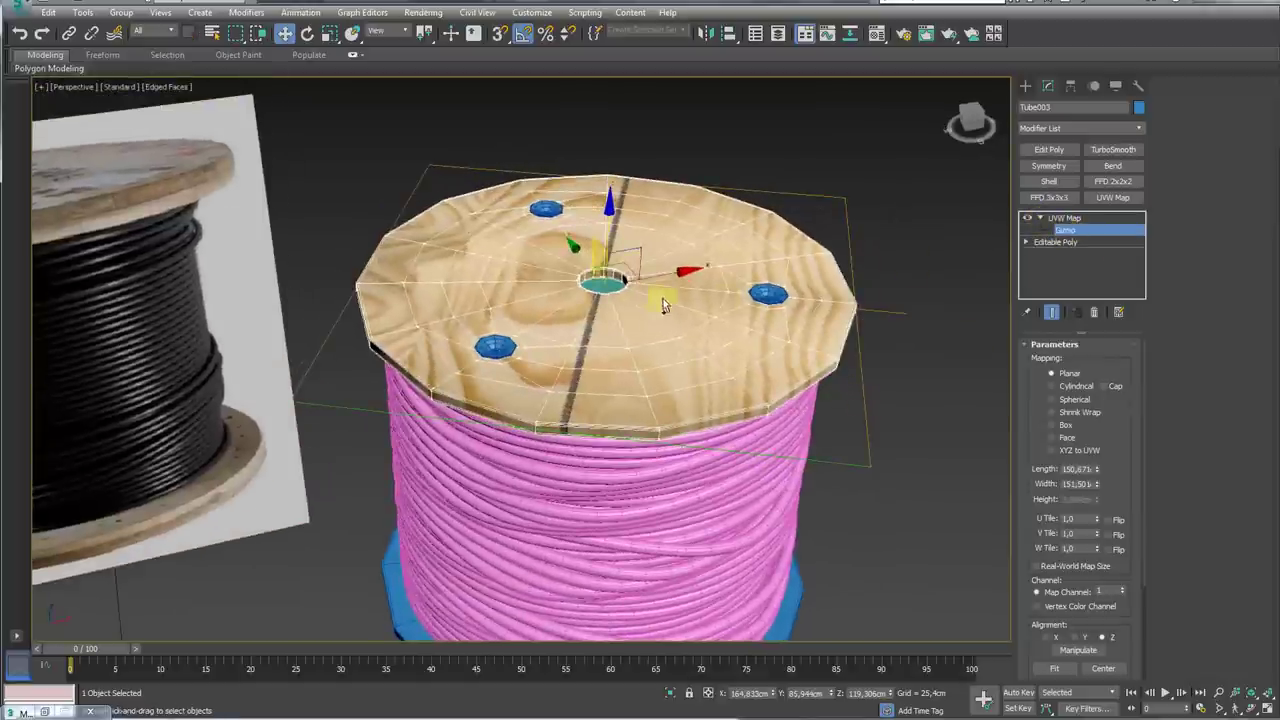
key("e")
key("r")
left_click_drag(613, 325, 623, 457)
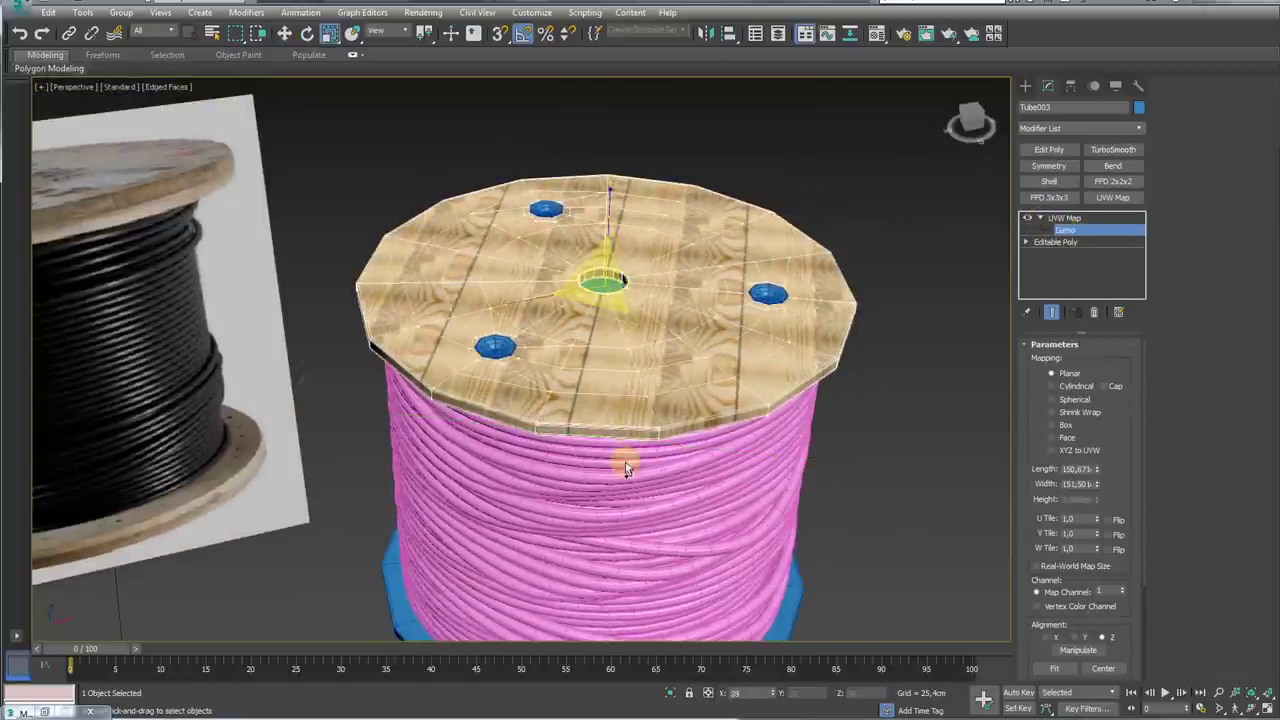
mouse_move(623, 457)
middle_mouse_down("alt")
mouse_move(615, 323)
mouse_move(663, 316)
mouse_move(663, 360)
mouse_move(662, 313)
middle_mouse_up("alt")
scroll(663, 360, "down", 3)
scroll(662, 313, "up", 2)
Step: Rotate the gizmo 30° on Z, enlarge it for bigger planks, and exit gizmo level
key("e")
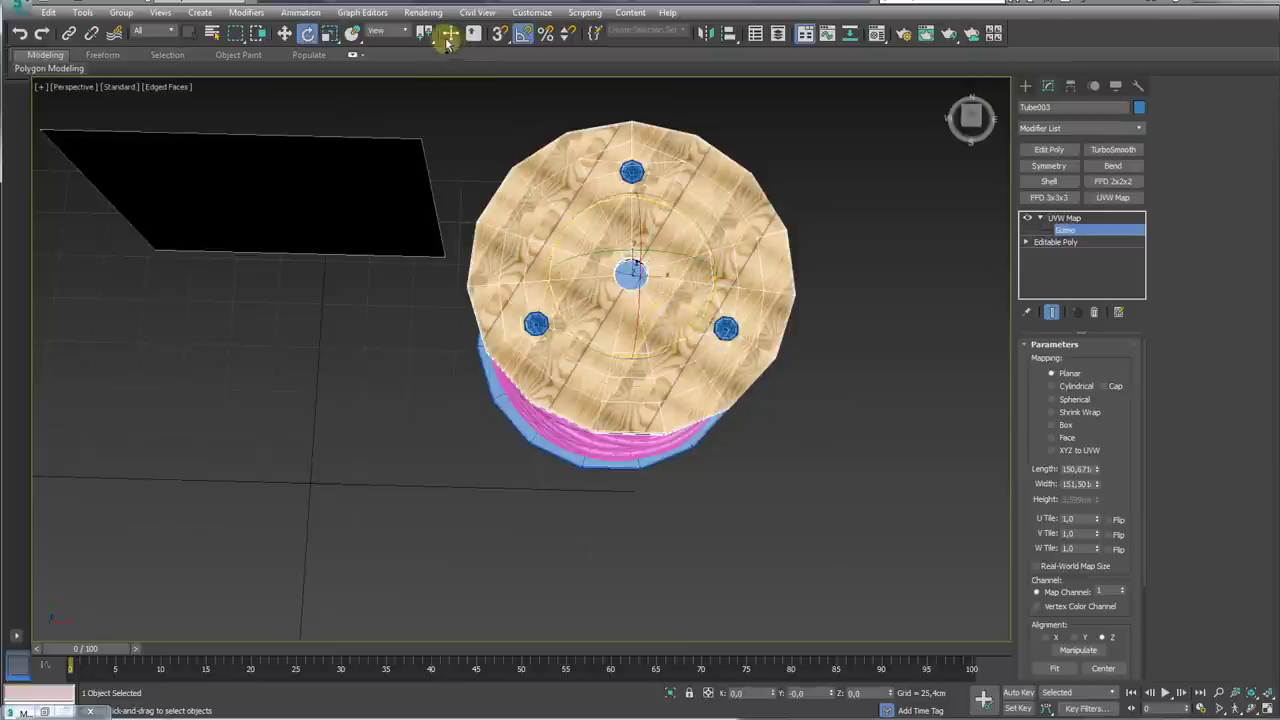
left_click_drag(598, 352, 619, 361)
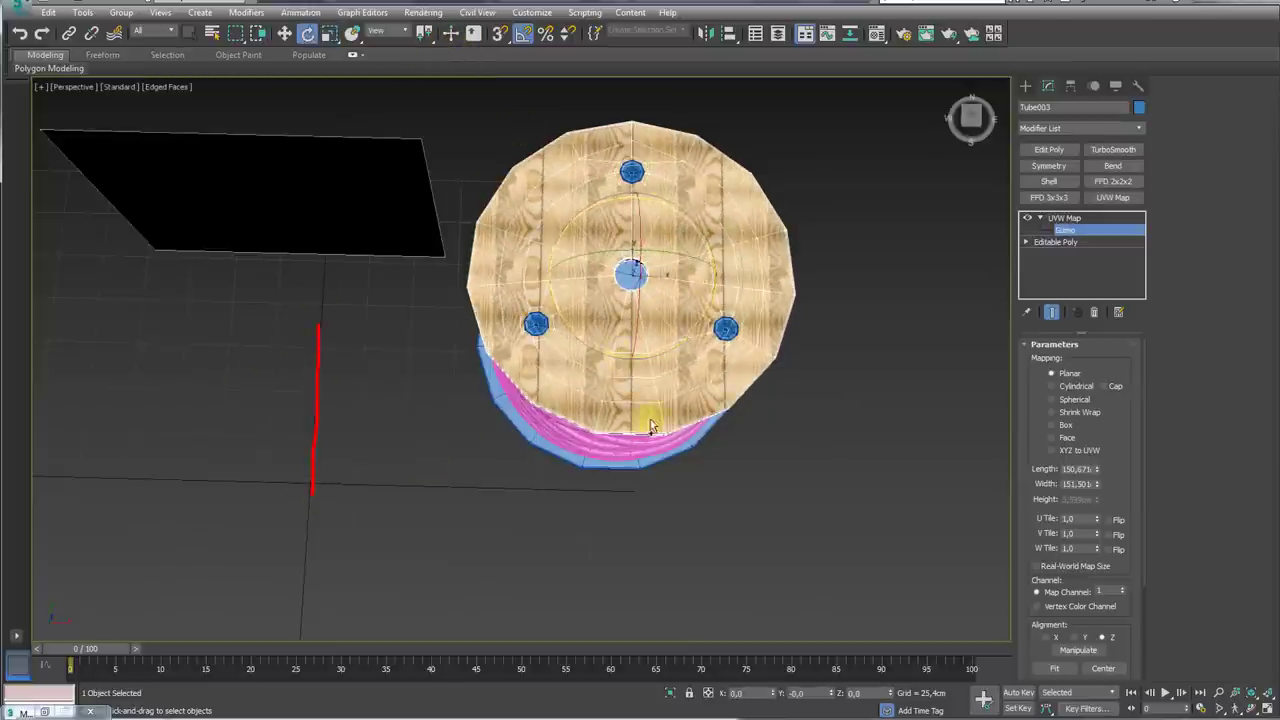
mouse_move(677, 355)
middle_mouse_down("alt")
mouse_move(614, 346)
mouse_move(416, 54)
middle_mouse_up("alt")
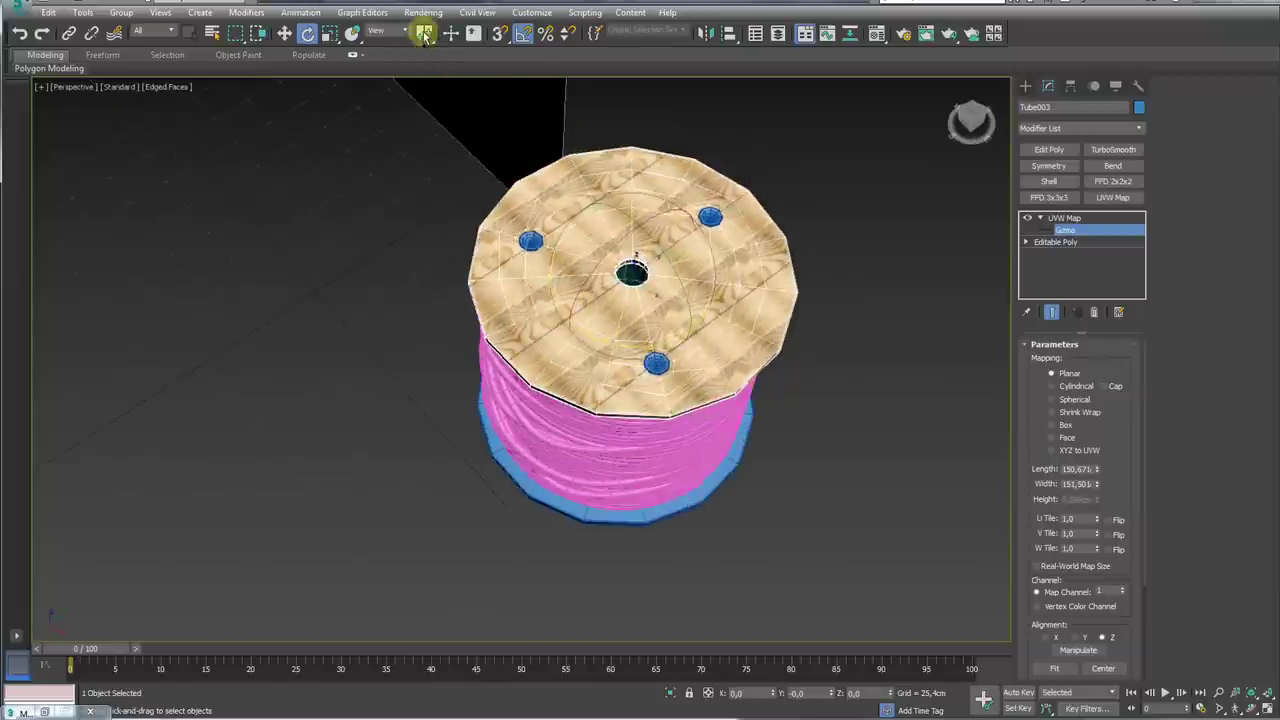
left_click(330, 33)
left_click_drag(546, 352, 450, 445)
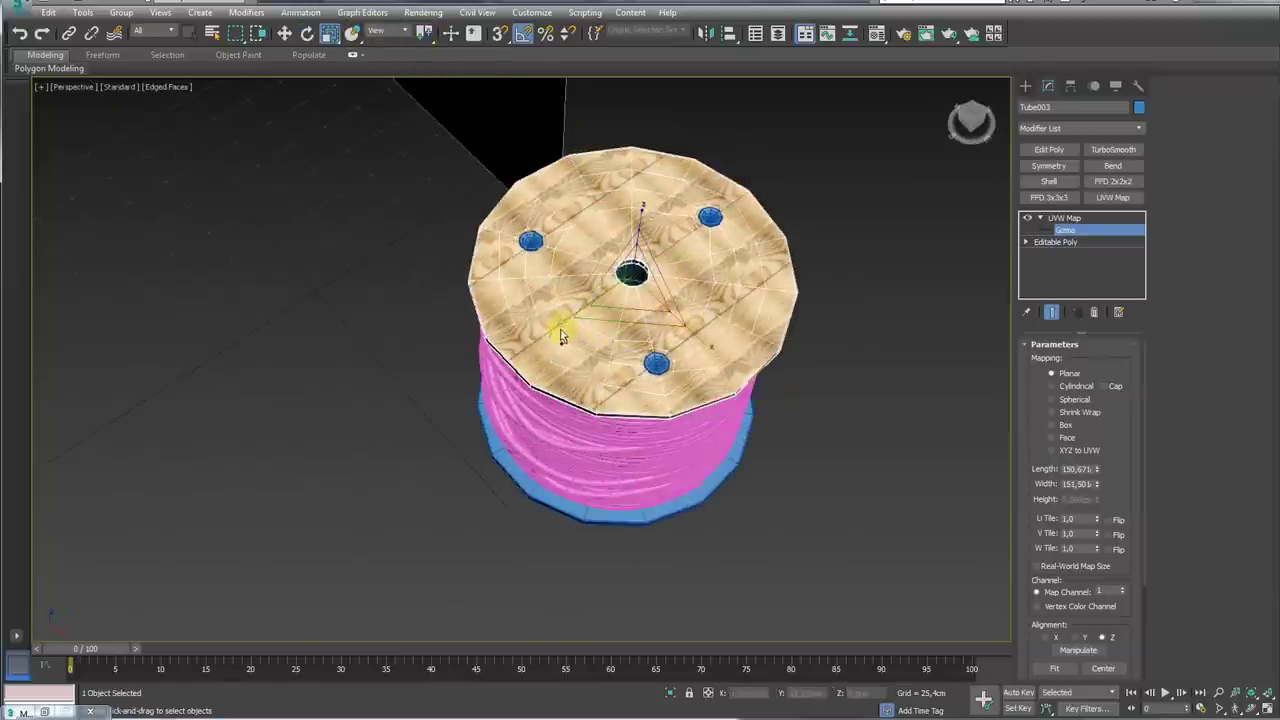
middle_click_drag(450, 445, 500, 514, "alt")
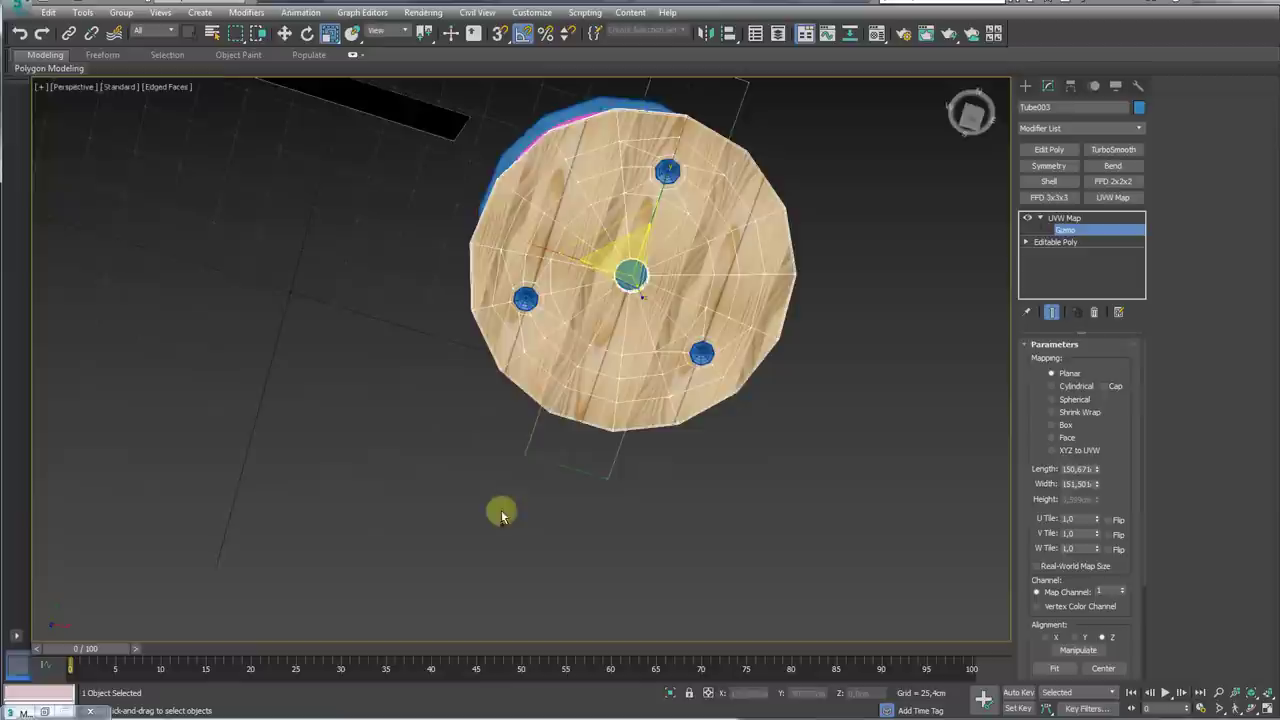
mouse_move(557, 280)
middle_mouse_down("alt")
mouse_move(523, 243)
mouse_move(520, 258)
middle_mouse_up("alt")
key("shift+z")
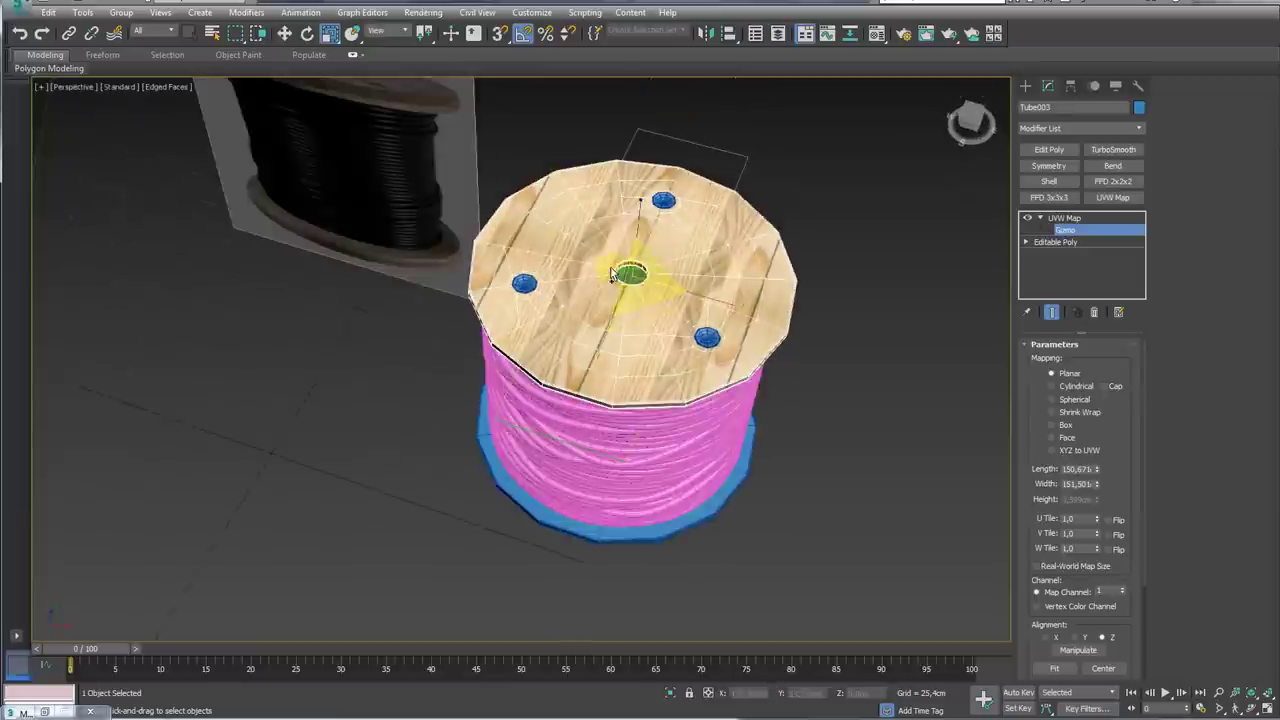
left_click(1064, 217)
key("shift+z")
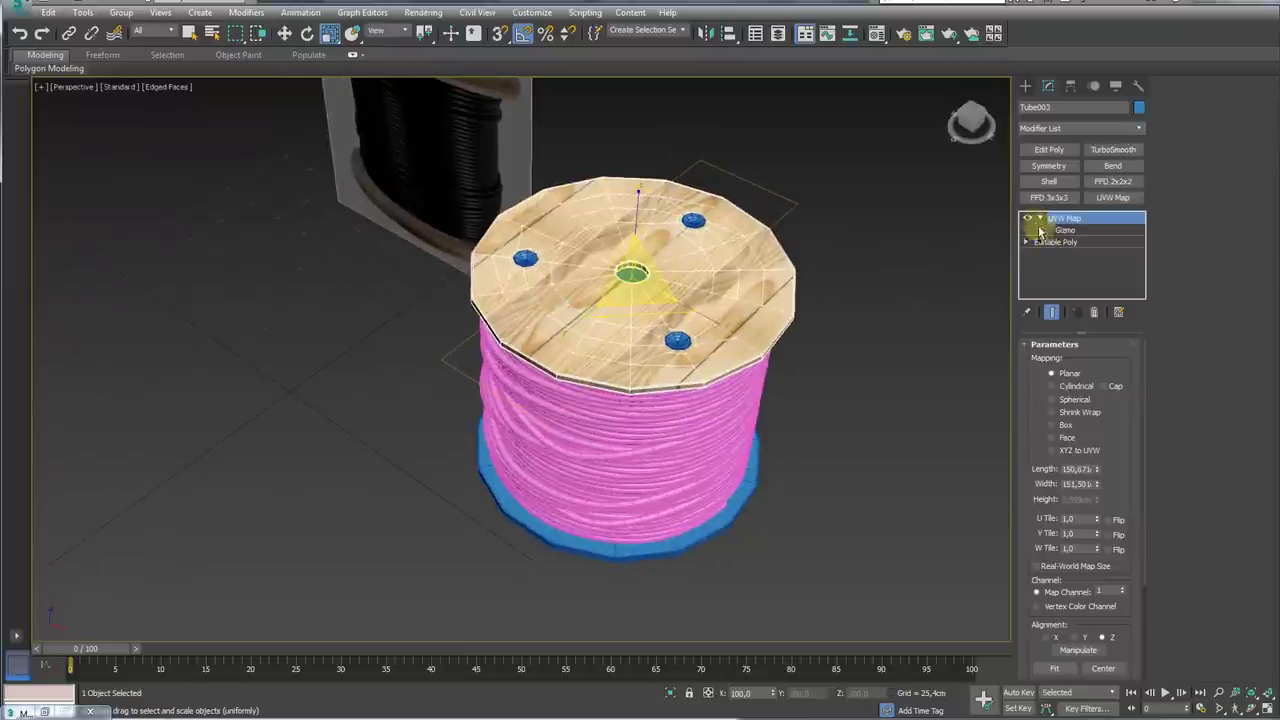
Step: Copy the UVW Map modifier from Tube003 and paste it into Tube002's modifier stack
right_click(1064, 221)
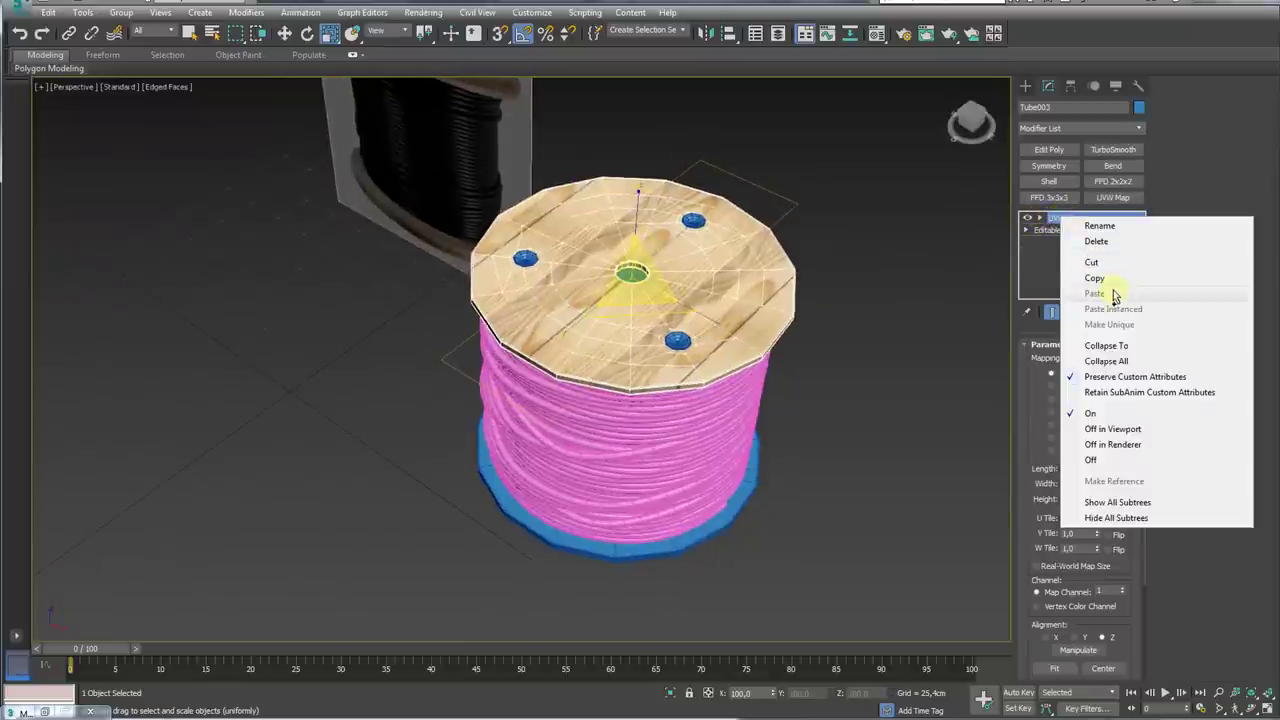
left_click(1095, 279)
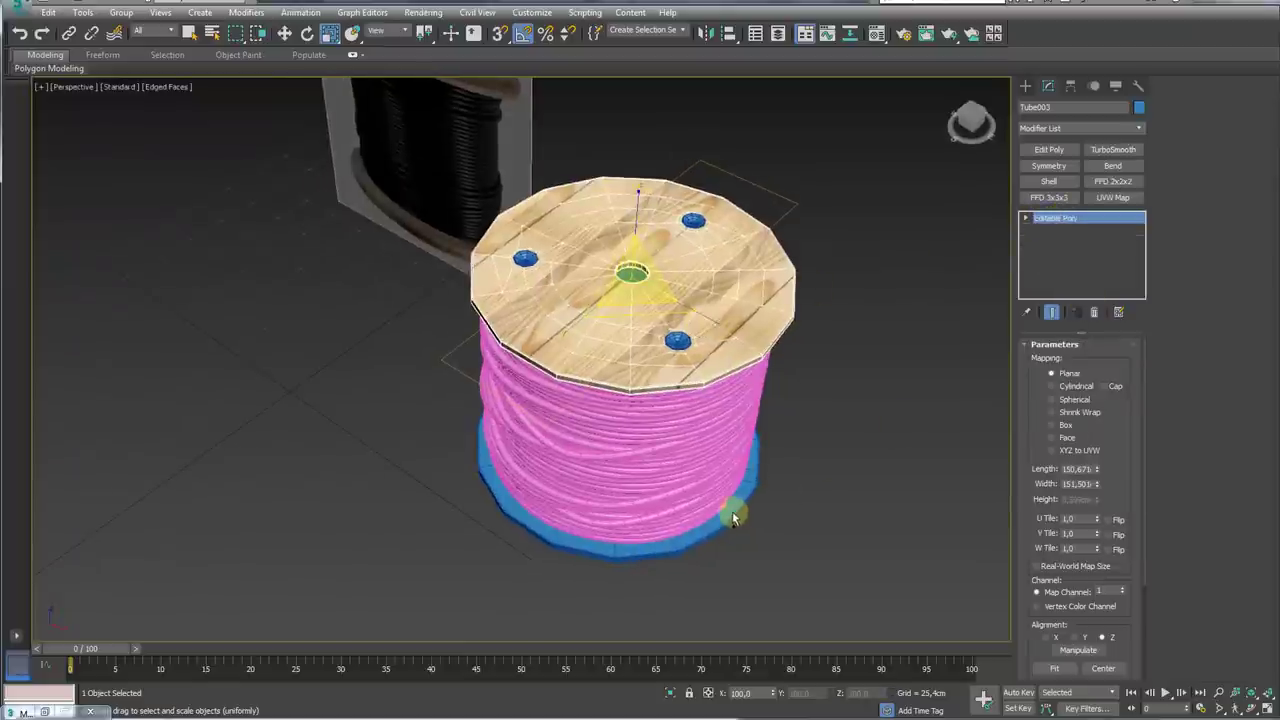
left_click(732, 517)
middle_click_drag(735, 510, 771, 451, "alt")
right_click(1062, 220)
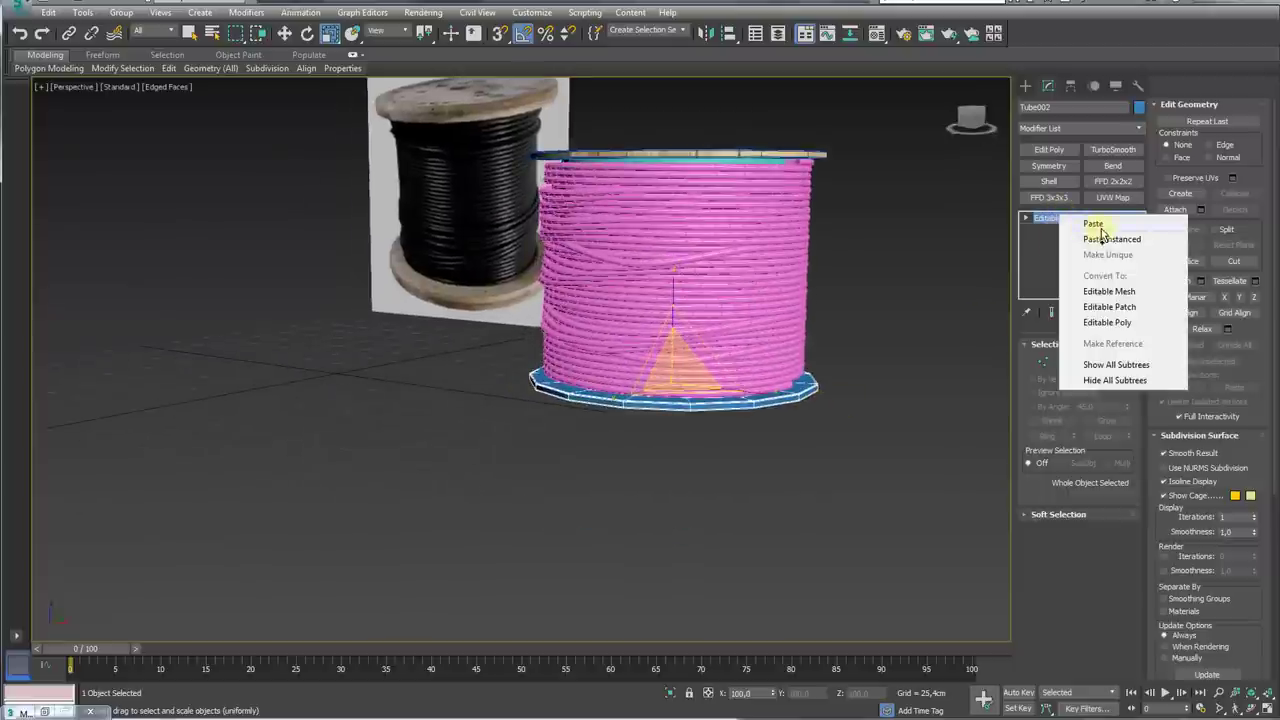
left_click(1099, 228)
middle_click_drag(760, 375, 744, 302, "alt")
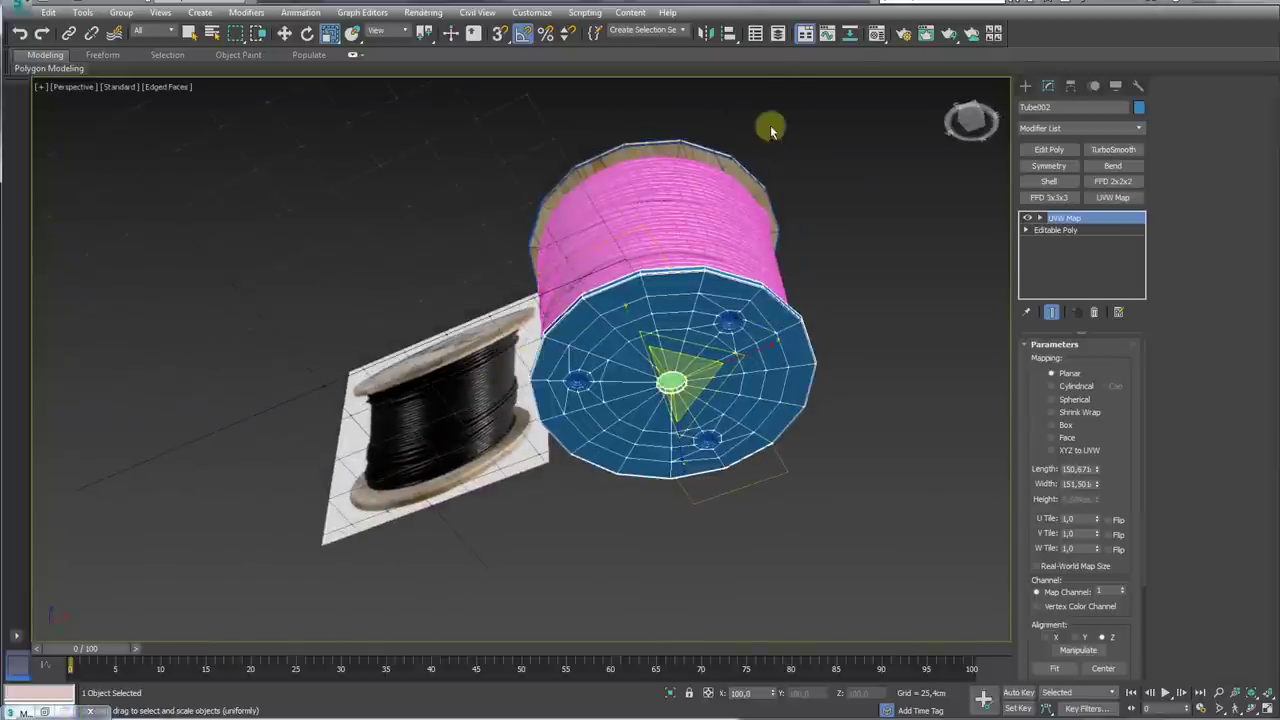
Step: Eyedrop the pine wood material from the scene and apply it to Tube002
left_click(877, 33)
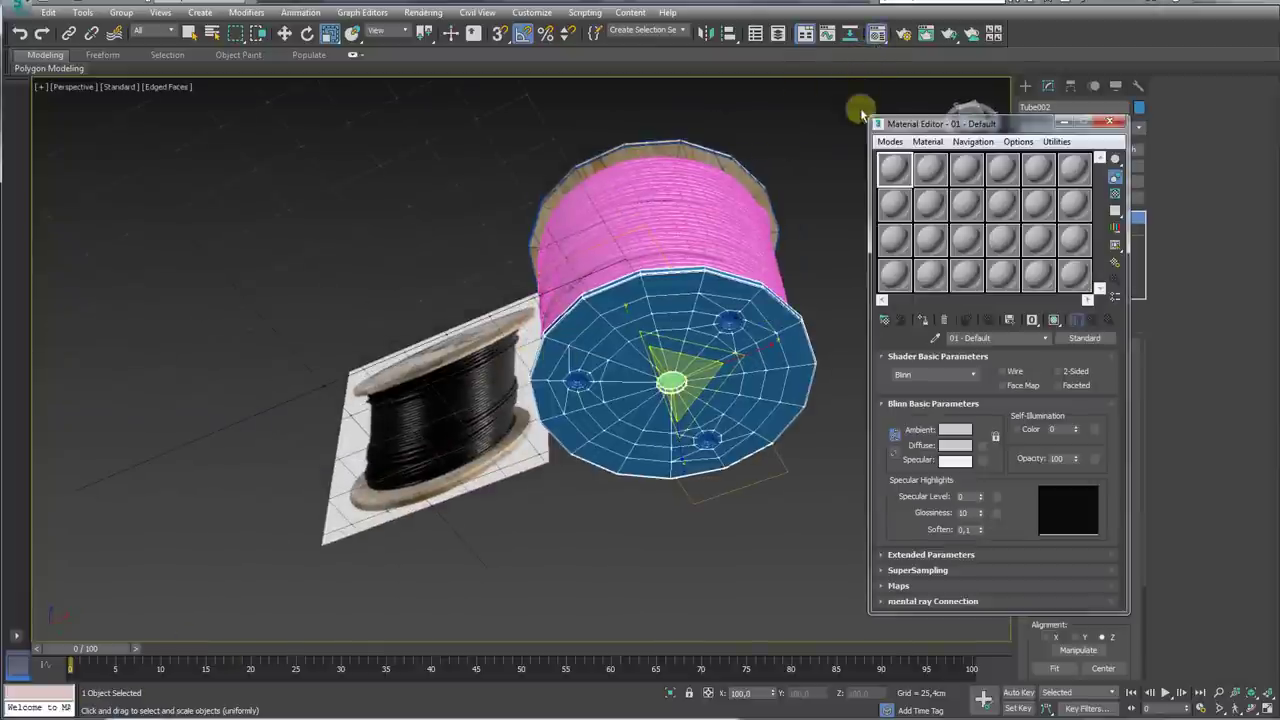
left_click(935, 338)
left_click(741, 175)
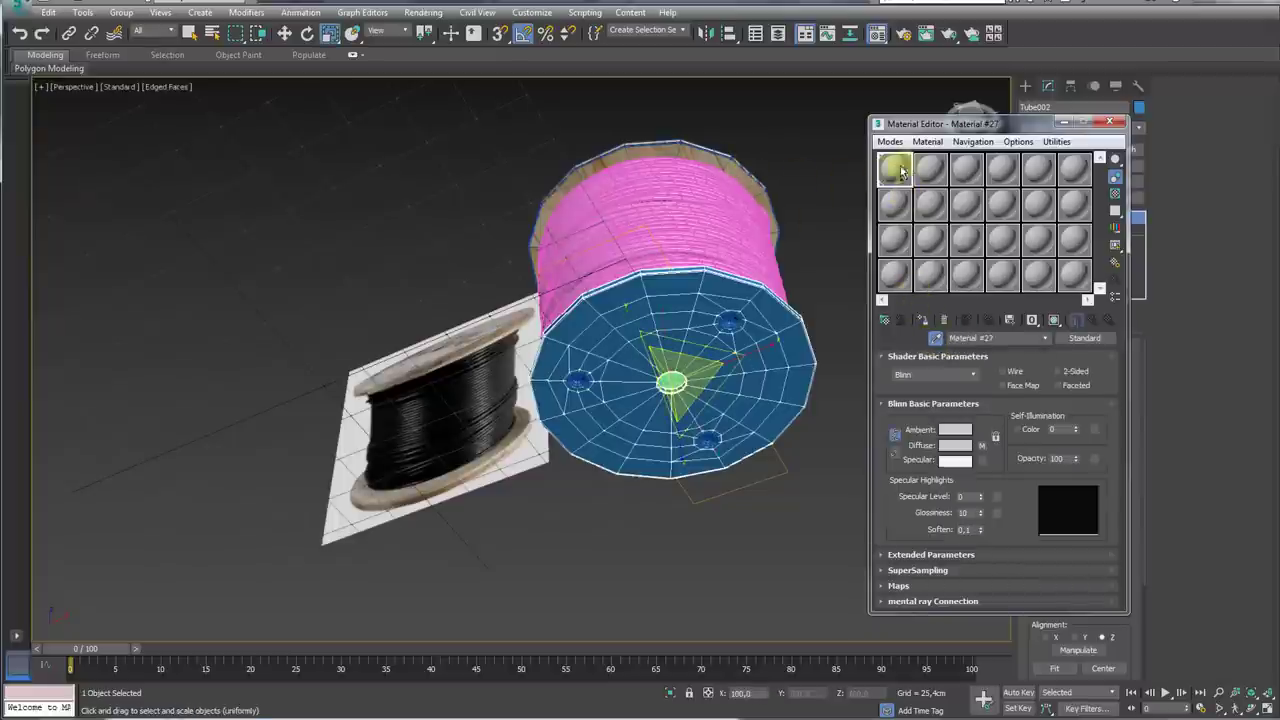
middle_click_drag(786, 357, 730, 358)
scroll(729, 358, "up", 3)
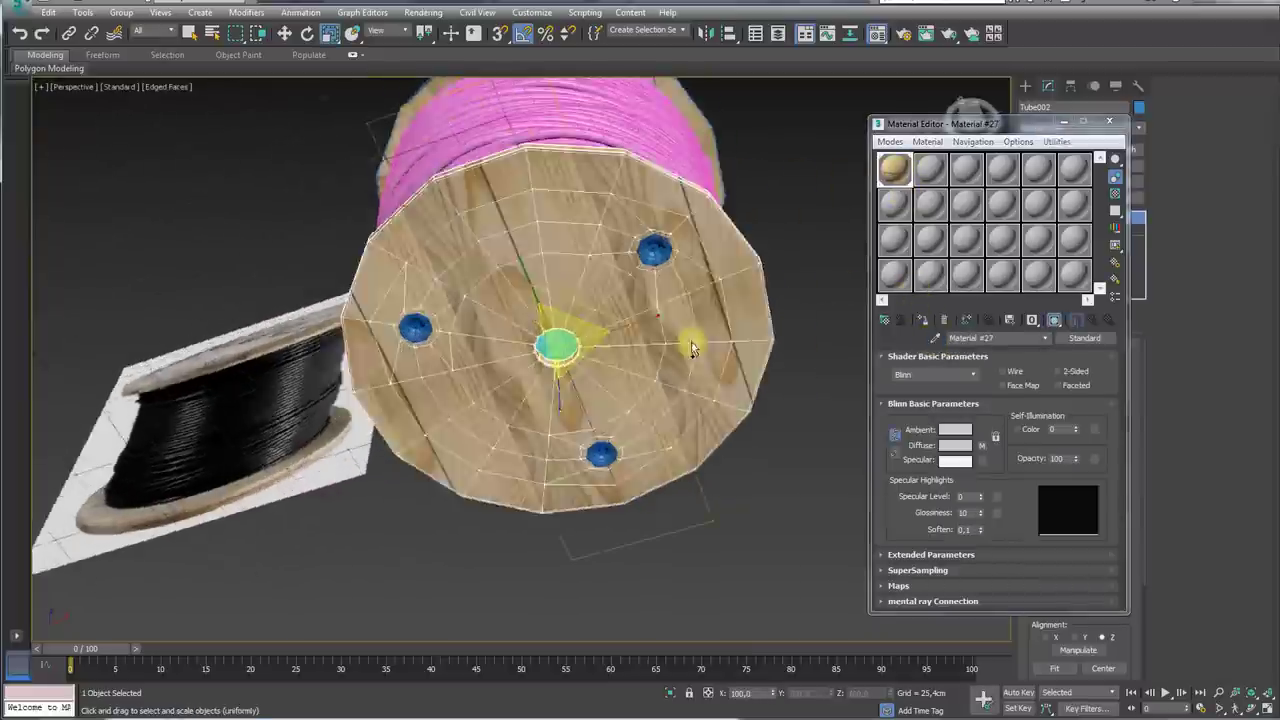
left_click(1065, 124)
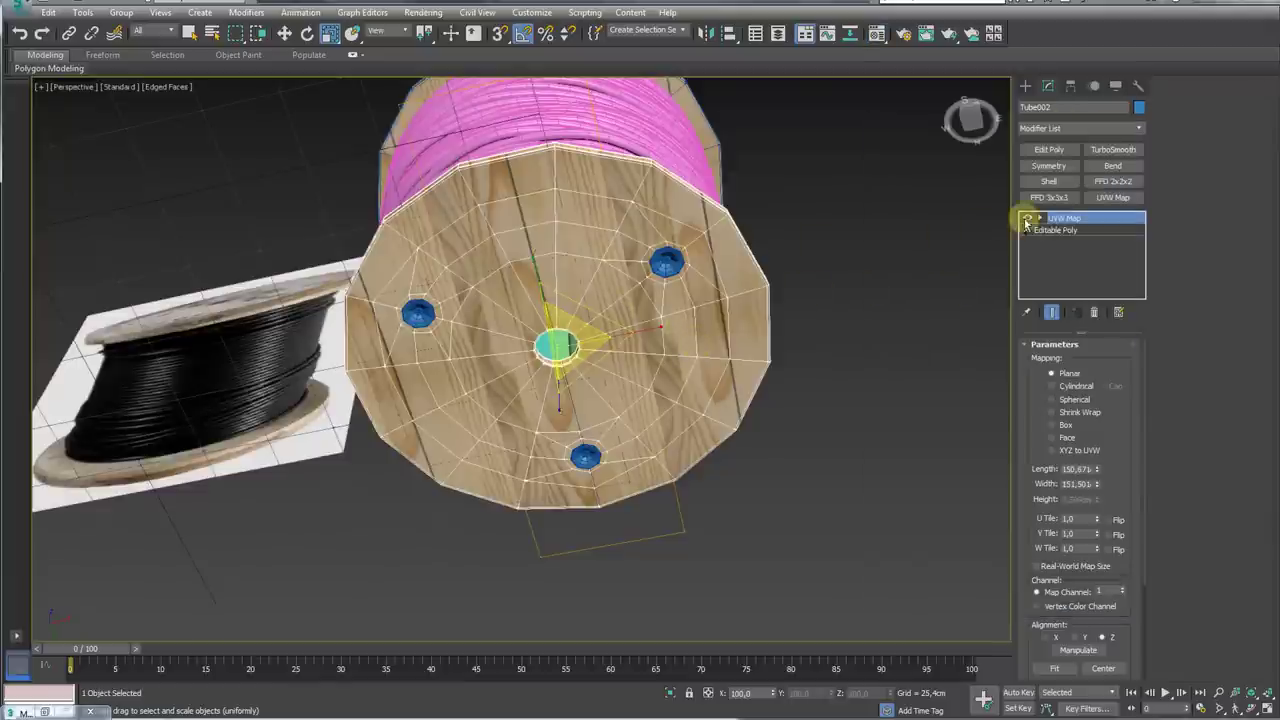
Step: Rotate the bottom flange's UVW Map gizmo to reorient the wood grain
key("e")
mouse_move(585, 285)
left_mouse_down()
mouse_move(638, 309)
mouse_move(1004, 272)
left_mouse_up()
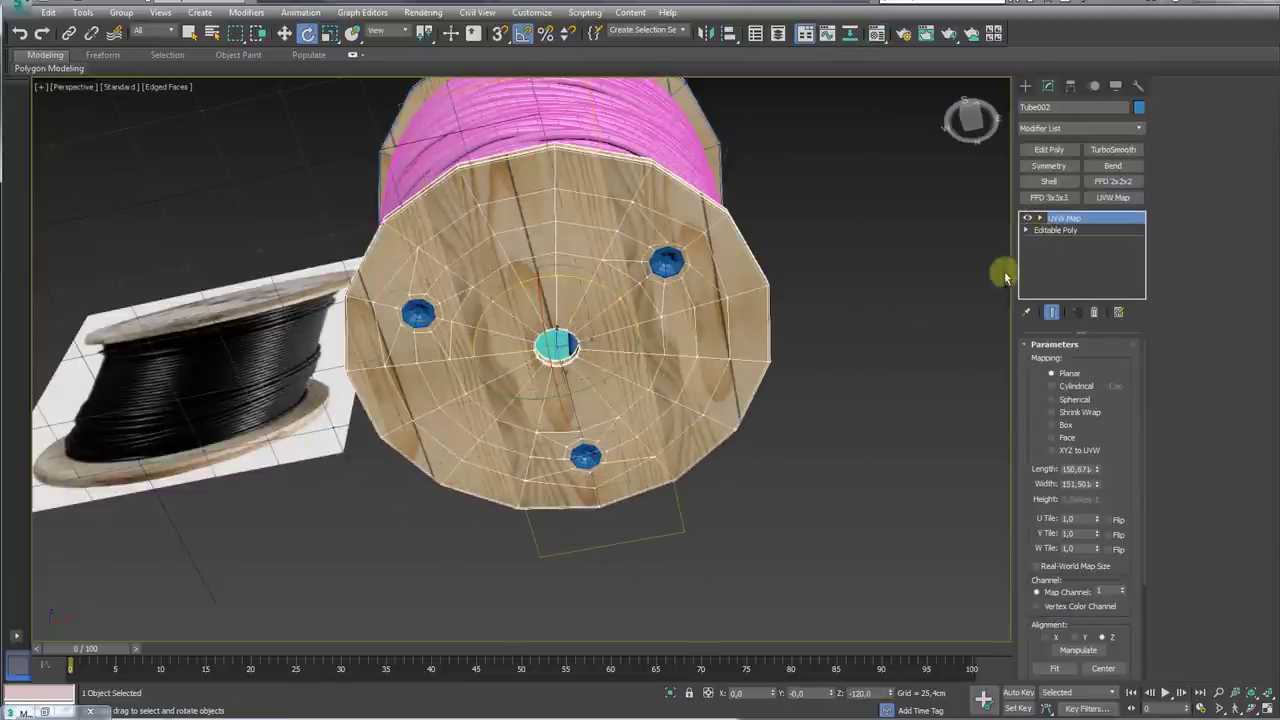
left_click(1065, 232)
left_click_drag(598, 290, 625, 304)
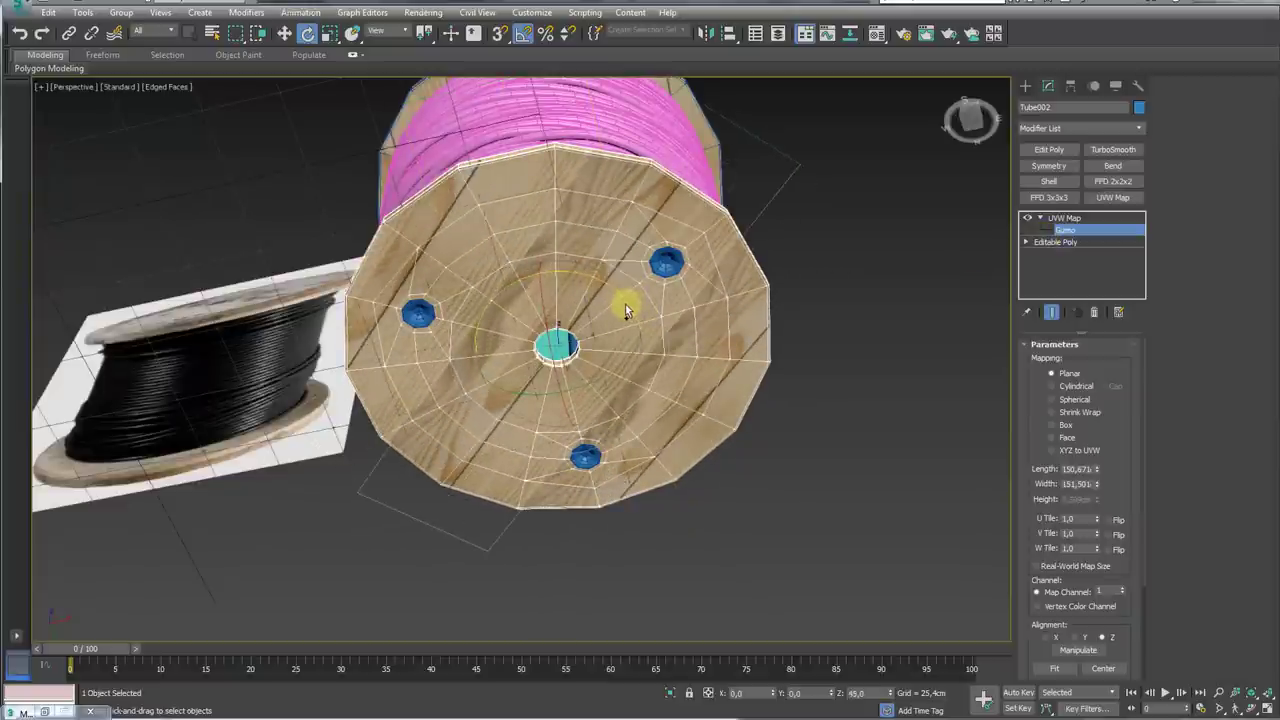
left_click(1060, 218)
left_click(1040, 218)
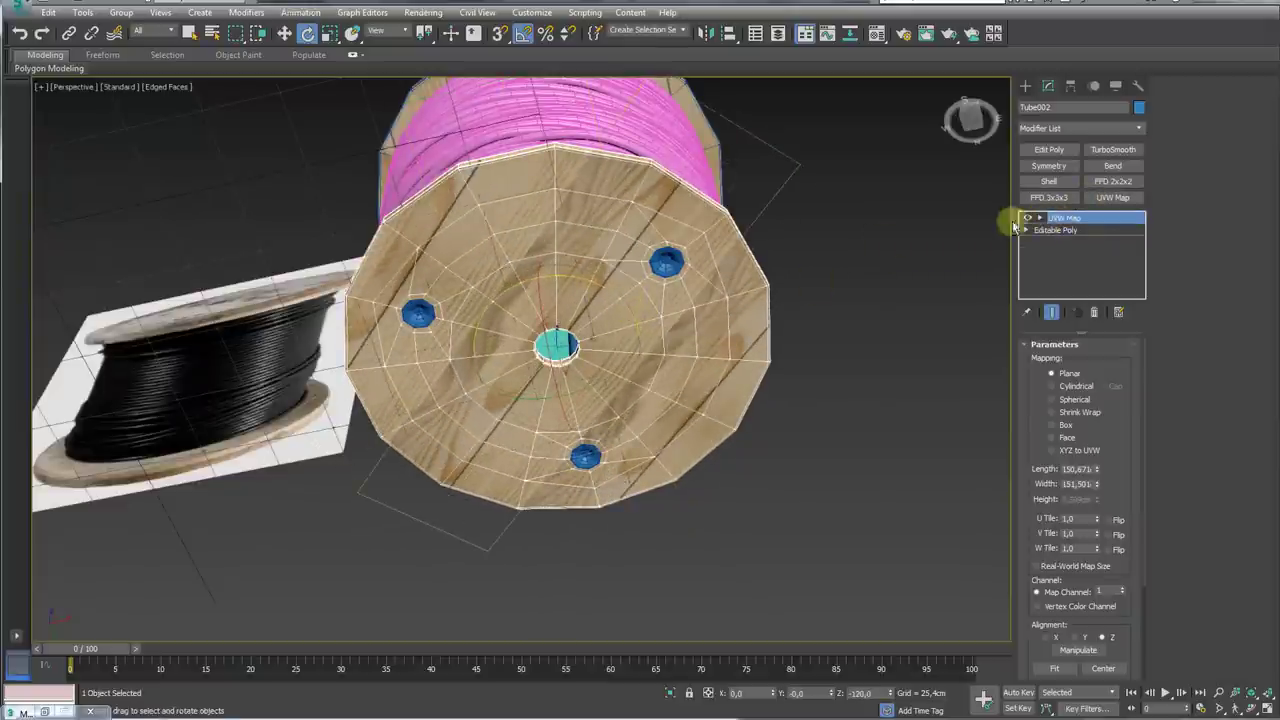
scroll(686, 251, "down", 3)
middle_click_drag(686, 251, 700, 193, "alt")
Step: Select both flanges and convert them to Editable Poly
left_click(688, 156, "ctrl")
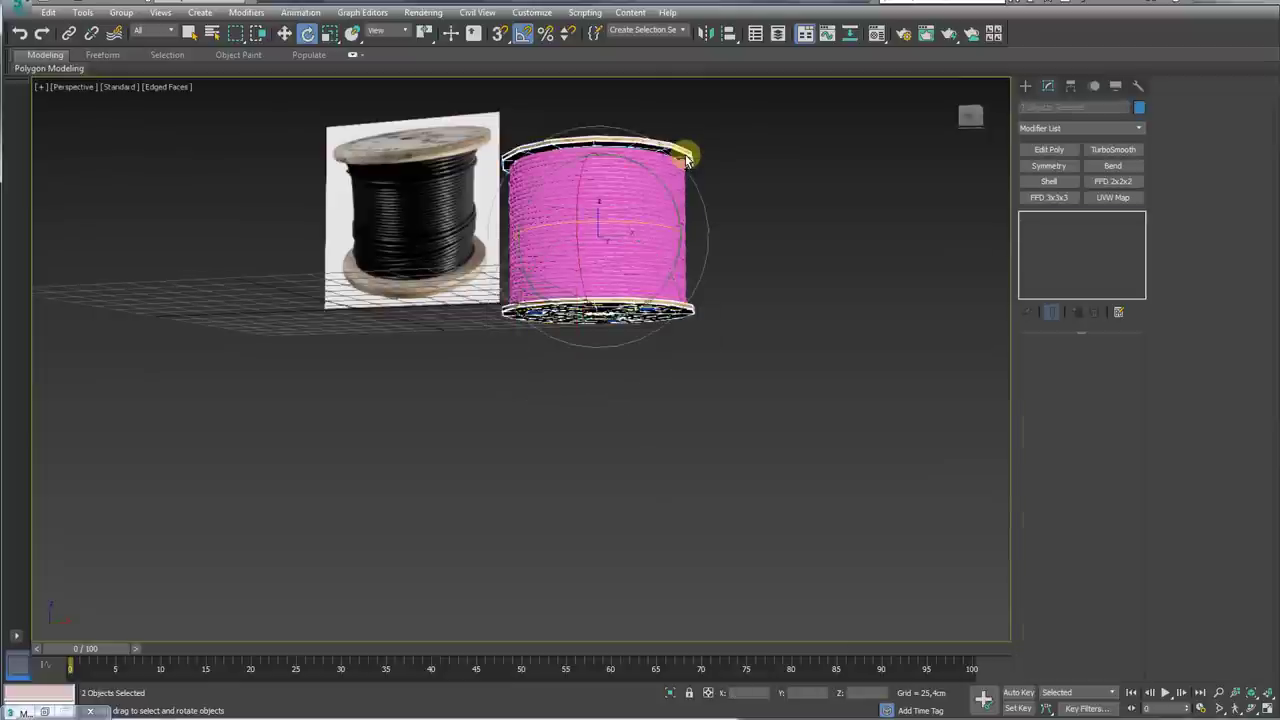
right_click(688, 152)
left_click(841, 329)
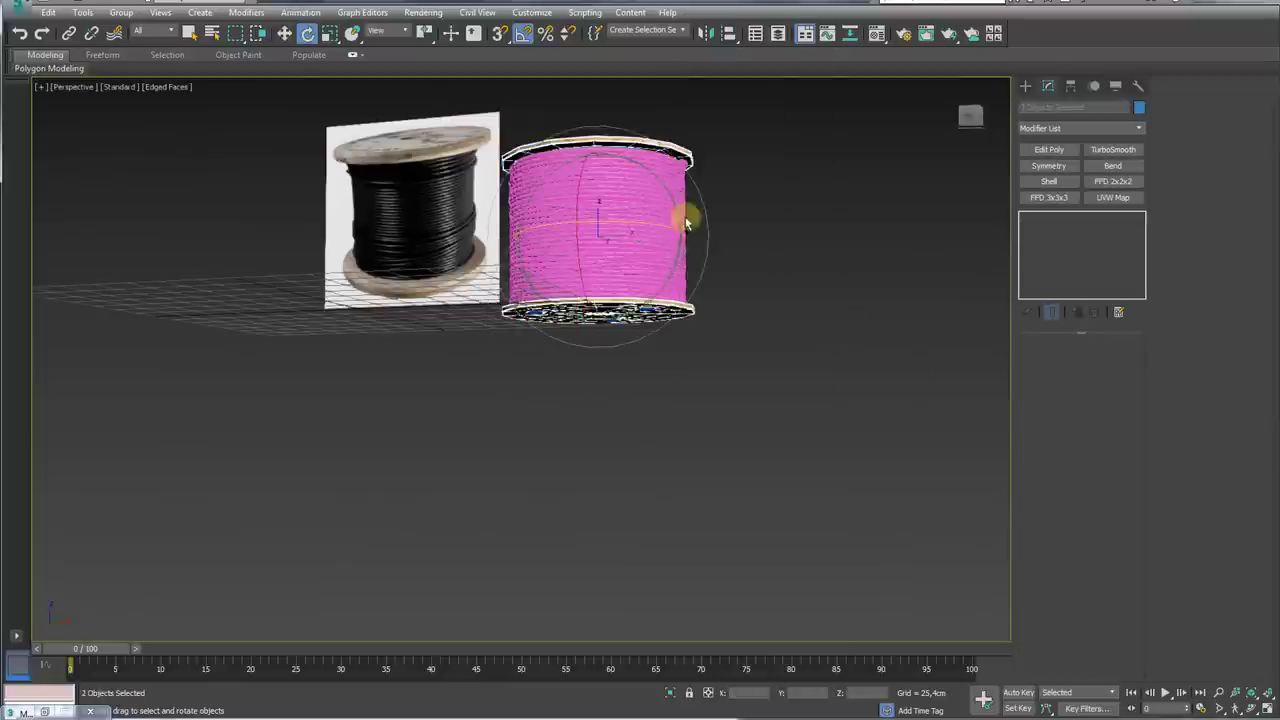
middle_click_drag(686, 214, 700, 362, "alt")
left_click(875, 35)
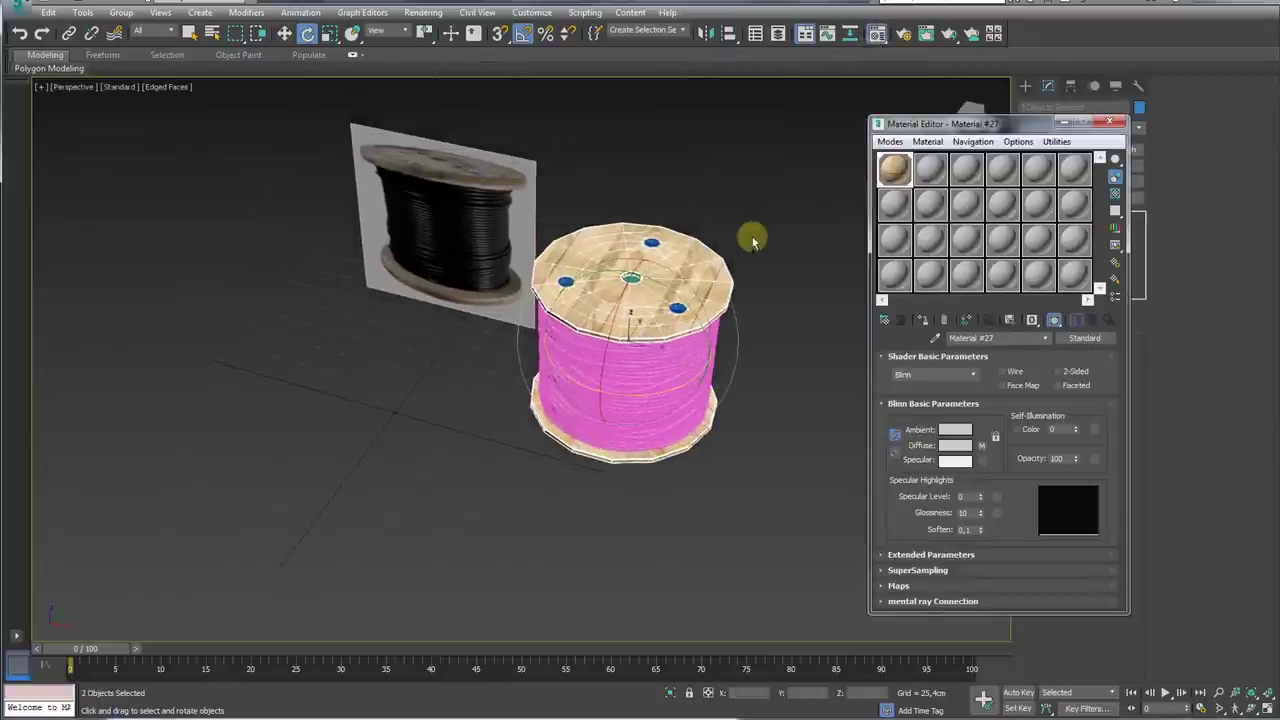
middle_click_drag(751, 237, 838, 220, "alt")
scroll(620, 268, "up", 5)
scroll(614, 289, "down", 5)
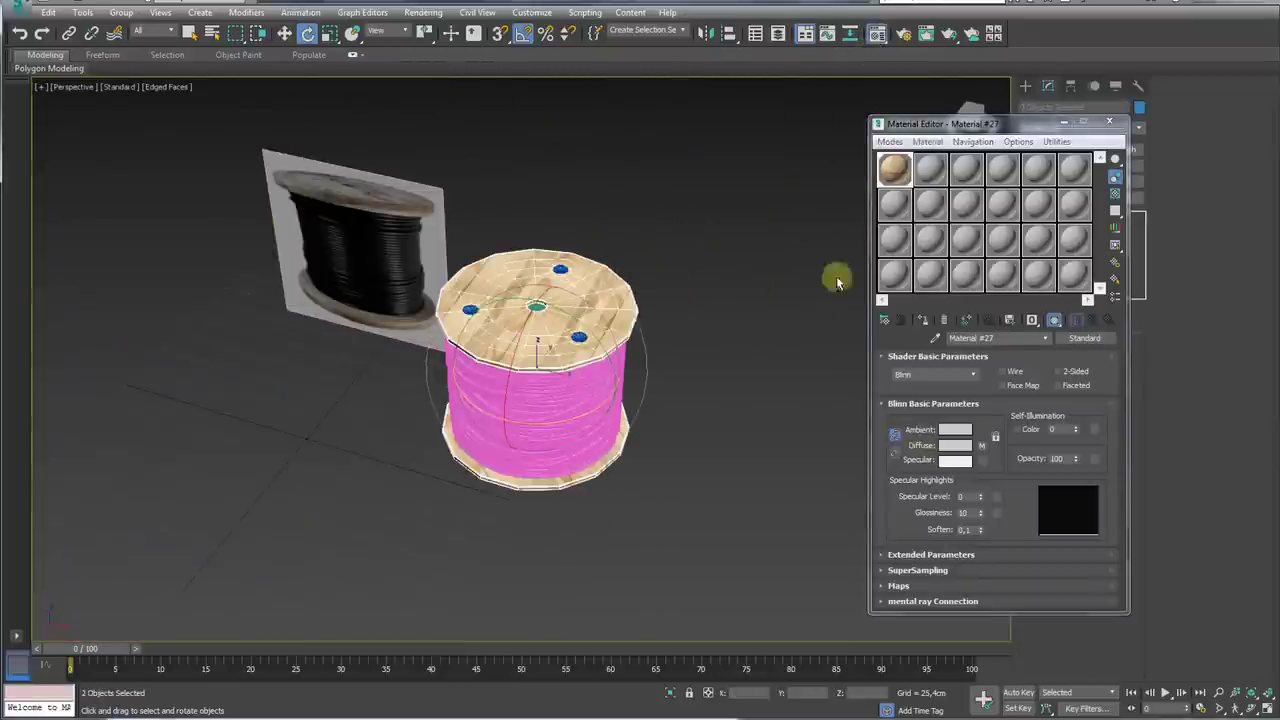
left_click_drag(985, 130, 845, 182)
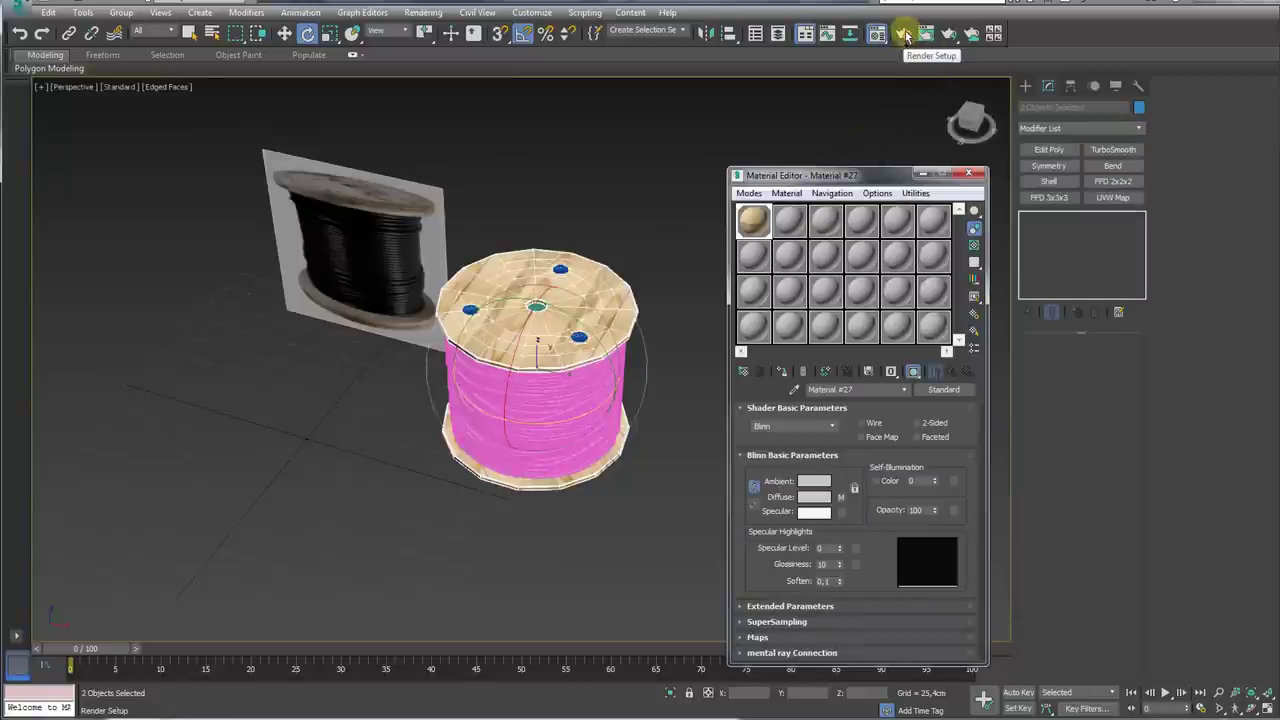
Step: Set the production renderer to V-Ray Adv 3.40.01 in Render Setup
left_click(903, 35)
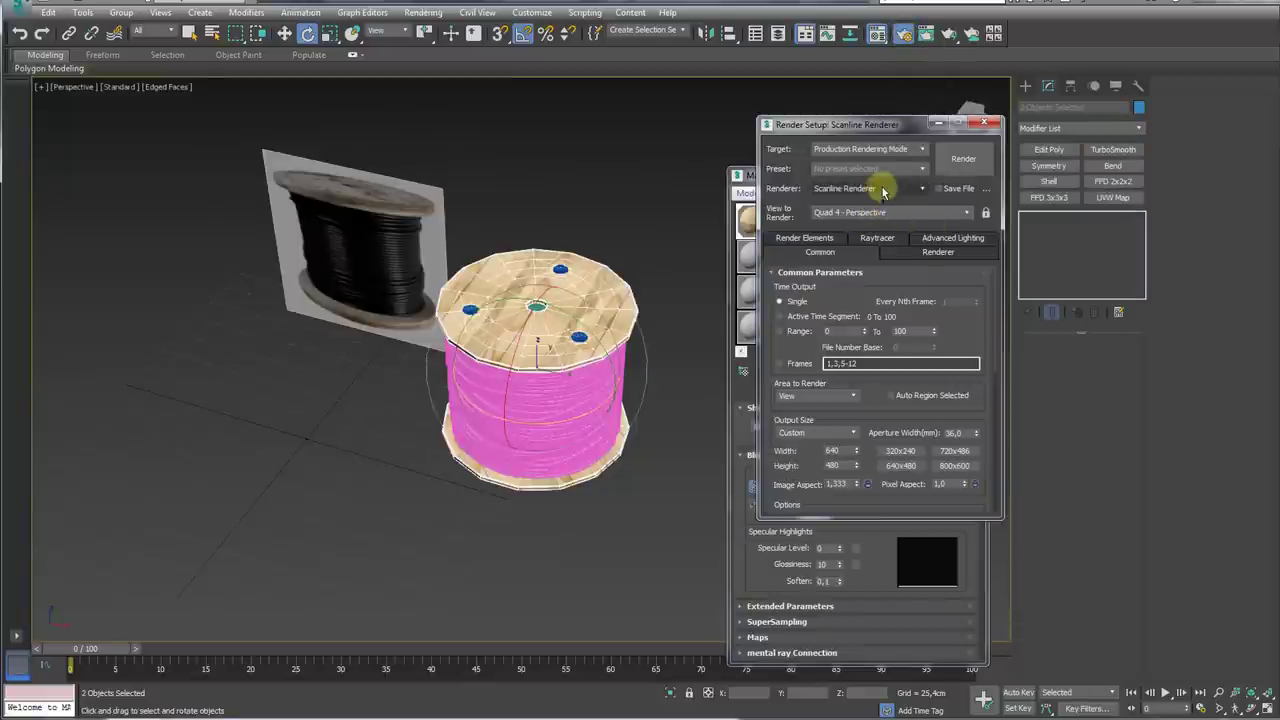
left_click(872, 188)
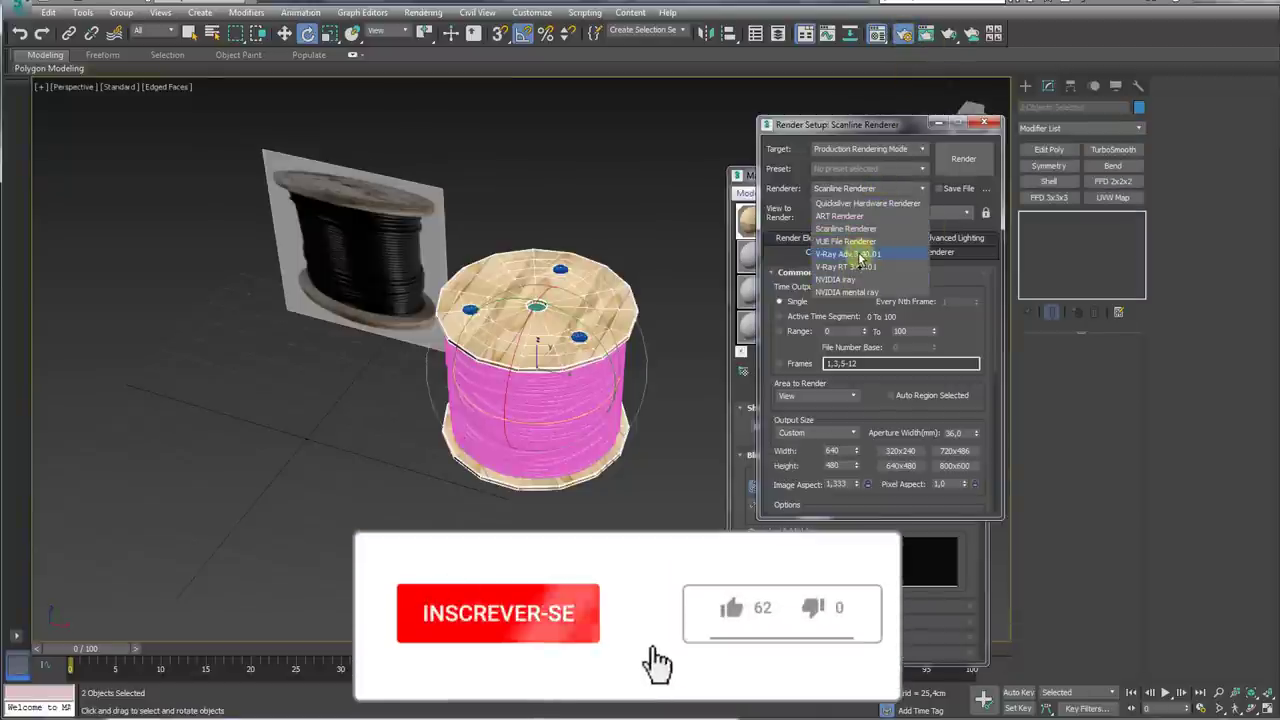
left_click(848, 254)
left_click_drag(937, 128, 503, 100)
left_click(514, 80)
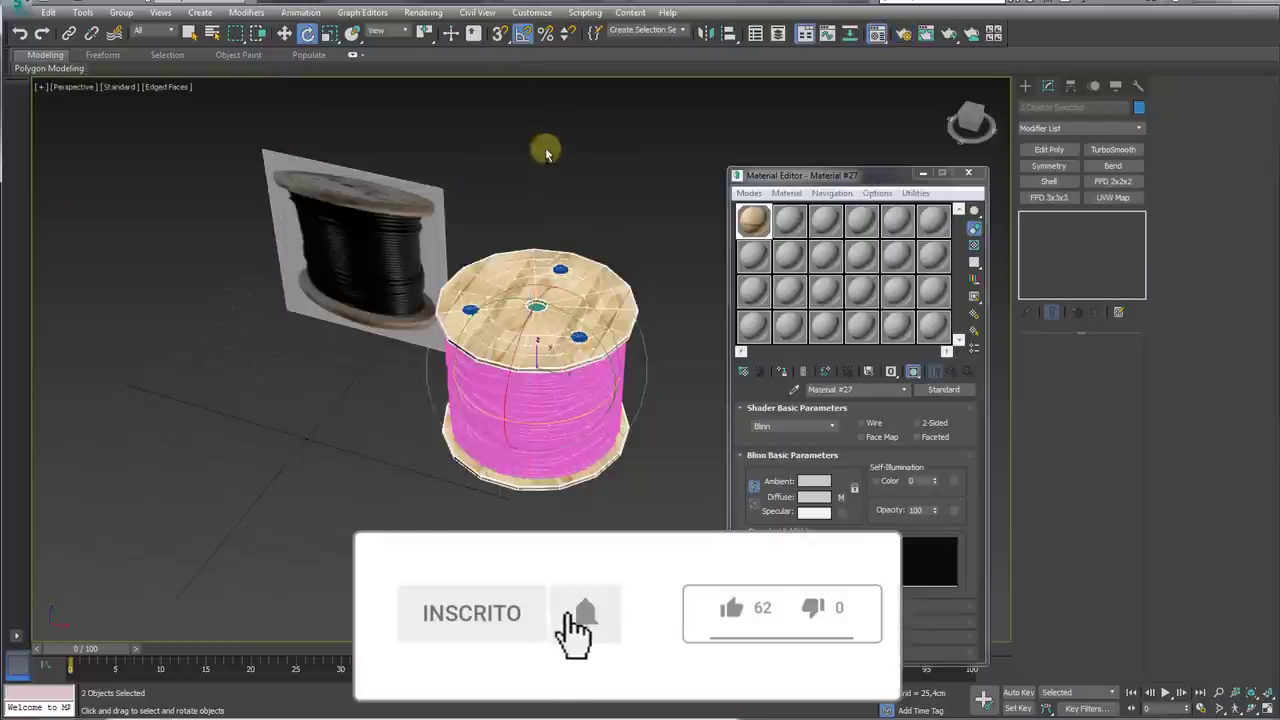
middle_click_drag(540, 148, 540, 157, "alt")
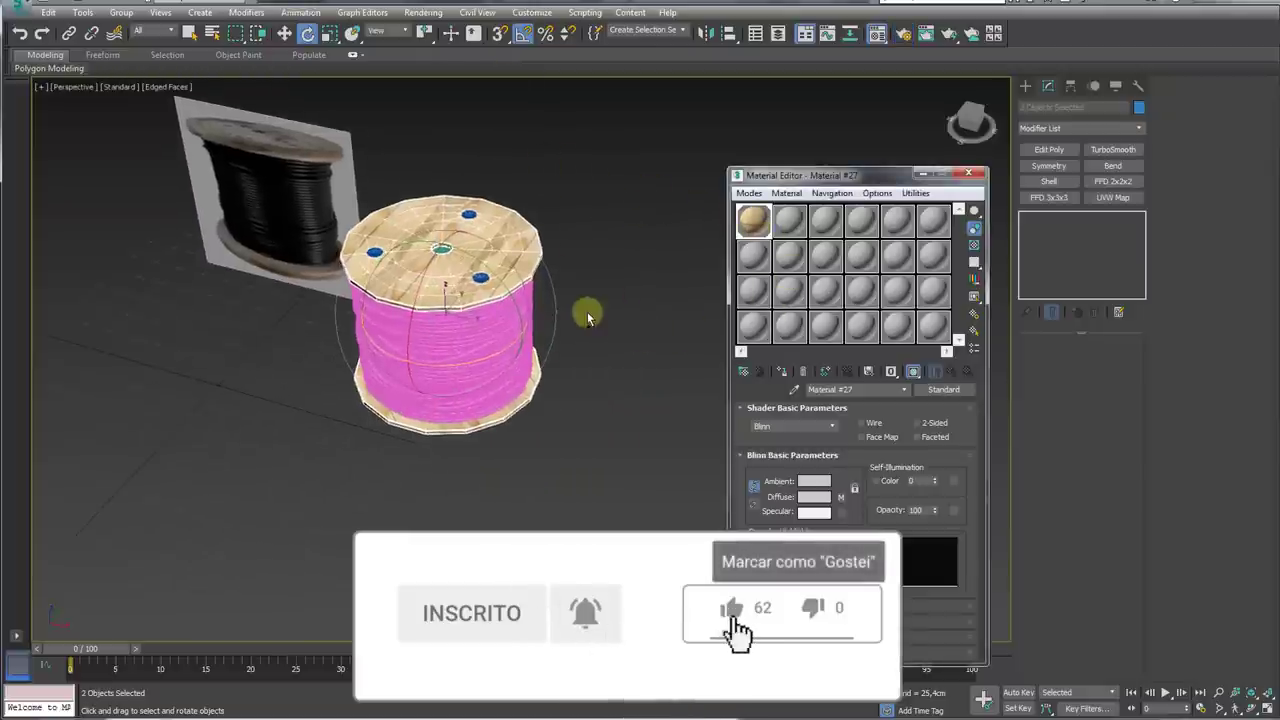
middle_click_drag(586, 309, 574, 283, "alt")
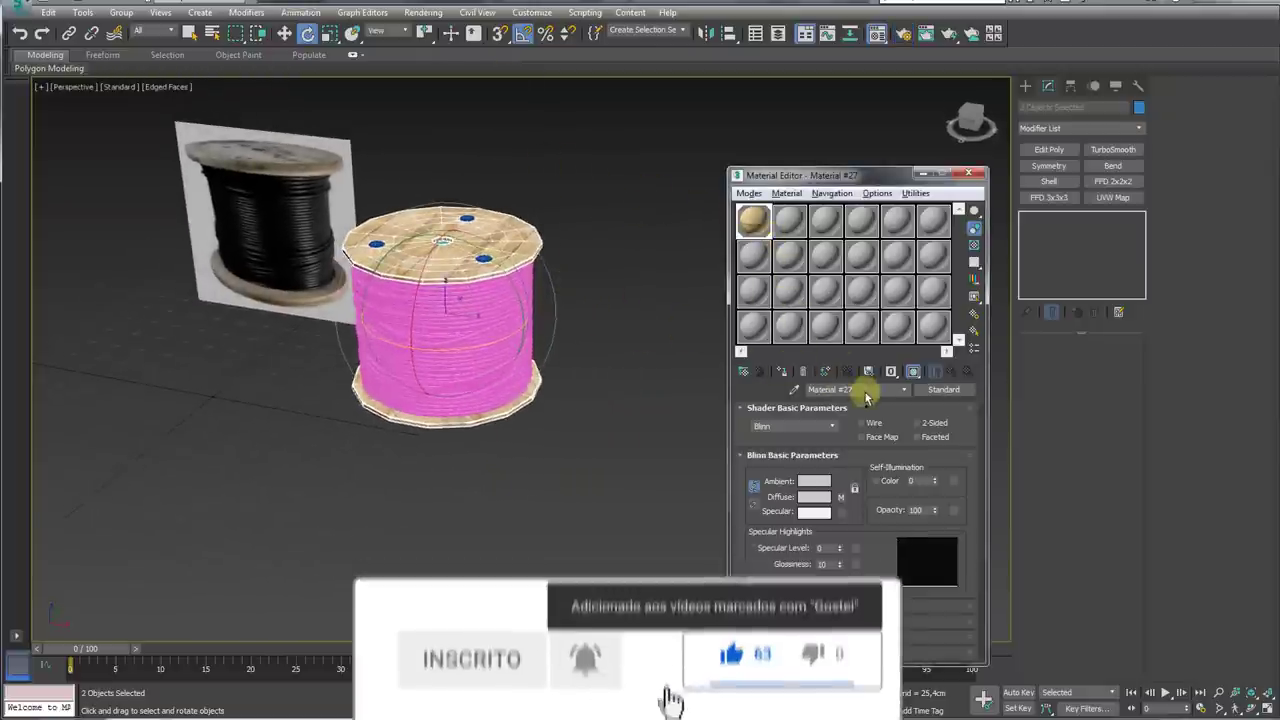
Step: Change Material #27 from Standard to VRayMtl using the V-Ray list in the Material/Map Browser
left_click(945, 390)
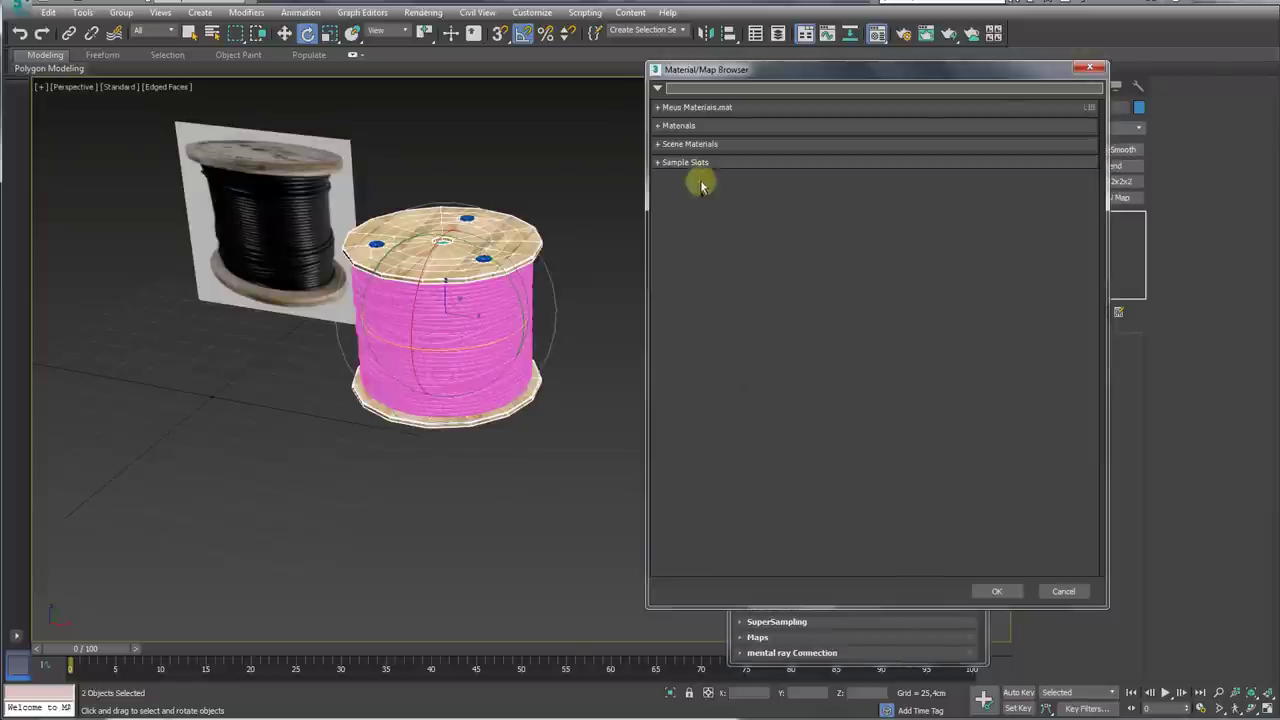
left_click(660, 127)
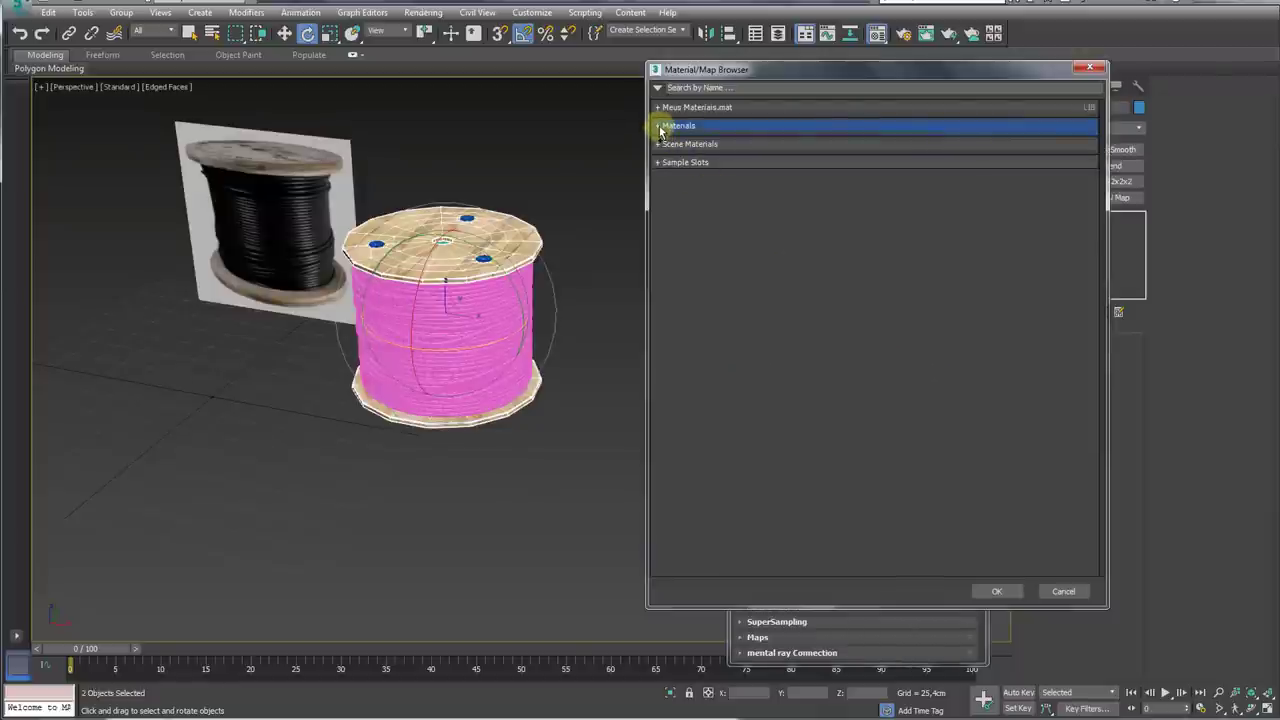
left_click(658, 127)
scroll(702, 320, "down", 3)
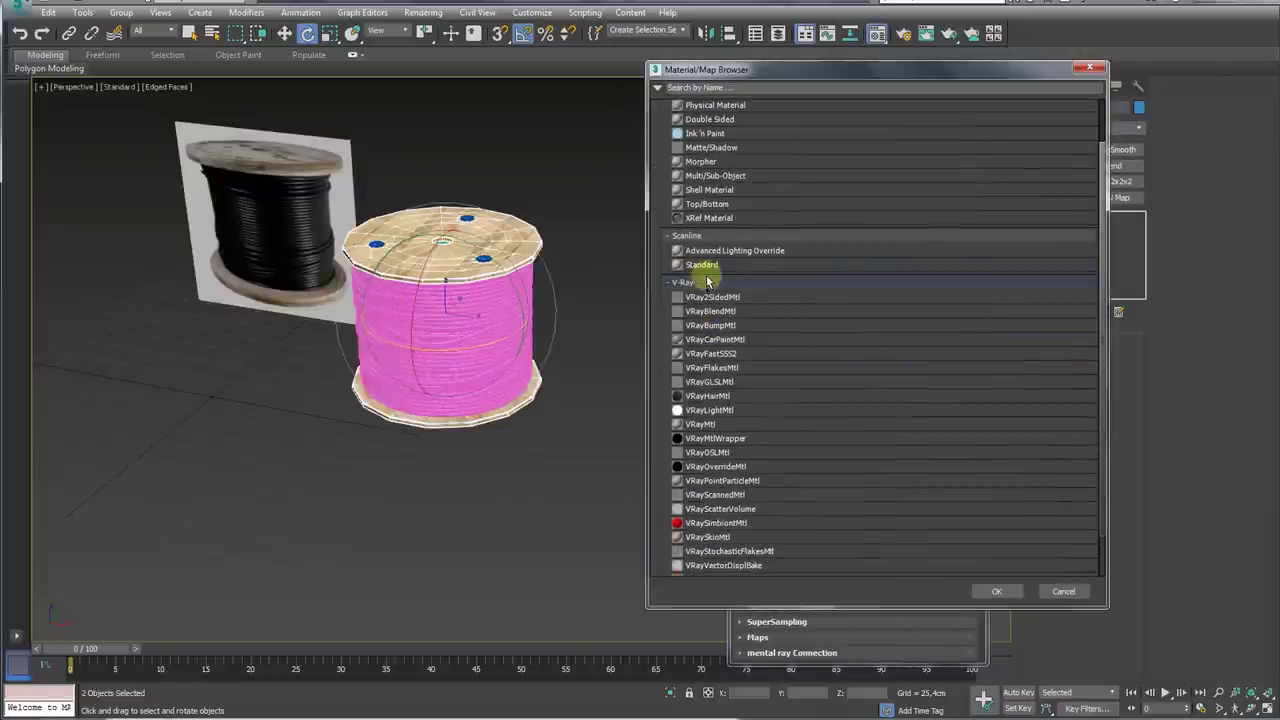
left_click(706, 284)
left_click(668, 333)
scroll(690, 360, "down", 3)
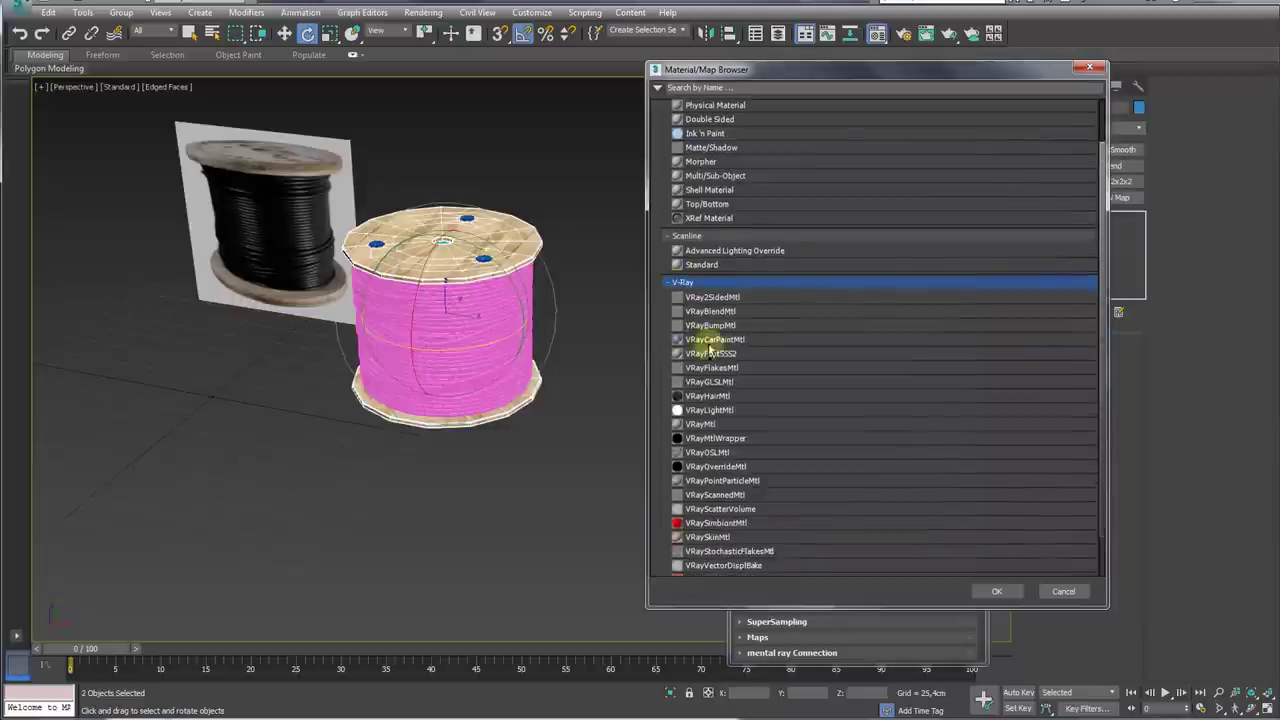
double_click(703, 410)
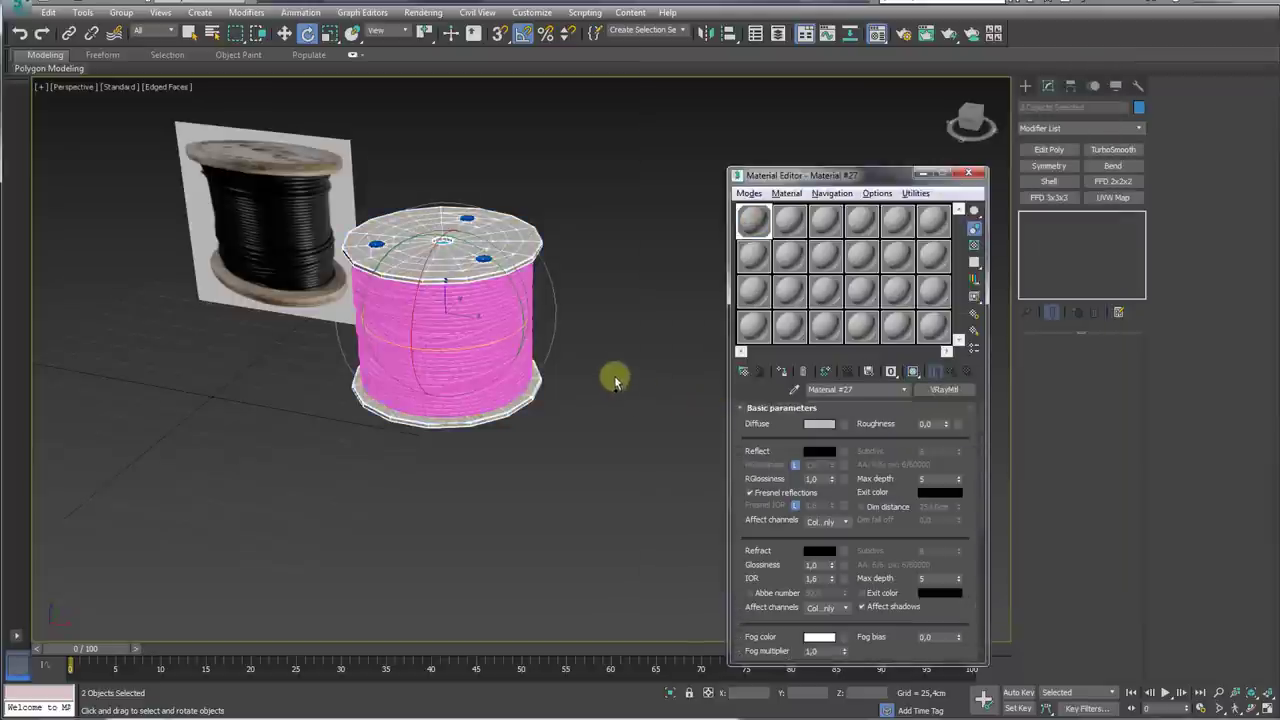
key("z")
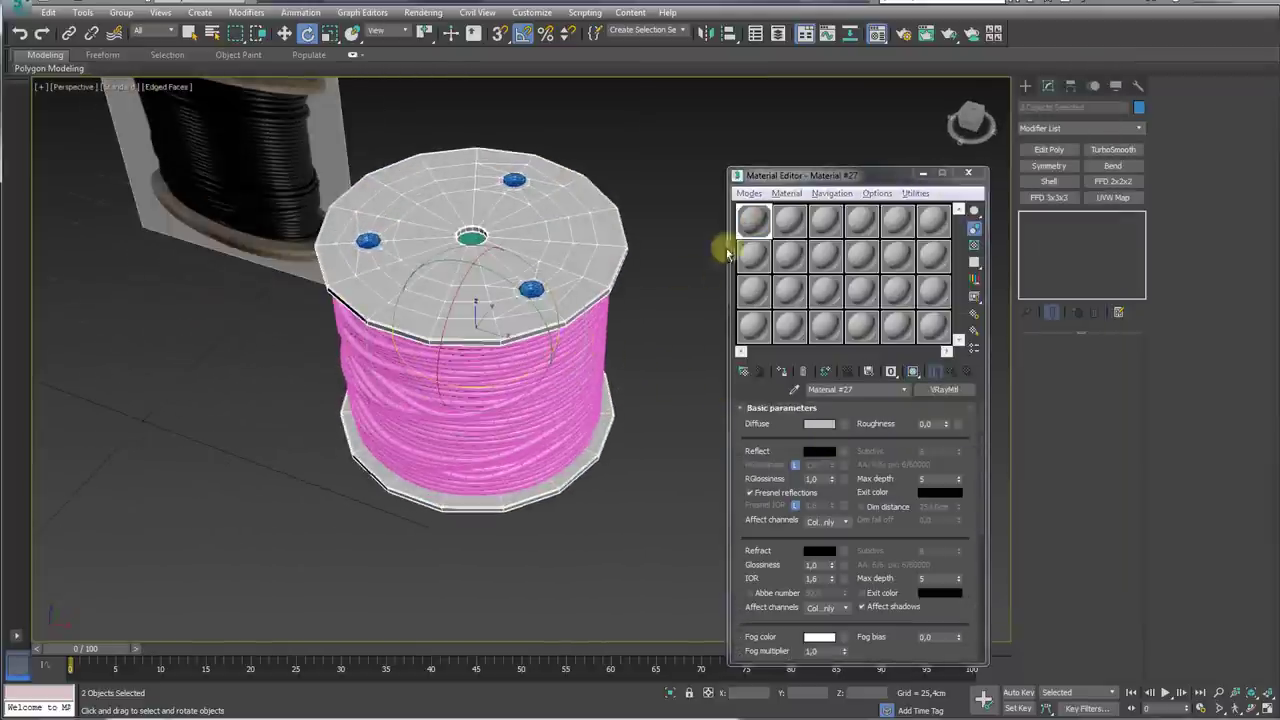
Step: Create Material #29 by dragging pinus.jpg from the Textures folder into the Material Editor
left_click(70, 714)
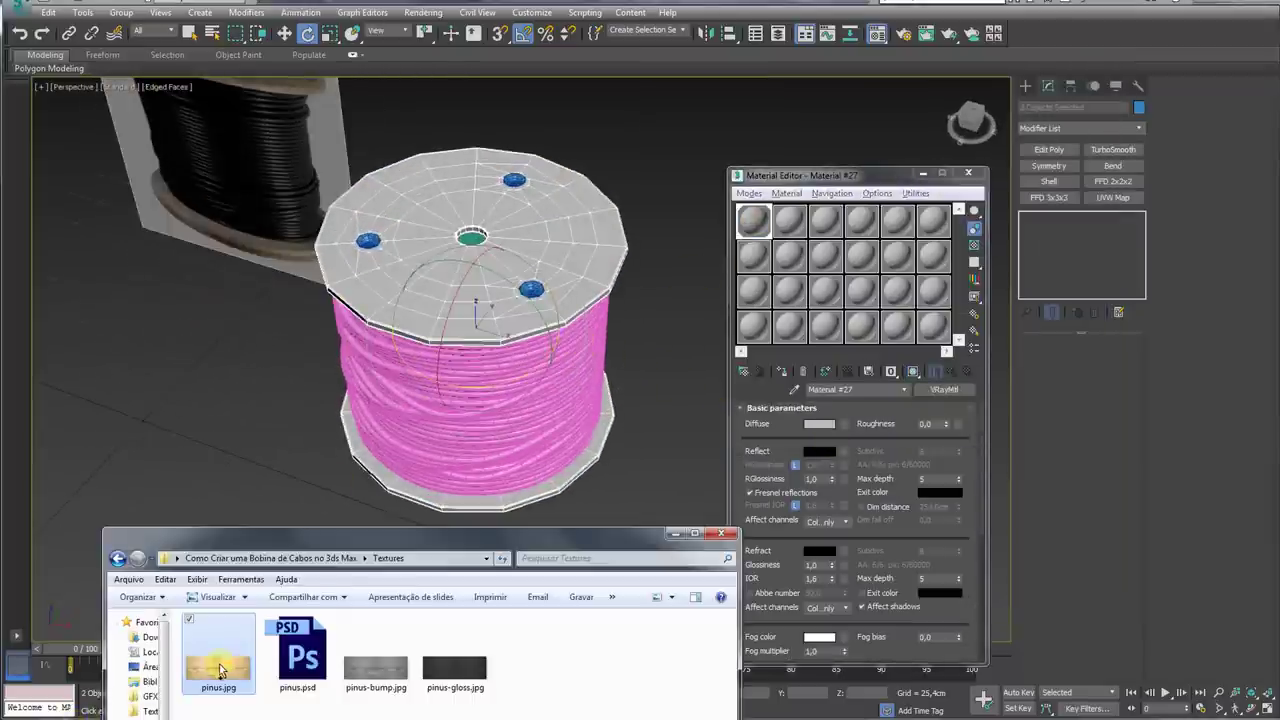
left_click_drag(220, 670, 716, 305)
left_click_drag(788, 228, 786, 226)
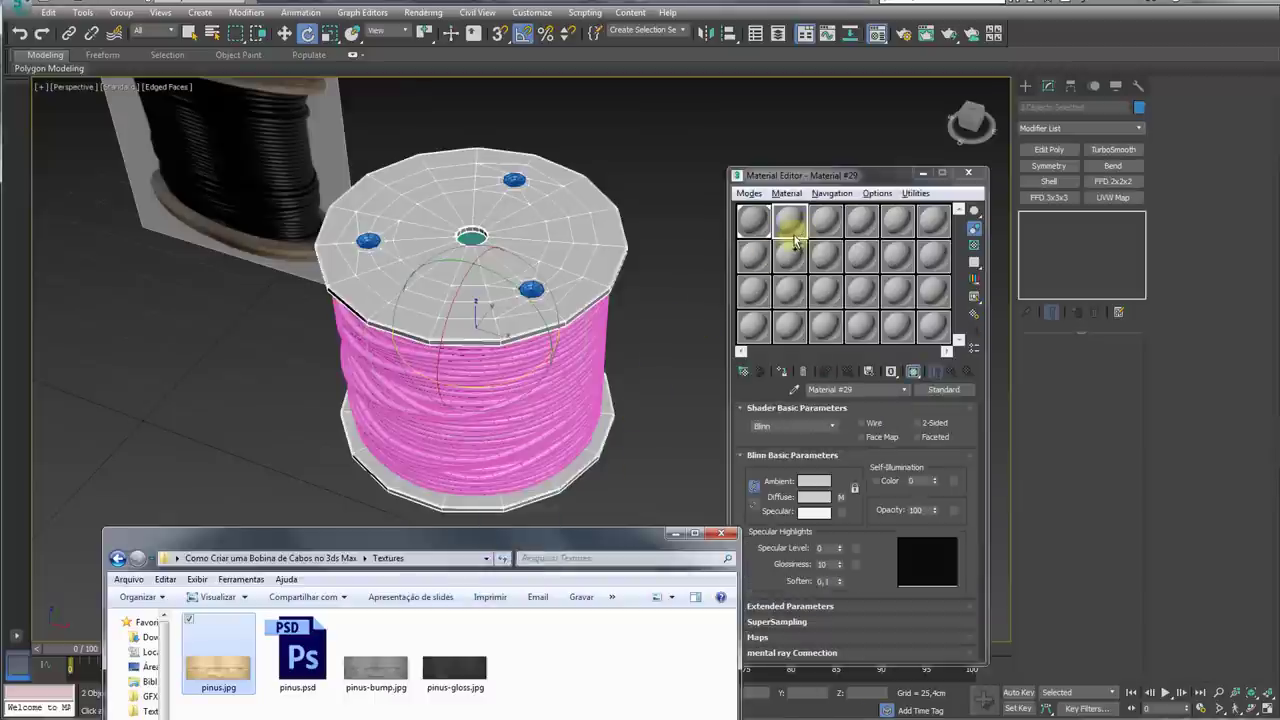
left_click(783, 224)
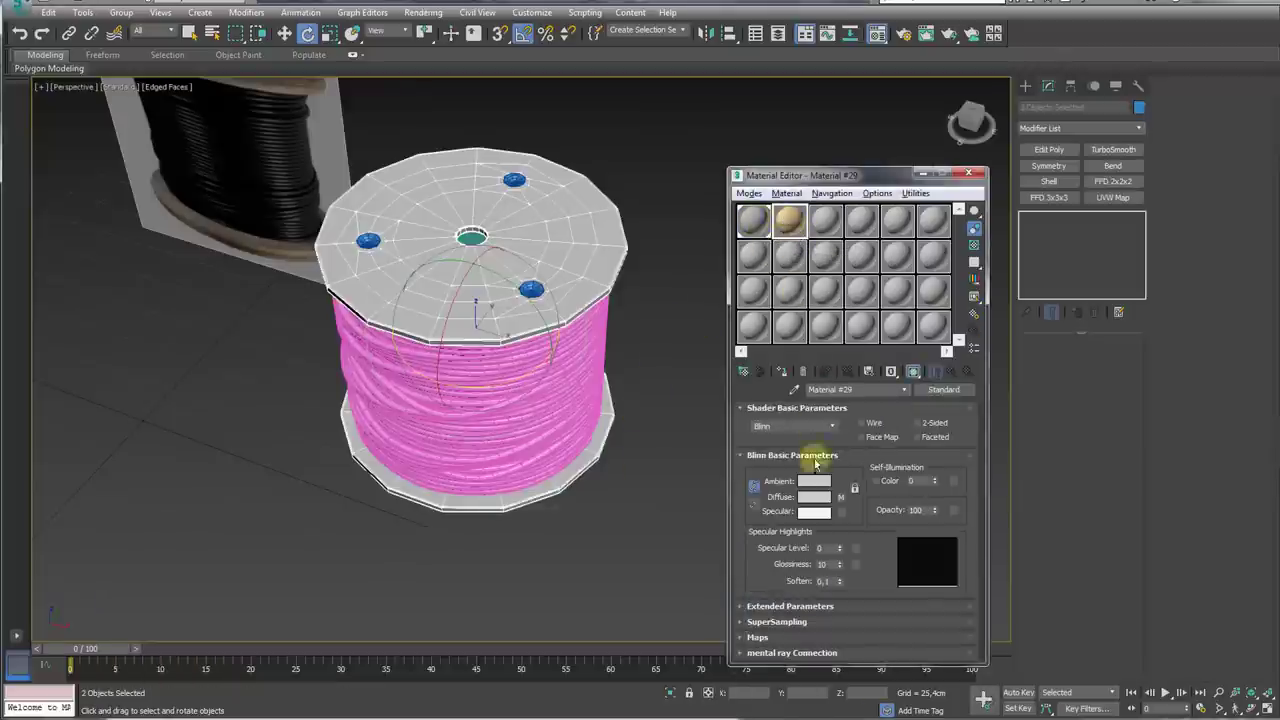
Step: Paste the pine Bitmap as an instance into Material #27's Diffuse and show it in the viewport
right_click(845, 499)
left_click(876, 520)
left_click(753, 220)
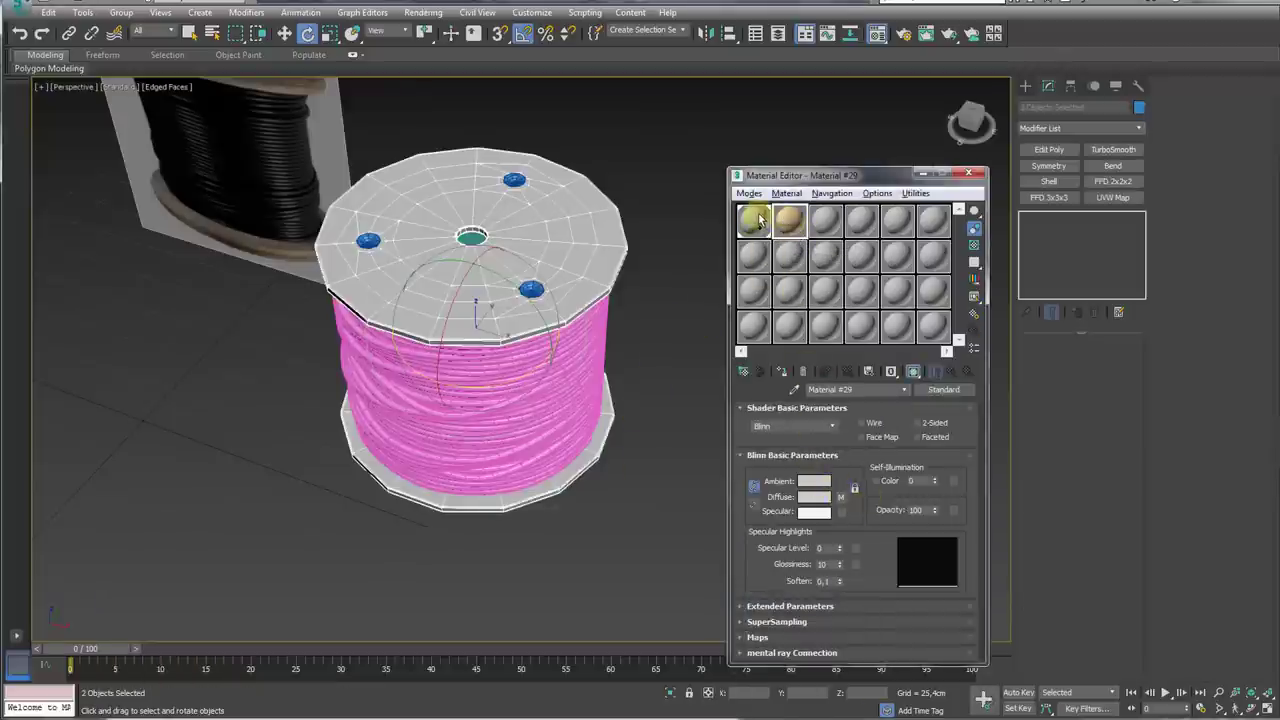
right_click(845, 427)
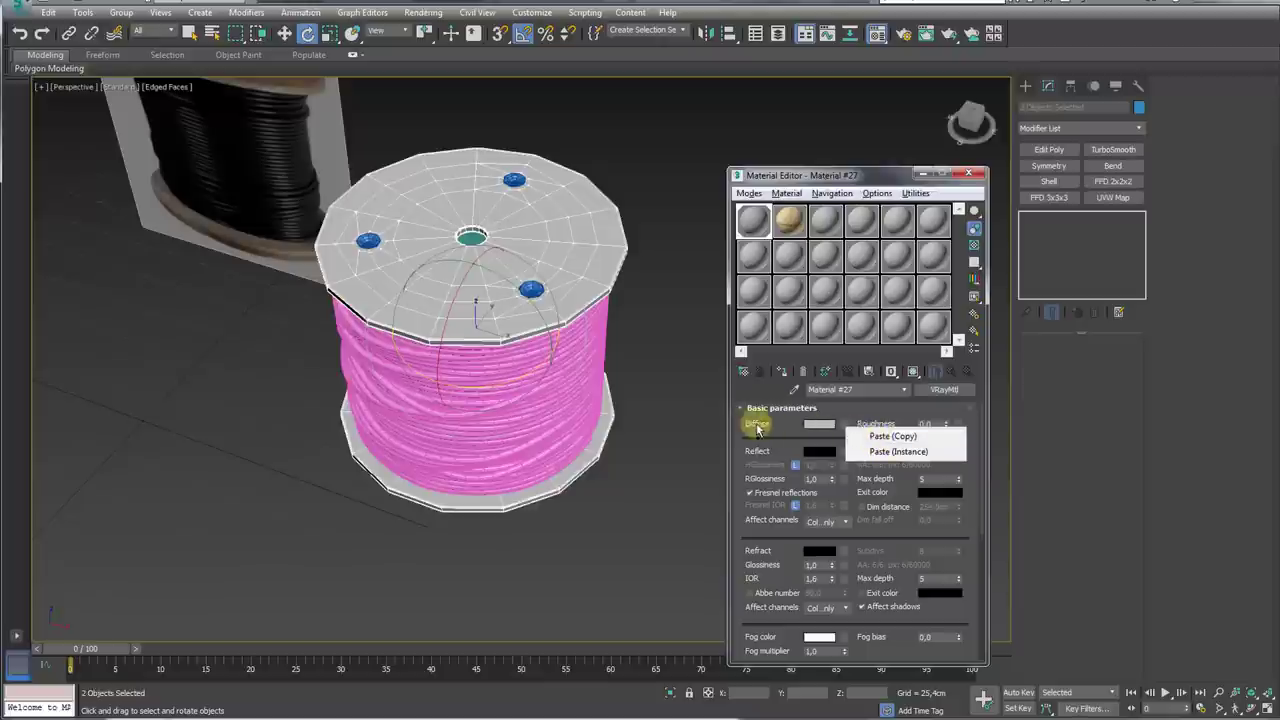
left_click(893, 437)
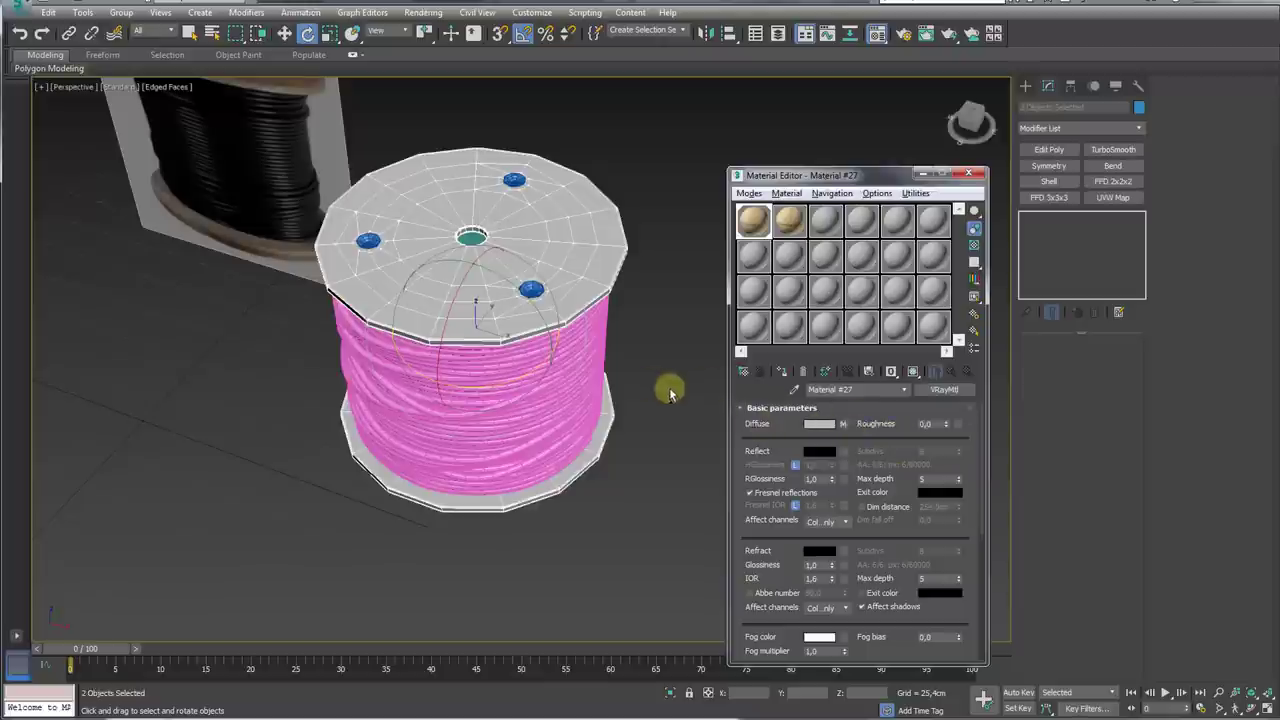
left_click(912, 374)
mouse_move(623, 329)
middle_mouse_down("alt")
mouse_move(623, 349)
mouse_move(624, 321)
middle_mouse_up("alt")
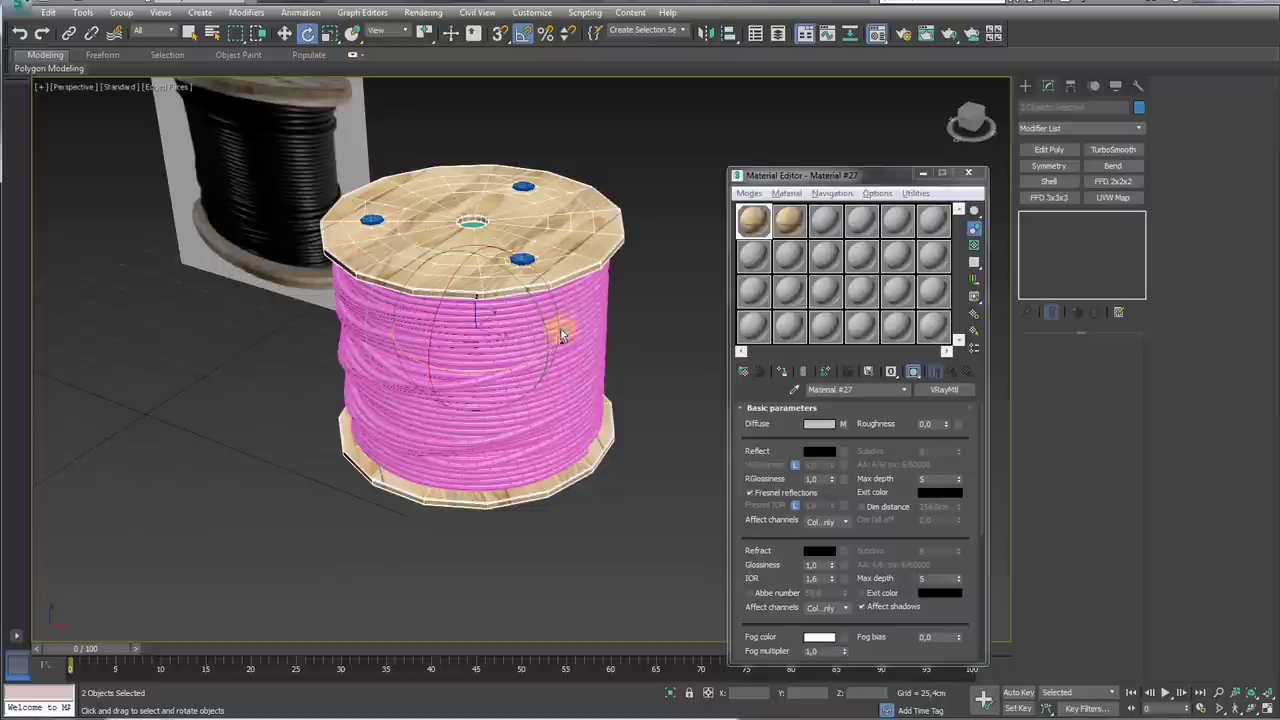
middle_click_drag(555, 345, 587, 272, "alt")
Step: Open an enlarged preview window of the wood material, moved left and resized
double_click(760, 226)
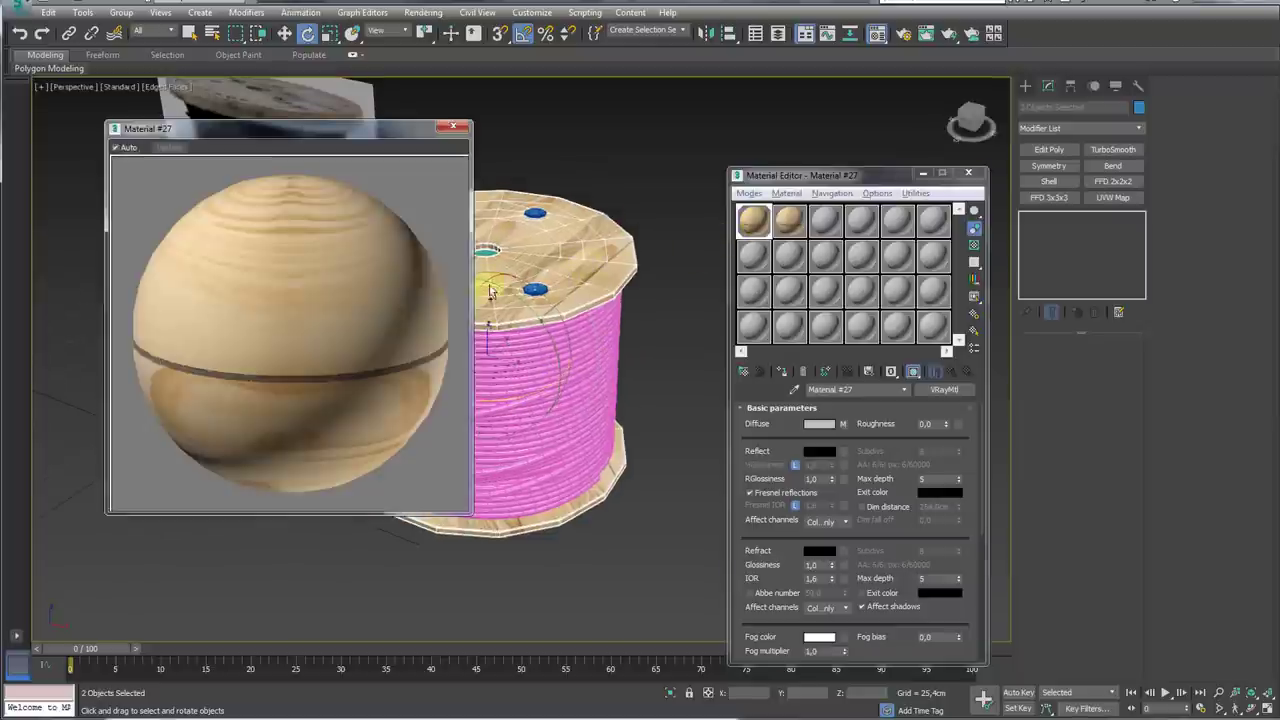
left_click_drag(371, 131, 343, 98)
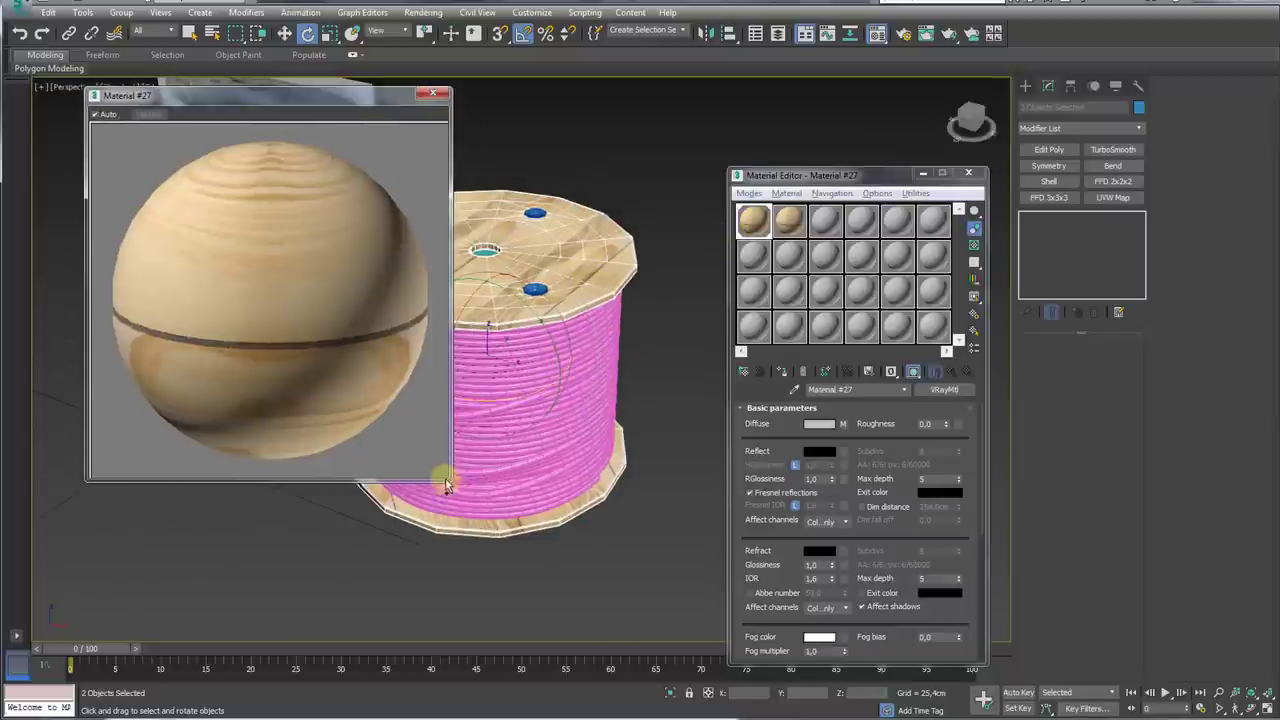
left_click_drag(446, 484, 467, 497)
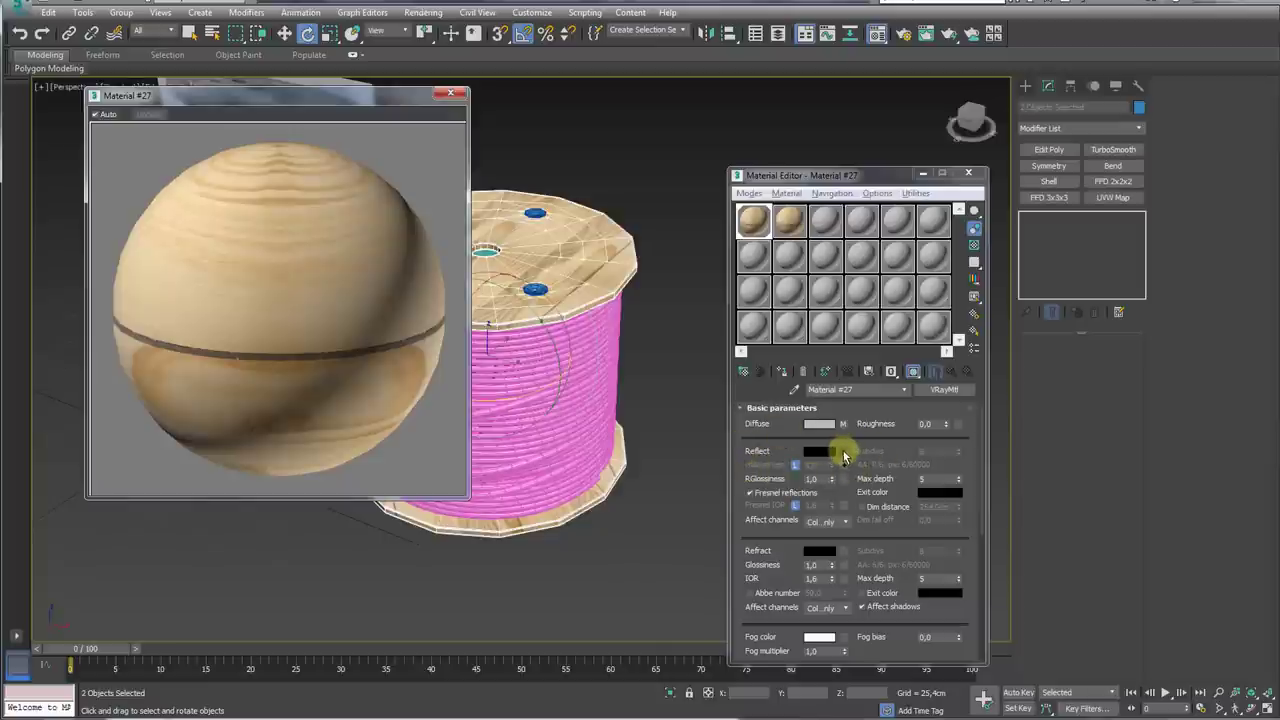
Step: Load pinus-gloss.jpg from the Textures folder as a Bitmap in the Reflect slot
left_click(843, 454)
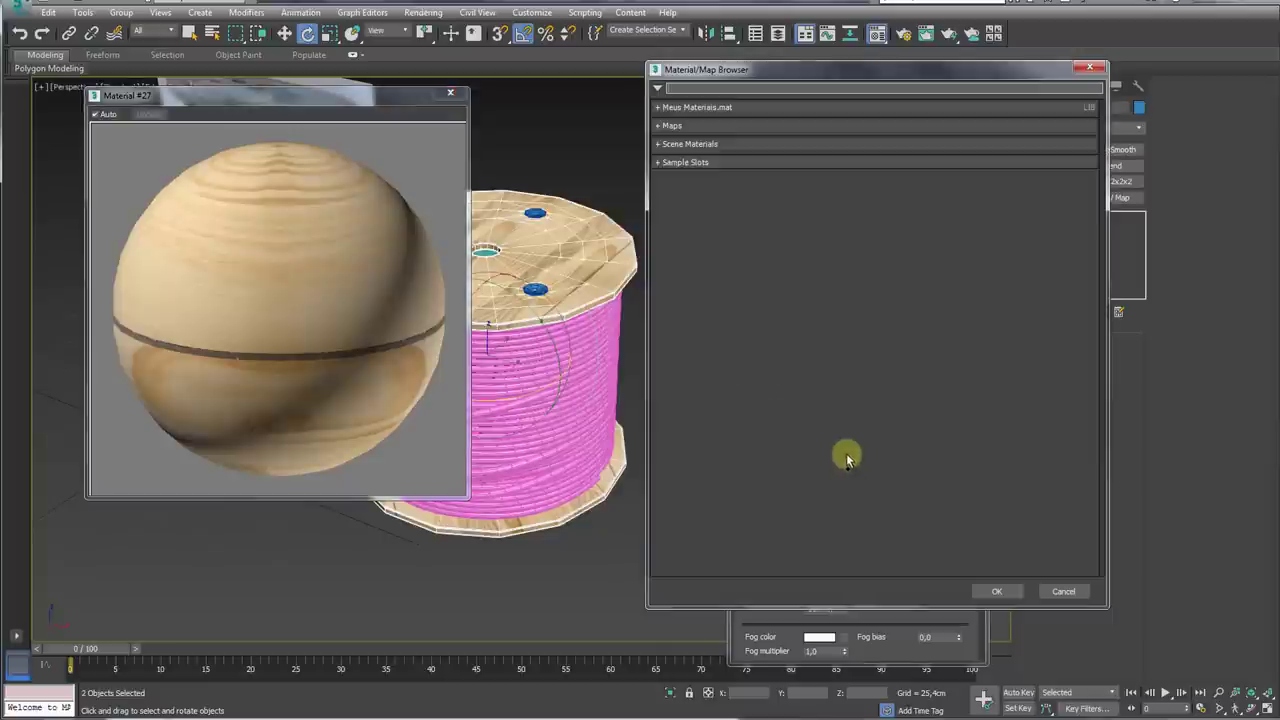
left_click(658, 127)
double_click(696, 158)
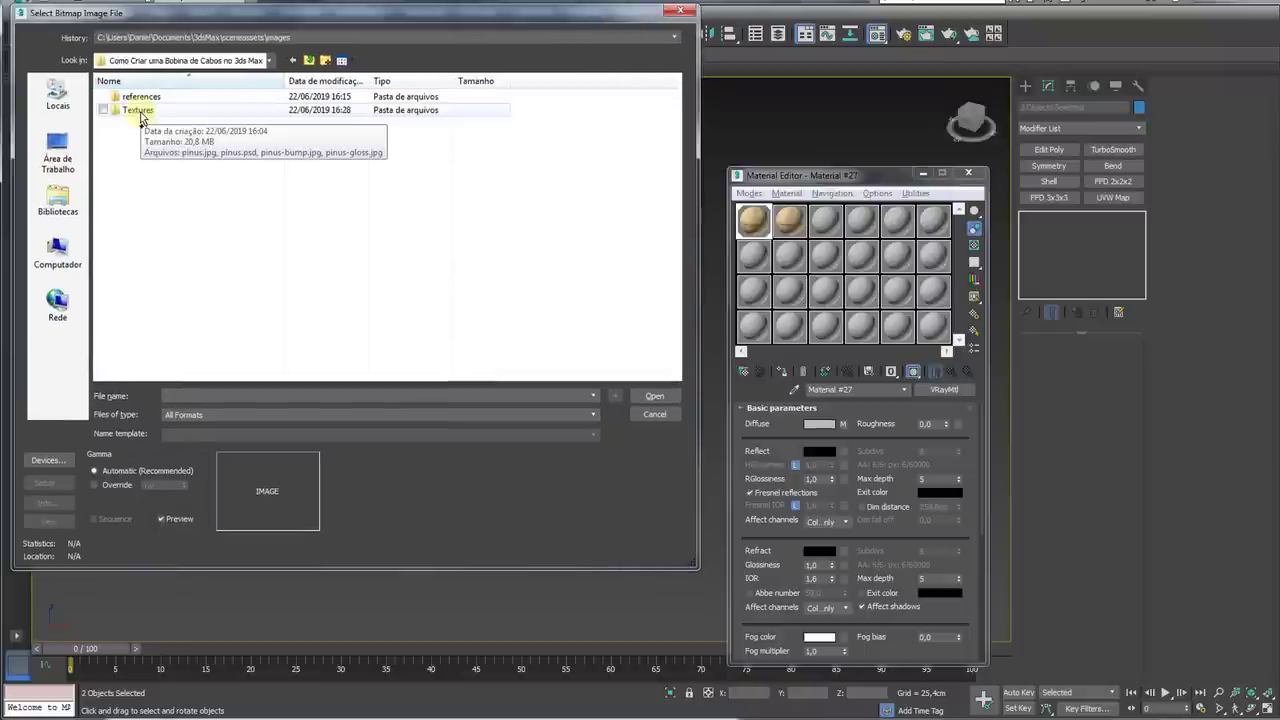
double_click(137, 112)
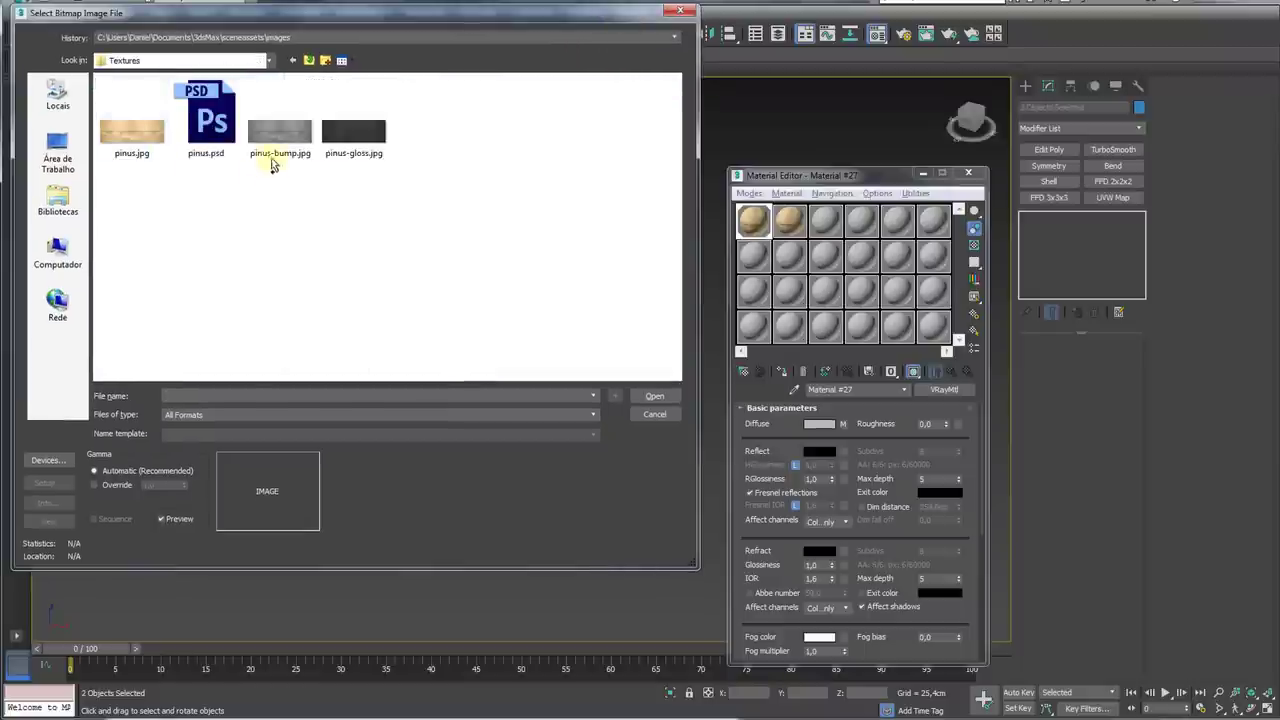
left_click(356, 137)
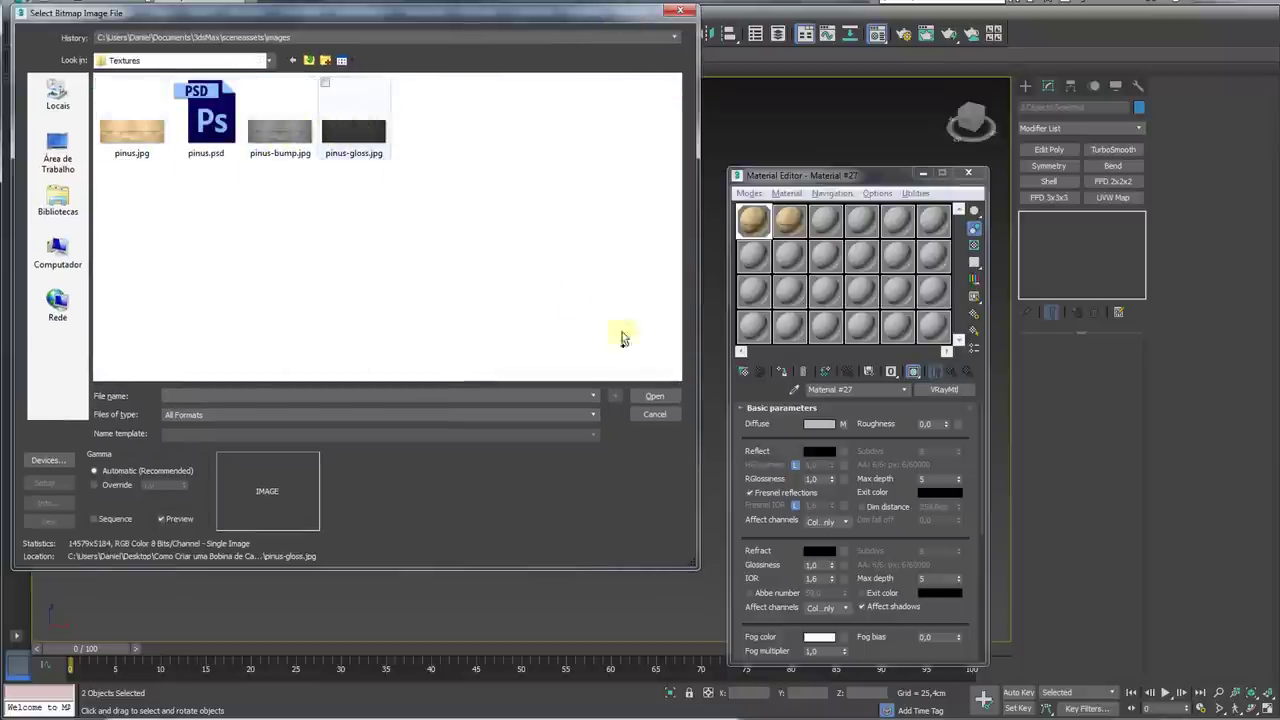
left_click(654, 395)
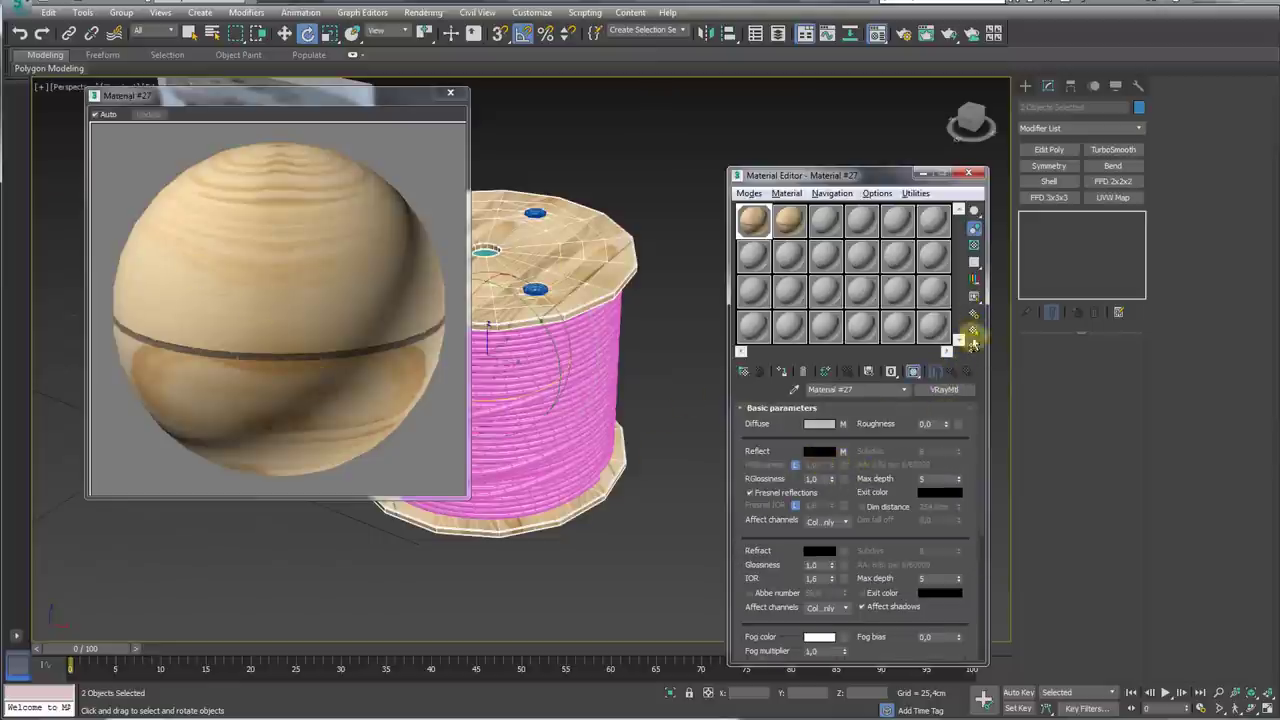
Step: Show a checkered background behind the preview sphere and expand the Maps rollout
left_click(974, 245)
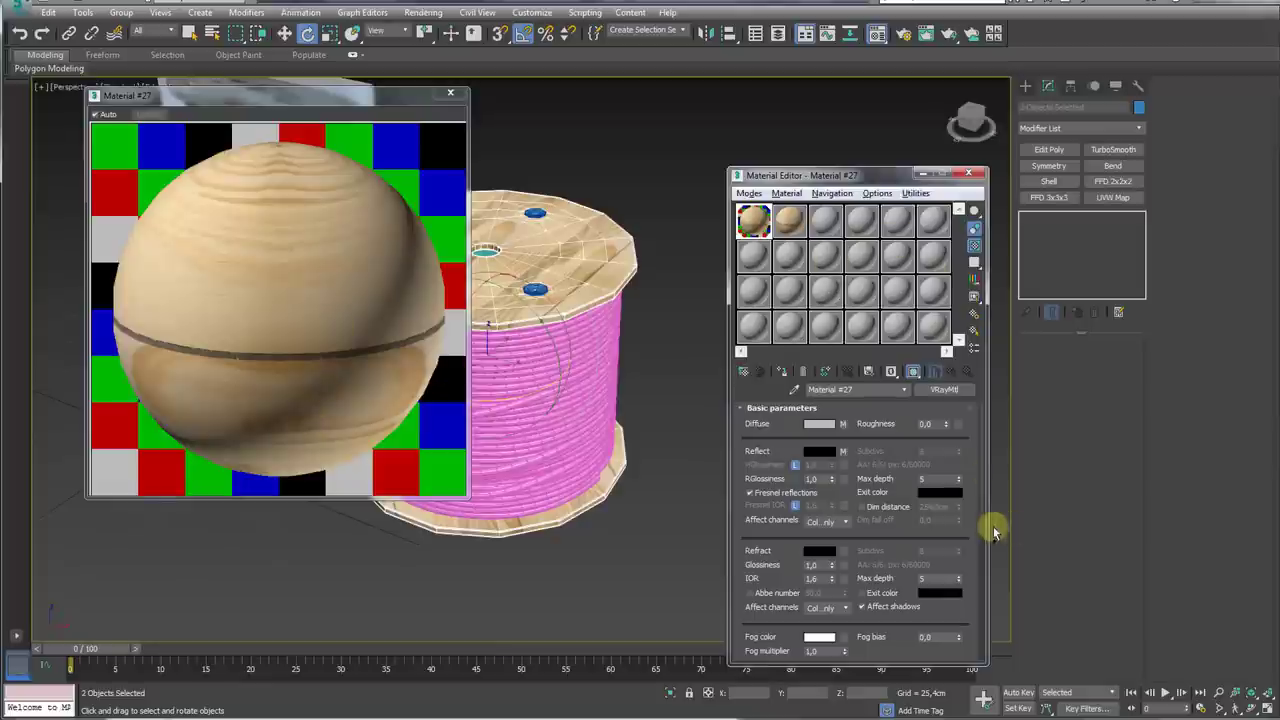
left_click_drag(970, 532, 956, 222)
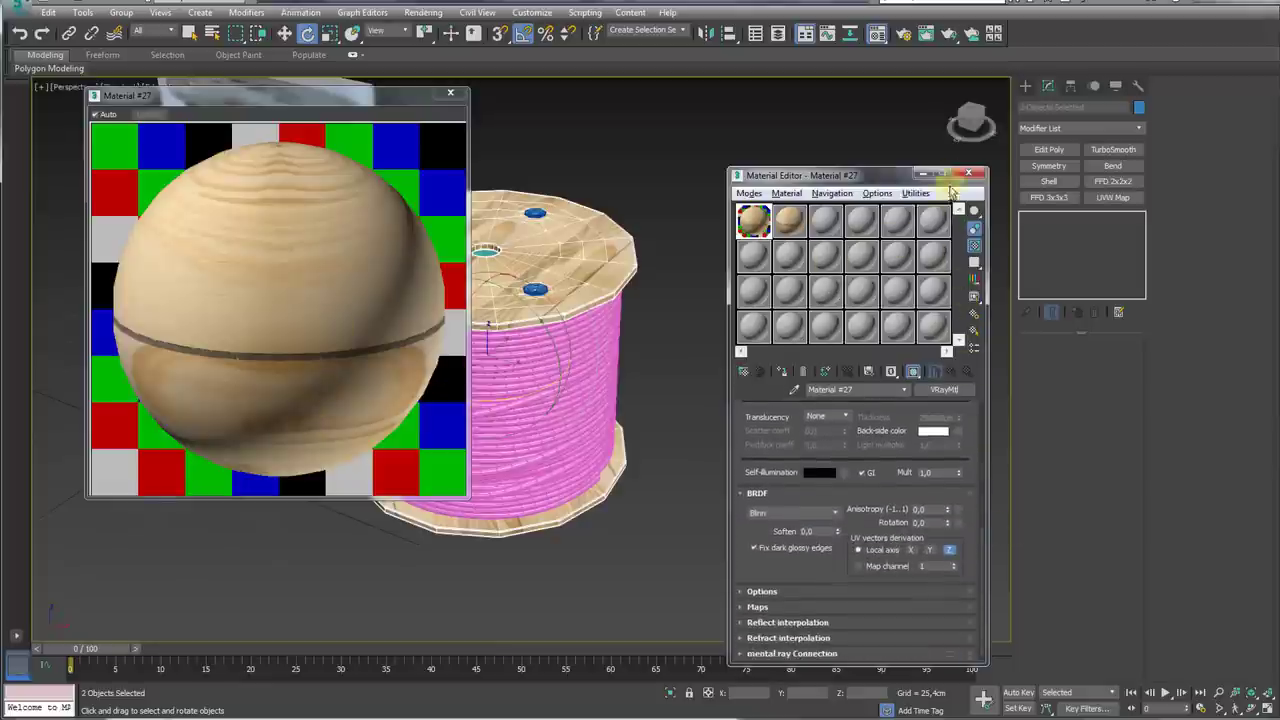
left_click(756, 608)
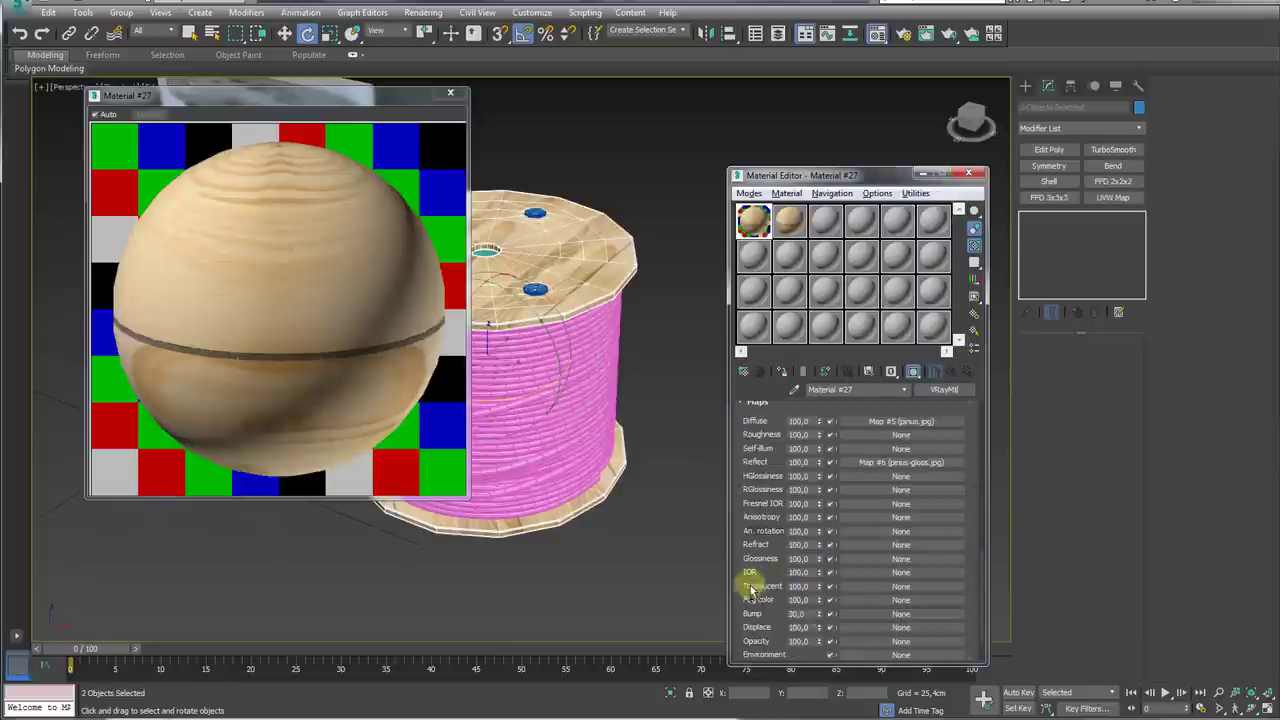
Step: Load pinus-bump.jpg as a Bitmap in the Bump slot, then close the enlarged preview
left_click_drag(749, 586, 749, 517)
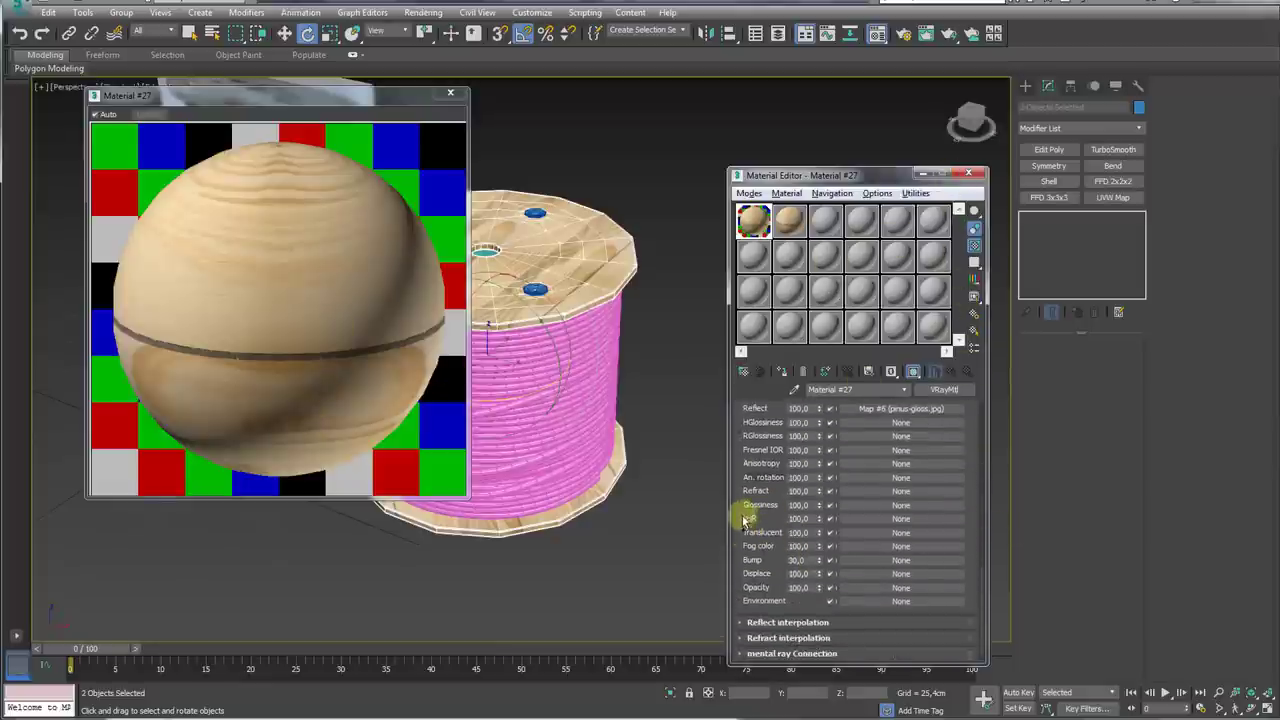
left_click(876, 566)
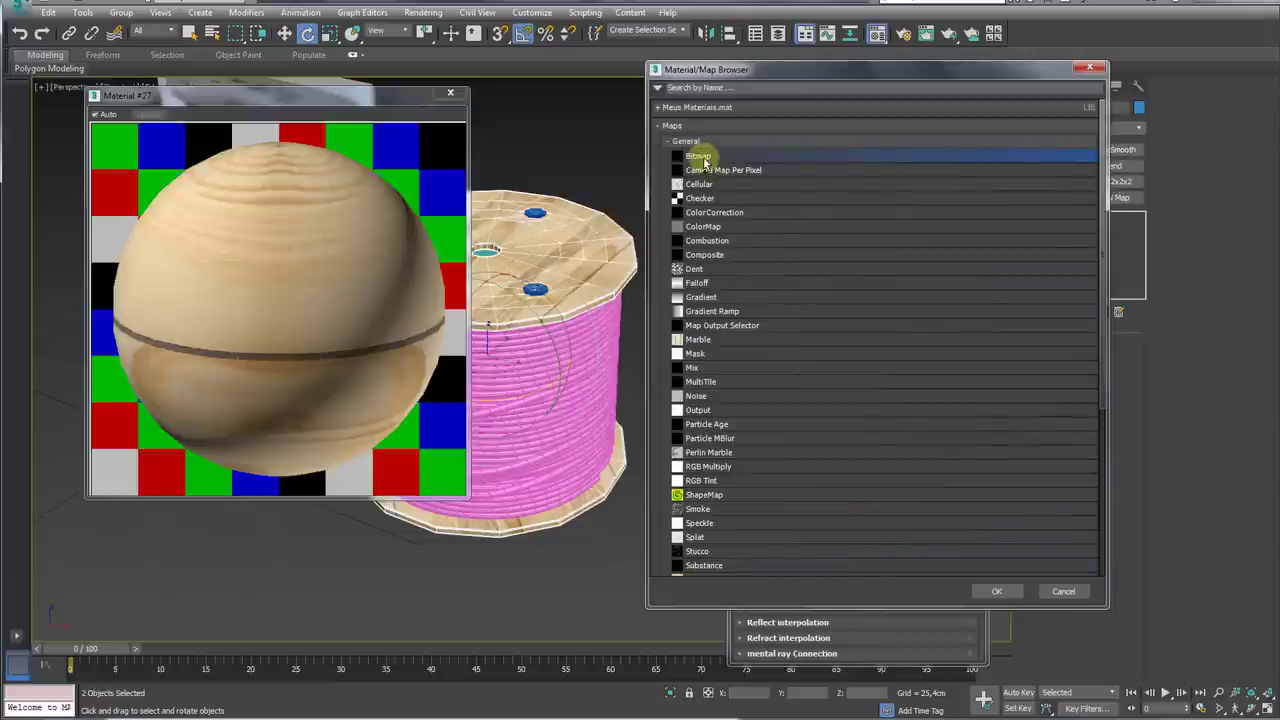
double_click(698, 168)
left_click(280, 132)
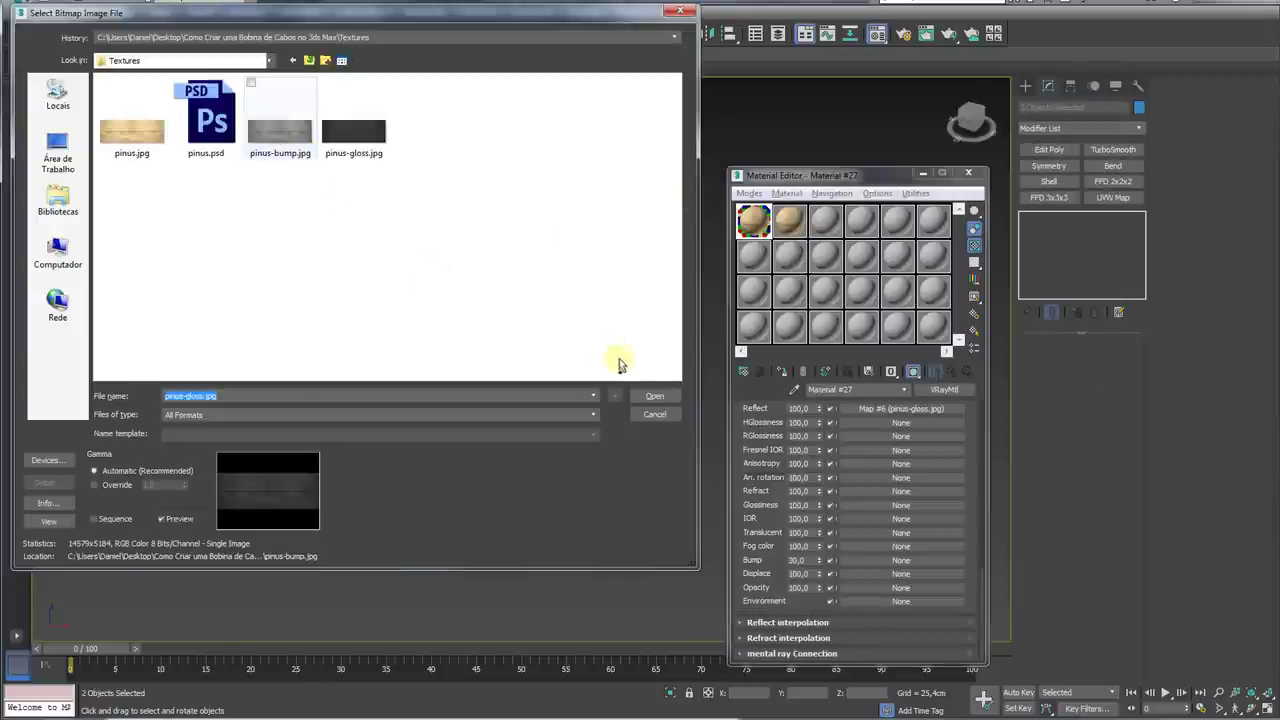
left_click(654, 396)
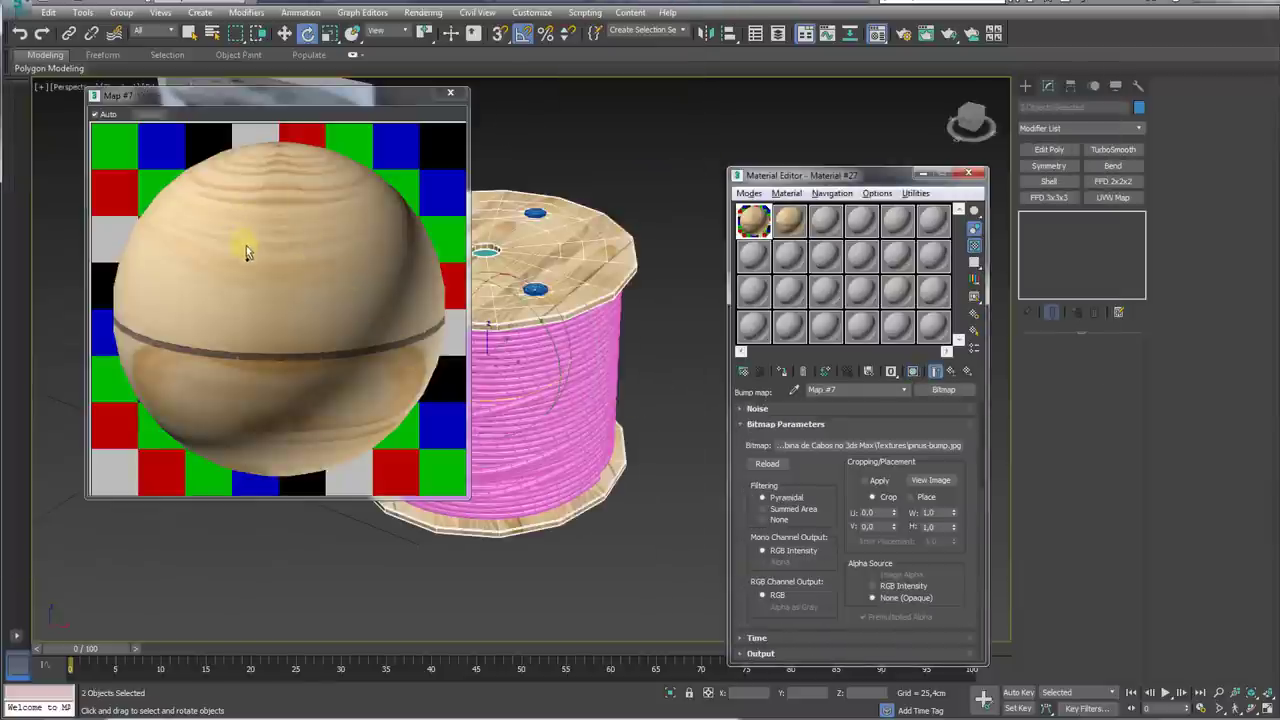
left_click_drag(314, 409, 318, 422)
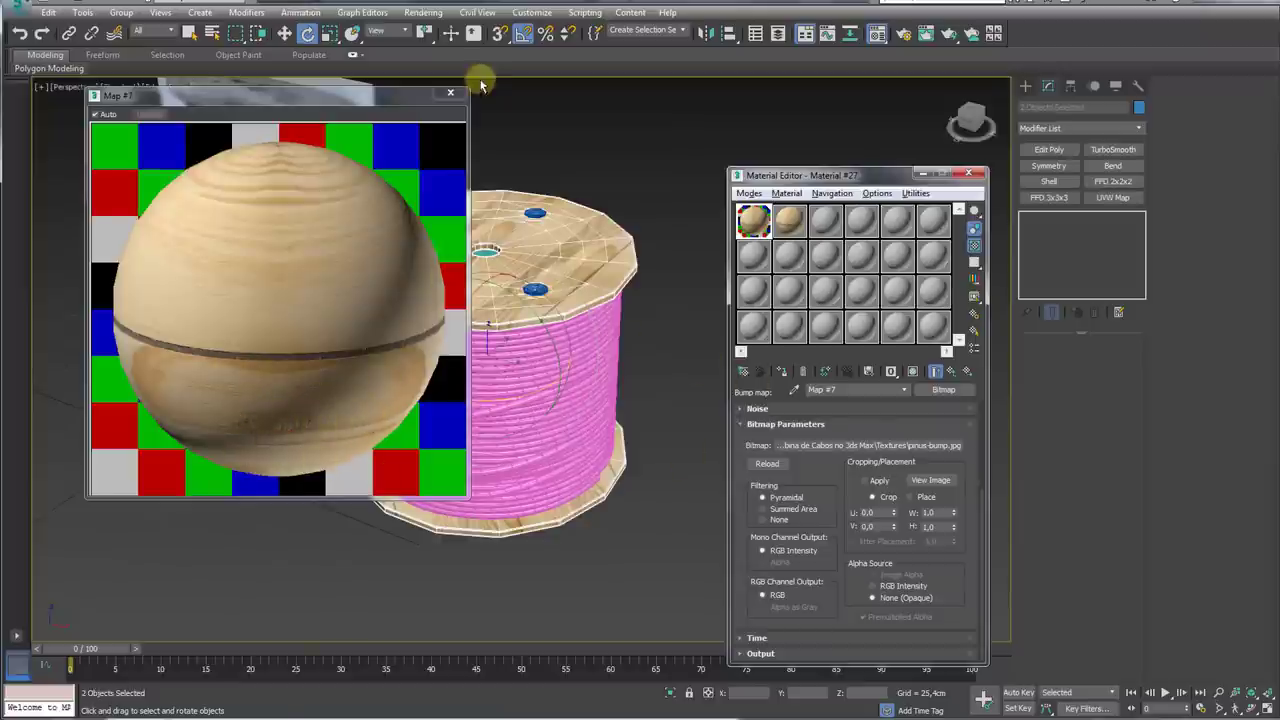
left_click(446, 96)
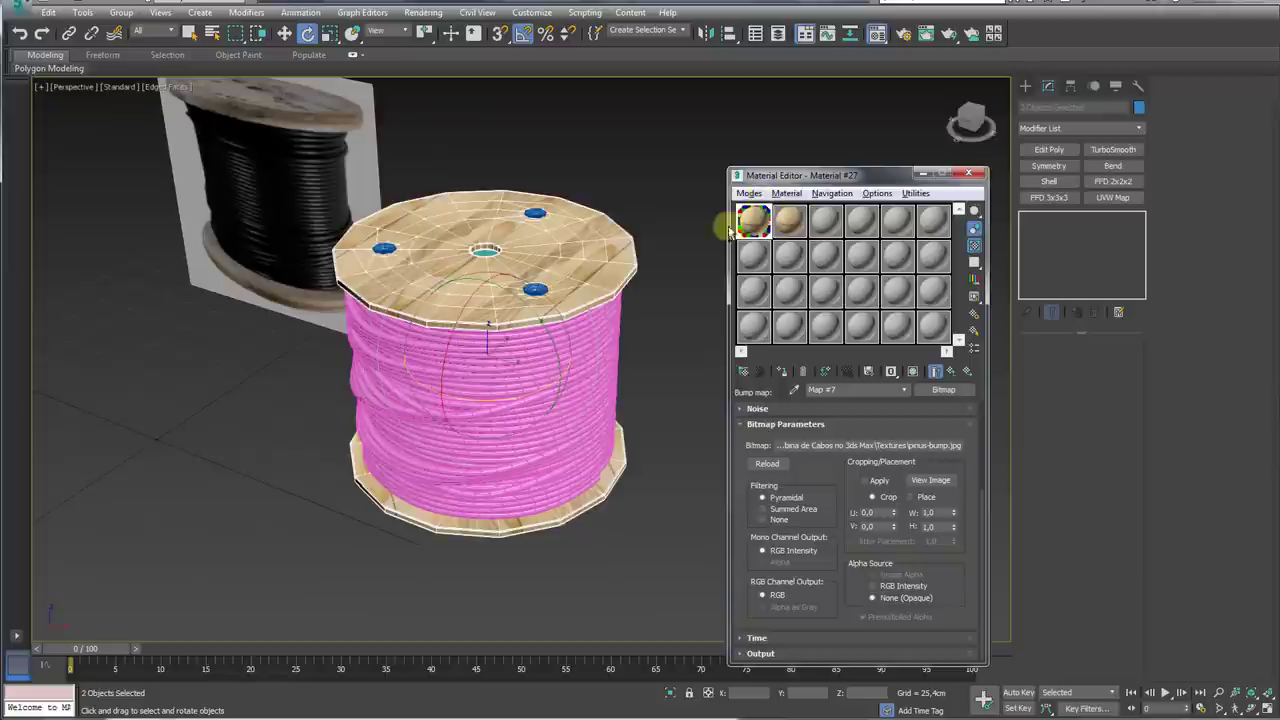
Step: Select only the top flange of the spool from a top-down view
middle_click_drag(494, 187, 495, 243, "alt")
scroll(550, 282, "up", 2)
left_click(544, 290)
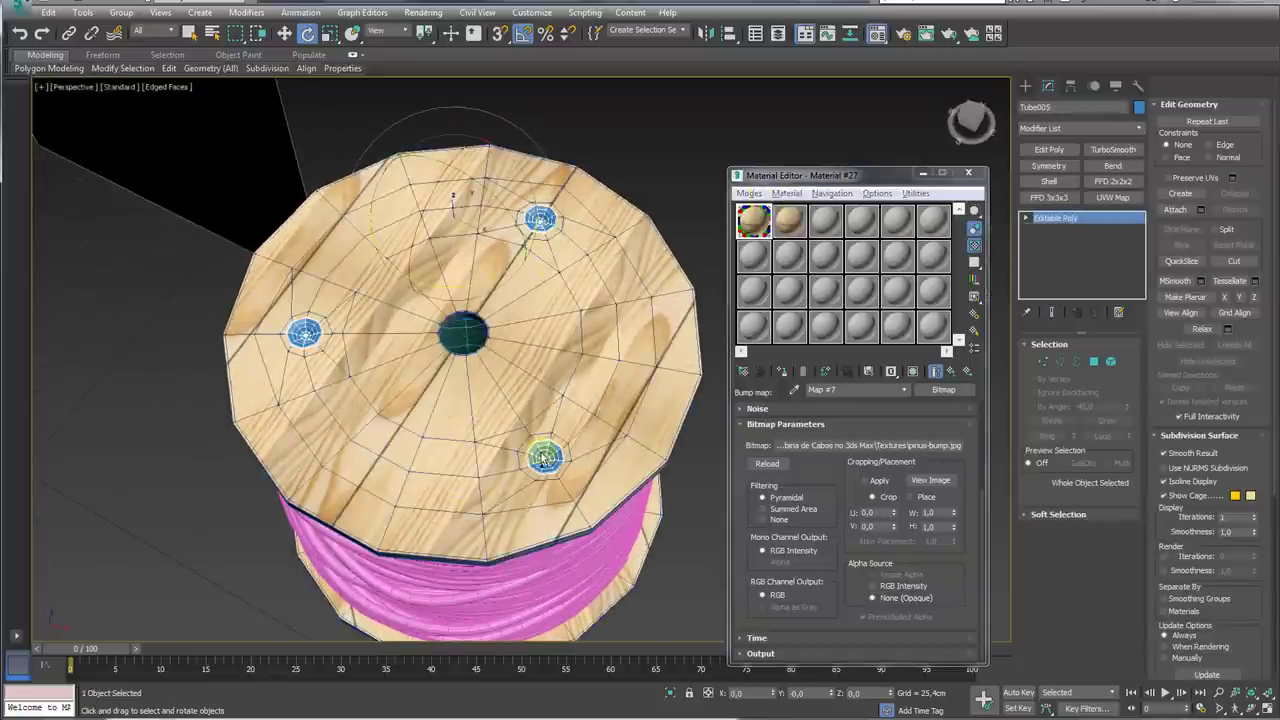
middle_click_drag(557, 414, 555, 388, "alt")
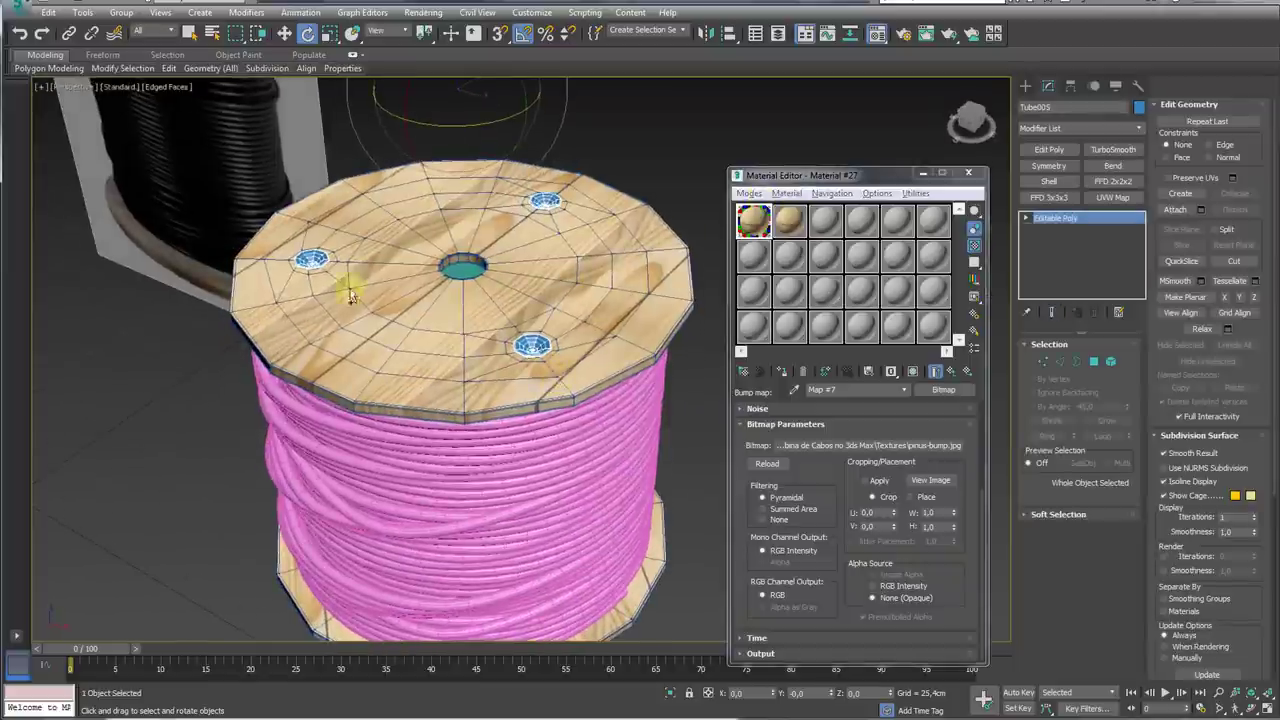
Step: Convert the second material to a VRayMtl, apply it to the bolts, and make its diffuse grey
left_click(792, 226)
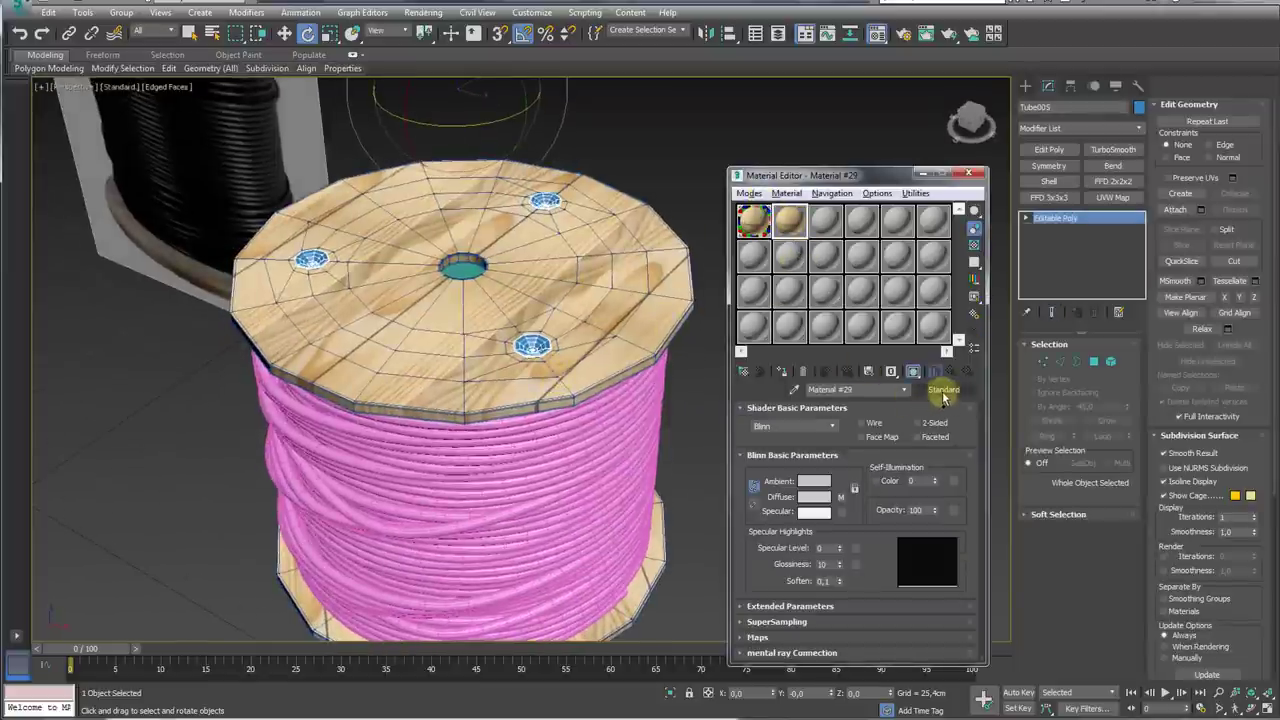
left_click(943, 389)
double_click(702, 474)
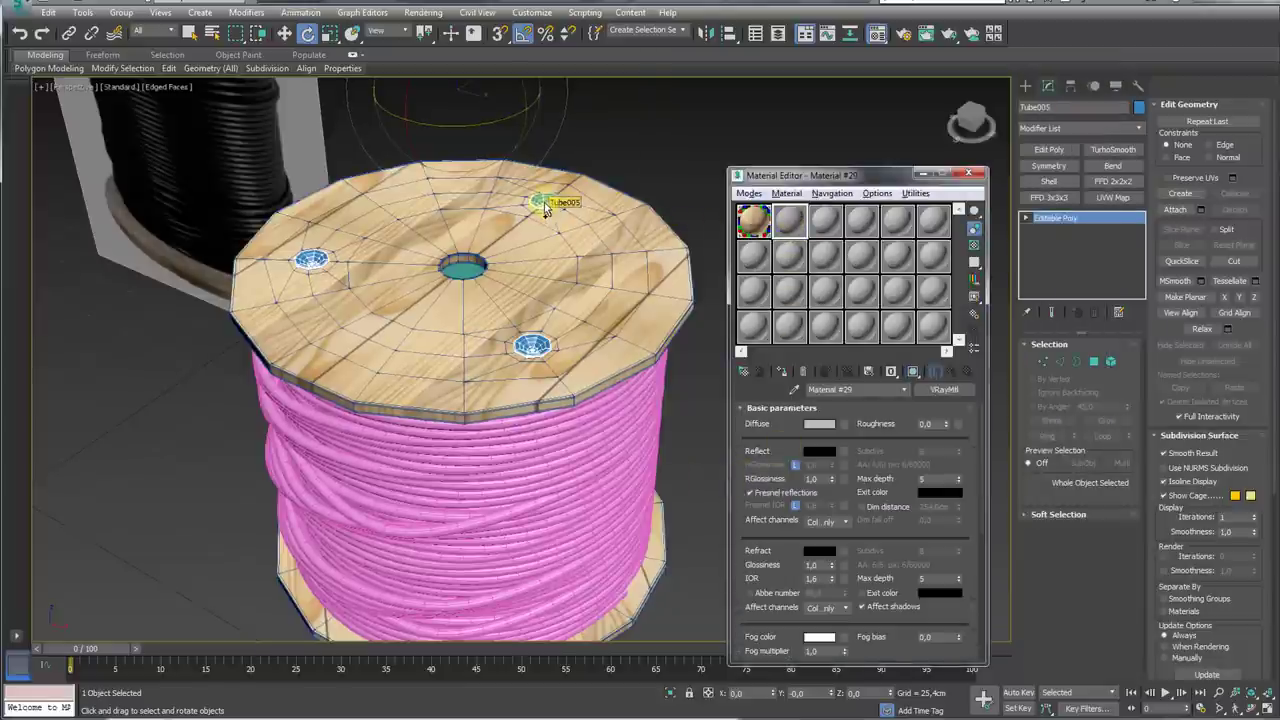
left_click_drag(792, 232, 562, 206)
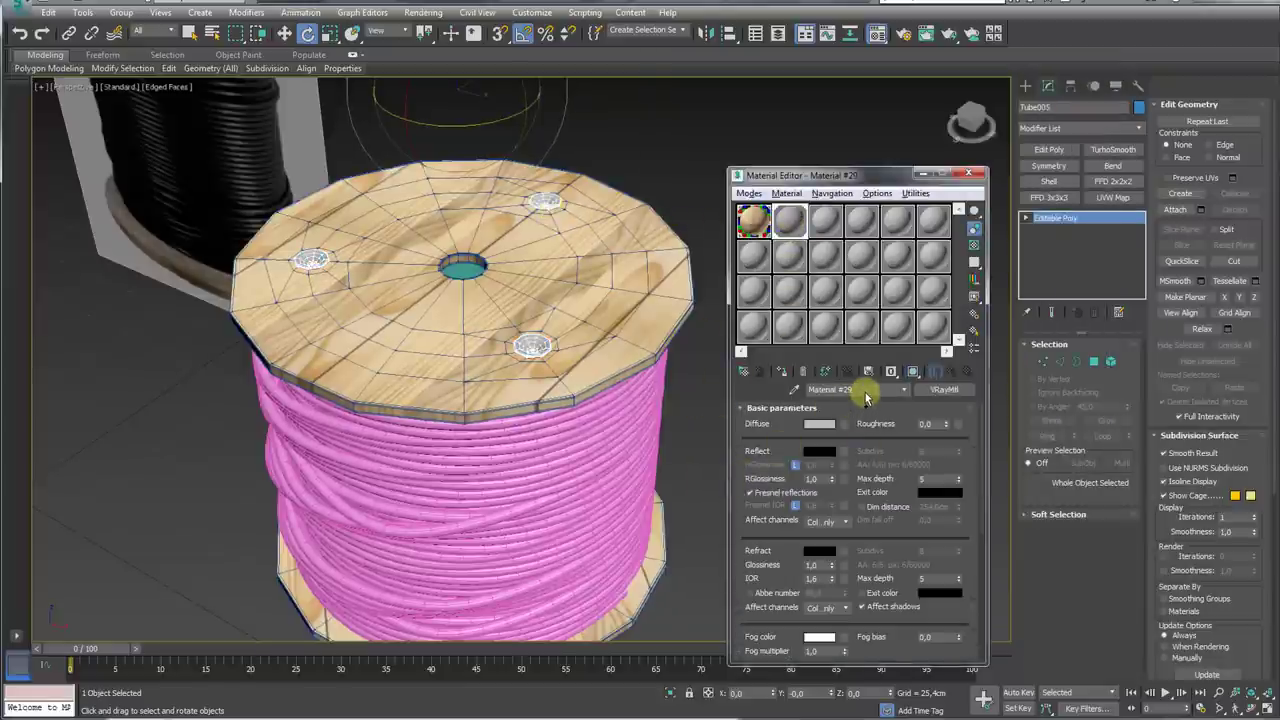
left_click(823, 425)
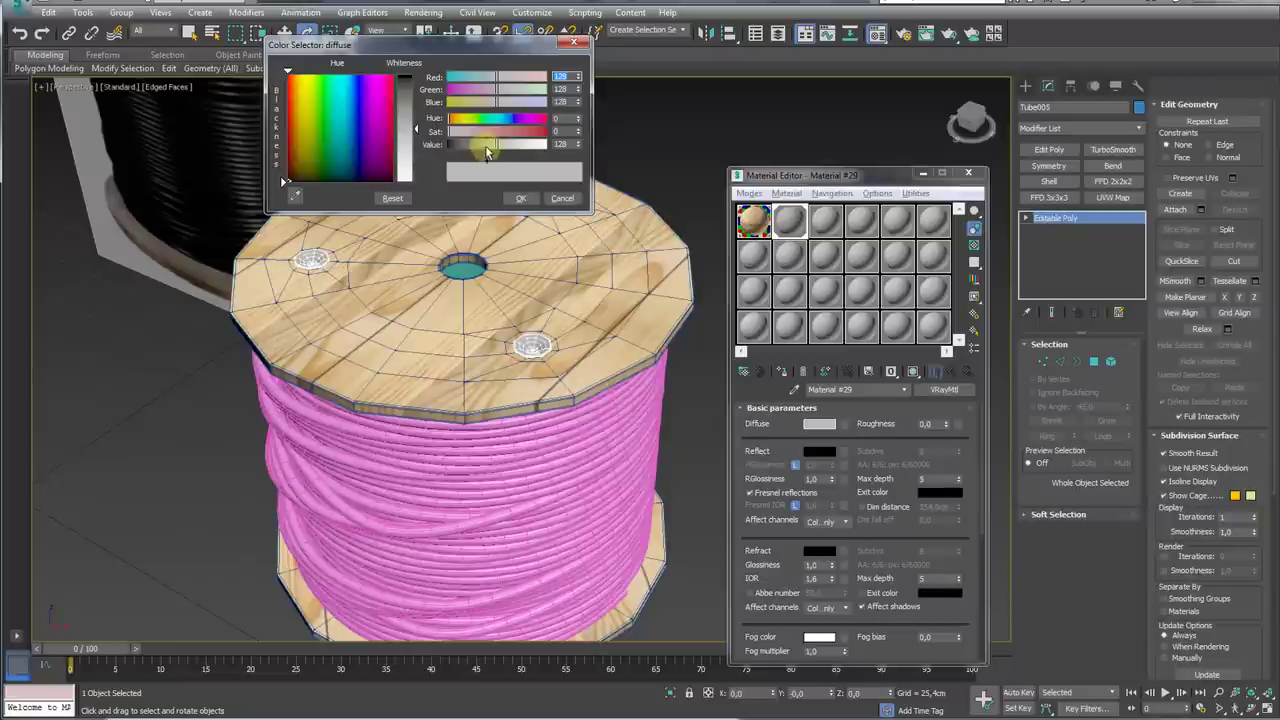
left_click_drag(546, 144, 476, 144)
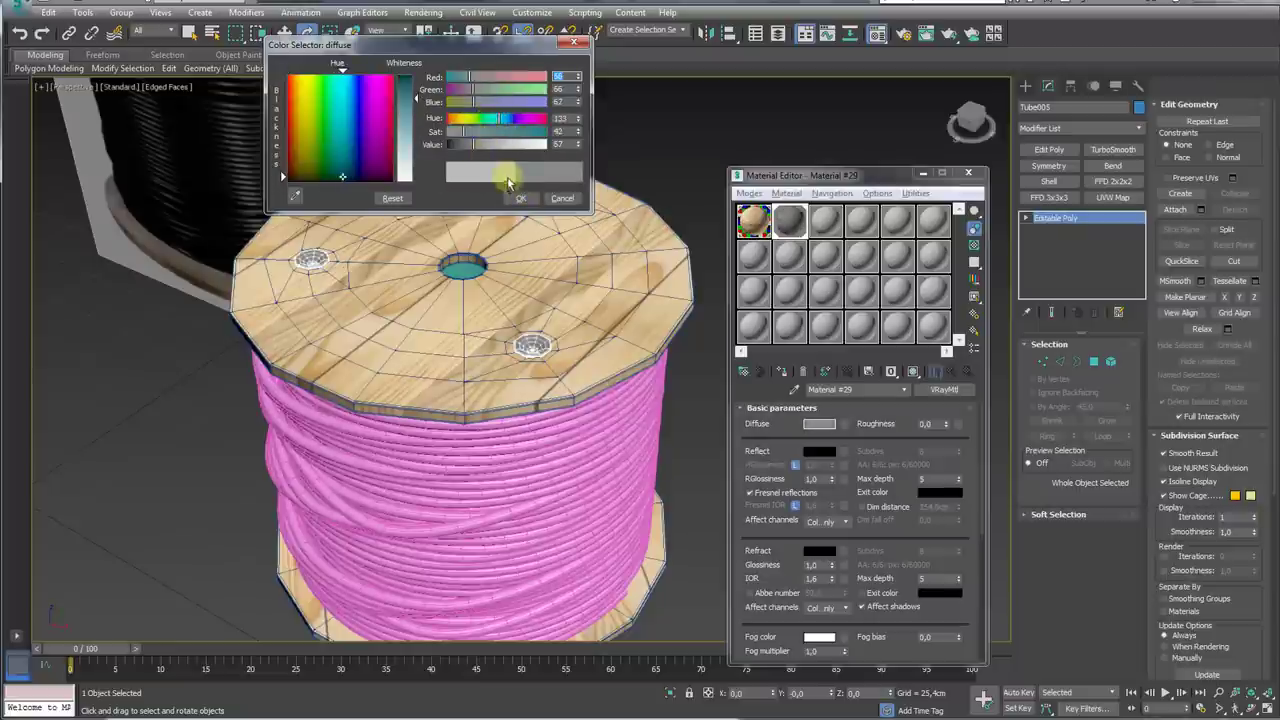
left_click(520, 198)
Step: Give the bolt material a mid-grey reflection colour, previewed enlarged over a checkered background
double_click(789, 222)
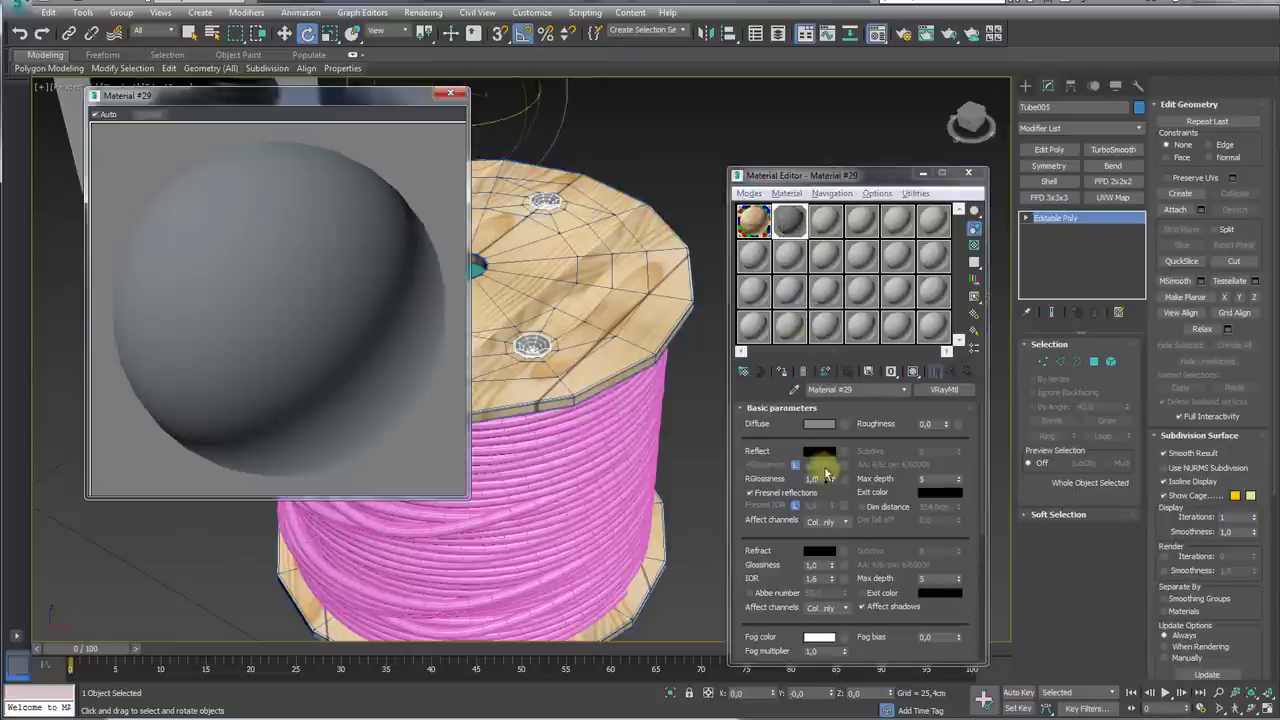
left_click(819, 451)
left_click_drag(450, 144, 484, 148)
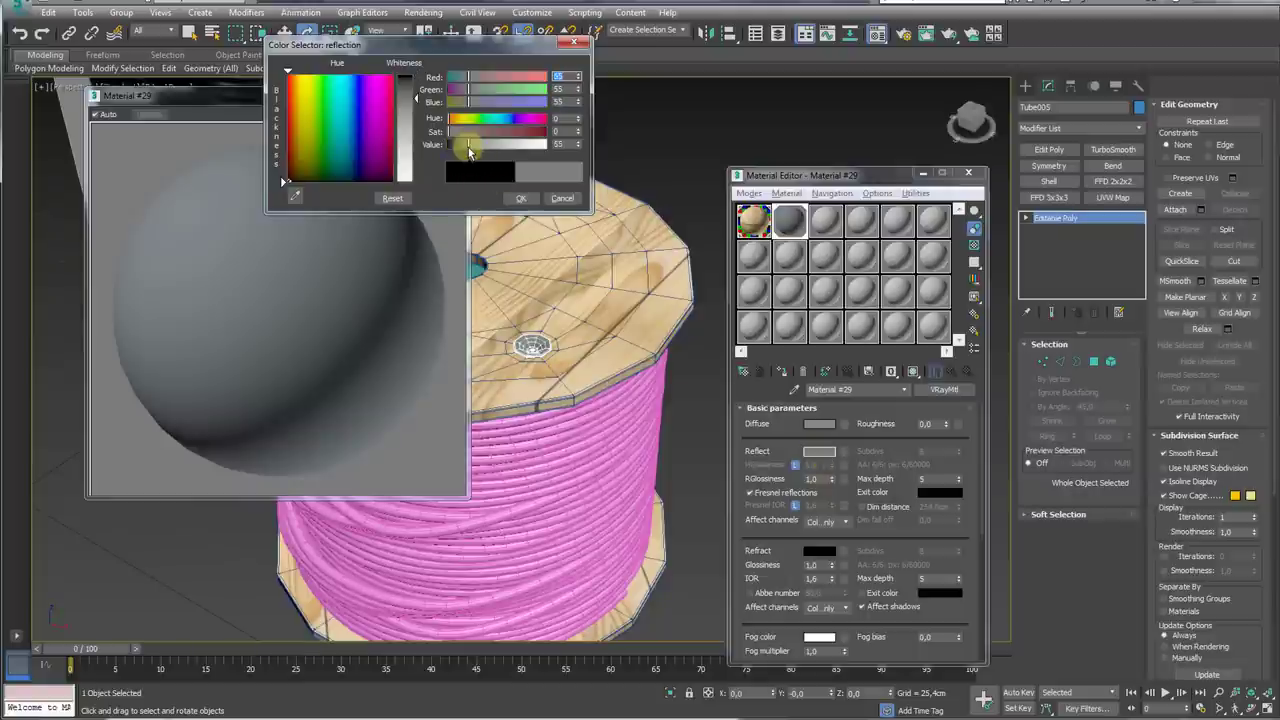
left_click(520, 198)
left_click(974, 252)
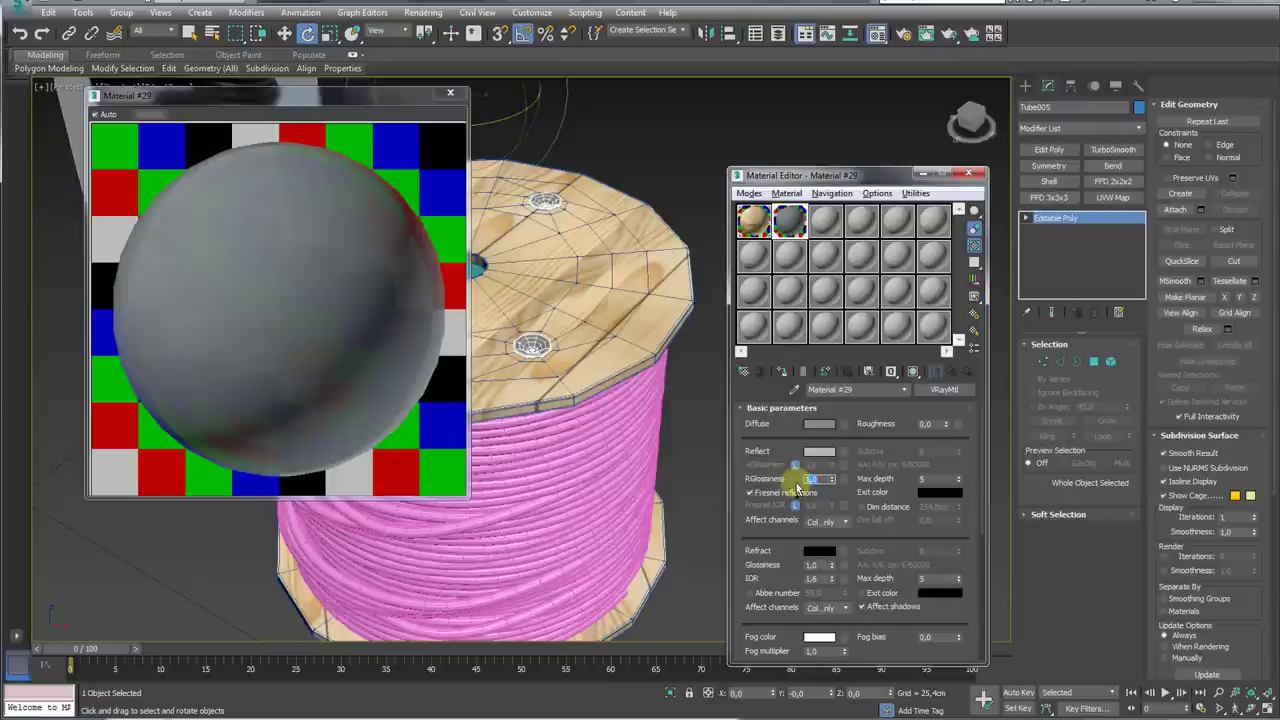
Step: Set reflection glossiness to 0,5 and Fresnel IOR to 10
type("0,5")
key("Return")
scroll(831, 451, "down", 1)
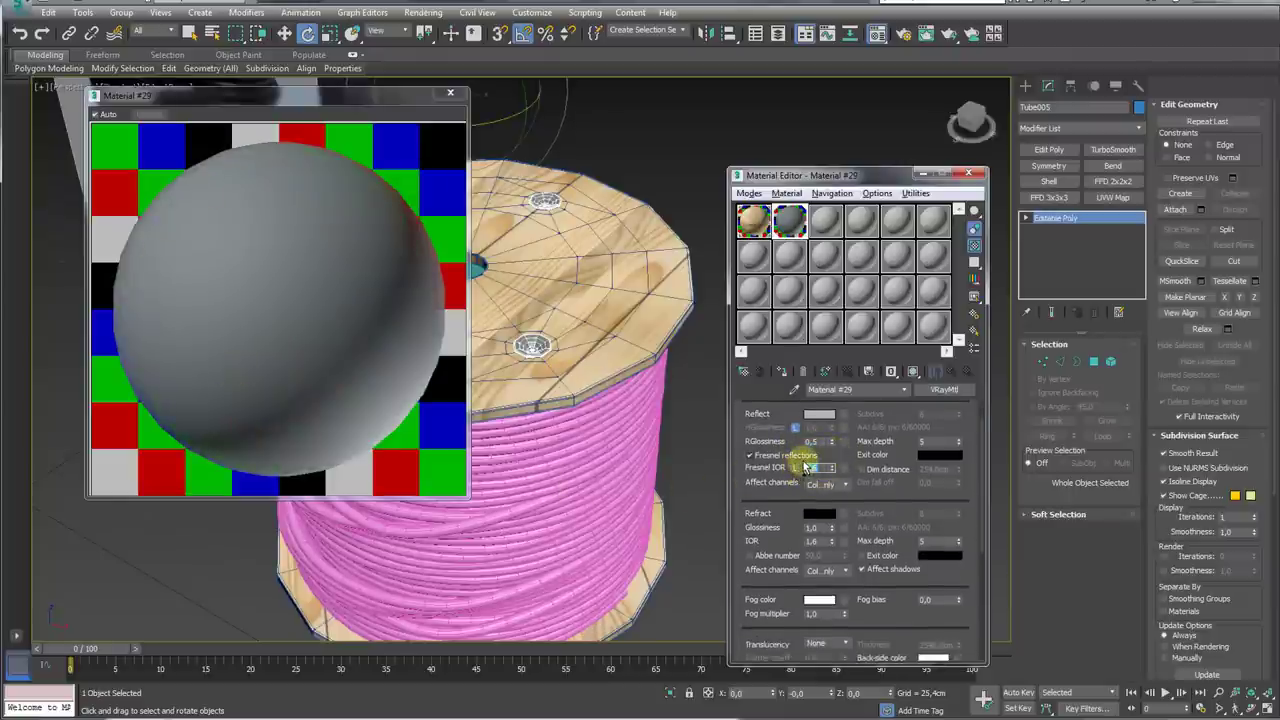
type("10")
key("Return")
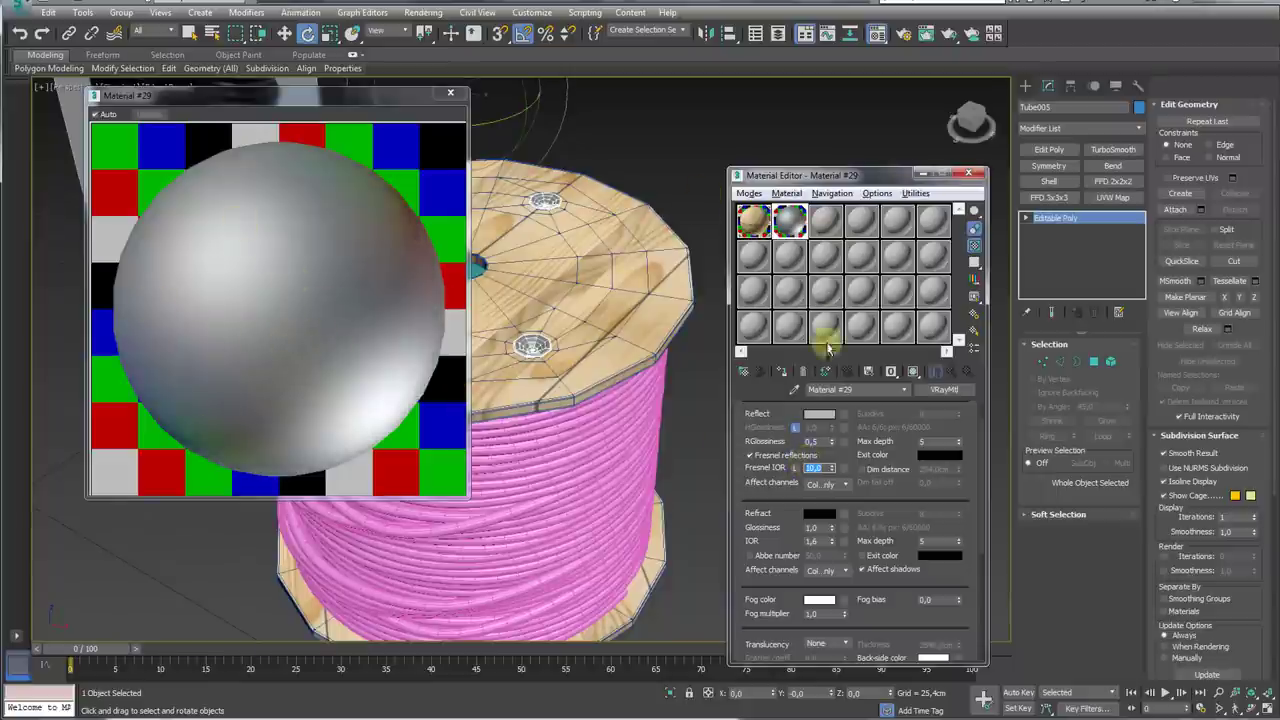
Step: Close the material editor and select both cable shapes
left_click(453, 96)
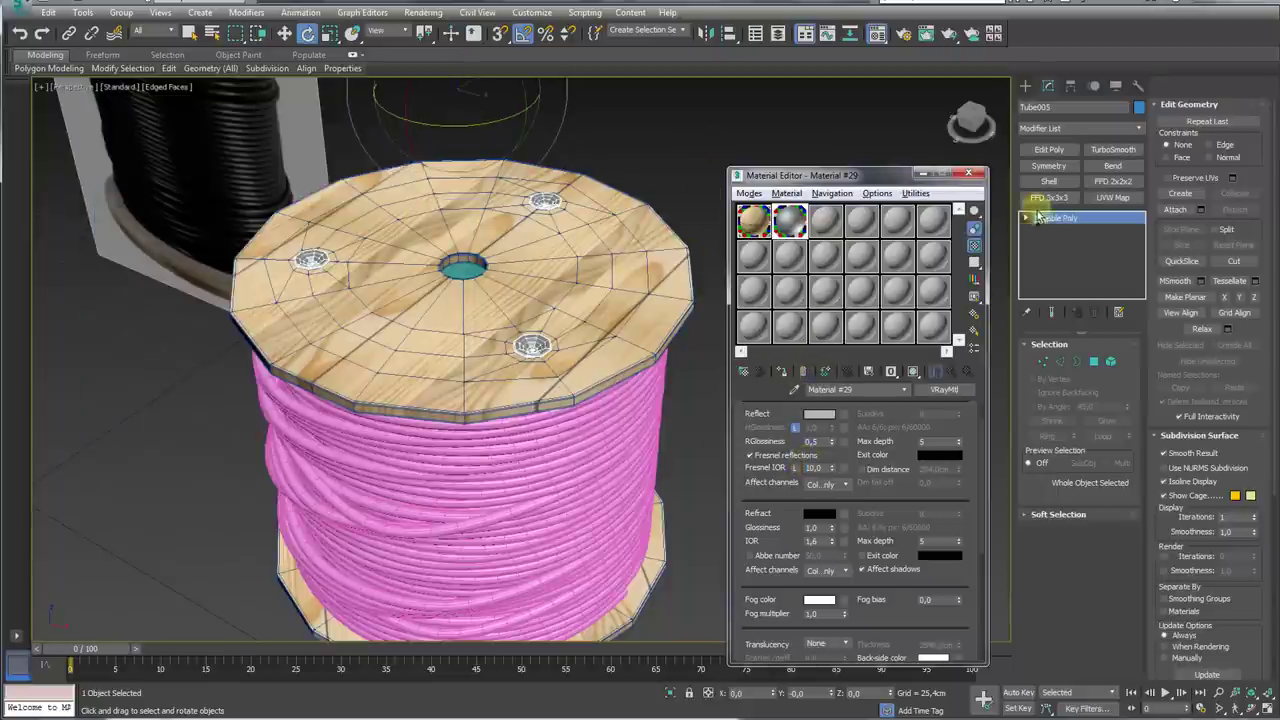
left_click(968, 174)
mouse_move(720, 320)
middle_mouse_down("alt")
mouse_move(682, 272)
mouse_move(610, 337)
mouse_move(591, 391)
middle_mouse_up("alt")
left_click(610, 340)
scroll(483, 427, "up", 3)
scroll(483, 427, "up", 2)
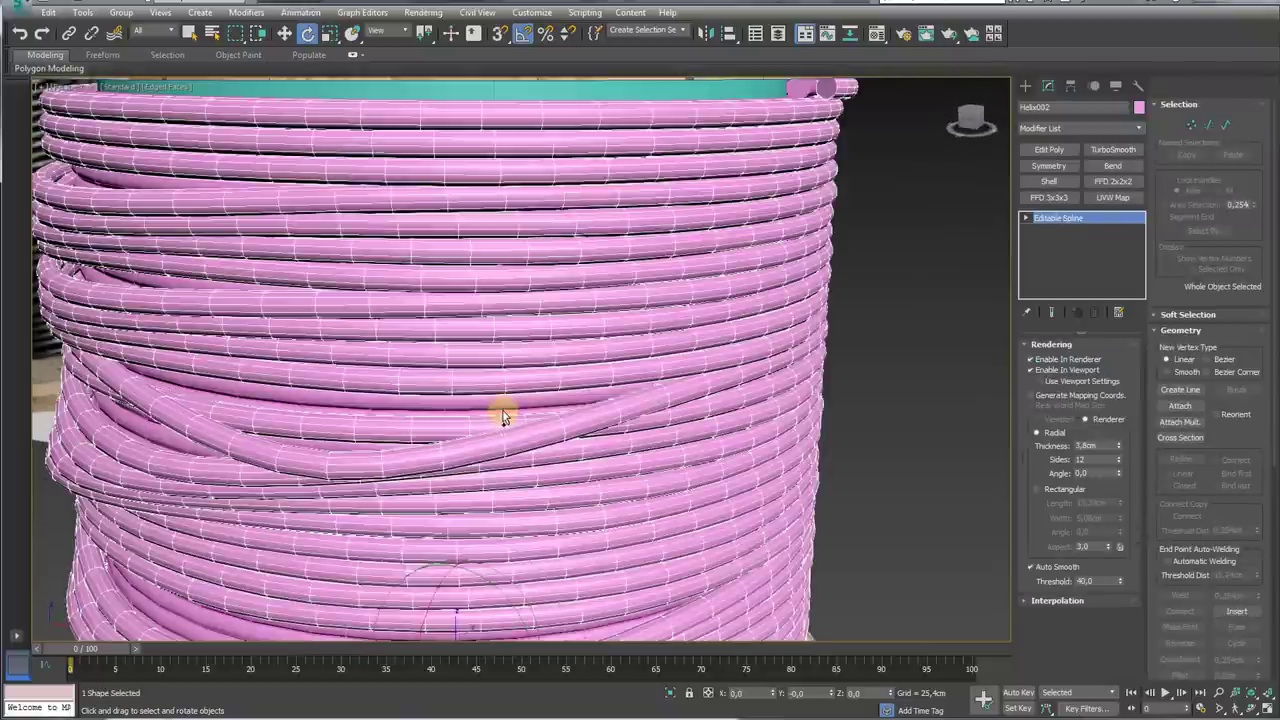
left_click(503, 414, "ctrl")
scroll(590, 408, "down", 5)
scroll(743, 271, "down", 1)
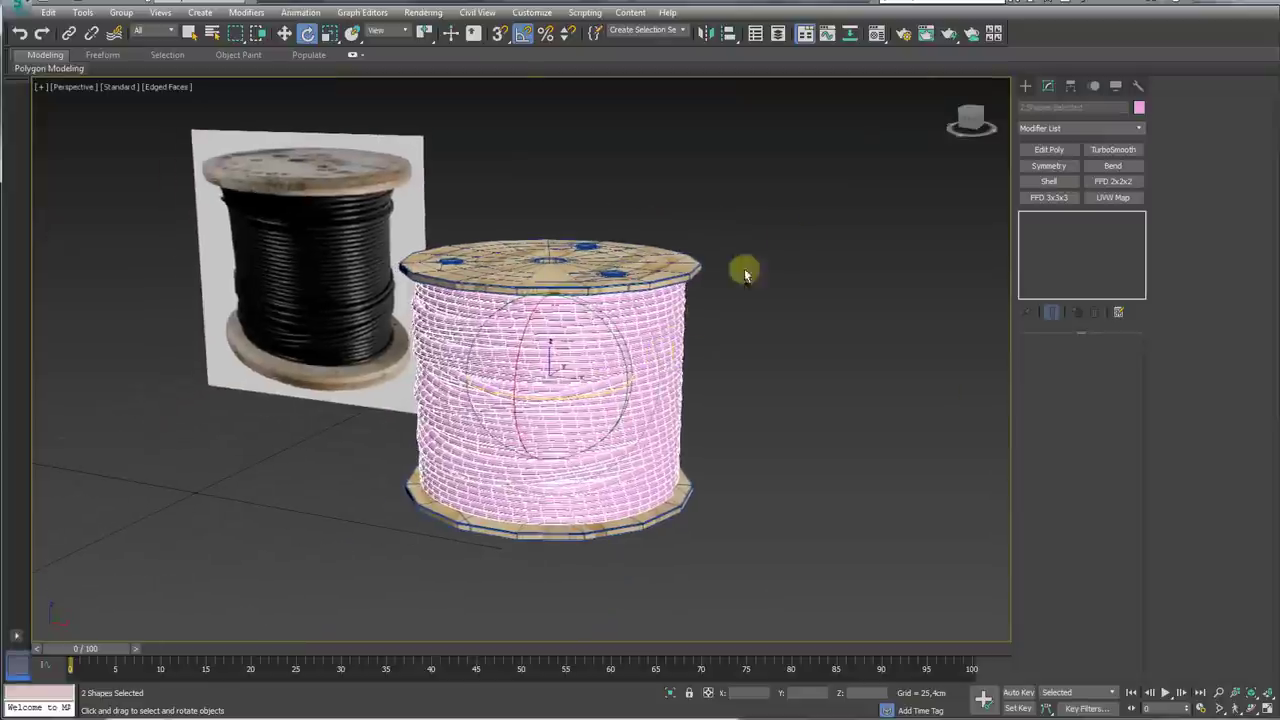
Step: Turn the unused 03 - Default material into a VRayMtl and darken its diffuse to black
left_click(877, 34)
left_click(824, 222)
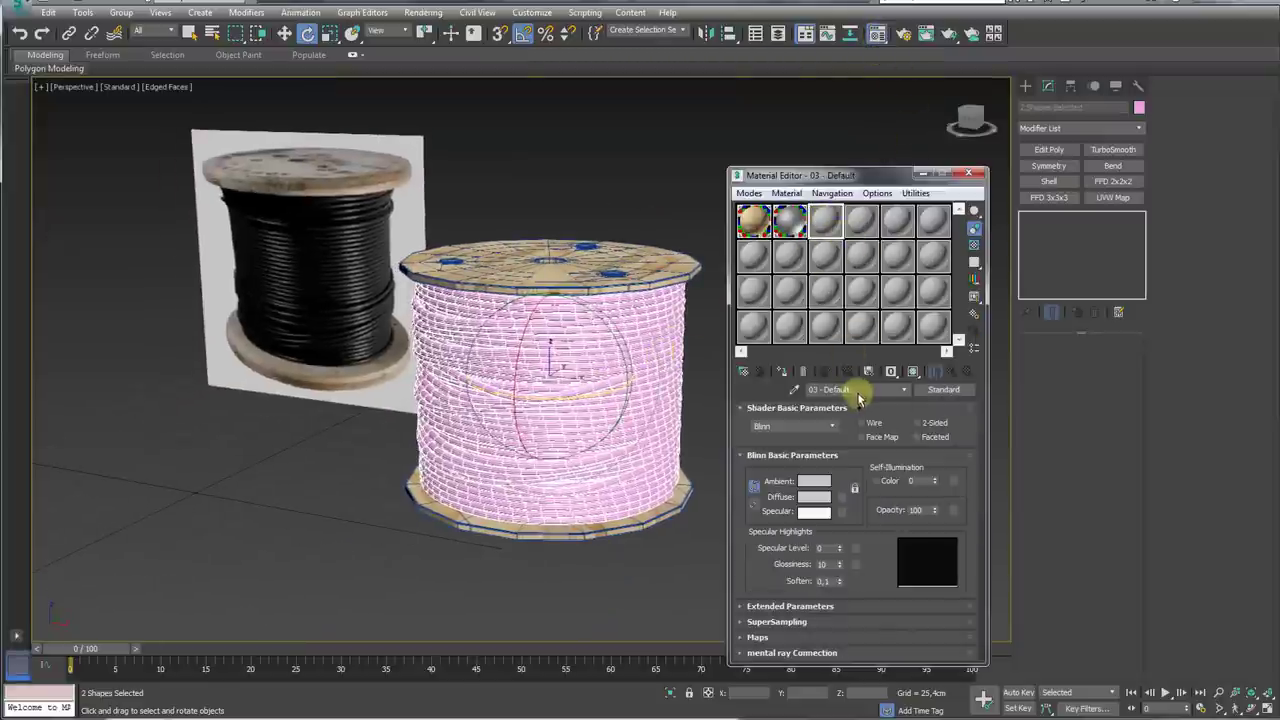
left_click(955, 397)
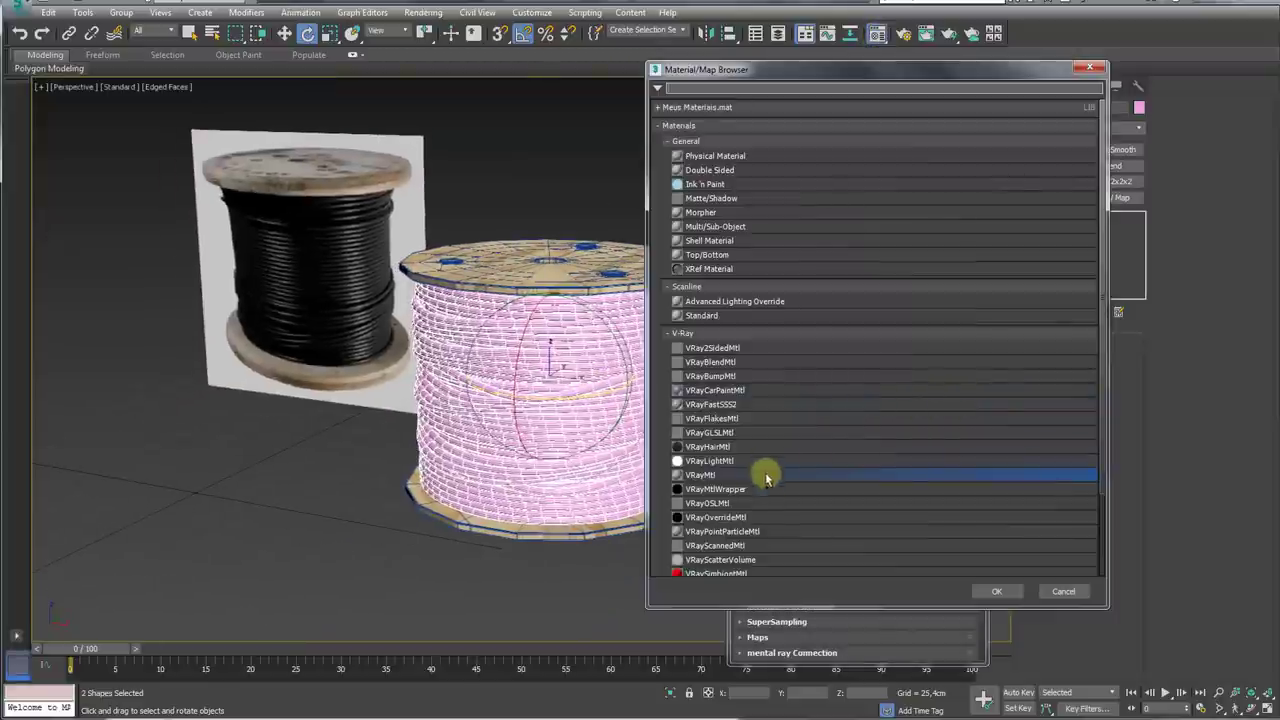
double_click(688, 470)
left_click(818, 424)
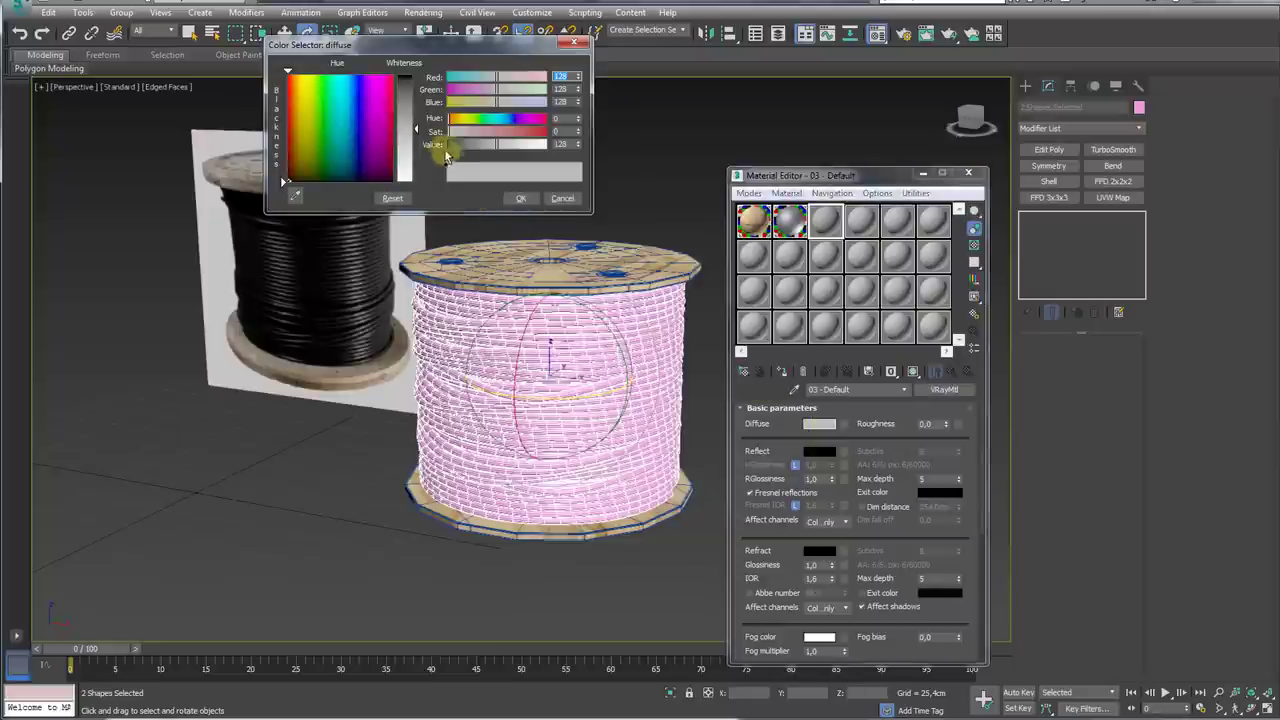
left_click_drag(520, 144, 432, 144)
Step: Confirm the black diffuse and set a mid-grey reflection, previewed enlarged with a checkered backdrop
left_click(520, 199)
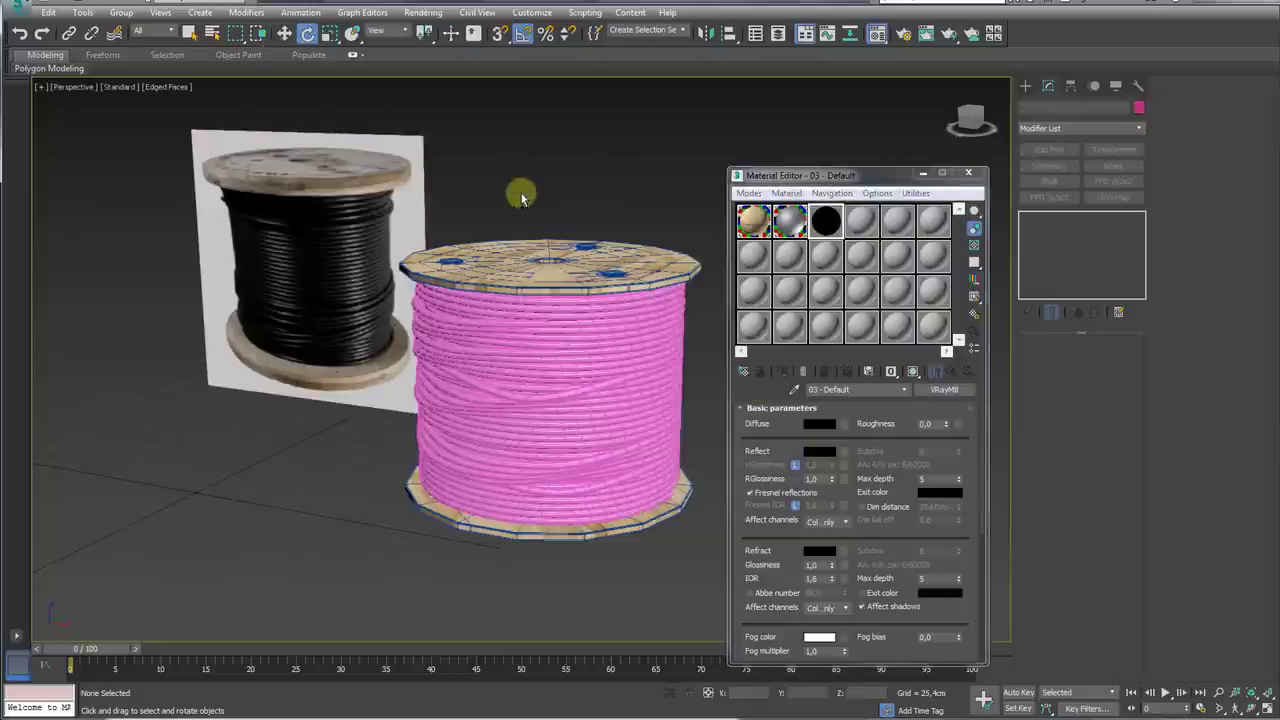
double_click(826, 220)
left_click(975, 245)
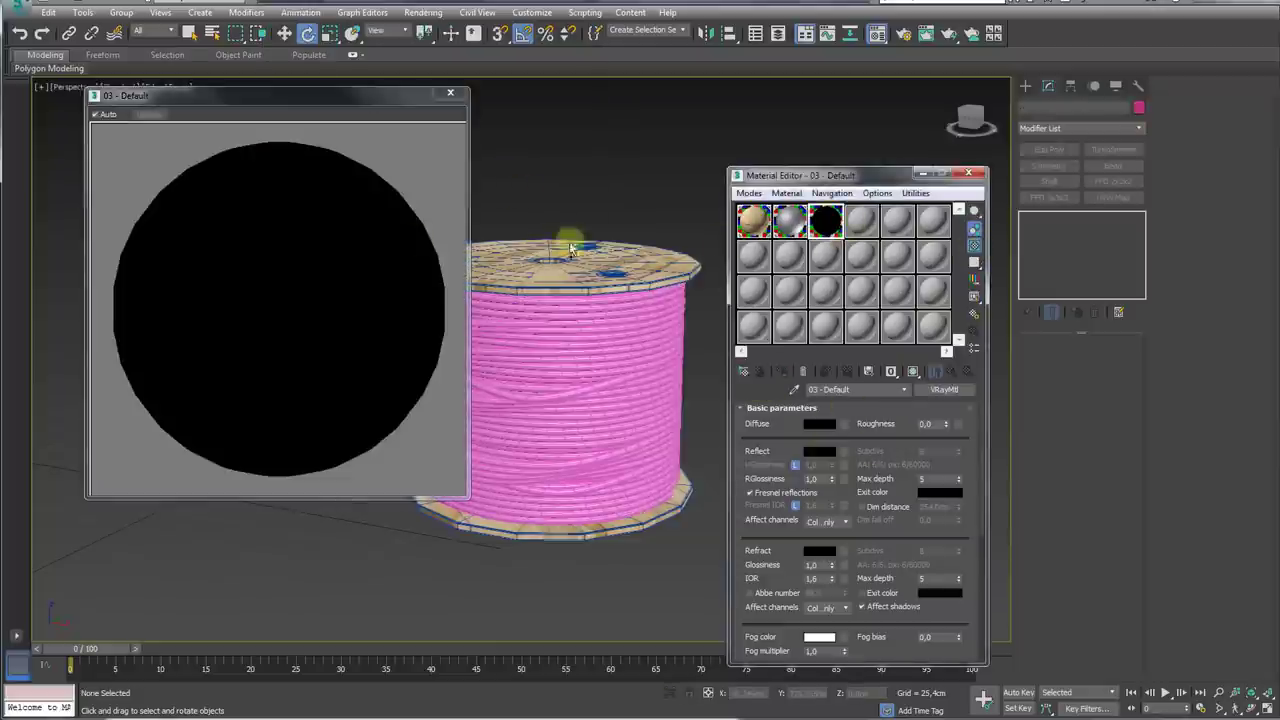
left_click(821, 452)
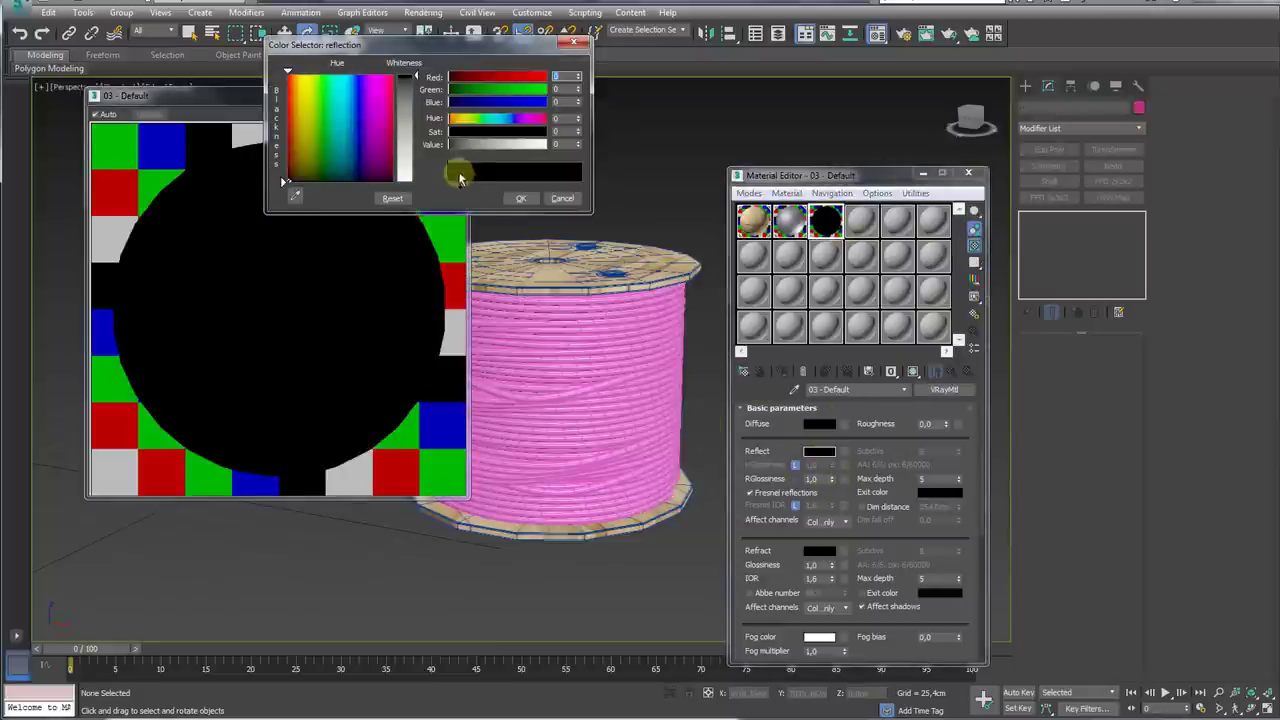
left_click_drag(417, 181, 417, 131)
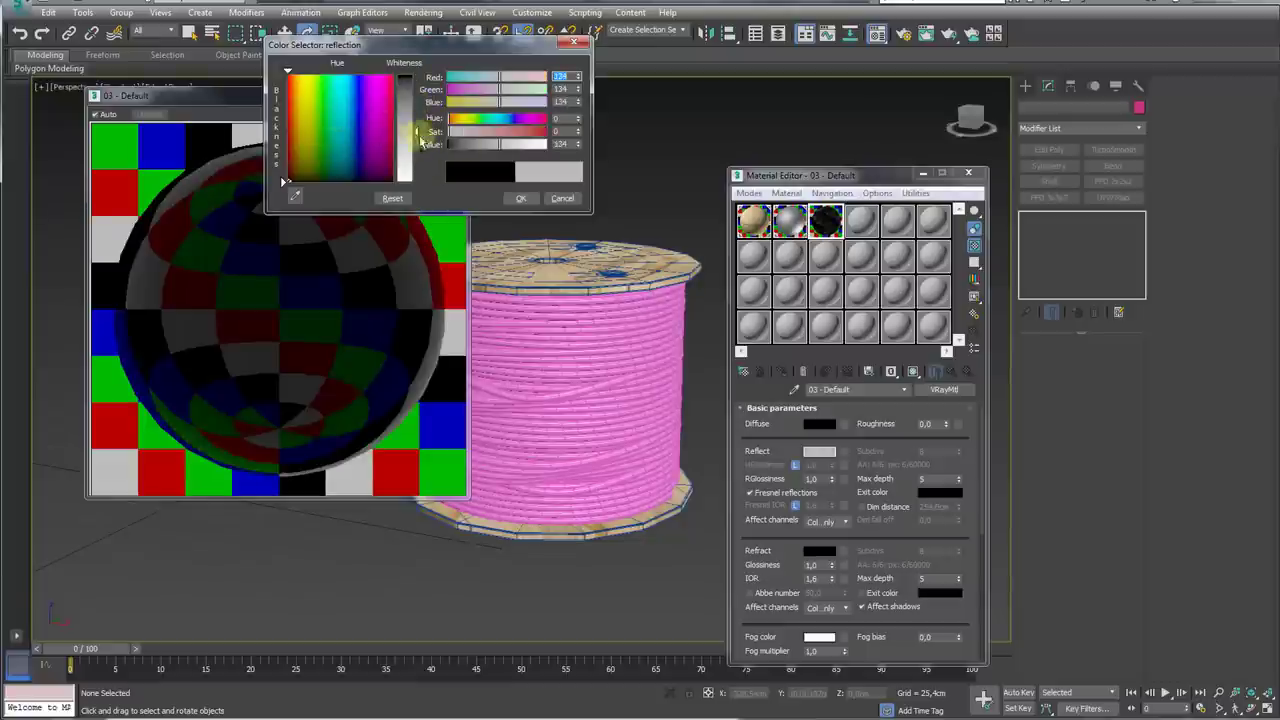
left_click(520, 198)
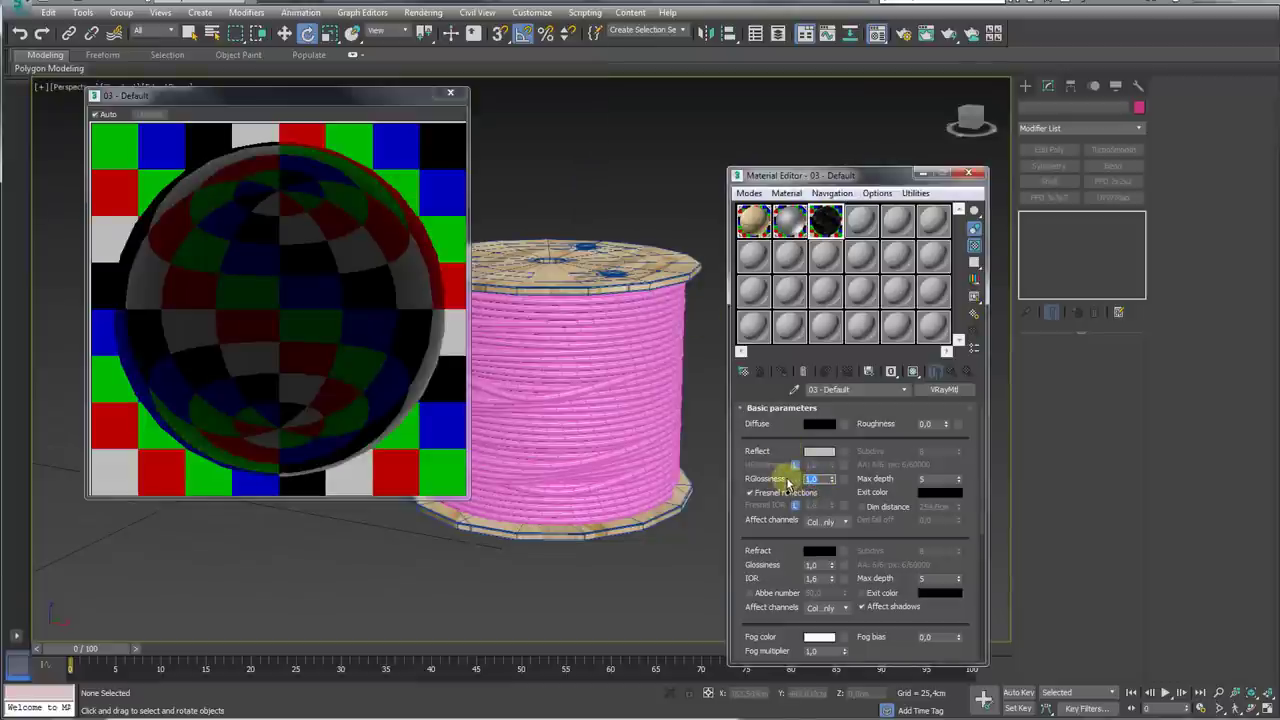
left_click(821, 479)
type("0,8")
Step: Set the cable material's reflection glossiness to 0,9
key("Return")
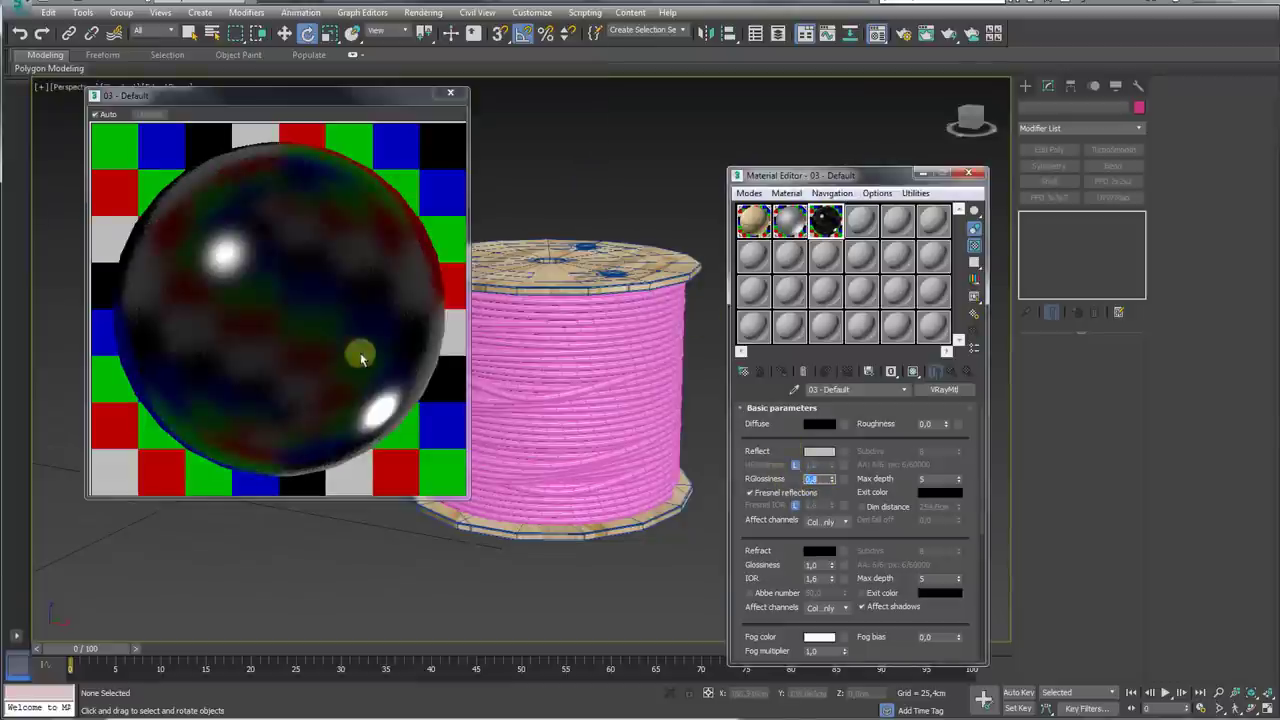
scroll(898, 460, "down", 1)
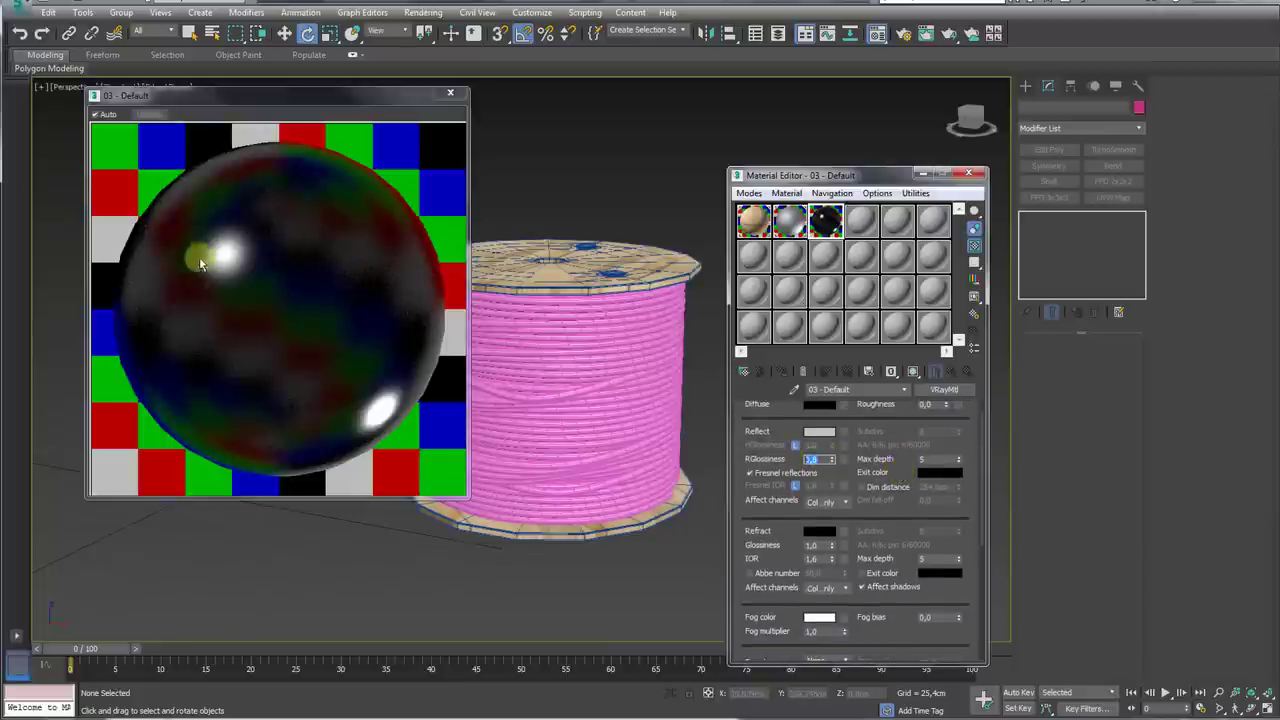
left_click(831, 462)
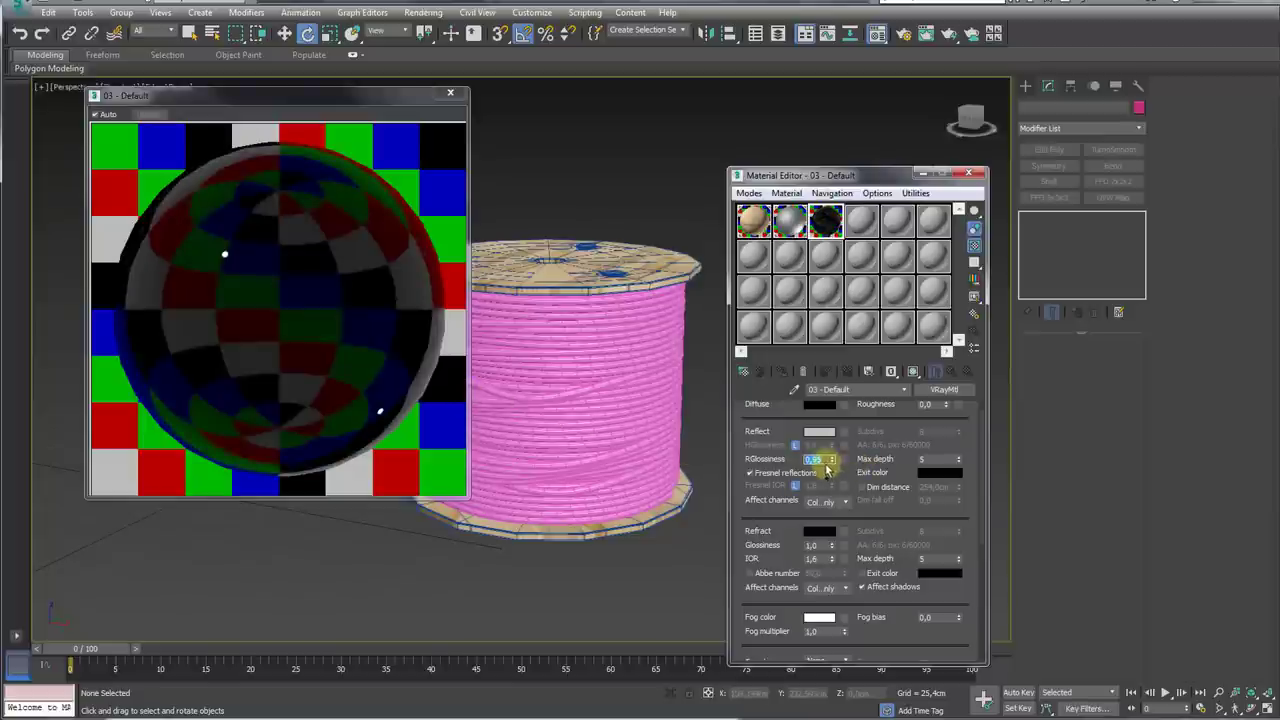
left_click(827, 465)
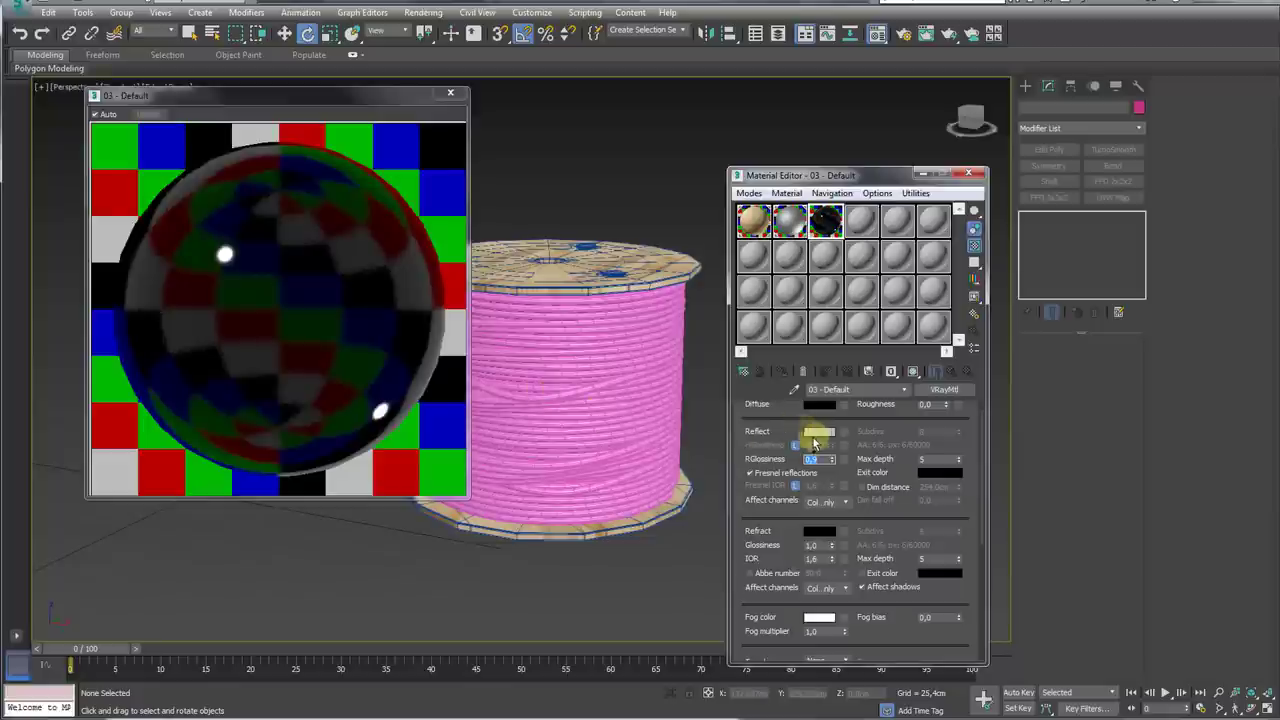
Step: Darken the reflection colour to grey 52 and copy its swatch
left_click(820, 435)
left_click_drag(415, 133, 417, 97)
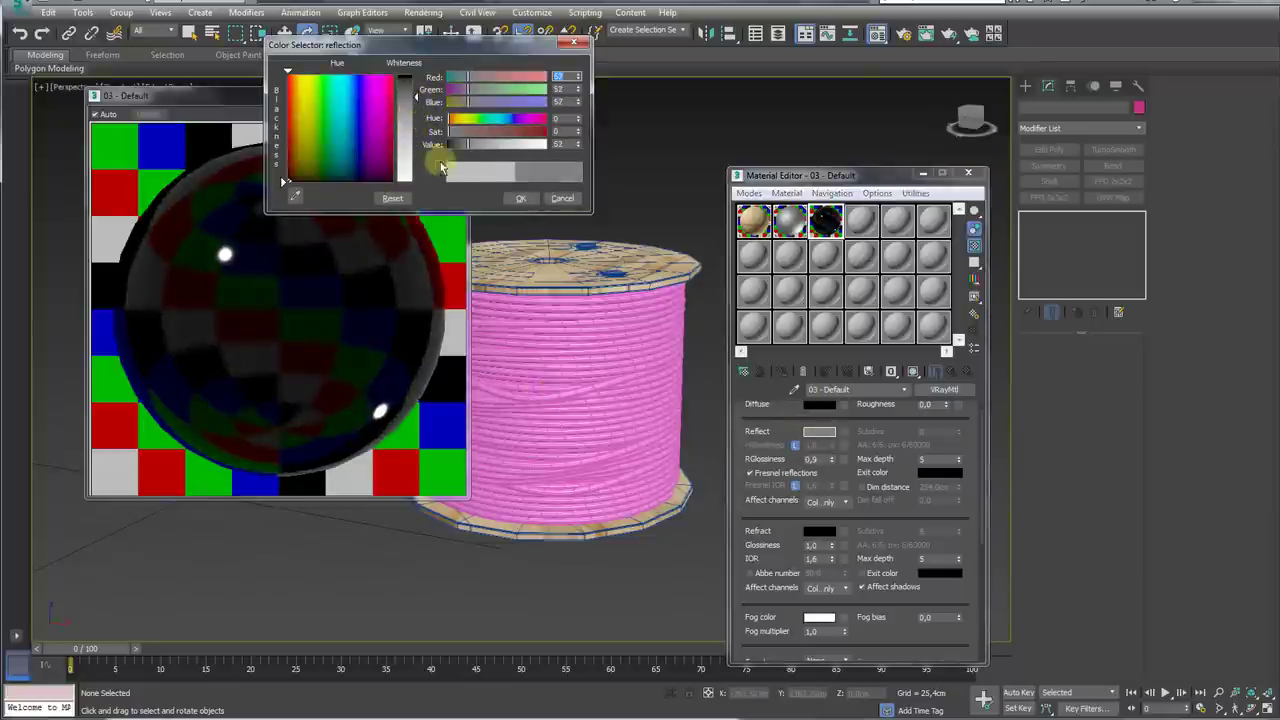
left_click(522, 199)
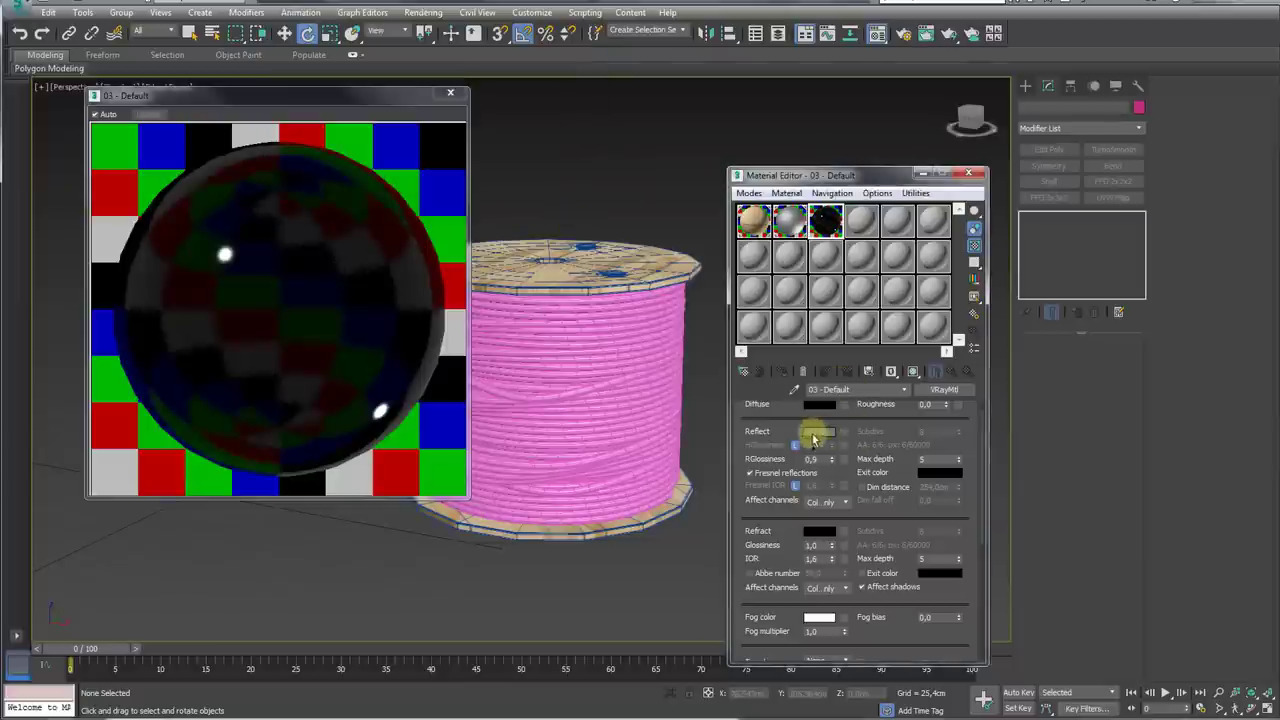
mouse_move(818, 433)
left_mouse_down()
mouse_move(830, 440)
mouse_move(808, 432)
left_mouse_up()
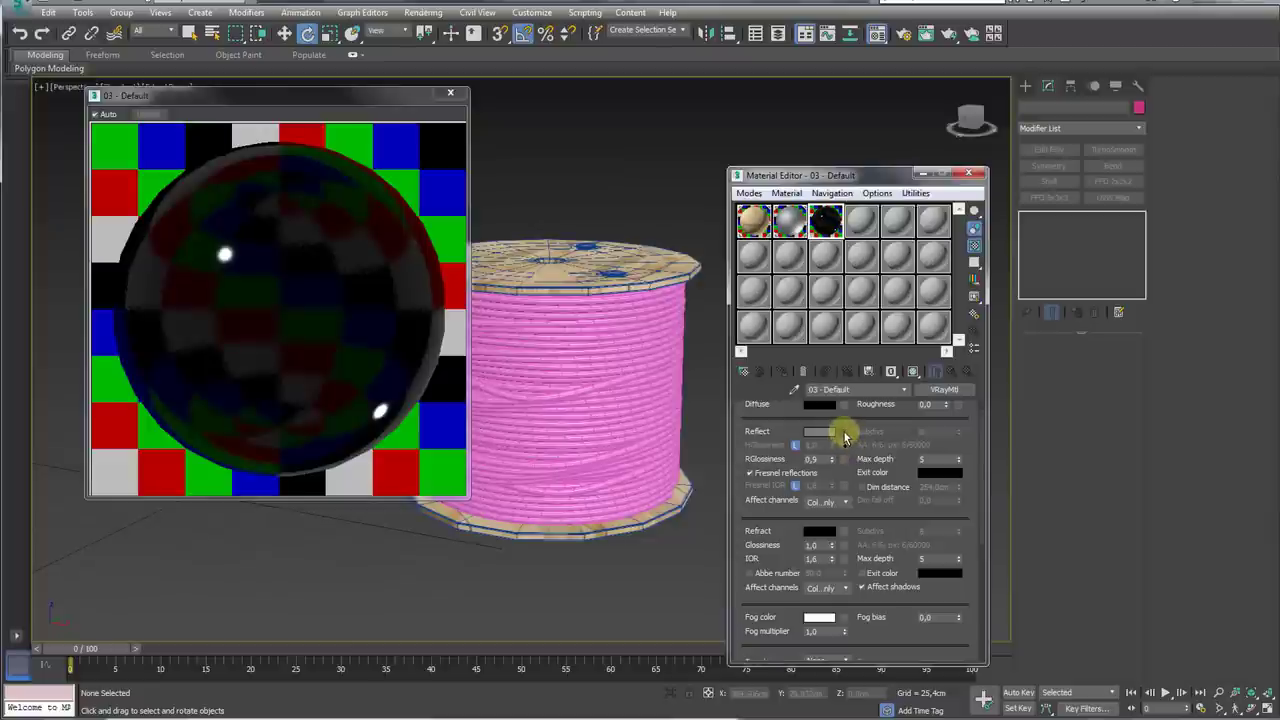
Step: Add a Falloff map to Reflect and paste the dark grey into its Side colour
left_click(843, 434)
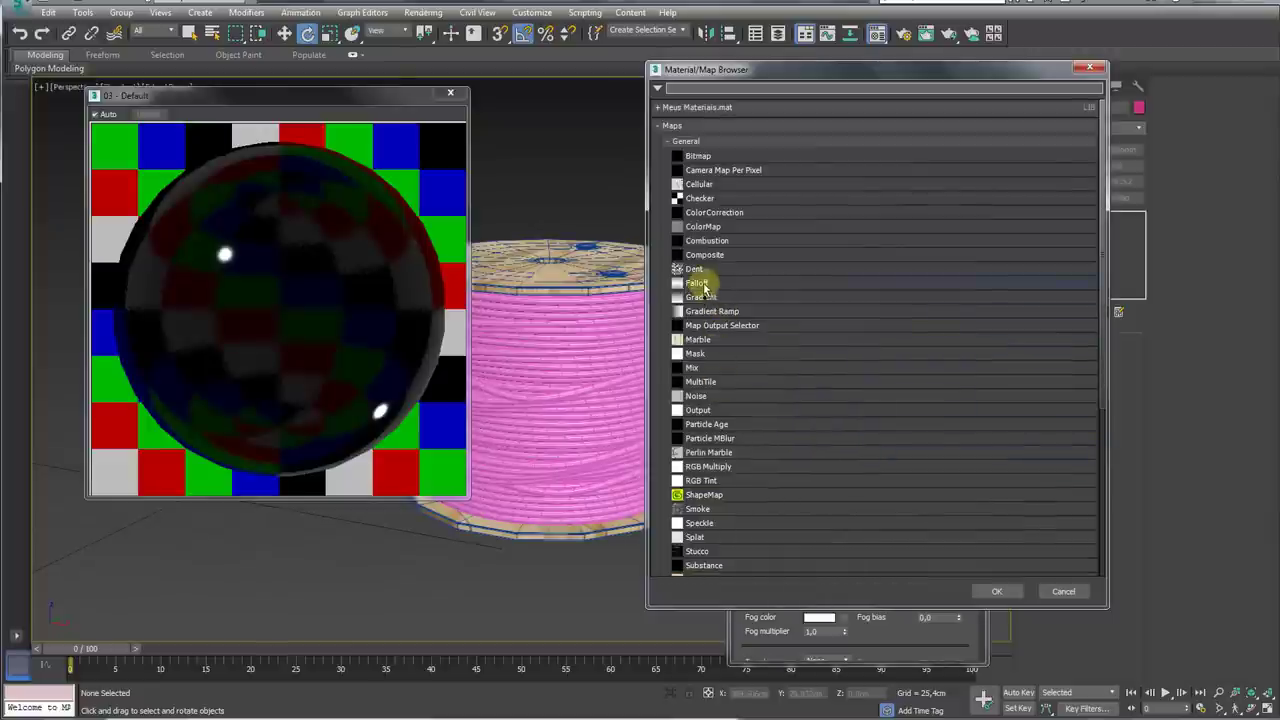
double_click(697, 283)
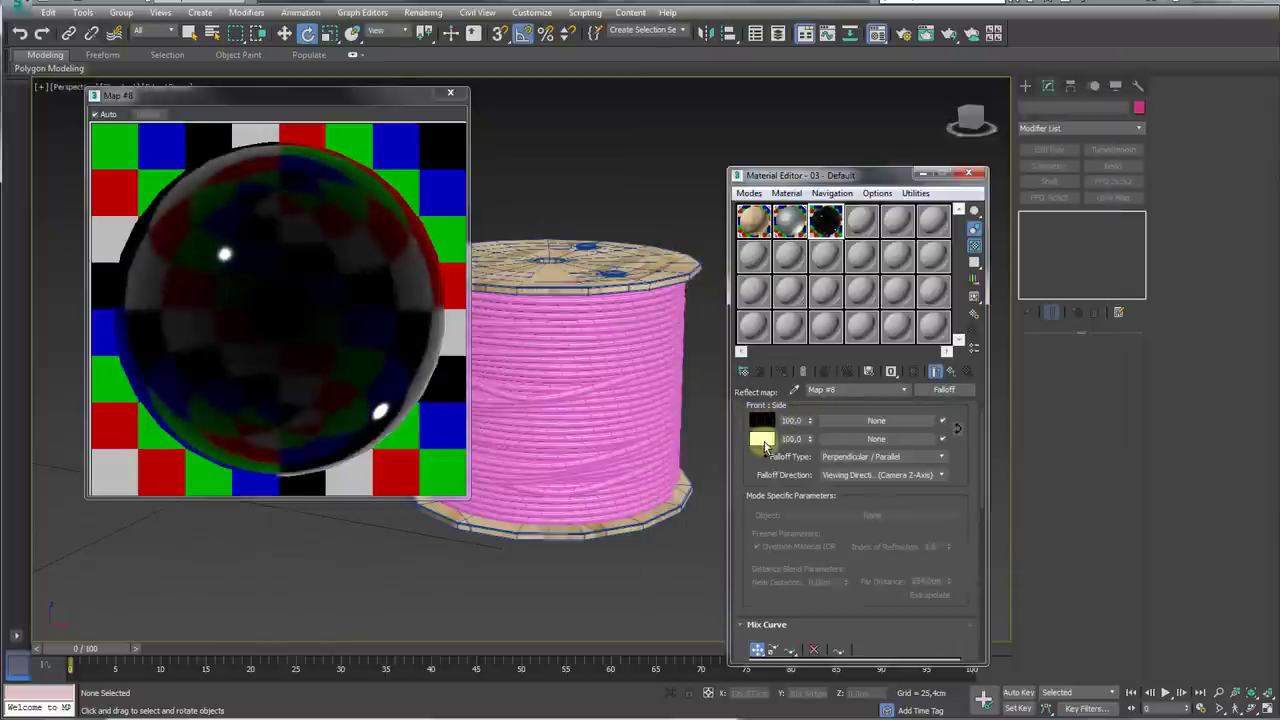
right_click(770, 443)
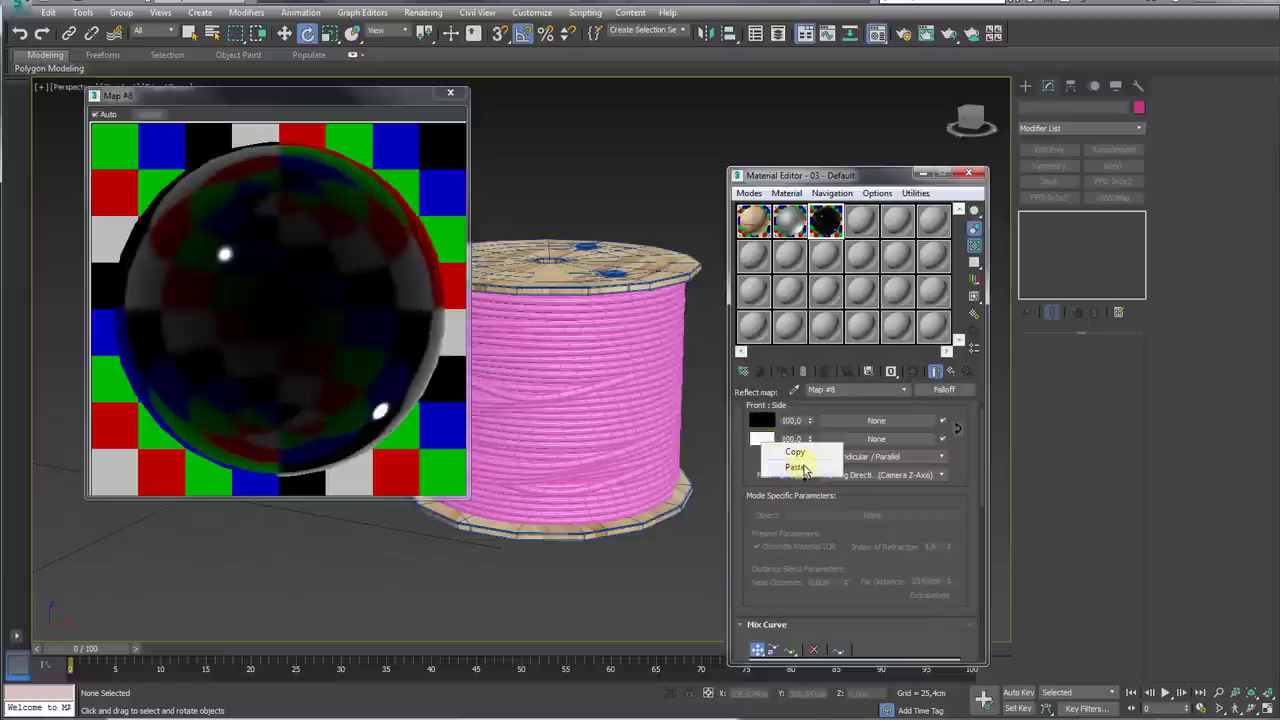
left_click(795, 468)
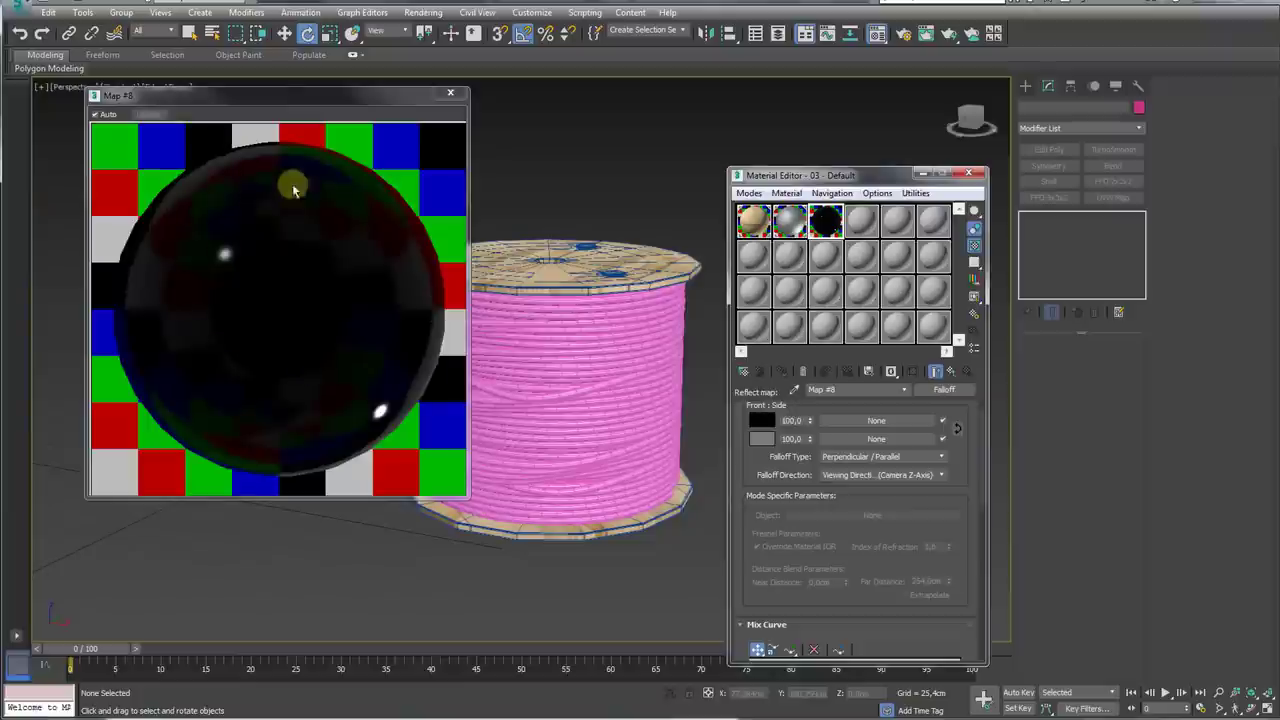
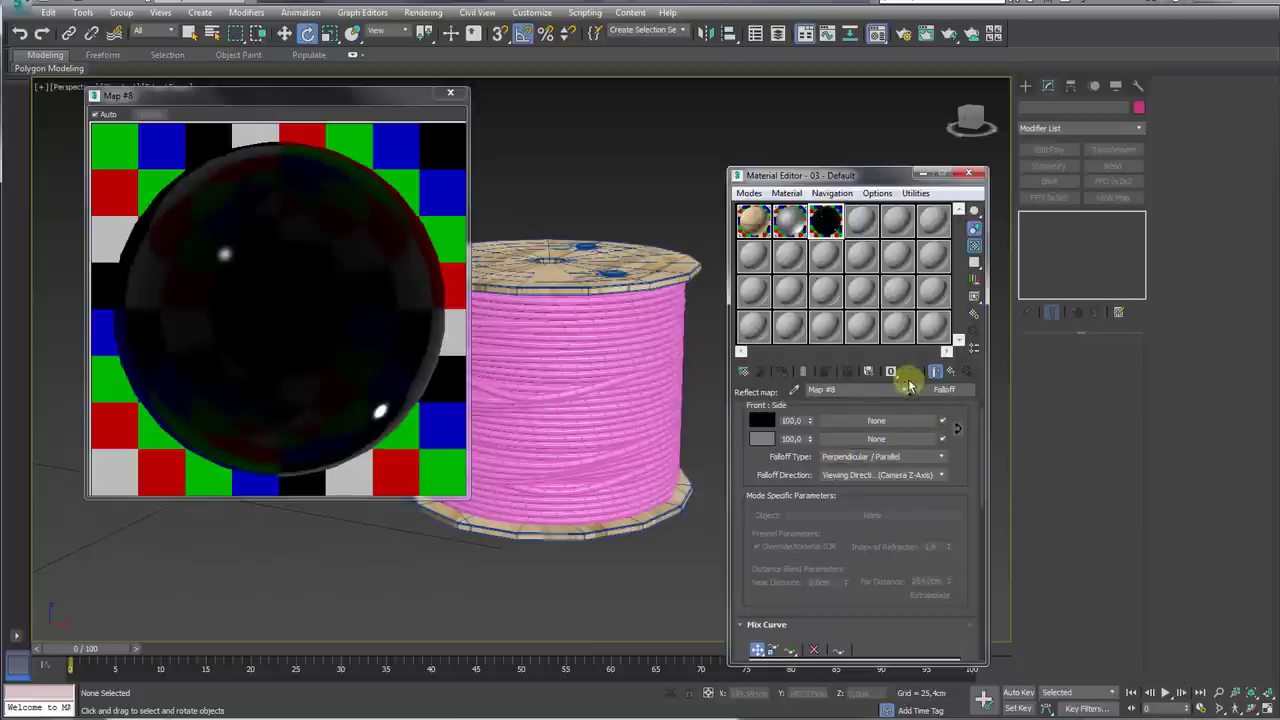
Step: Swap the Falloff reflection colours so black faces front, then return to the parent cable material
left_click(956, 432)
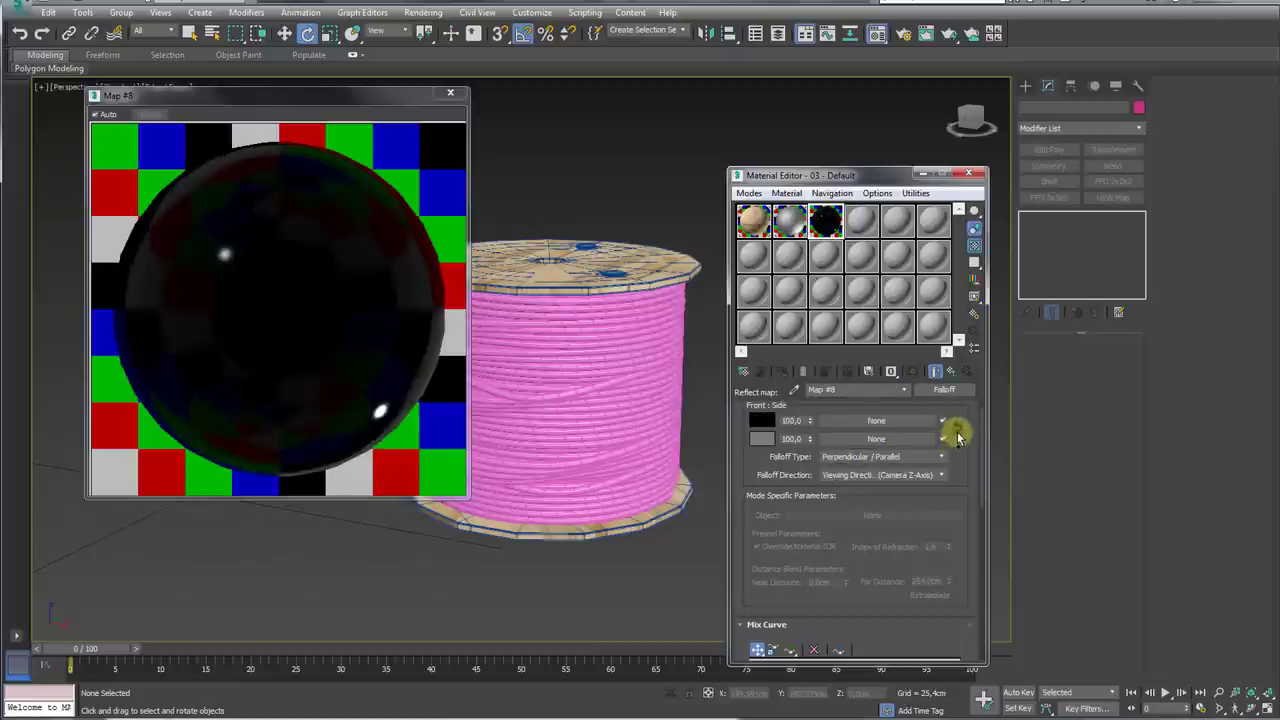
left_click(953, 372)
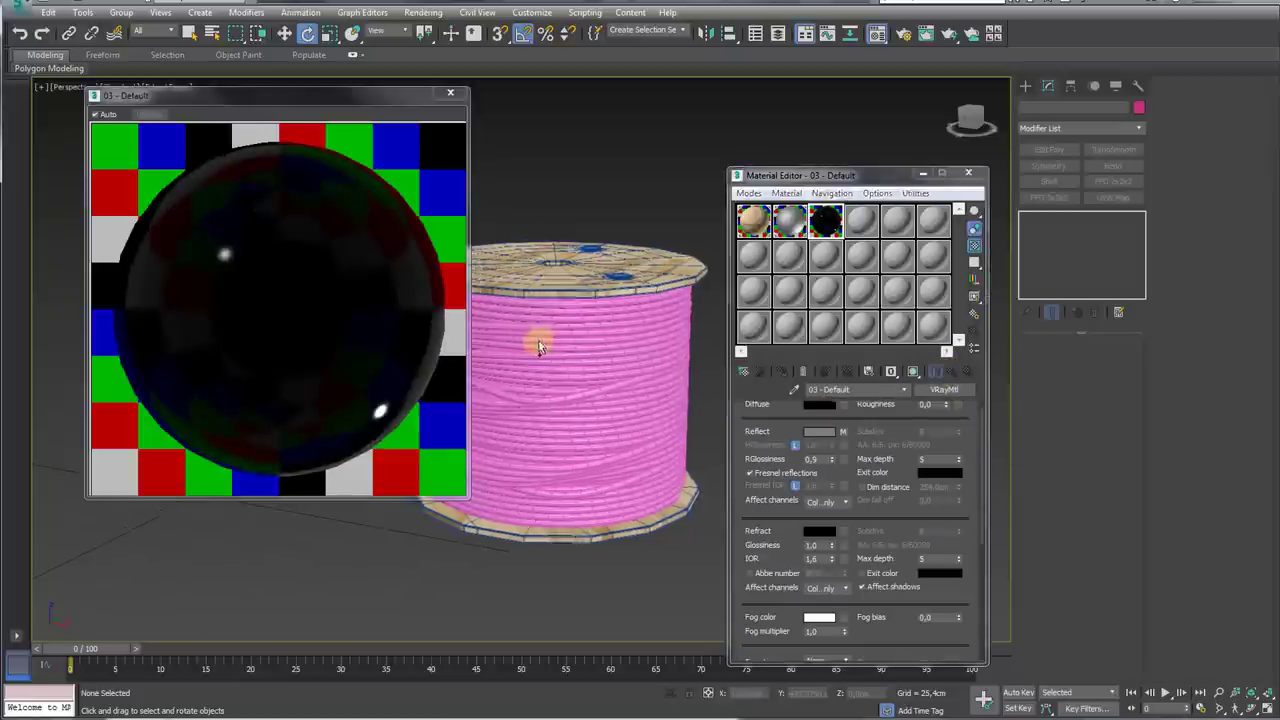
scroll(537, 331, "up", 3)
scroll(566, 423, "up", 3)
Step: Select the cable coil, switch to wireframe, close the Material Editor and frame the spool
left_click(586, 397)
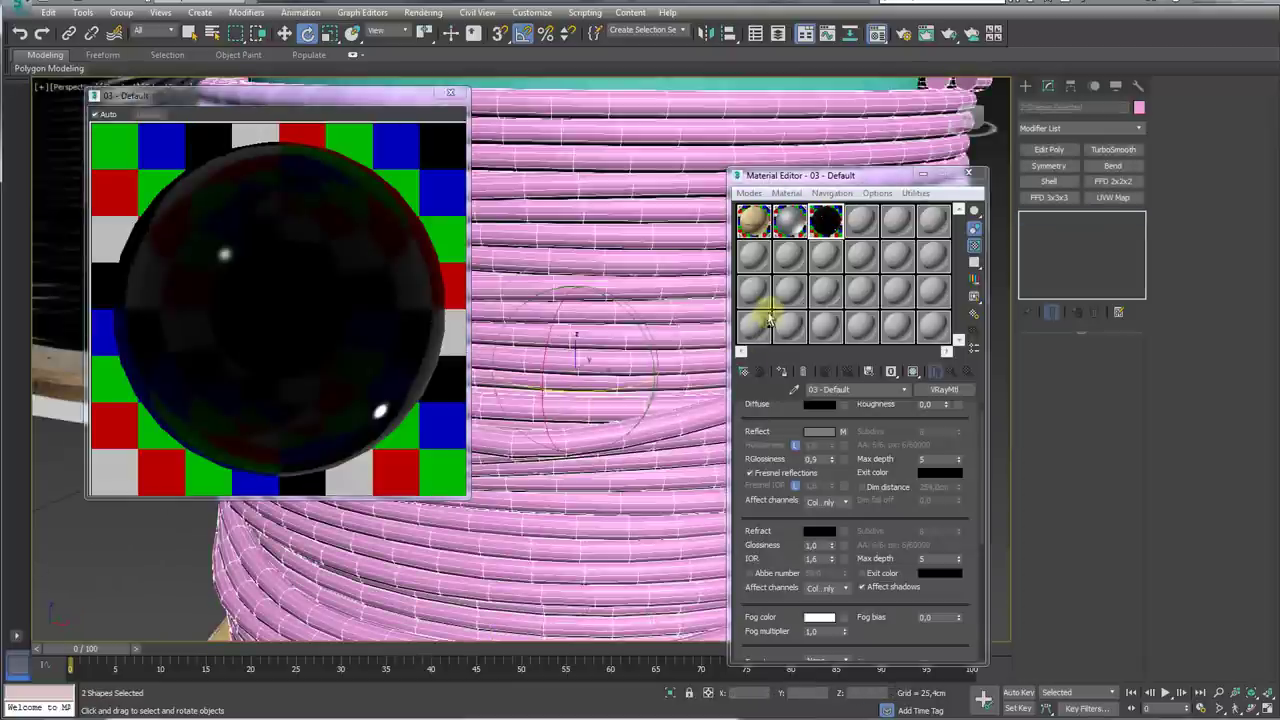
key("F3")
left_click(972, 177)
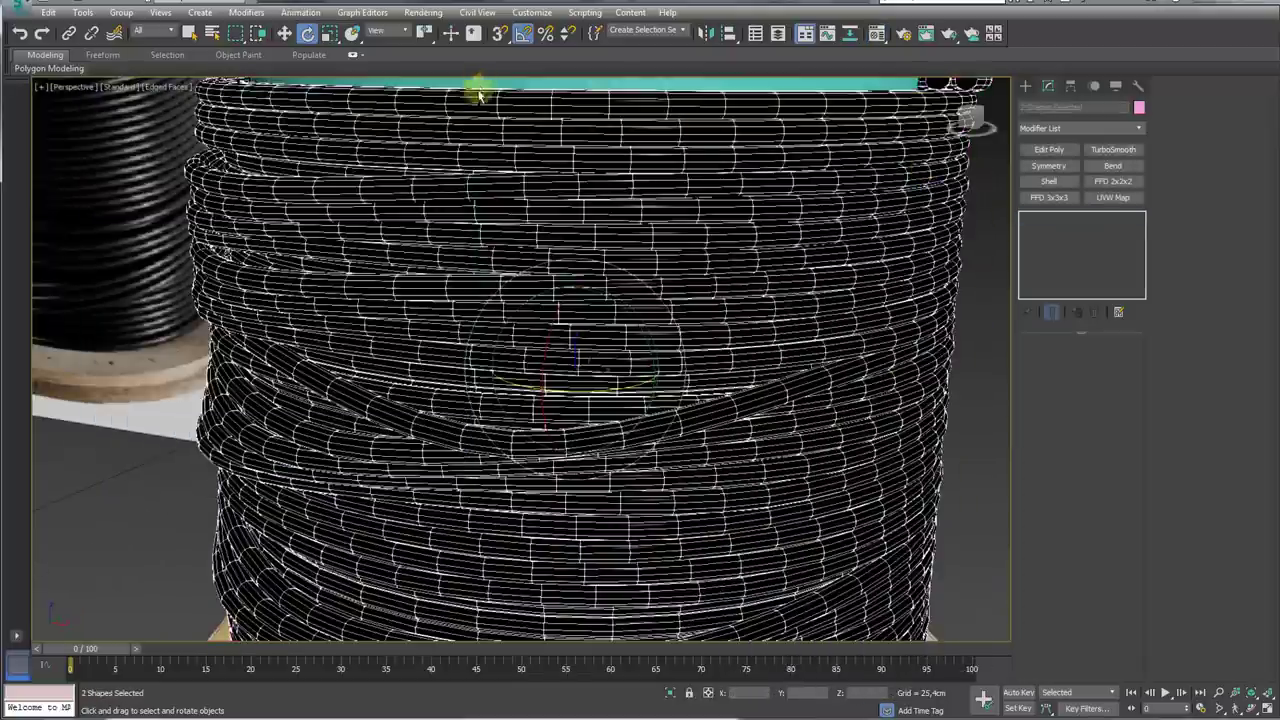
key("z")
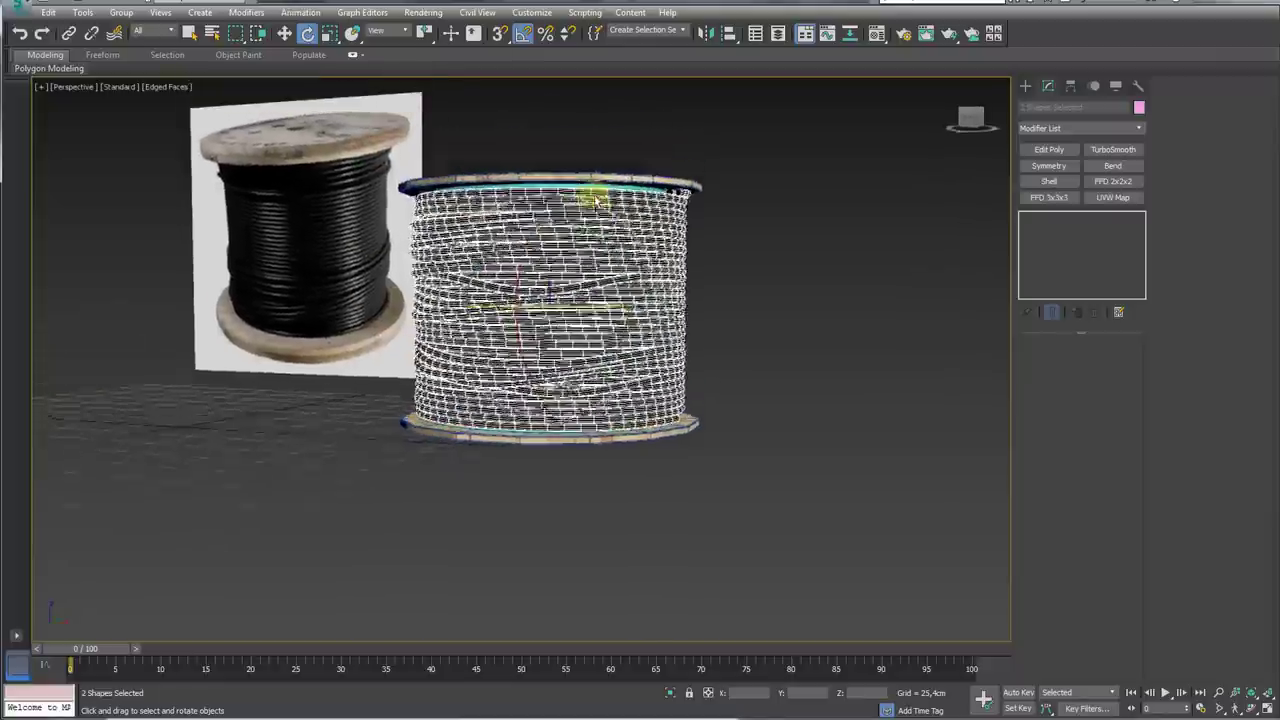
scroll(590, 200, "up", 5)
left_click(595, 217)
scroll(595, 220, "down", 5)
Step: Hide everything except the spool's core cylinder
right_click(597, 226)
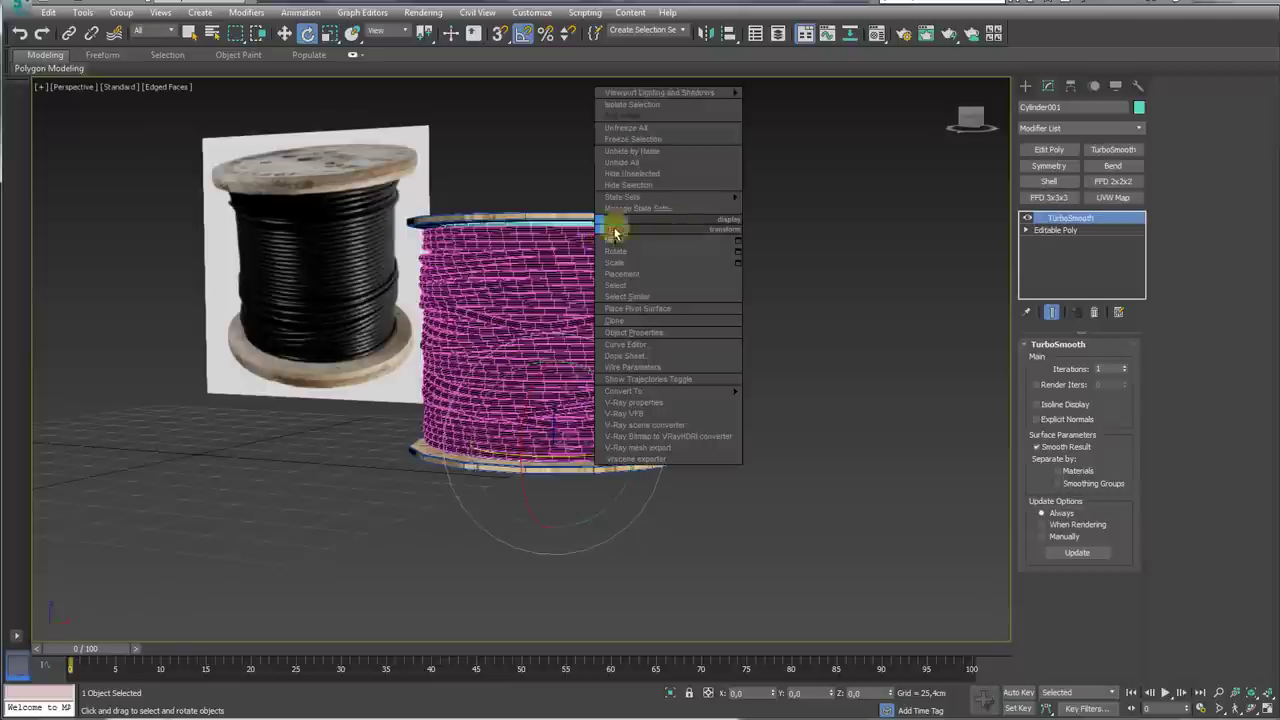
left_click(646, 175)
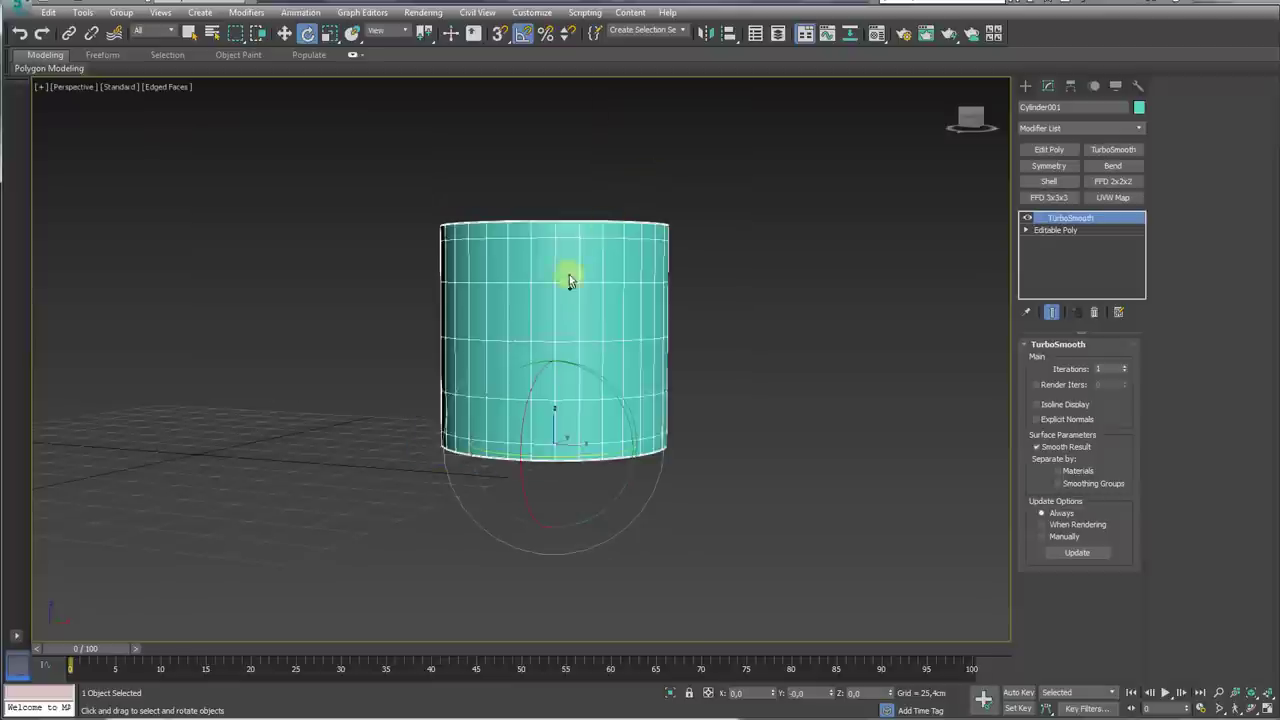
mouse_move(571, 277)
middle_mouse_down("alt")
mouse_move(594, 366)
mouse_move(580, 286)
middle_mouse_up("alt")
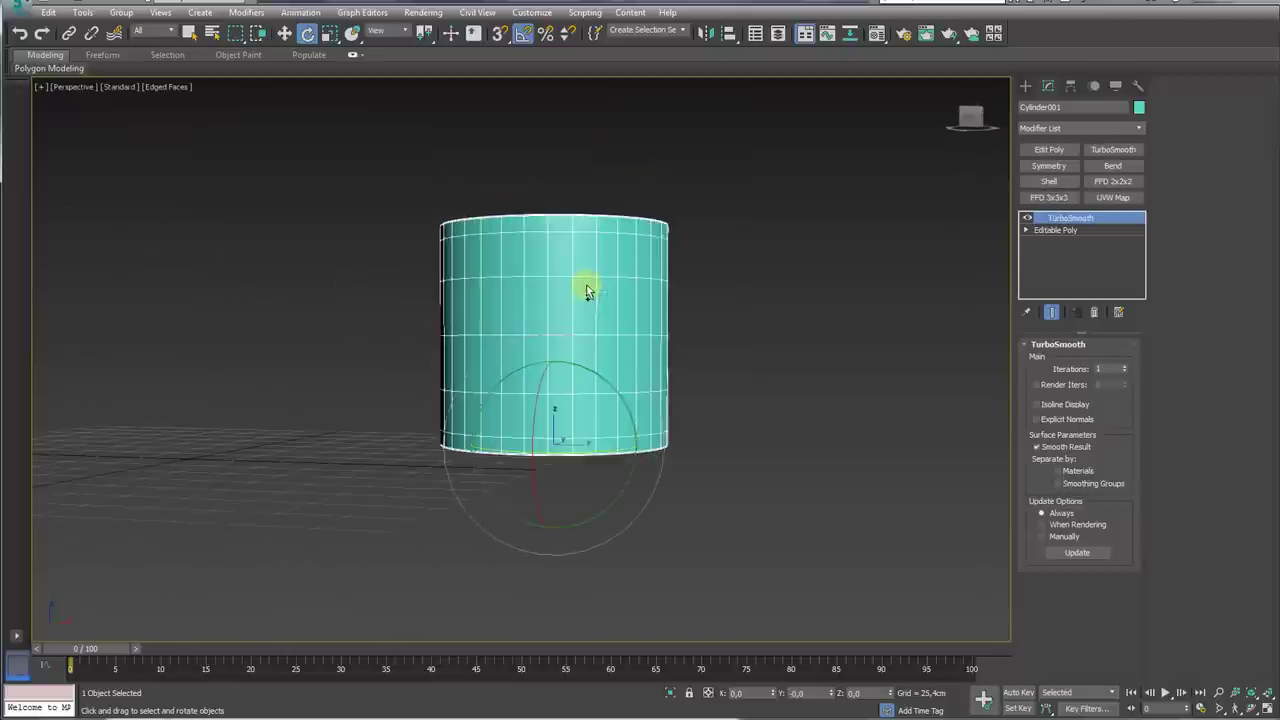
Step: Drag the wood material onto the cylinder, turn off its TurboSmooth, and select the Editable Poly base
left_click(876, 33)
left_click(461, 87)
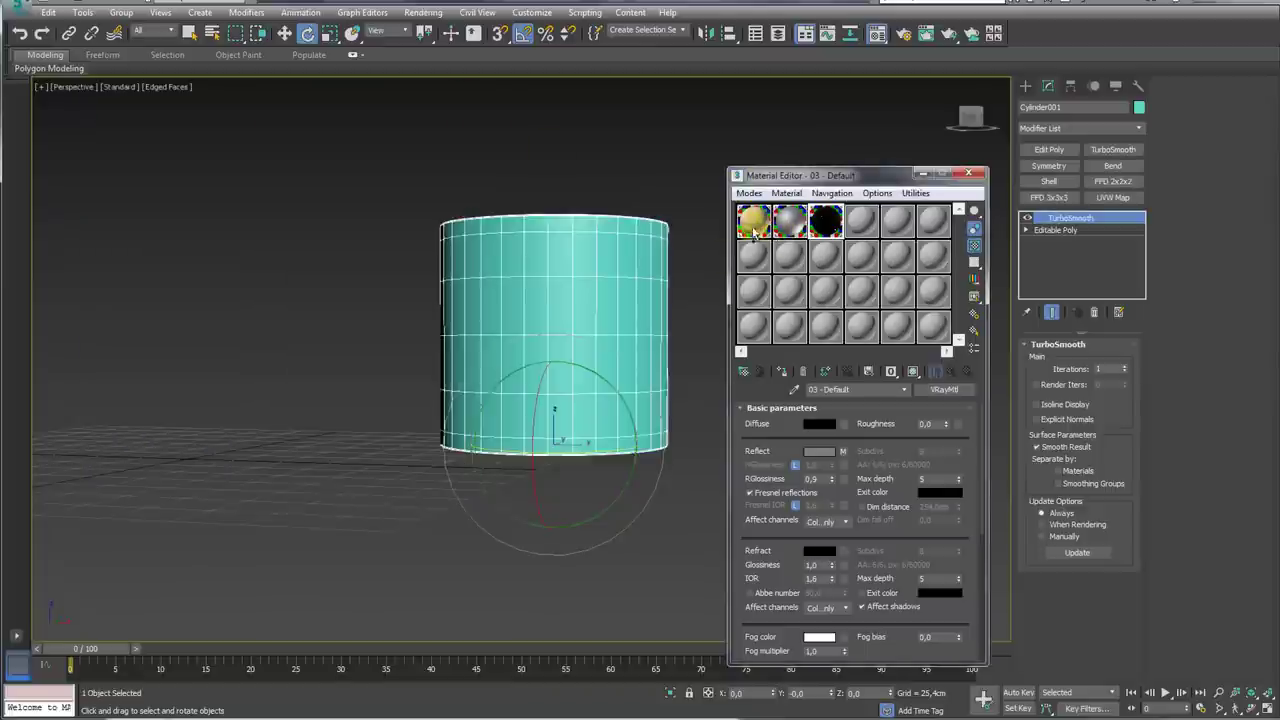
left_click_drag(755, 230, 586, 334)
mouse_move(586, 334)
middle_mouse_down("alt")
mouse_move(714, 266)
mouse_move(923, 189)
middle_mouse_up("alt")
left_click(968, 173)
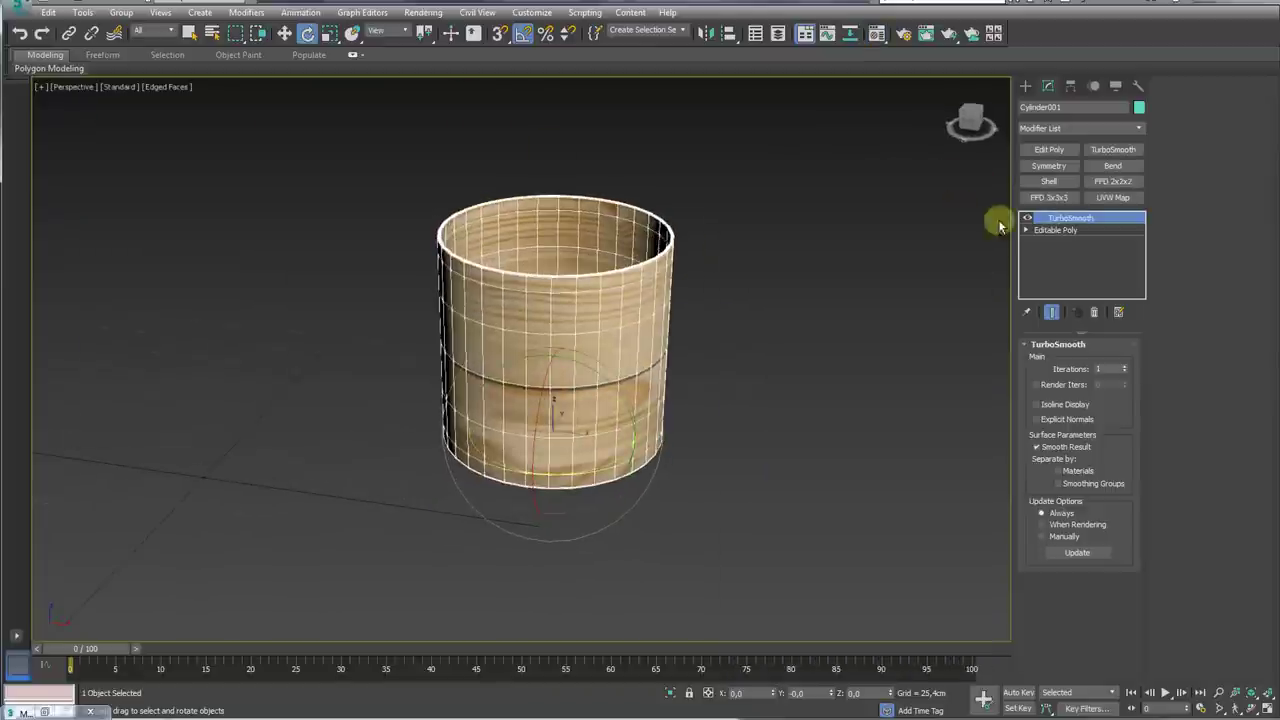
left_click(1026, 217)
left_click(1052, 230)
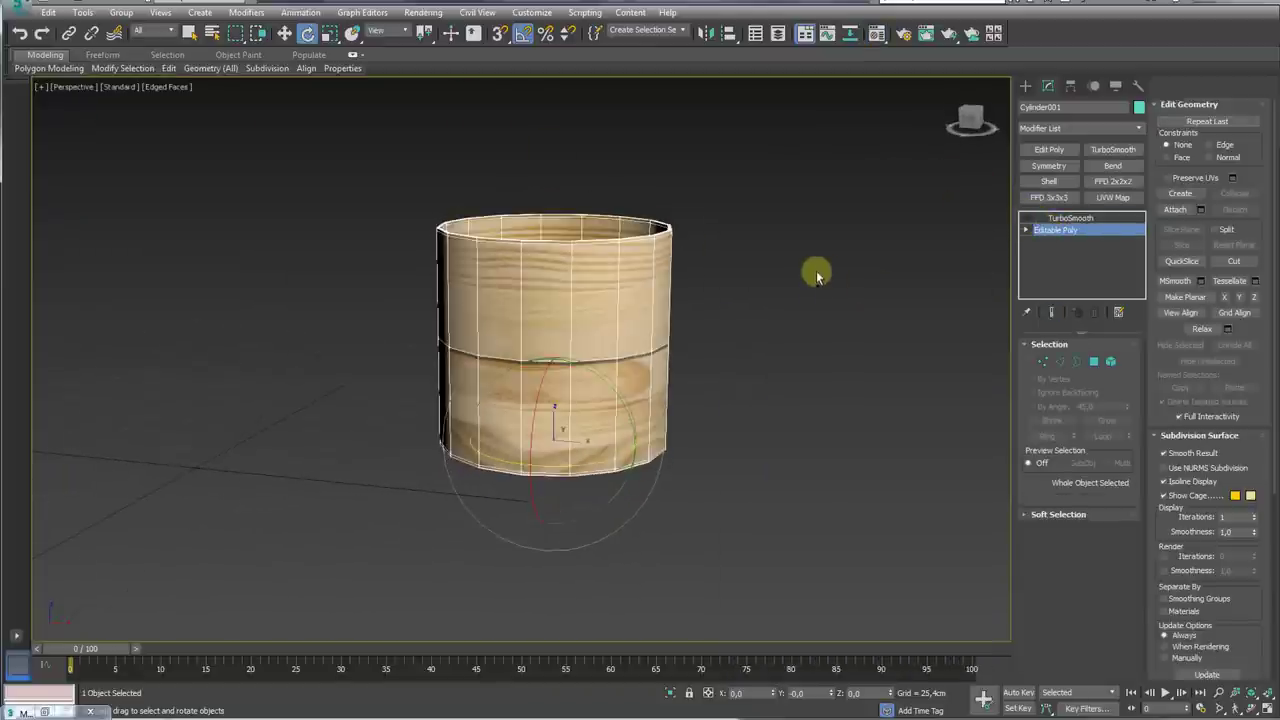
Step: Add a UVW Map modifier set to Cylindrical on the core cylinder, then reopen the Material Editor
left_click(1115, 199)
middle_click_drag(948, 291, 831, 319, "alt")
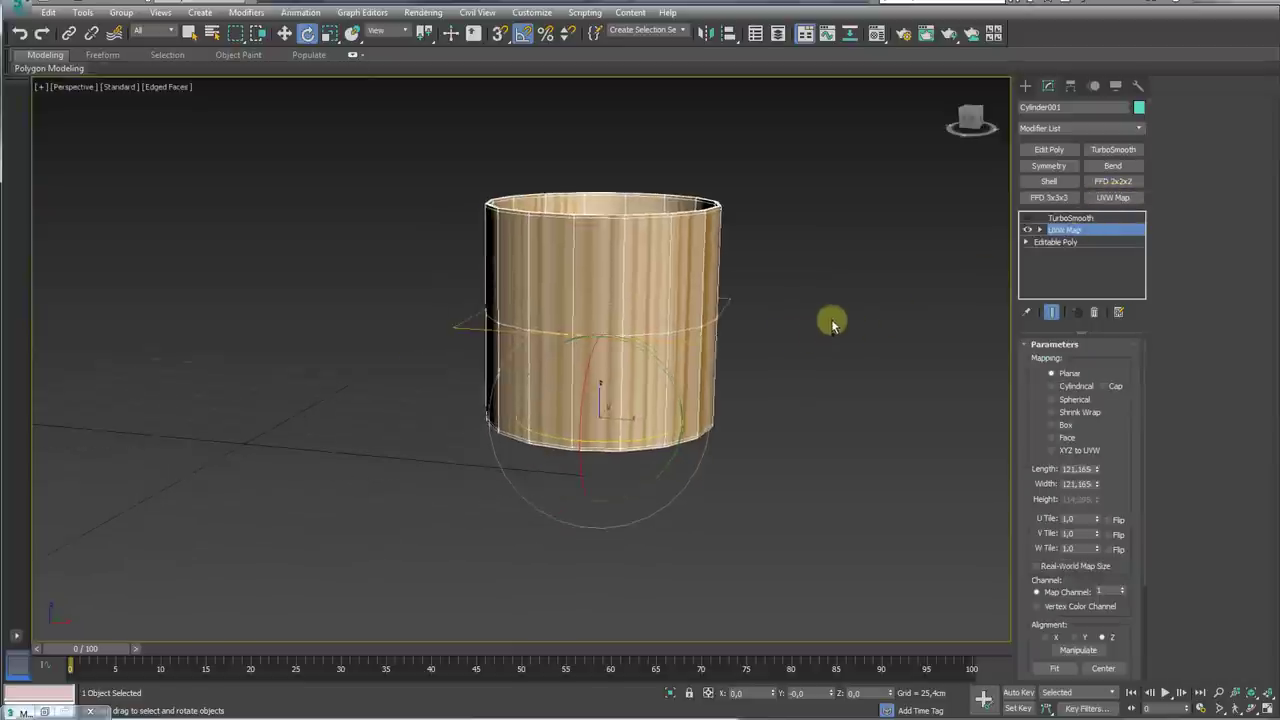
left_click(1052, 386)
middle_click_drag(729, 349, 700, 371, "alt")
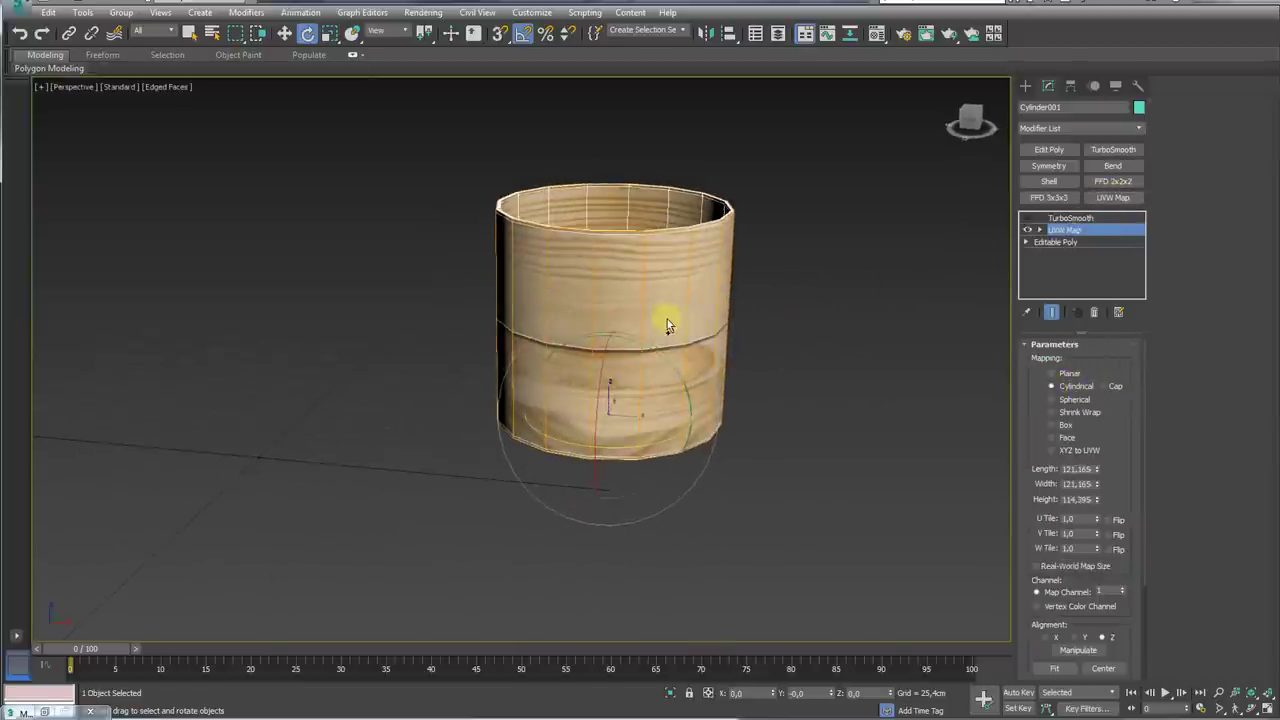
scroll(667, 319, "up", 3)
middle_click_drag(666, 323, 691, 309, "alt")
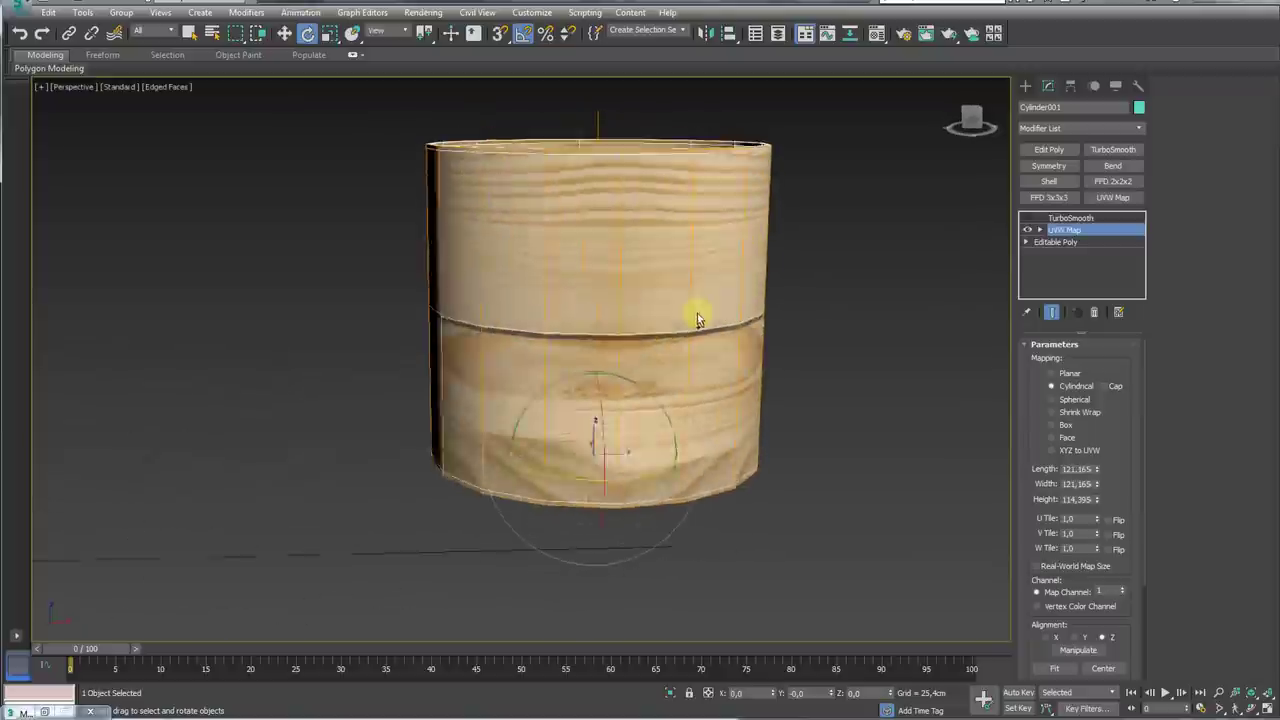
left_click(900, 33)
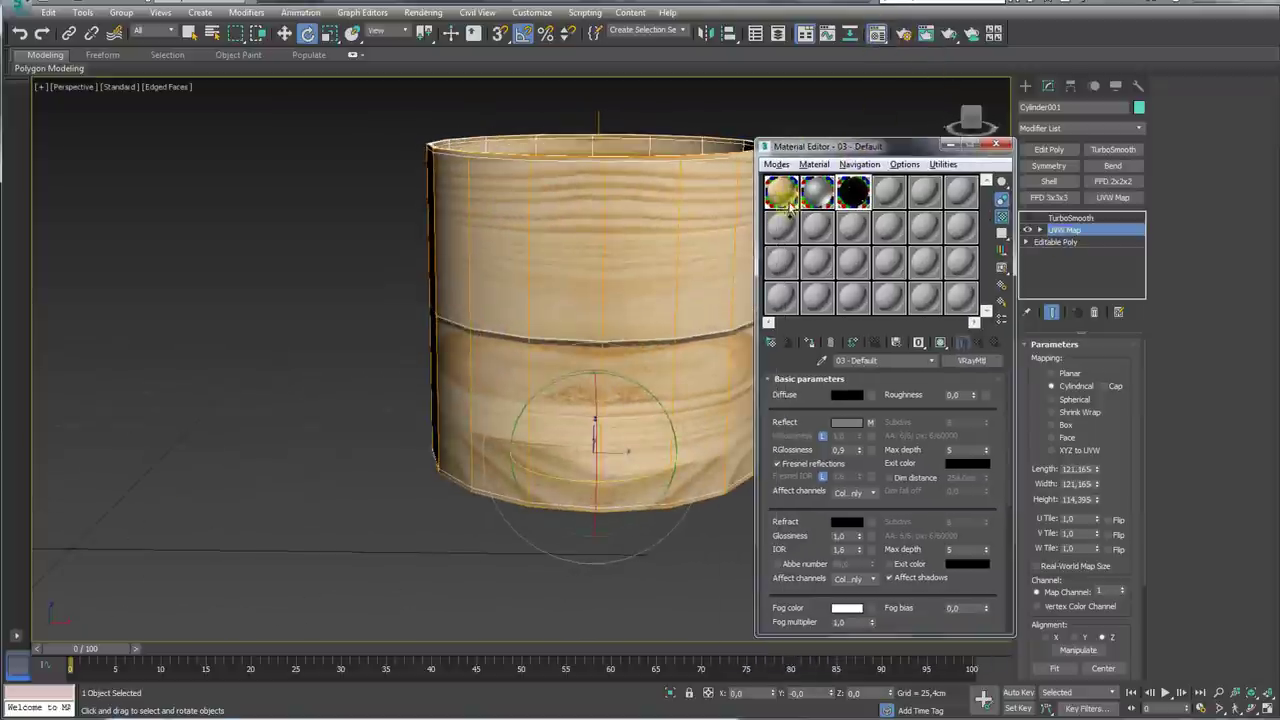
Step: Copy the wood material into a new slot named 'Materiaasd'
left_click_drag(790, 205, 781, 228)
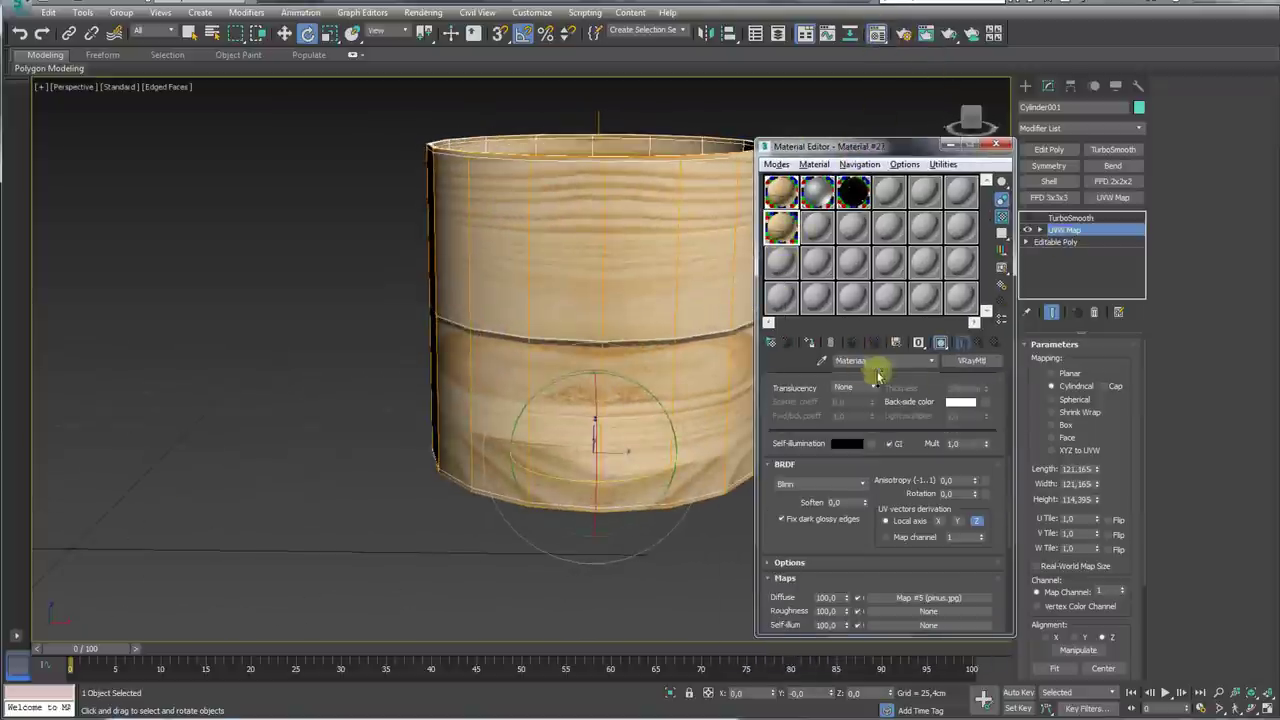
key("Return")
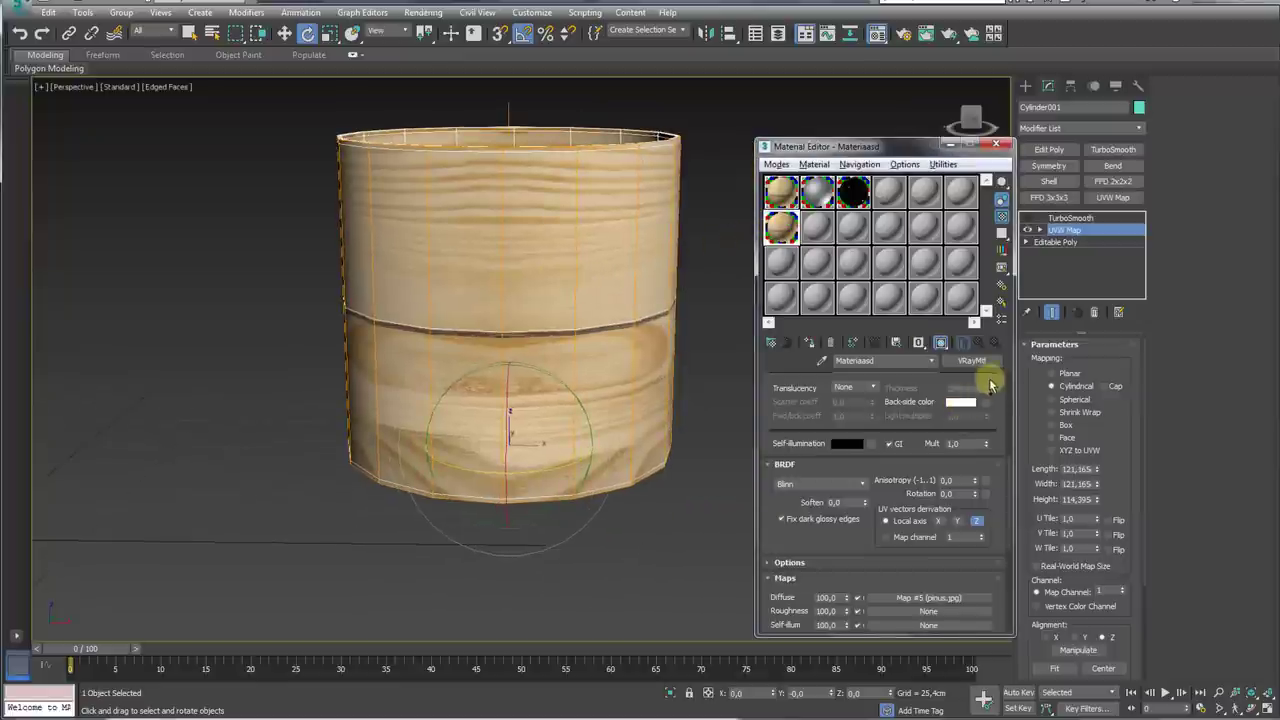
scroll(985, 390, "up", 5)
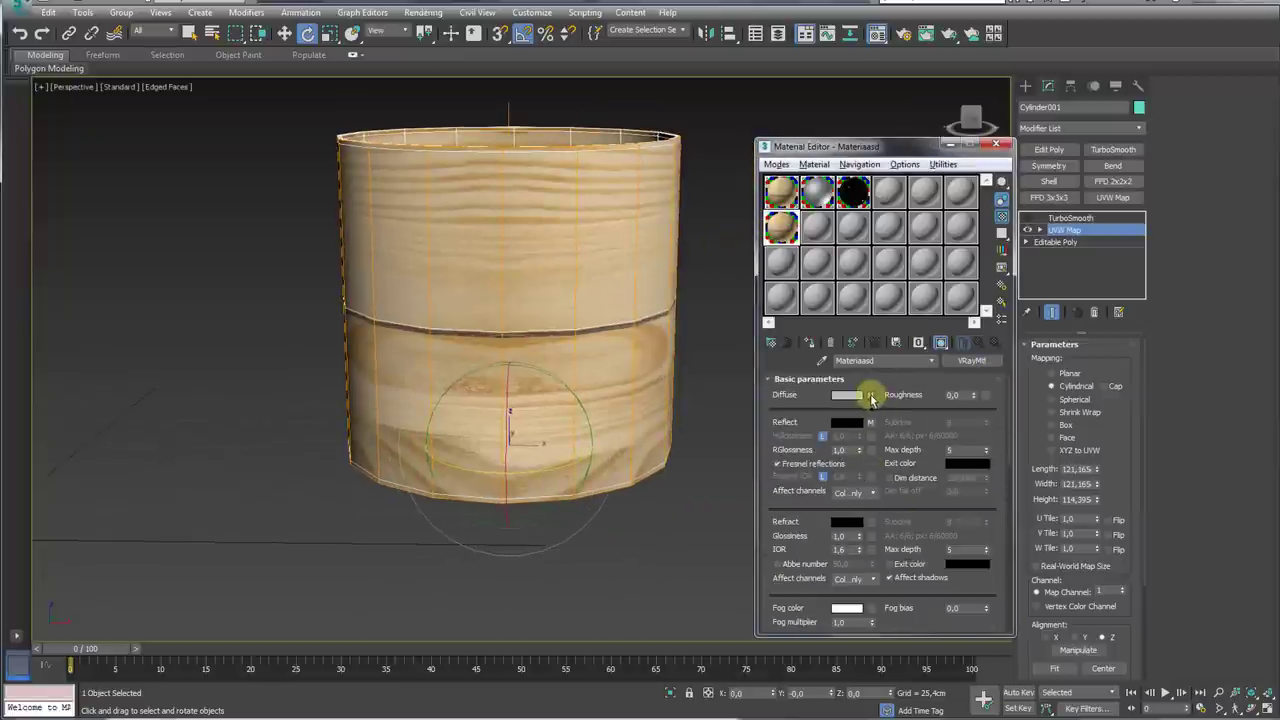
Step: Set the diffuse wood bitmap's W angle to 90, leaving U and V at 0
left_click(871, 396)
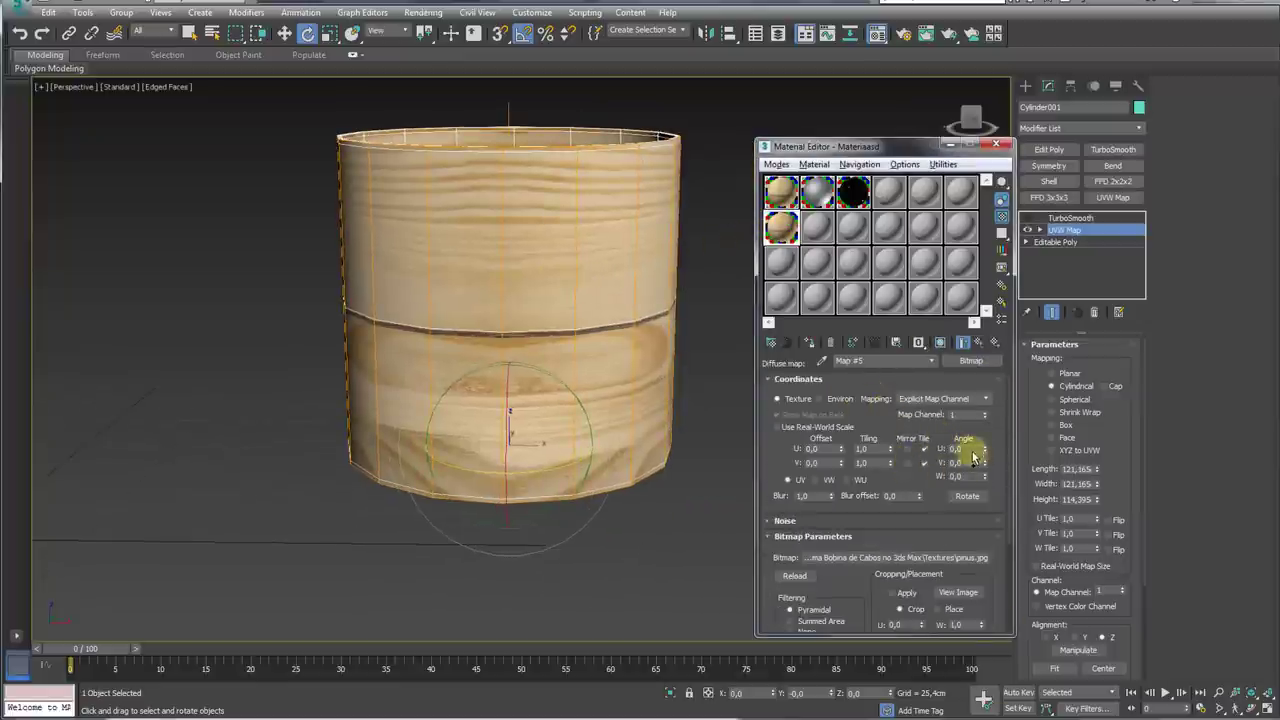
double_click(960, 449)
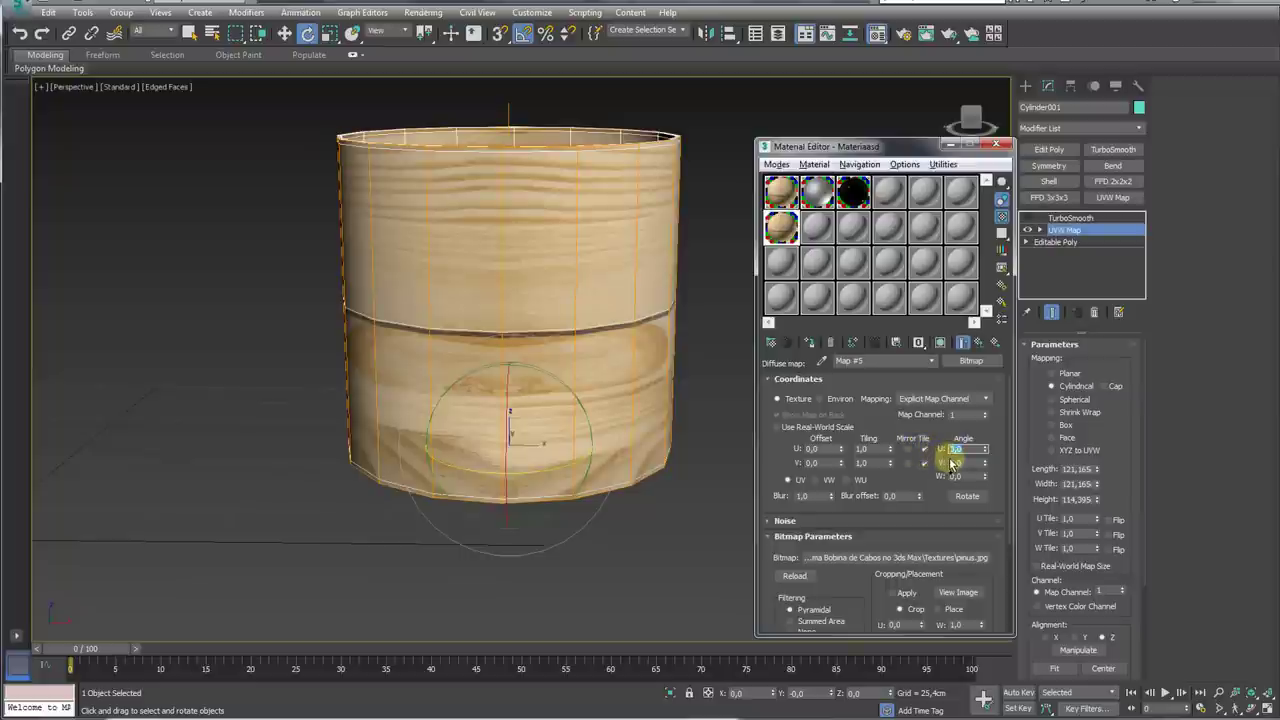
type("90")
key("Return")
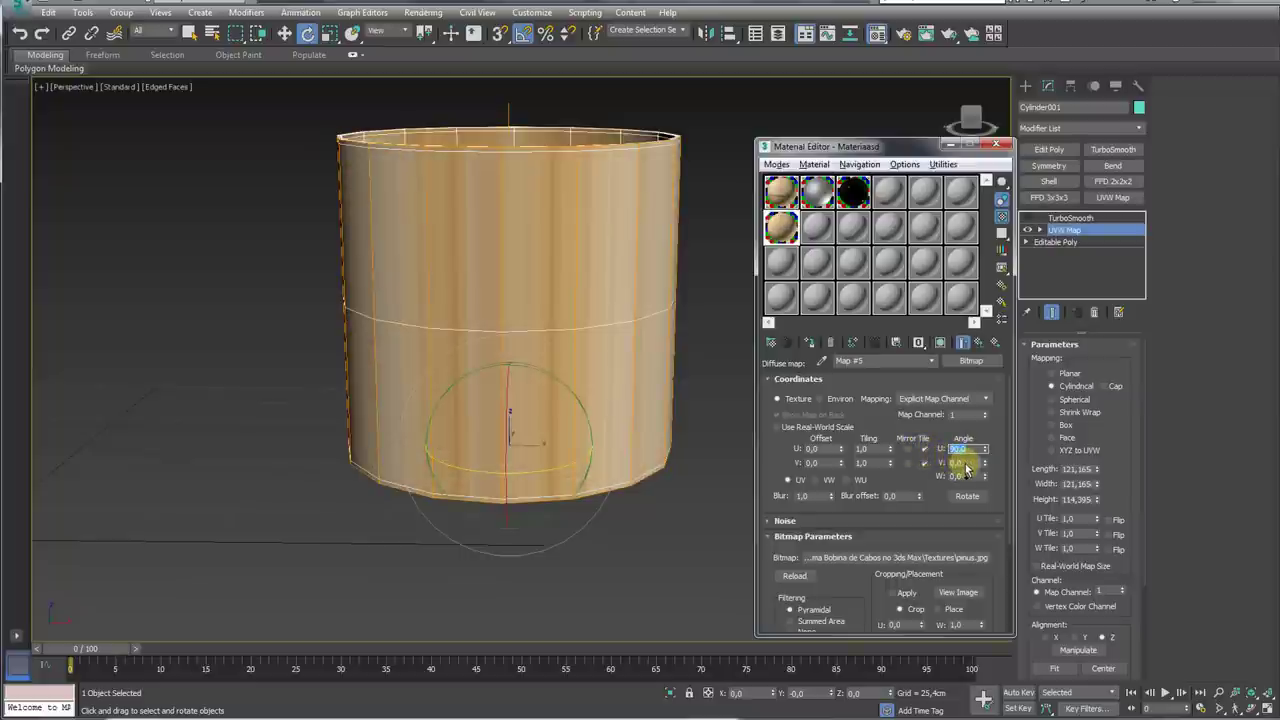
type("90")
key("Return")
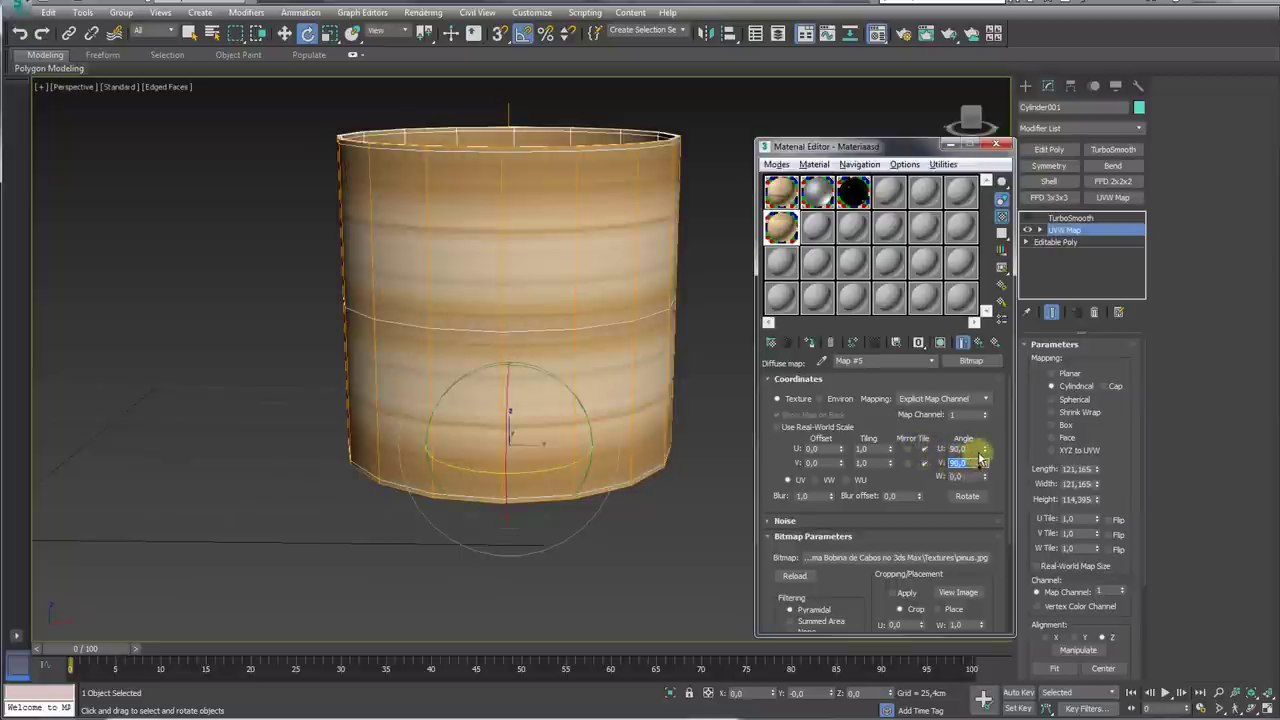
right_click(984, 449)
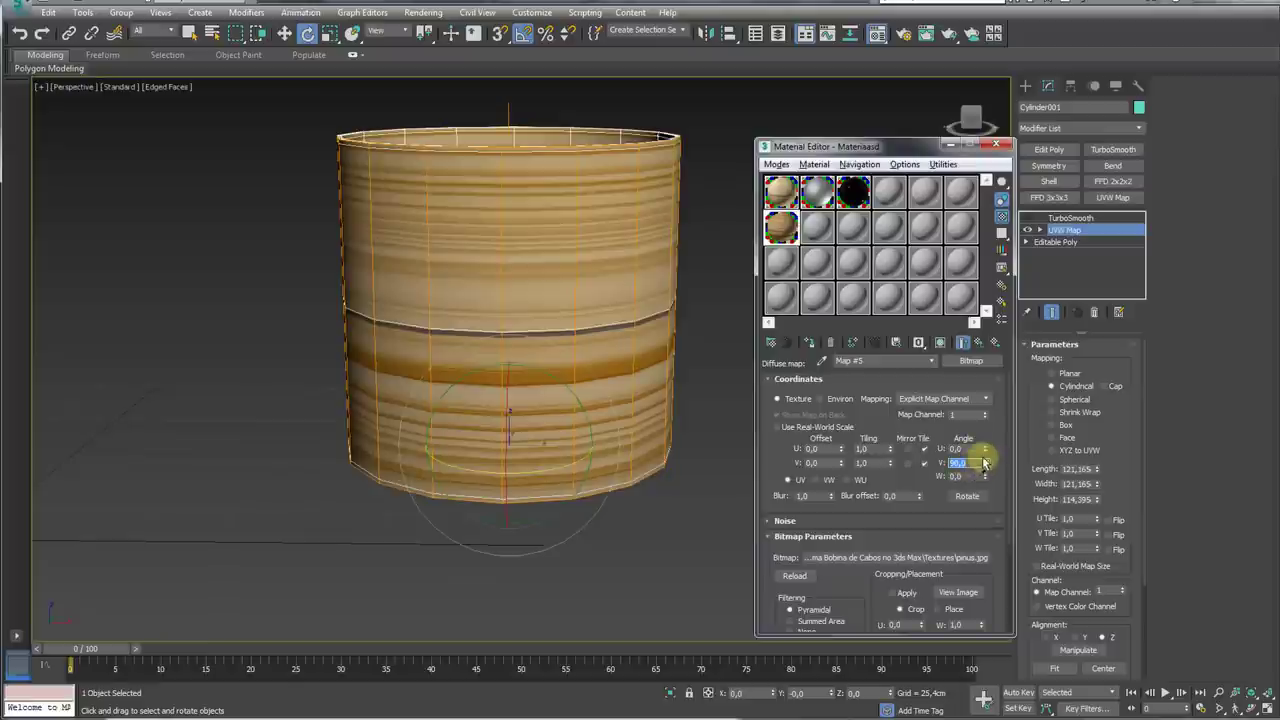
right_click(986, 466)
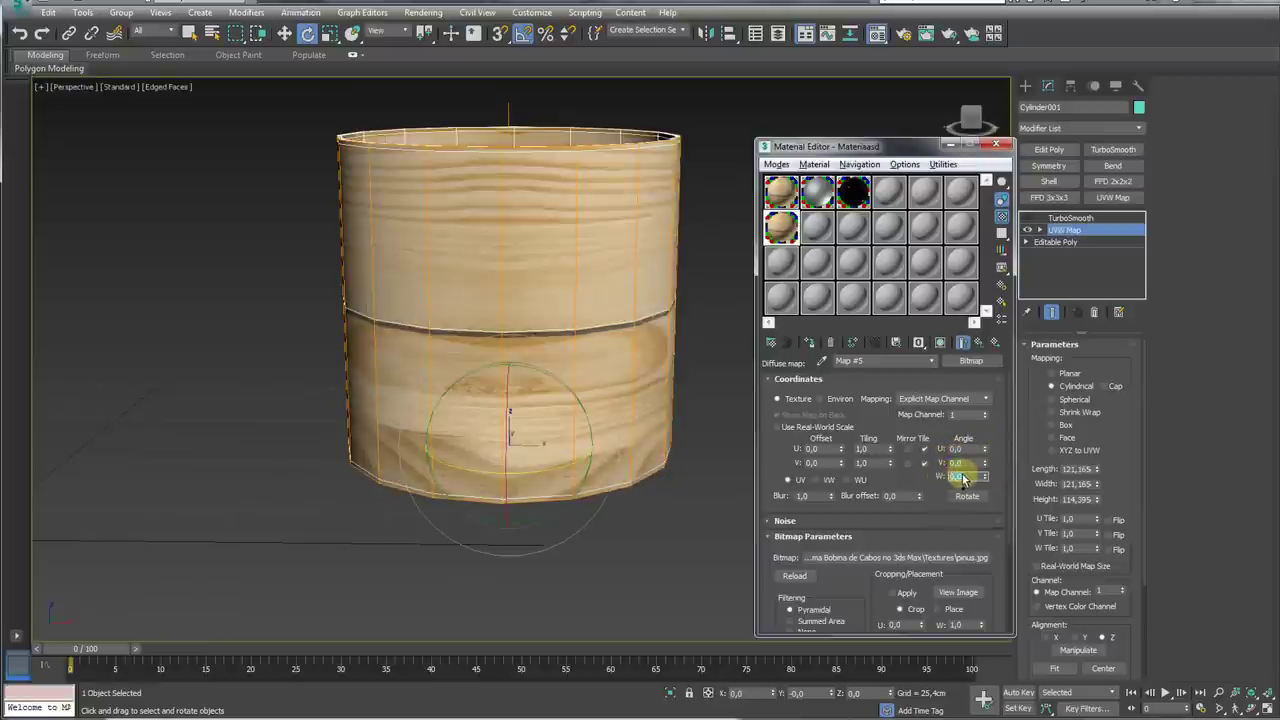
type("90")
key("Return")
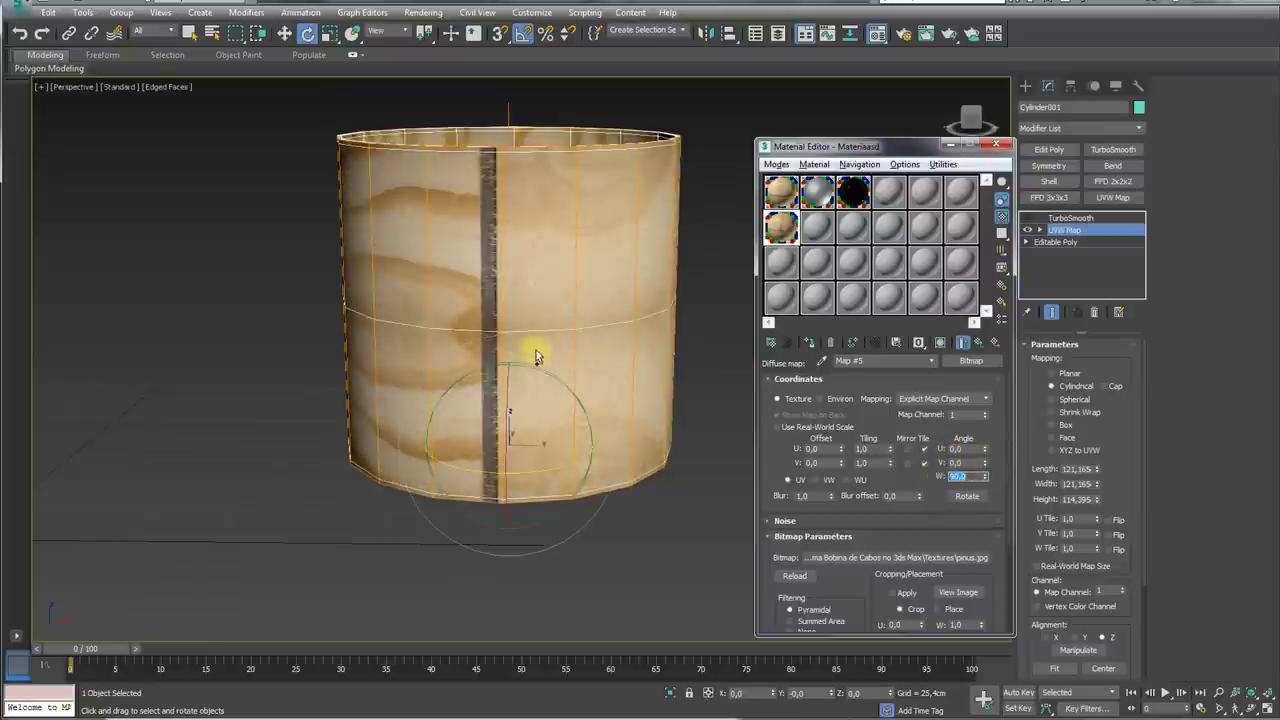
middle_click_drag(609, 337, 558, 399, "alt")
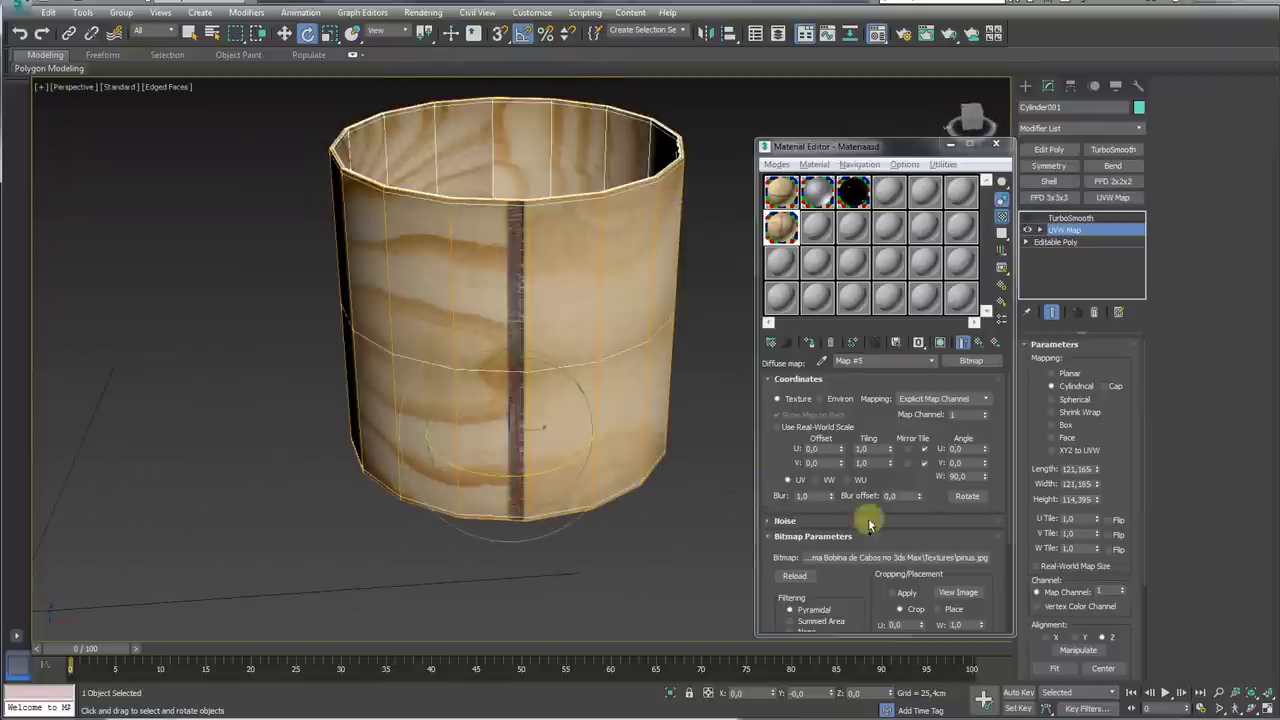
left_click(978, 345)
Step: Load pinus-bump.jpg as the bitmap in the wood material's Bump map slot
left_click(869, 425)
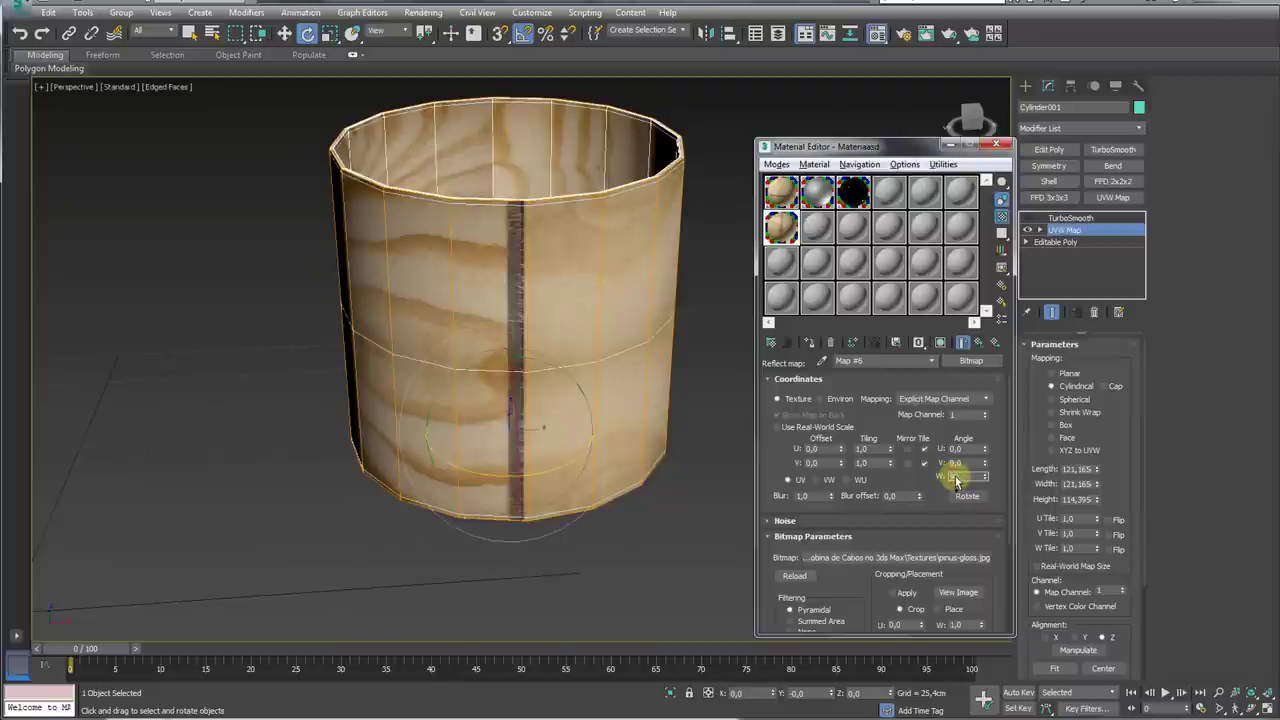
left_click(978, 343)
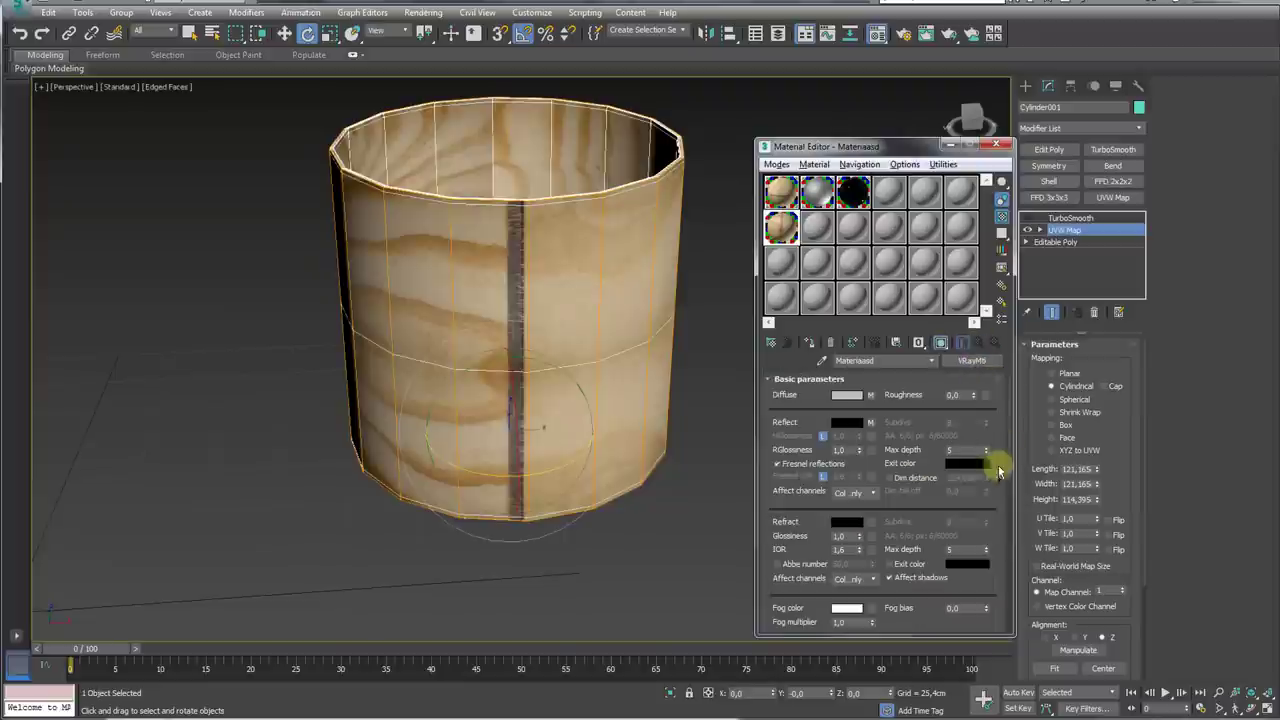
scroll(888, 510, "down", 6)
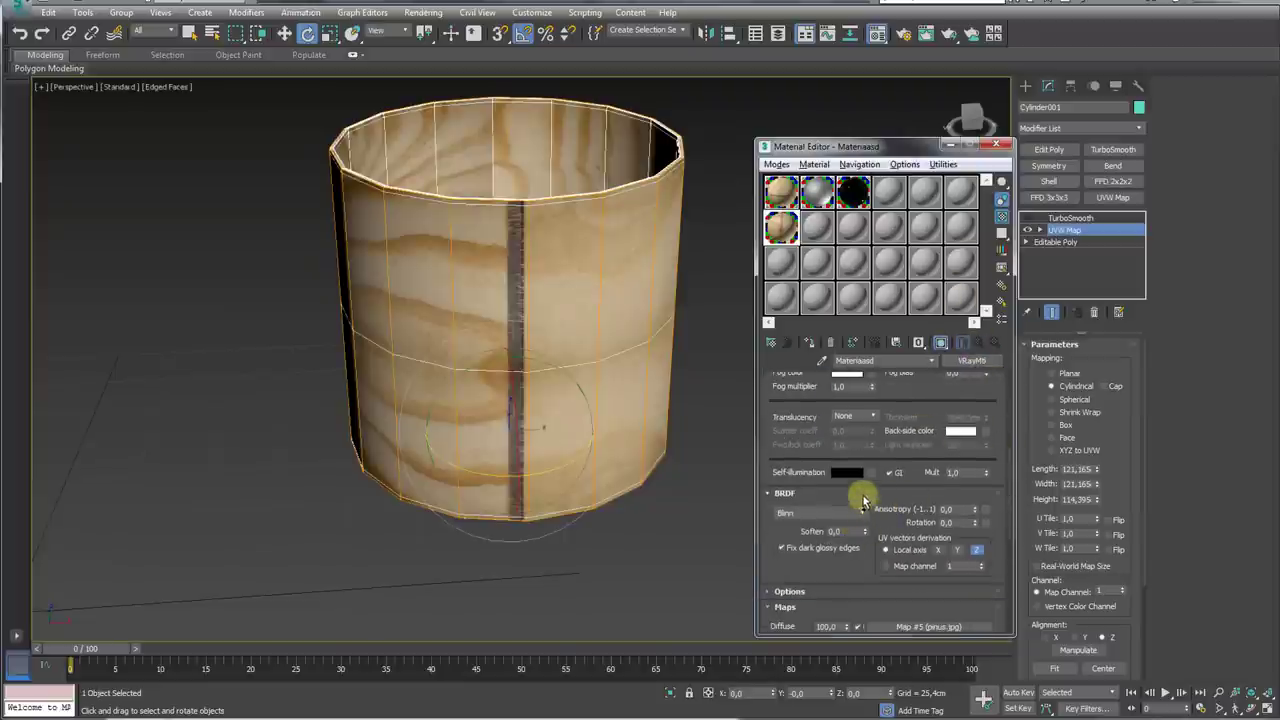
scroll(863, 500, "down", 3)
scroll(885, 525, "down", 1)
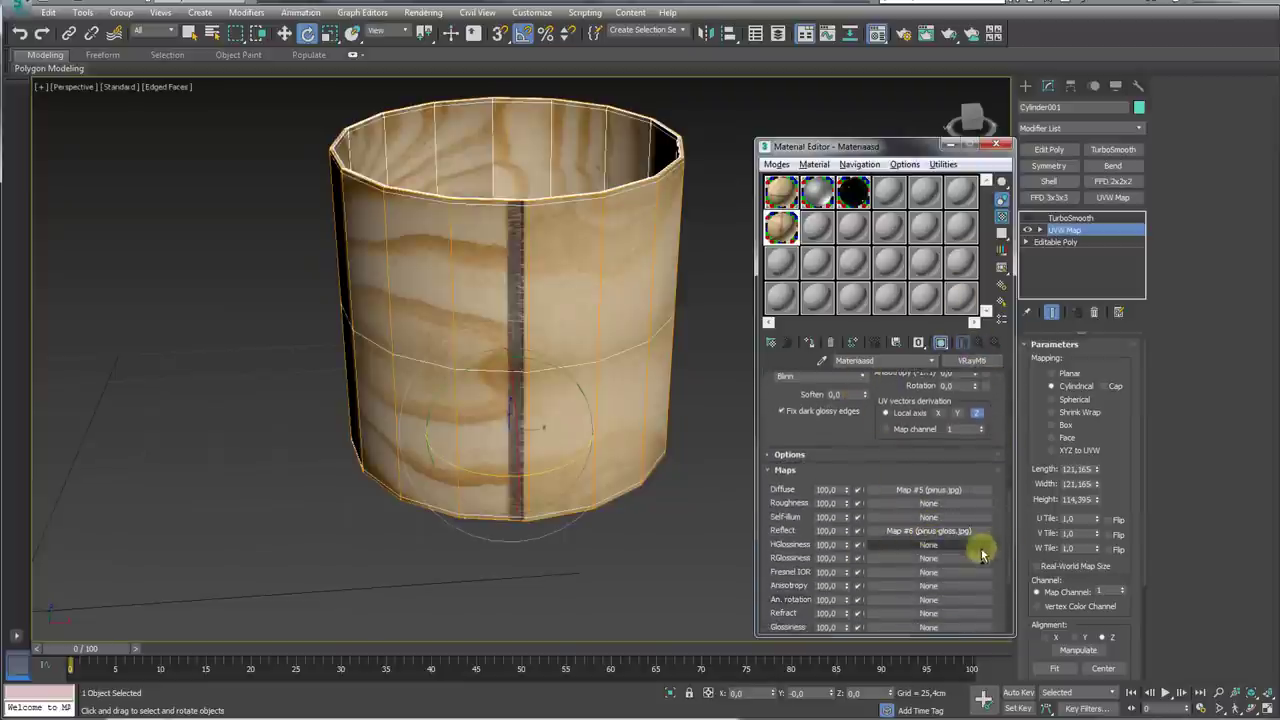
scroll(975, 550, "down", 2)
scroll(925, 535, "down", 1)
left_click(922, 534)
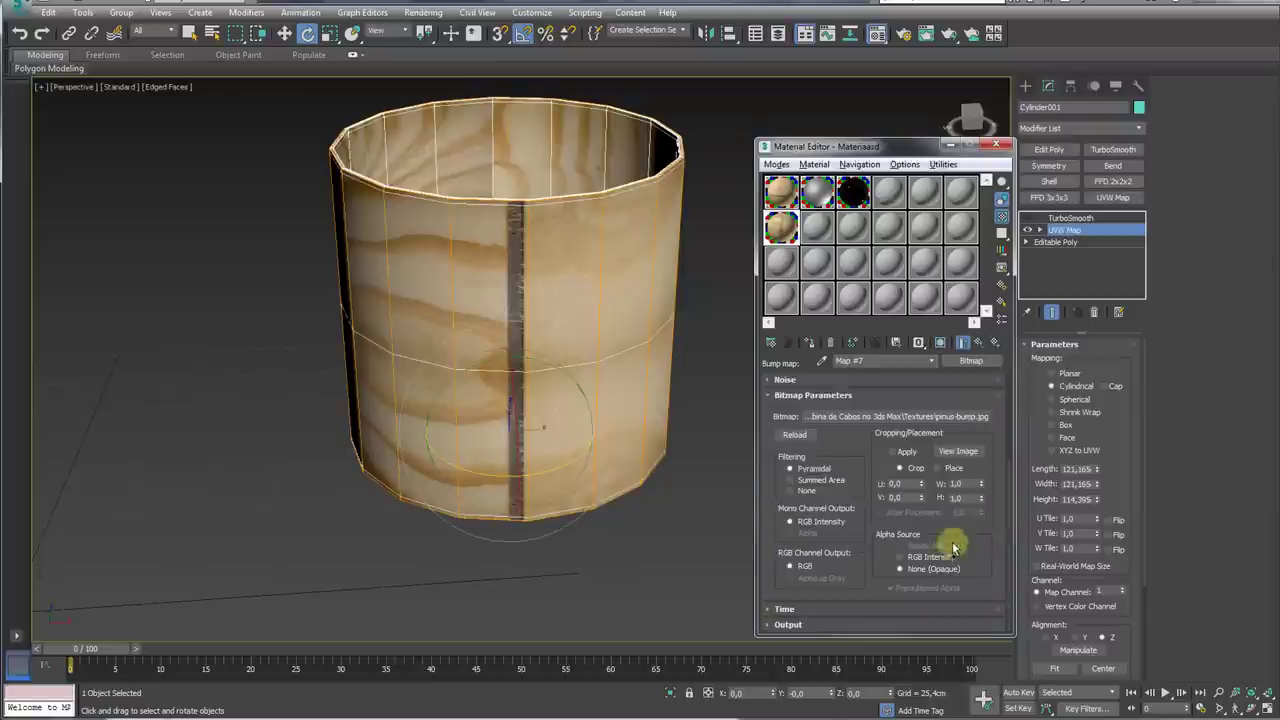
left_click(889, 417)
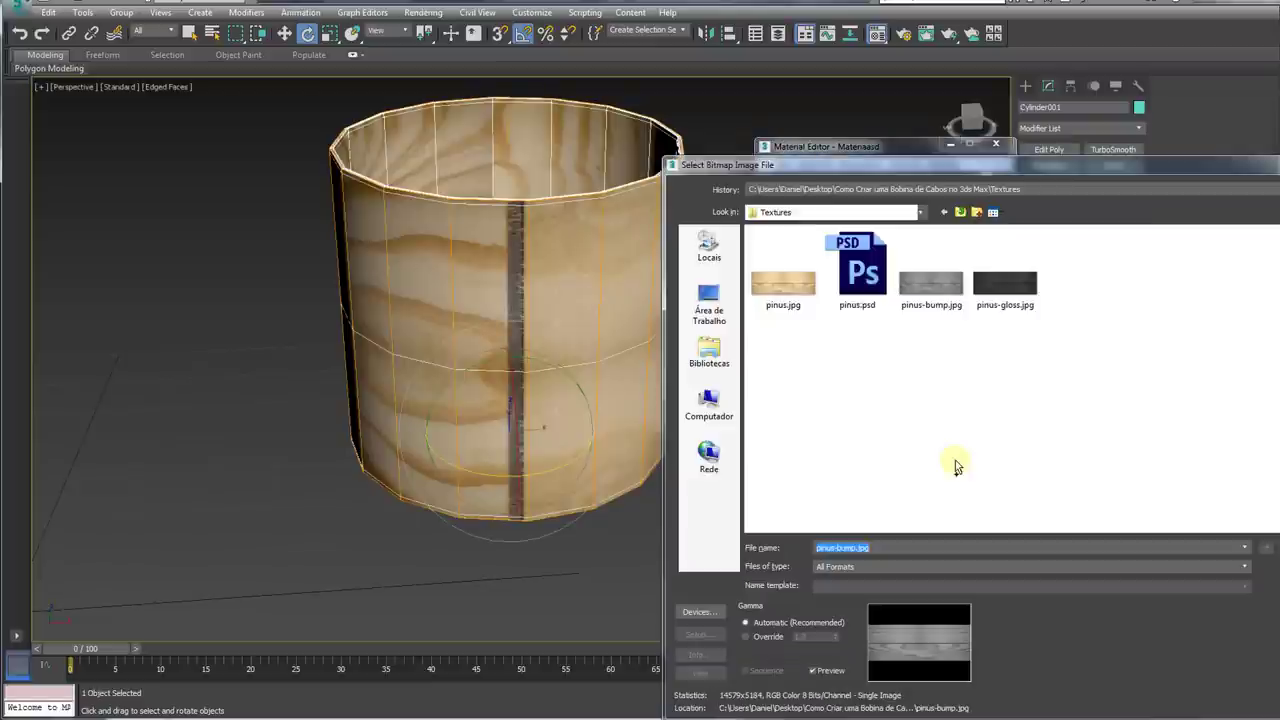
key("Return")
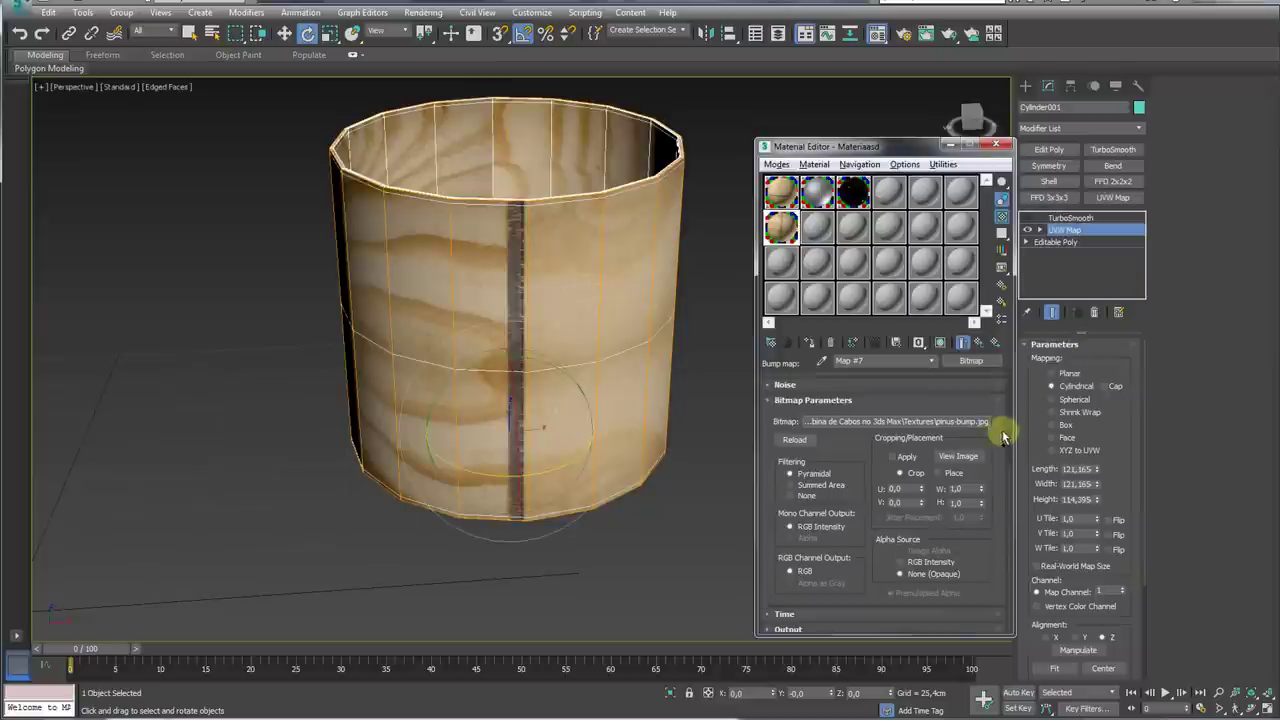
Step: Scale down the cylinder's UVW Map gizmo so the wood grain appears finer
scroll(969, 503, "up", 5)
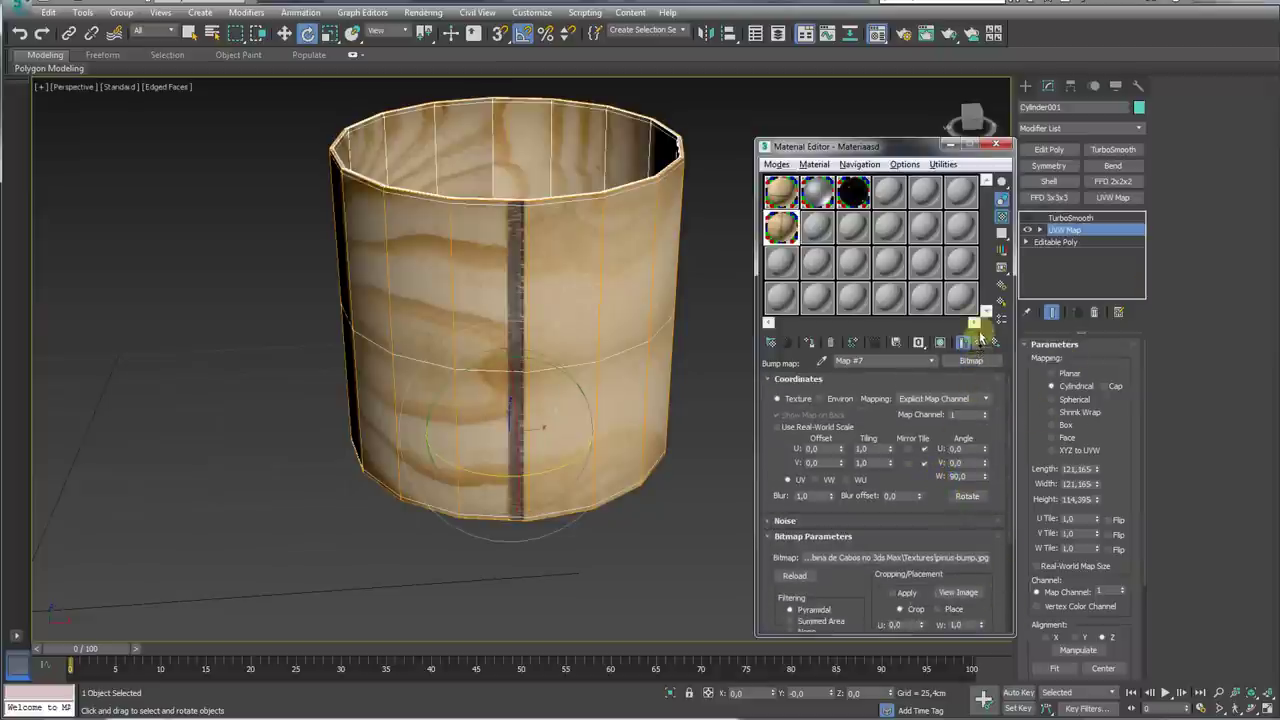
mouse_move(785, 230)
left_mouse_down()
mouse_move(814, 248)
mouse_move(1086, 250)
left_mouse_up()
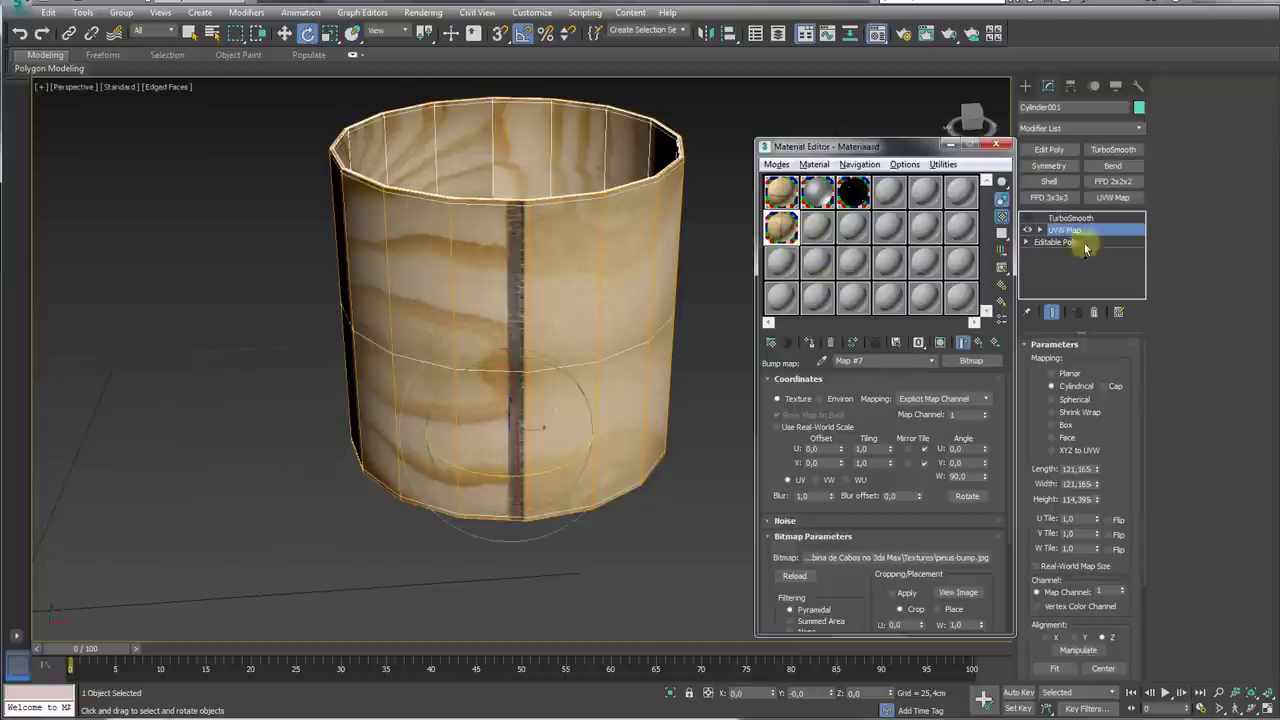
left_click(1040, 230)
left_click(1064, 242)
key("r")
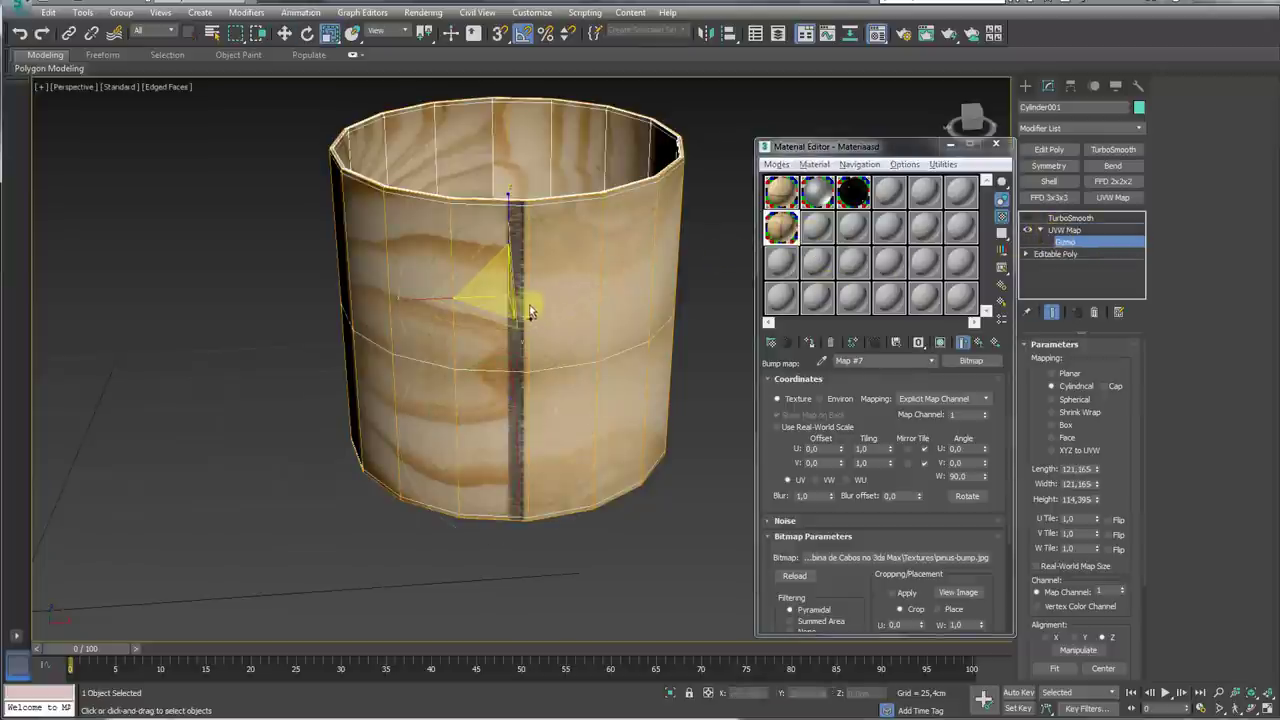
left_click_drag(502, 313, 502, 295)
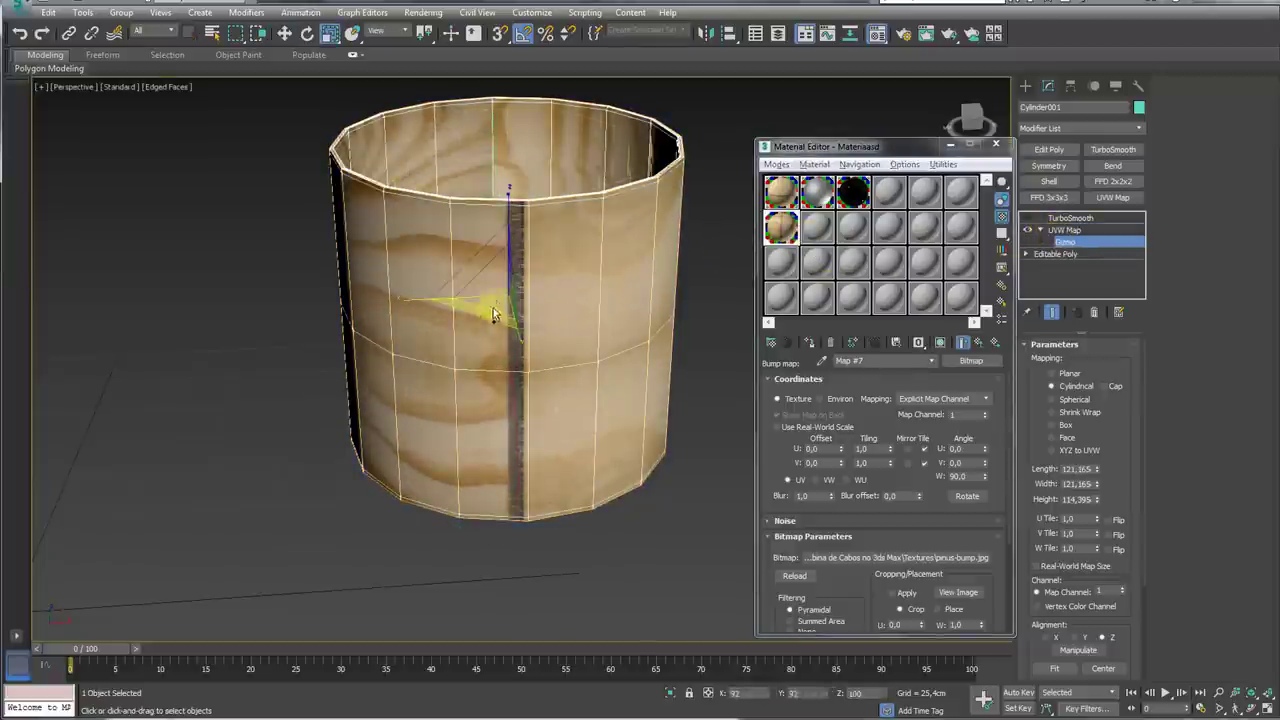
mouse_move(502, 295)
middle_mouse_down("alt")
mouse_move(531, 360)
mouse_move(571, 329)
mouse_move(543, 443)
mouse_move(452, 428)
mouse_move(357, 343)
middle_mouse_up("alt")
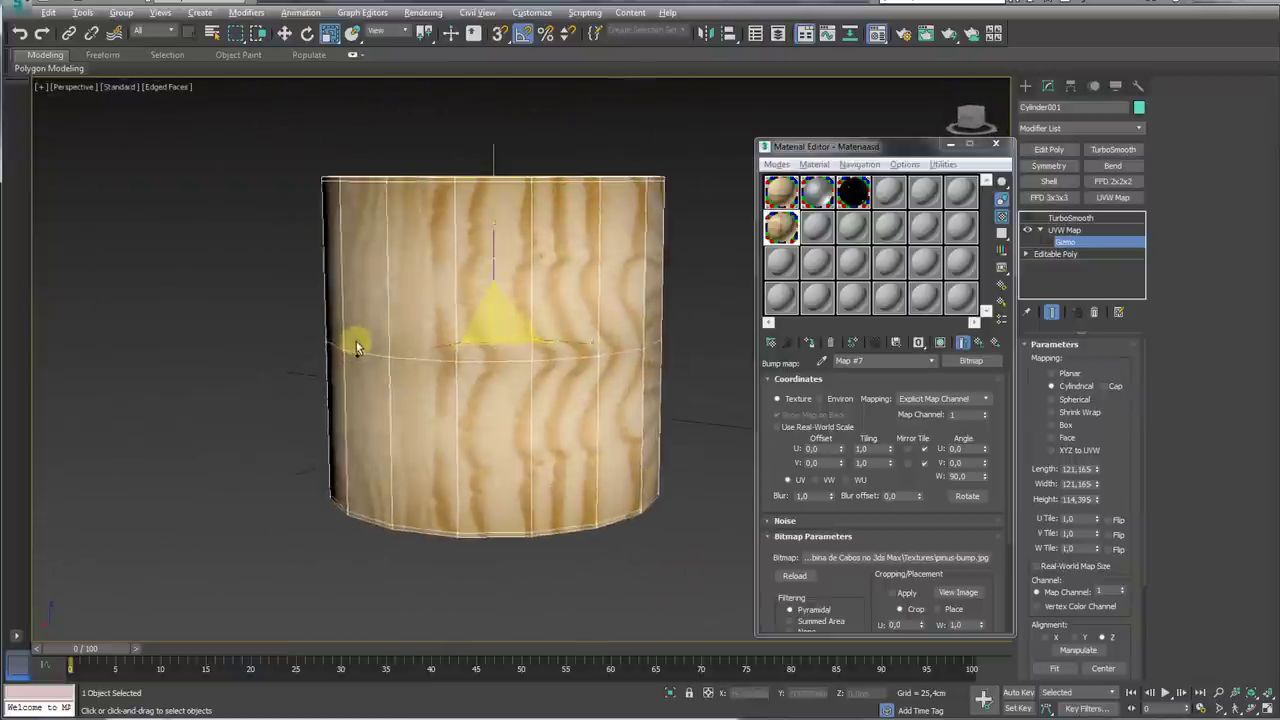
Step: Collapse the mapped cylinder to an Editable Poly
left_click(990, 147)
mouse_move(489, 312)
middle_mouse_down("alt")
mouse_move(592, 327)
mouse_move(530, 284)
middle_mouse_up("alt")
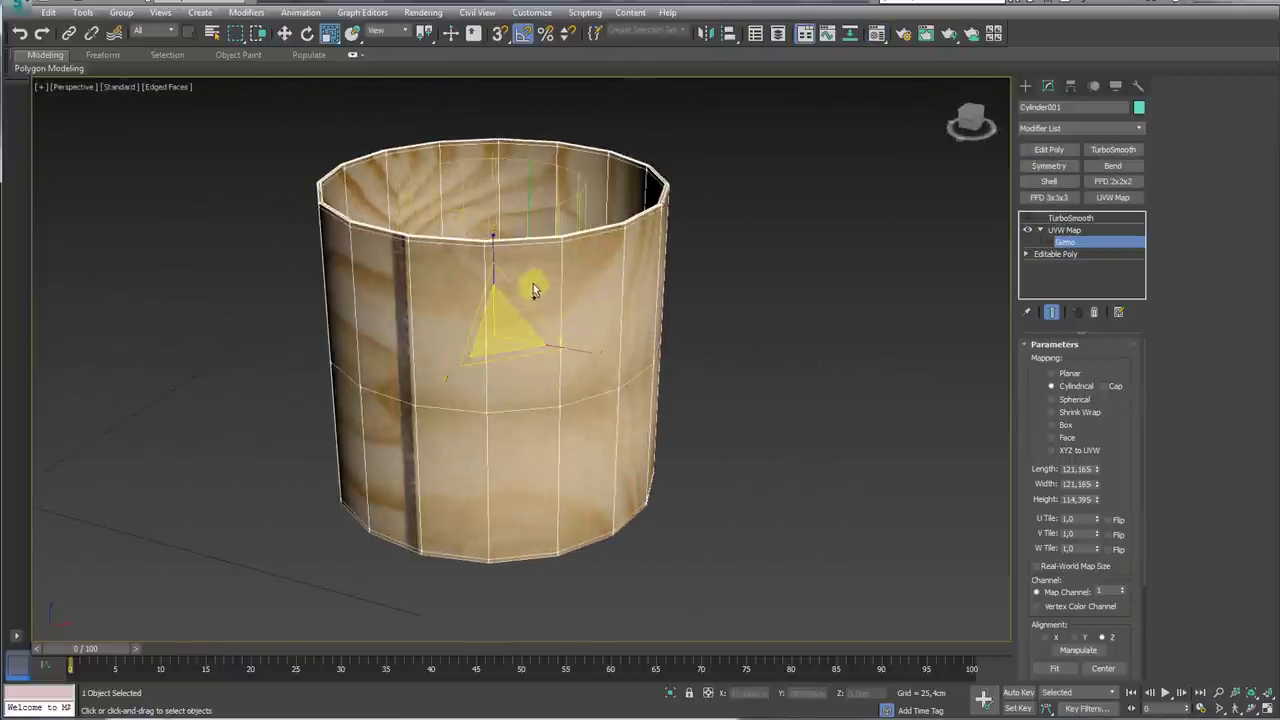
right_click(530, 282)
mouse_move(600, 446)
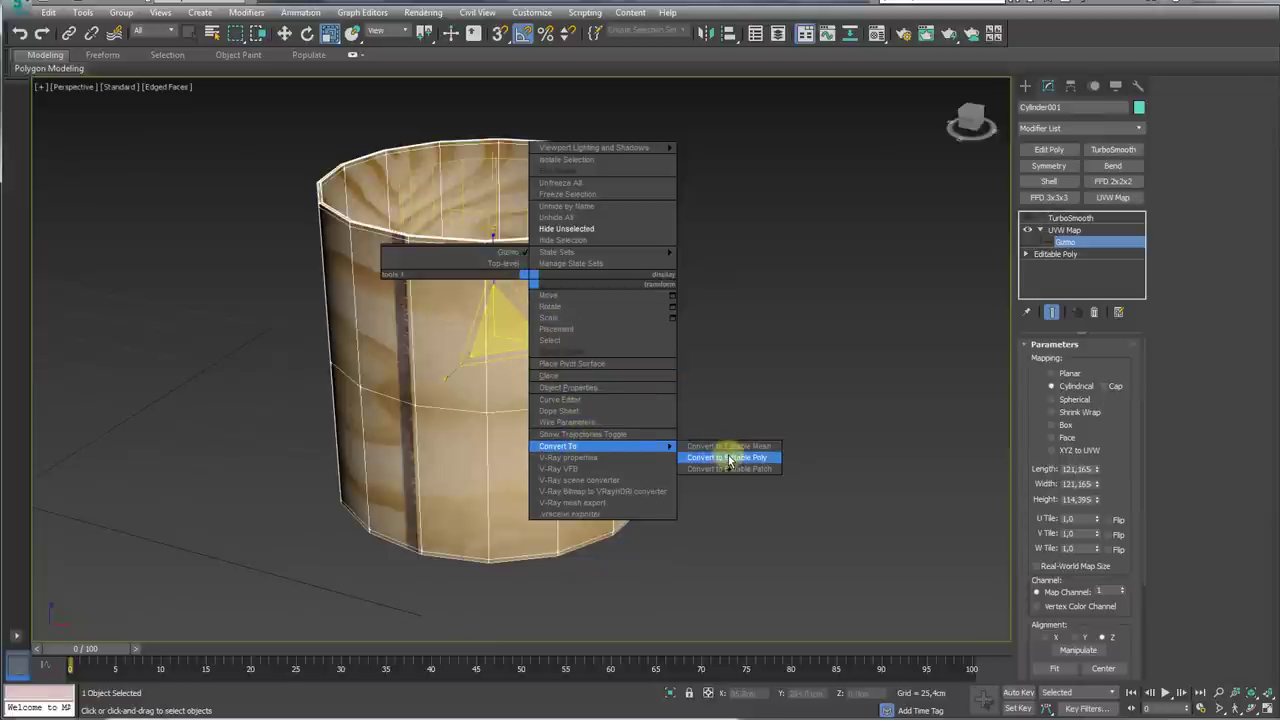
left_click(728, 459)
left_click(1070, 218)
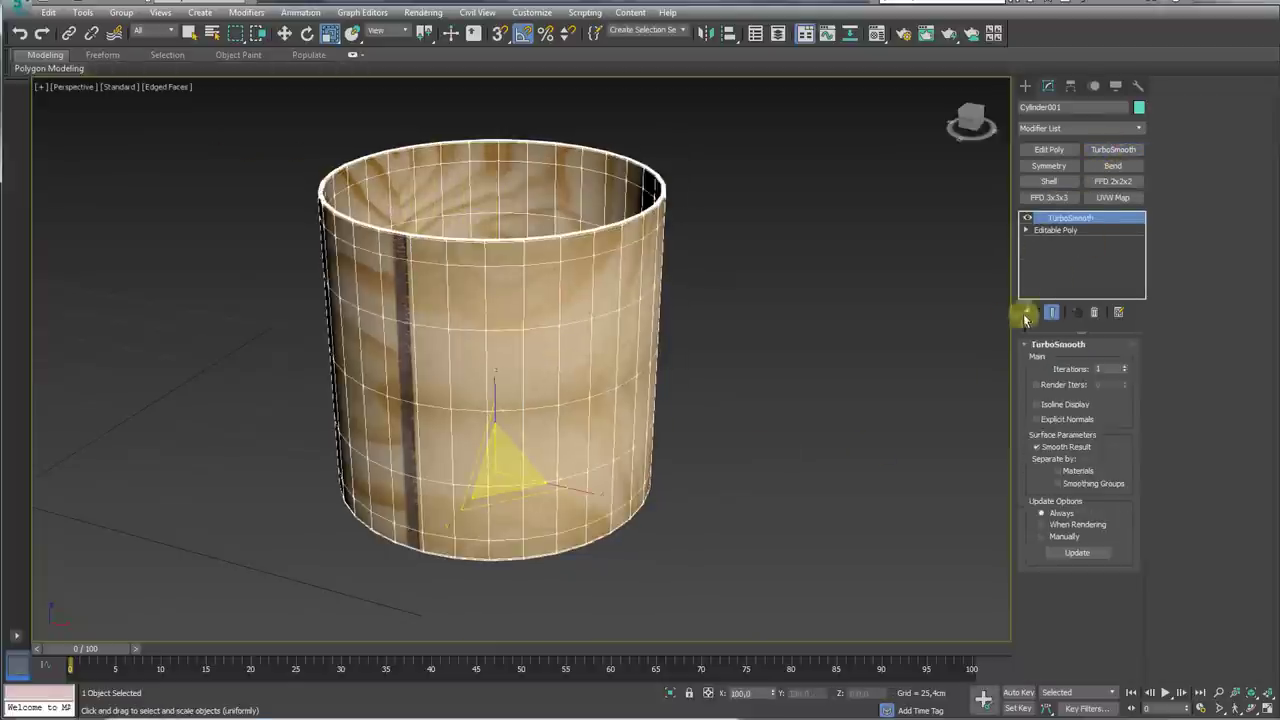
Step: Attach the two bolts to the spool lid
middle_click_drag(670, 398, 778, 595)
right_click(768, 525)
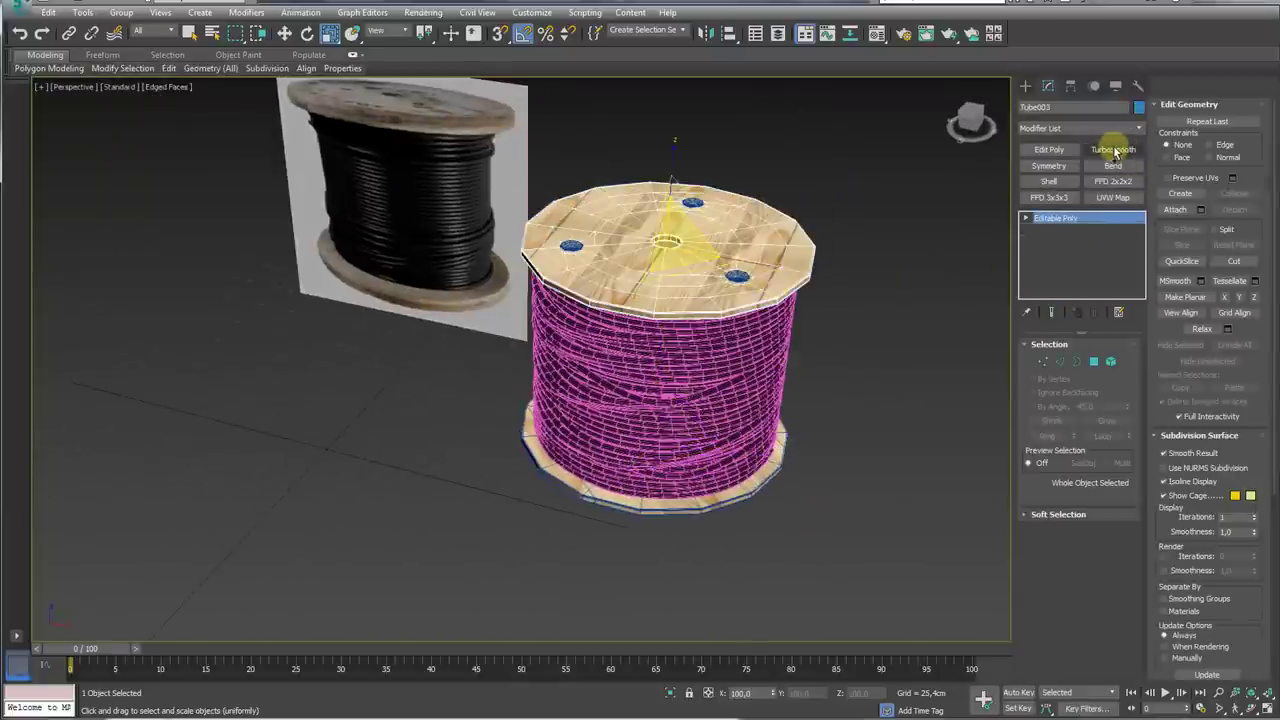
left_click(1175, 209)
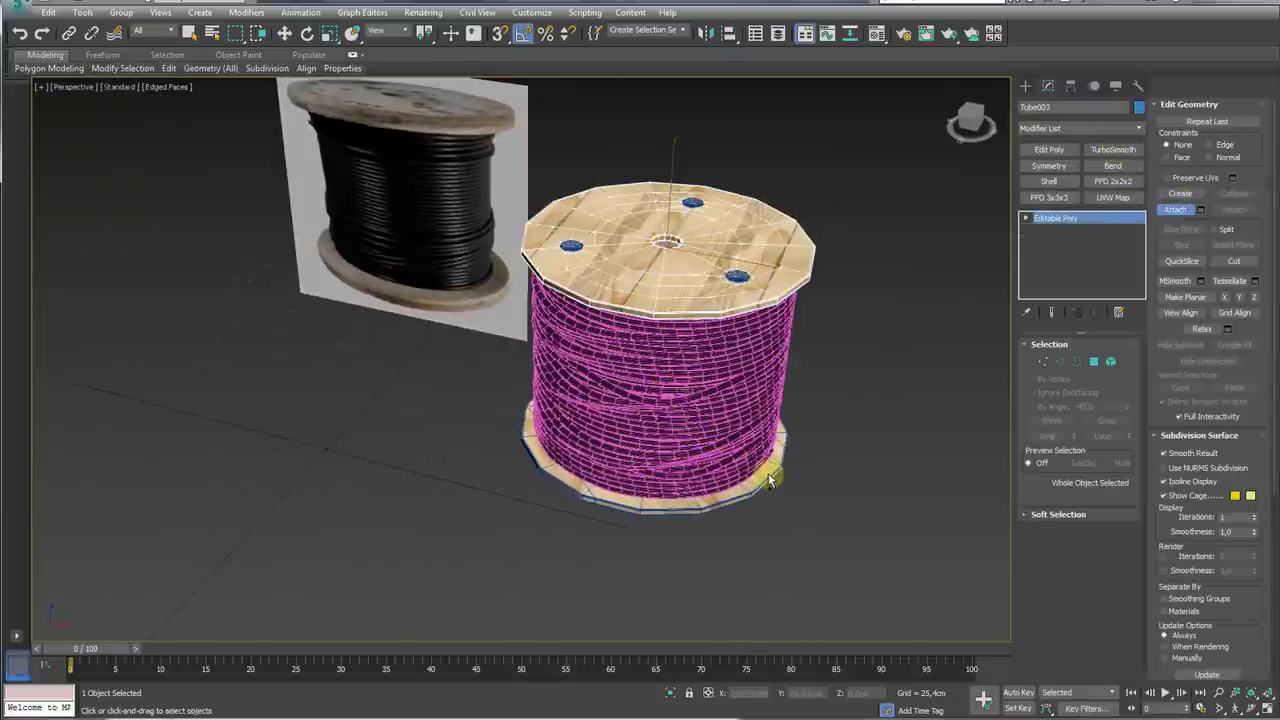
scroll(775, 425, "up", 5)
middle_click_drag(800, 406, 763, 337, "alt")
scroll(763, 337, "up", 3)
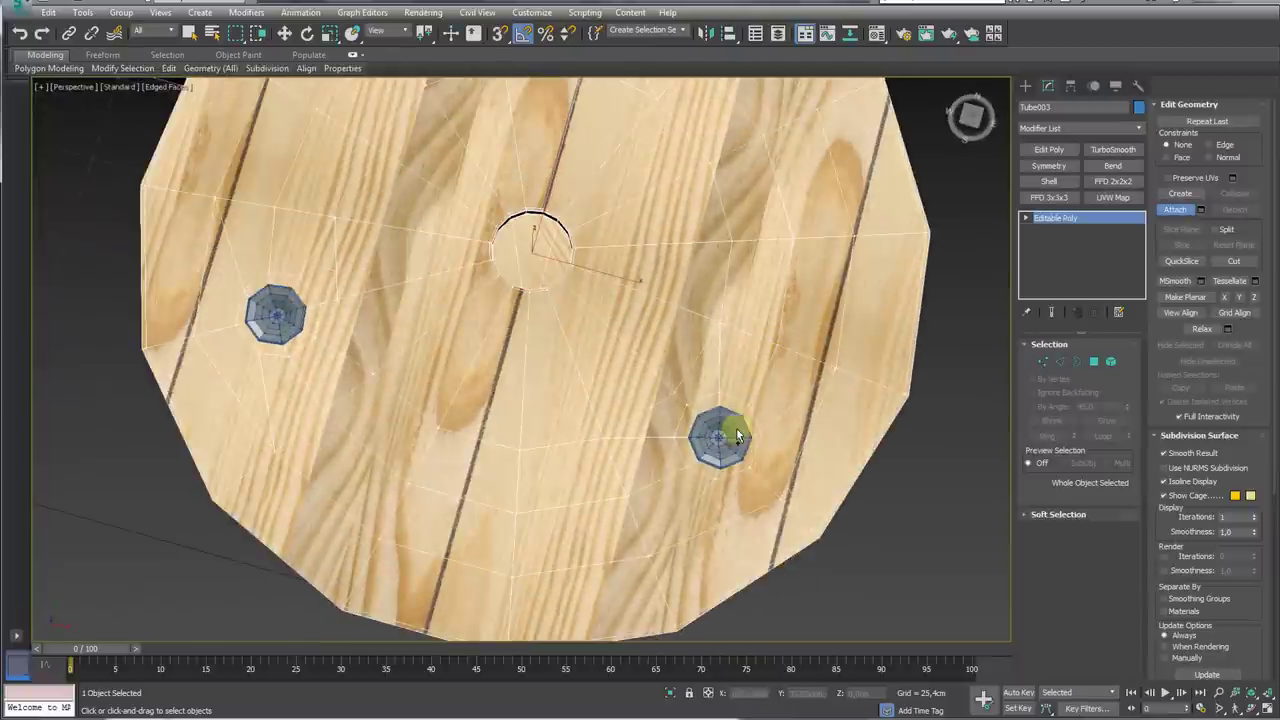
left_click(730, 435)
left_click(756, 341)
left_click(728, 471)
scroll(760, 460, "down", 5)
middle_click_drag(748, 463, 748, 400, "alt")
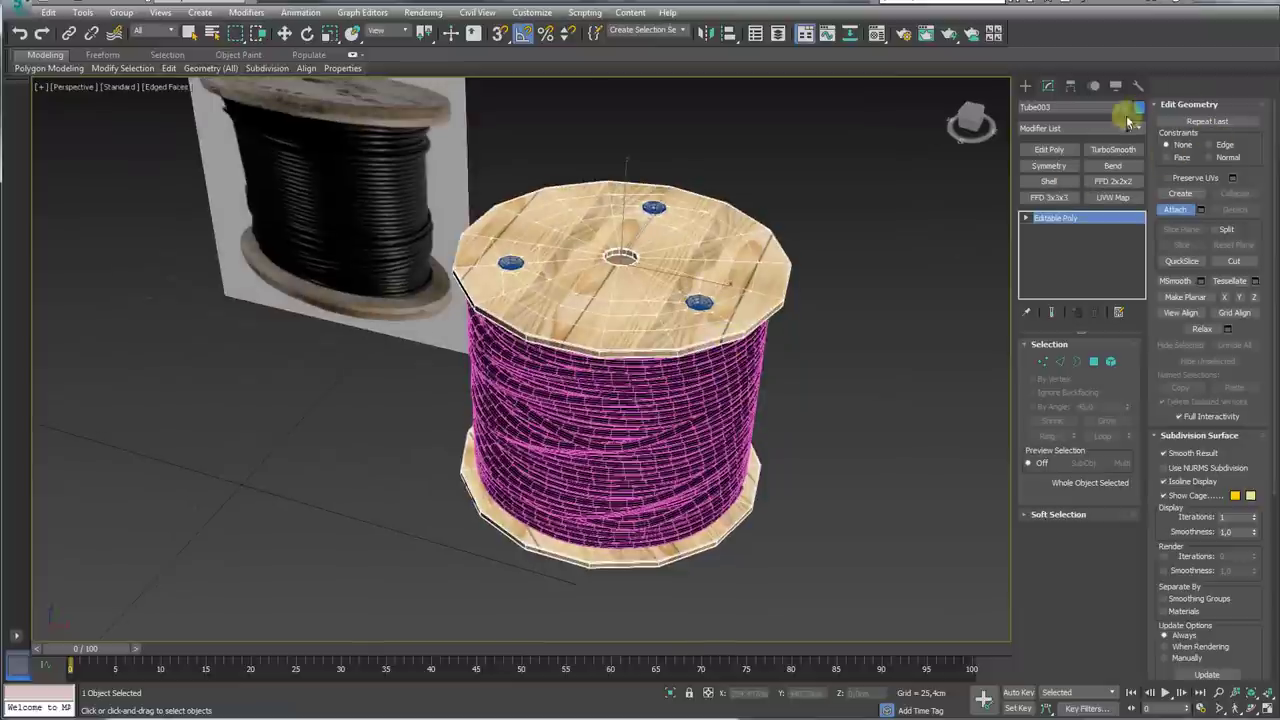
Step: Add TurboSmooth to the spool's flange parts
left_click(1118, 150)
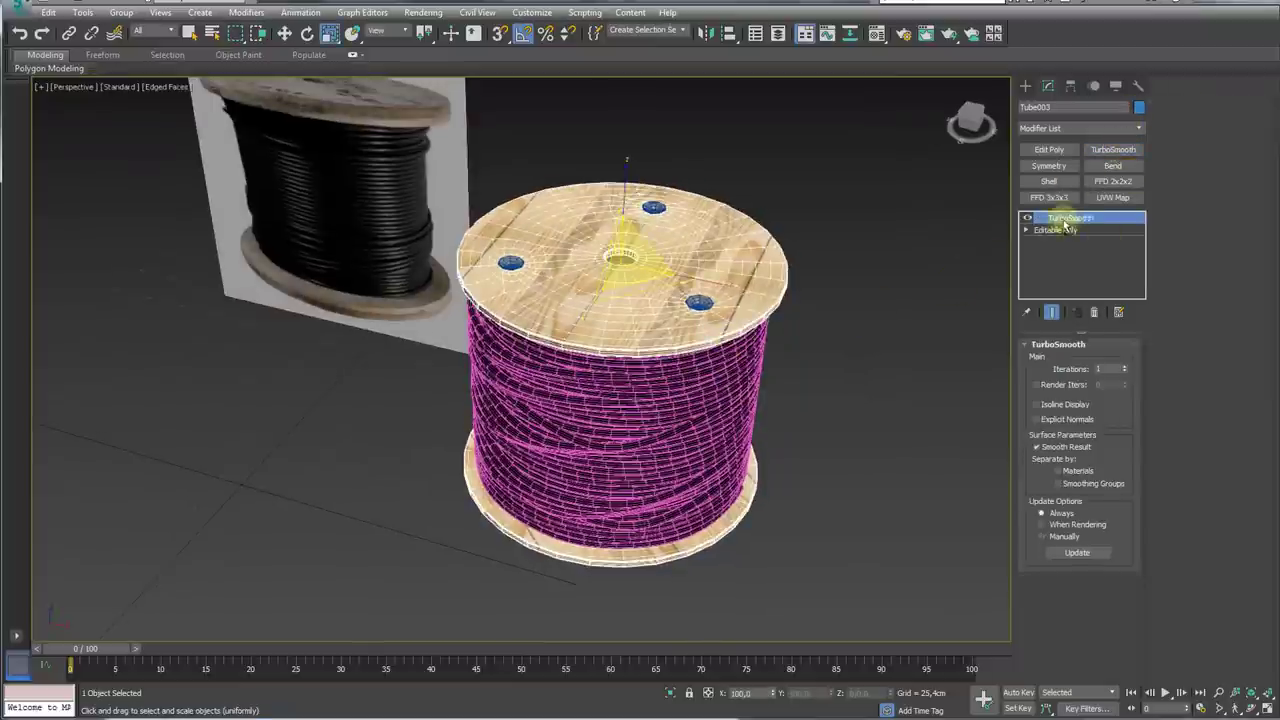
scroll(780, 370, "up", 3)
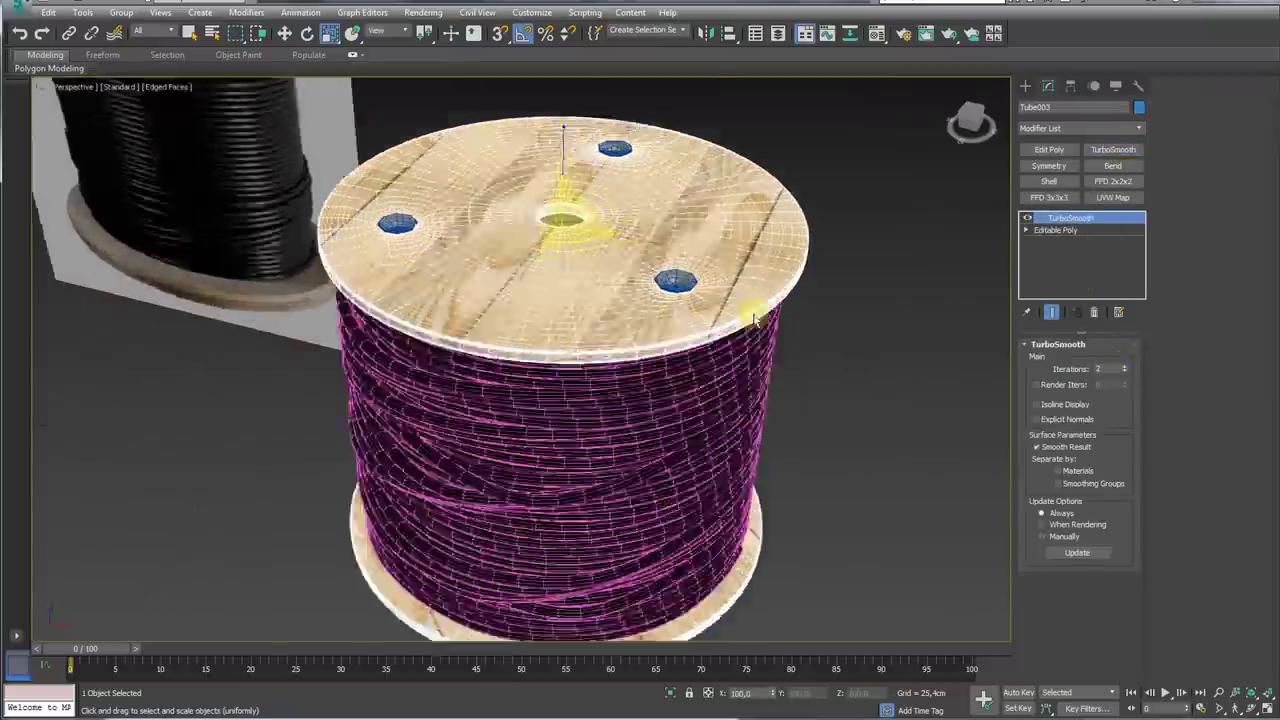
scroll(780, 370, "up", 3)
left_click(1117, 150)
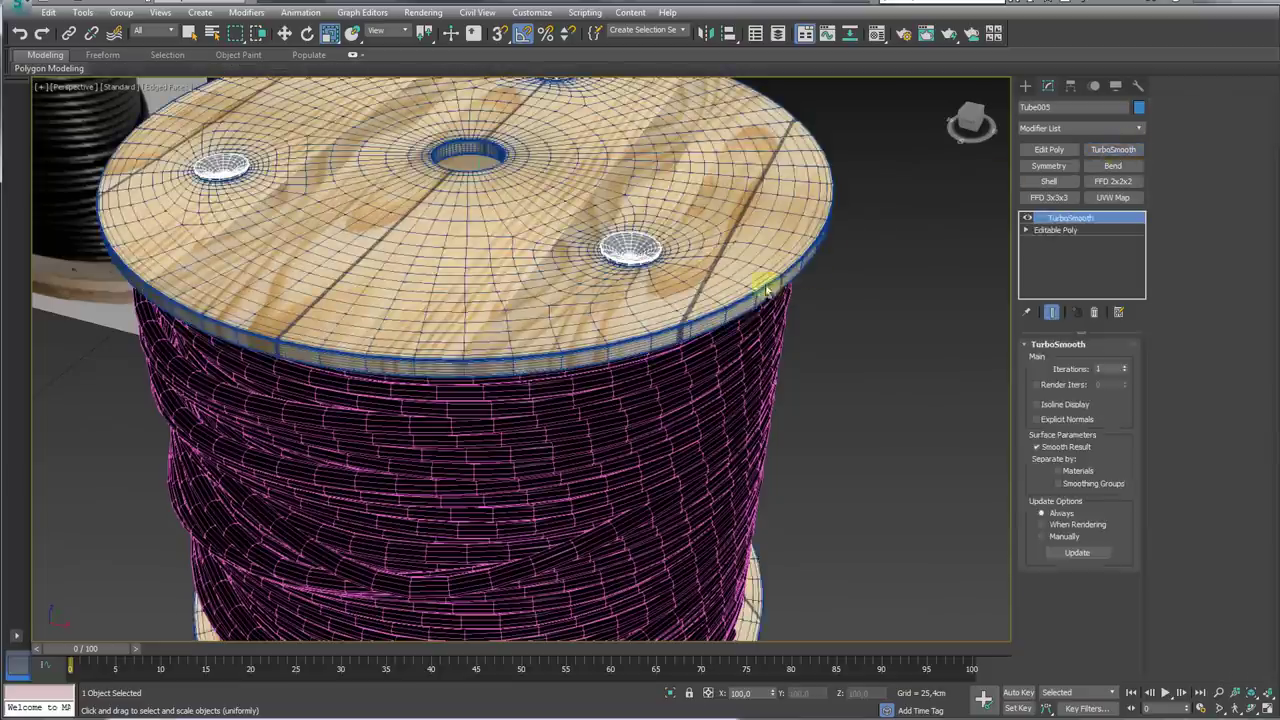
mouse_move(740, 300)
middle_mouse_down("alt")
mouse_move(730, 450)
mouse_move(738, 344)
mouse_move(778, 322)
middle_mouse_up("alt")
scroll(749, 380, "down", 3)
Step: Center the pivots of all five spool parts on their geometry using Affect Pivot Only
left_click_drag(578, 493, 578, 495)
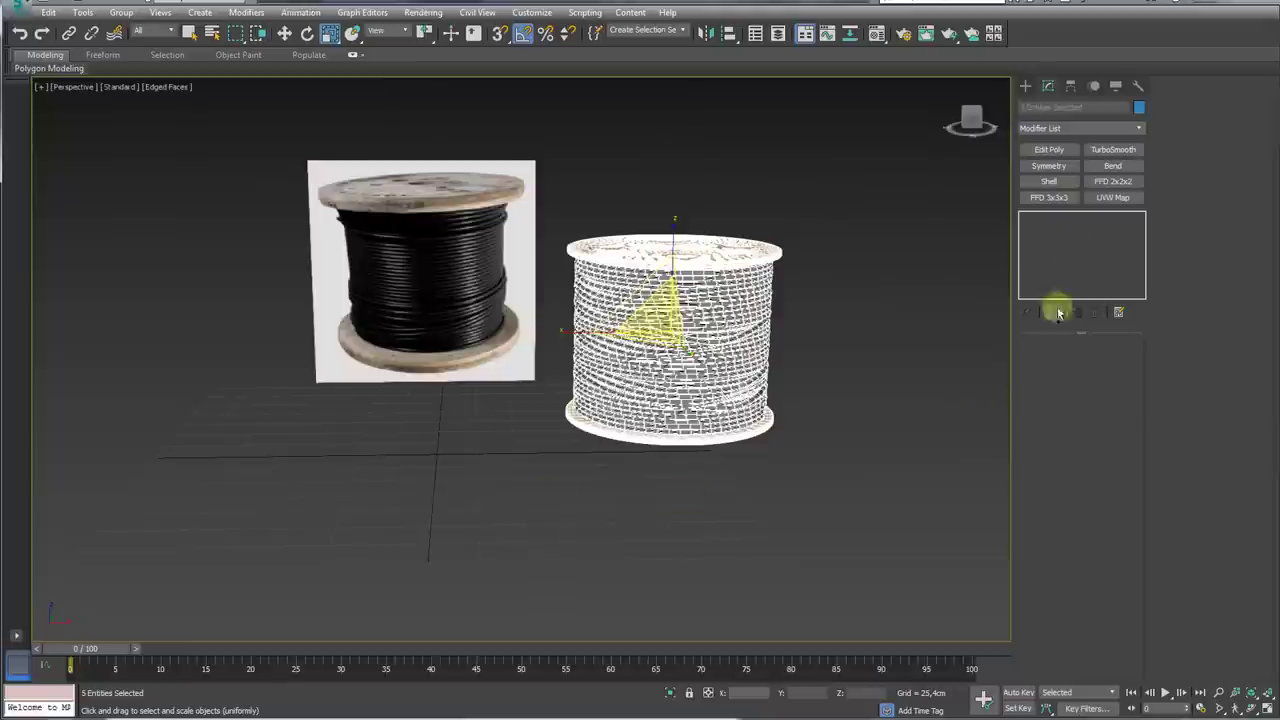
left_click(1070, 86)
left_click(1079, 182)
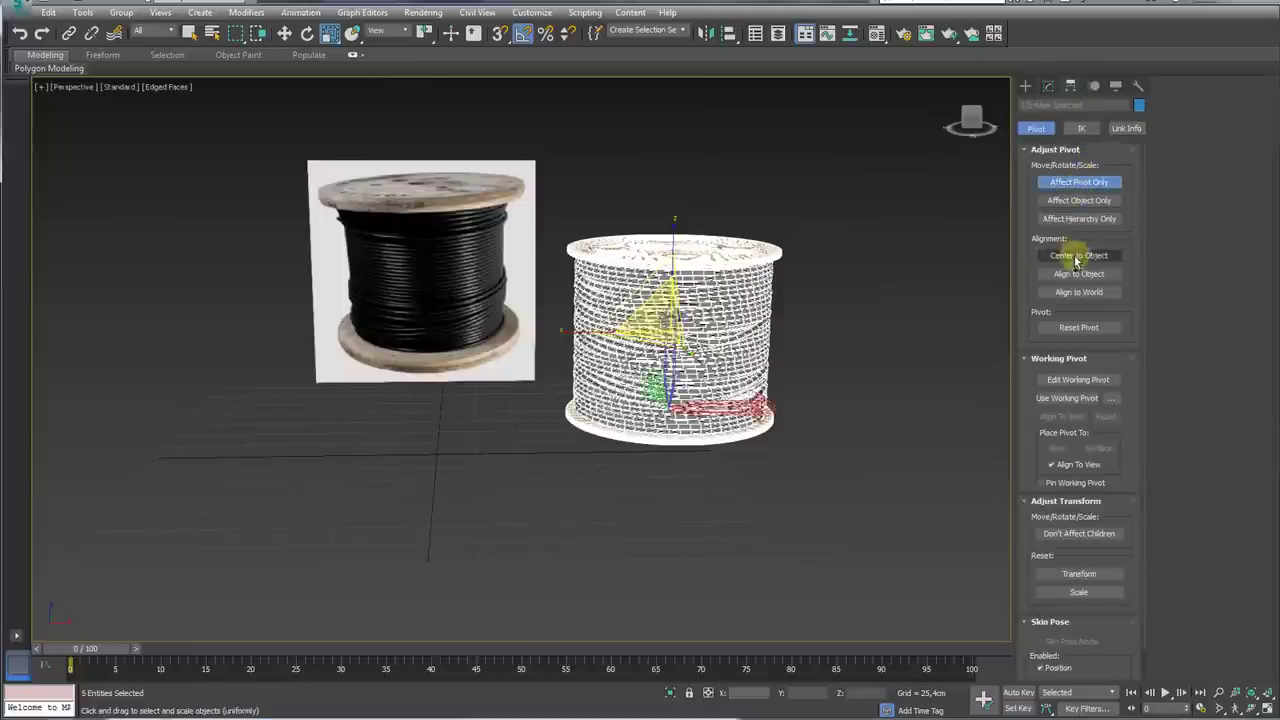
left_click(1079, 182)
mouse_move(690, 470)
middle_mouse_down("alt")
mouse_move(729, 349)
mouse_move(650, 430)
mouse_move(925, 224)
middle_mouse_up("alt")
key("w")
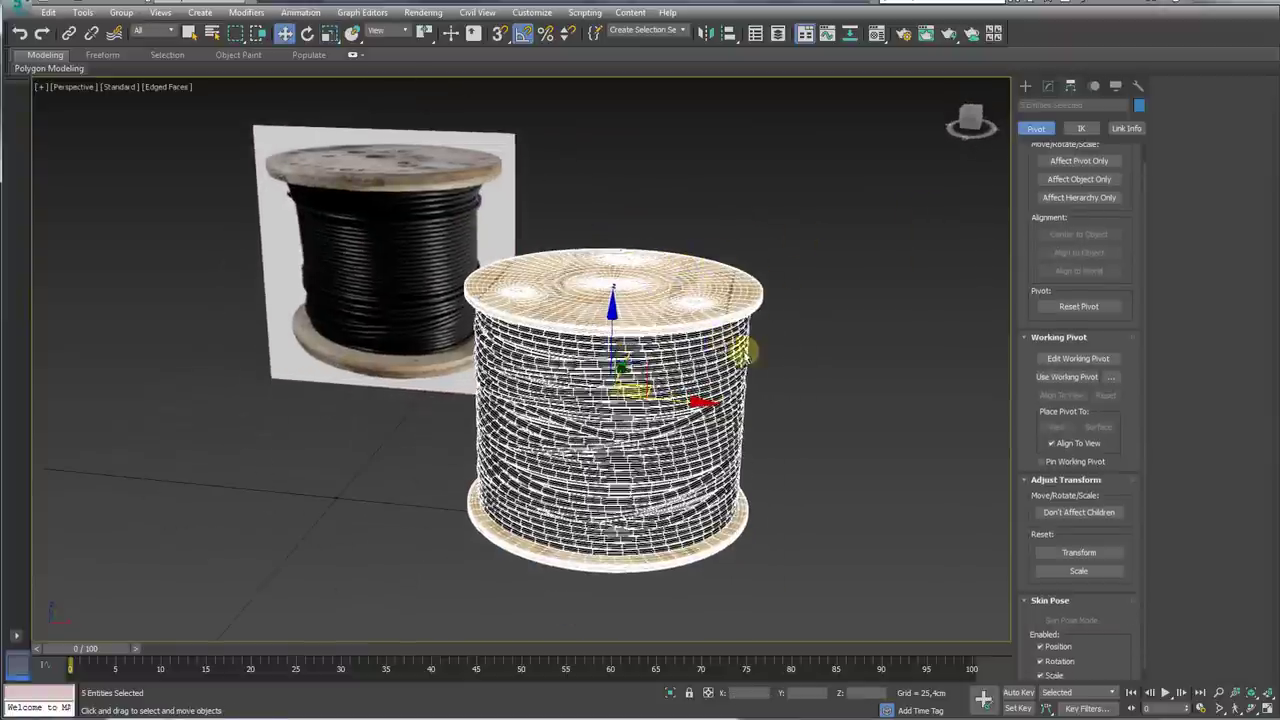
middle_click_drag(745, 355, 947, 308, "alt")
left_click(1025, 86)
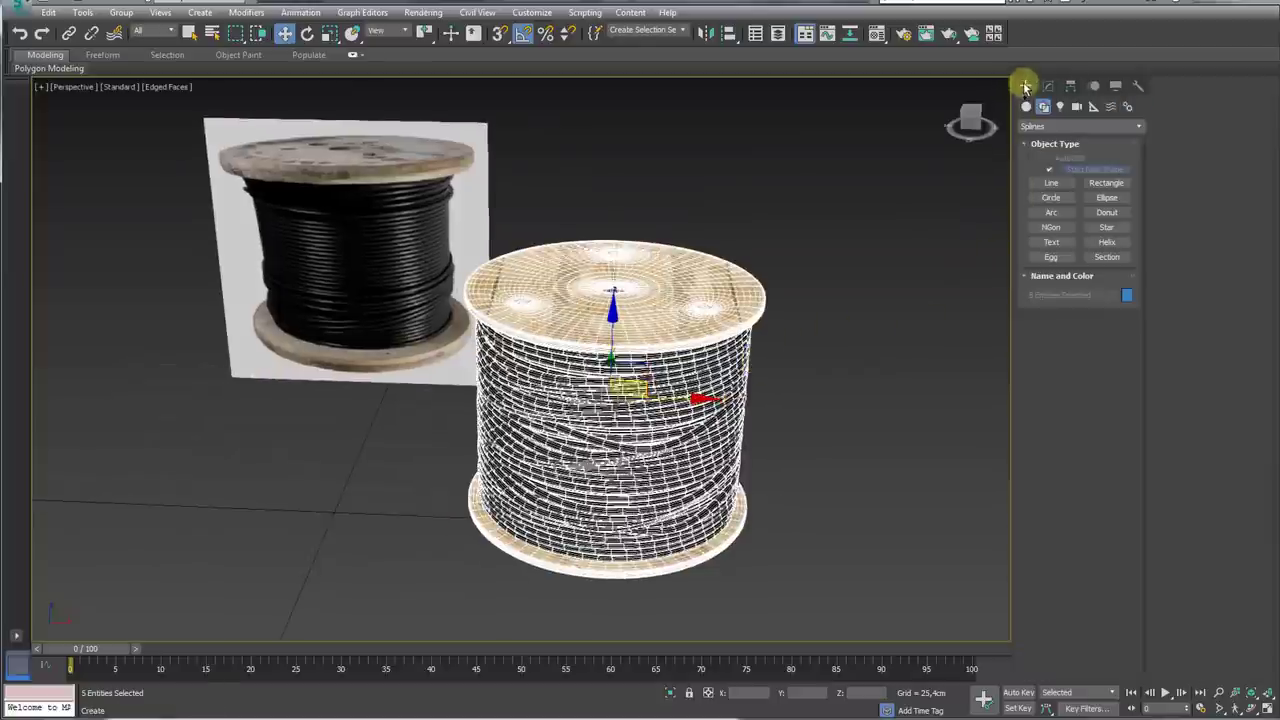
Step: Draw a VRay plane light over the scene and raise it high above the spool
left_click(1060, 106)
left_click(1060, 126)
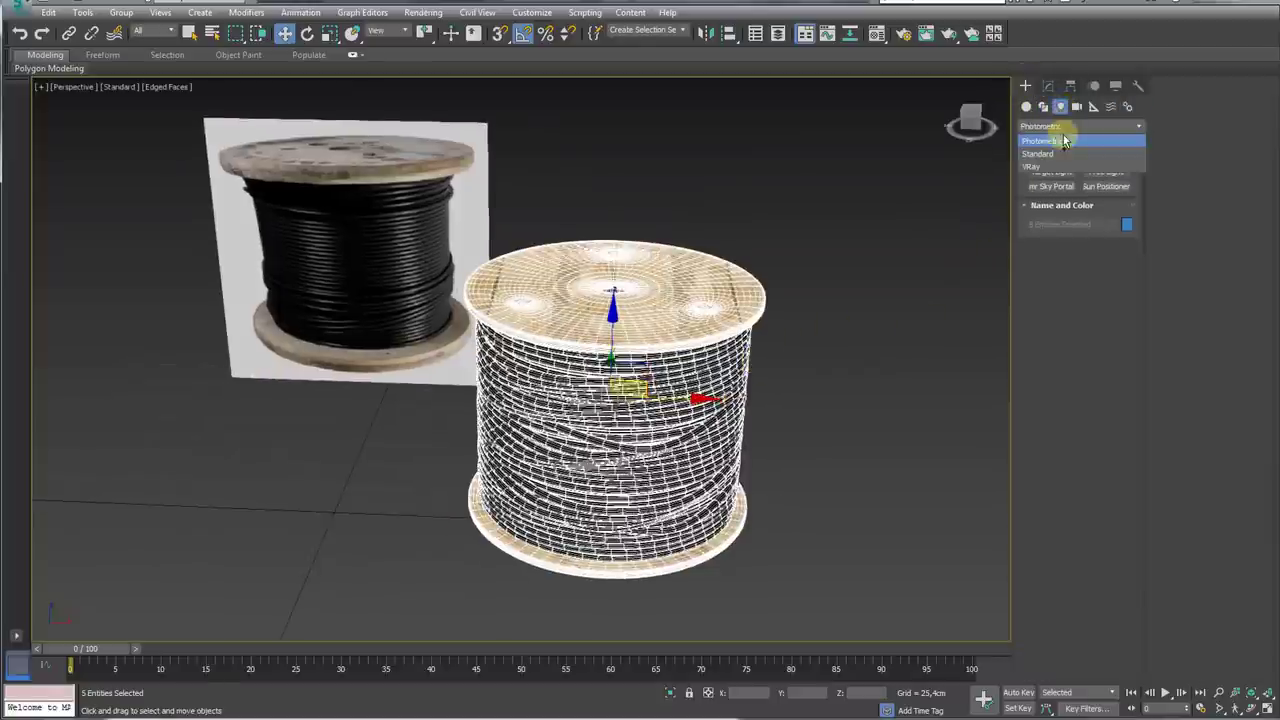
left_click(1040, 167)
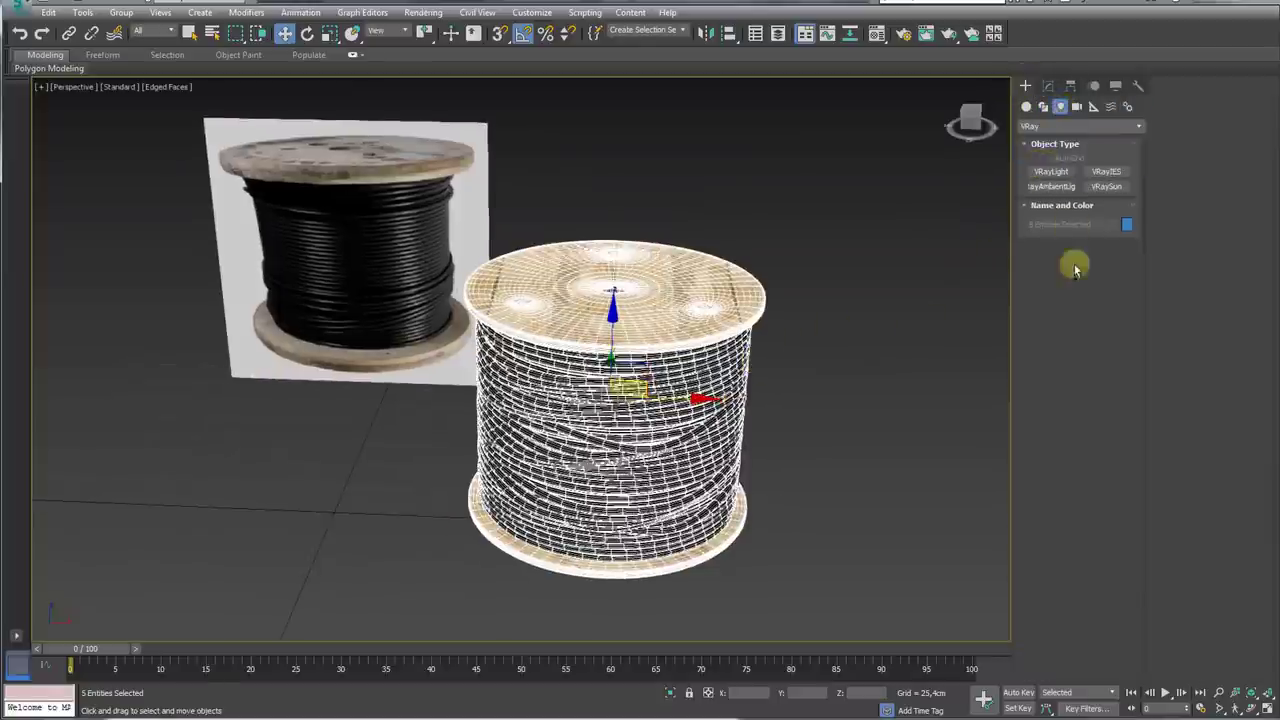
left_click(1062, 167)
scroll(706, 249, "down", 5)
mouse_move(706, 249)
middle_mouse_down("alt")
mouse_move(714, 331)
mouse_move(551, 339)
middle_mouse_up("alt")
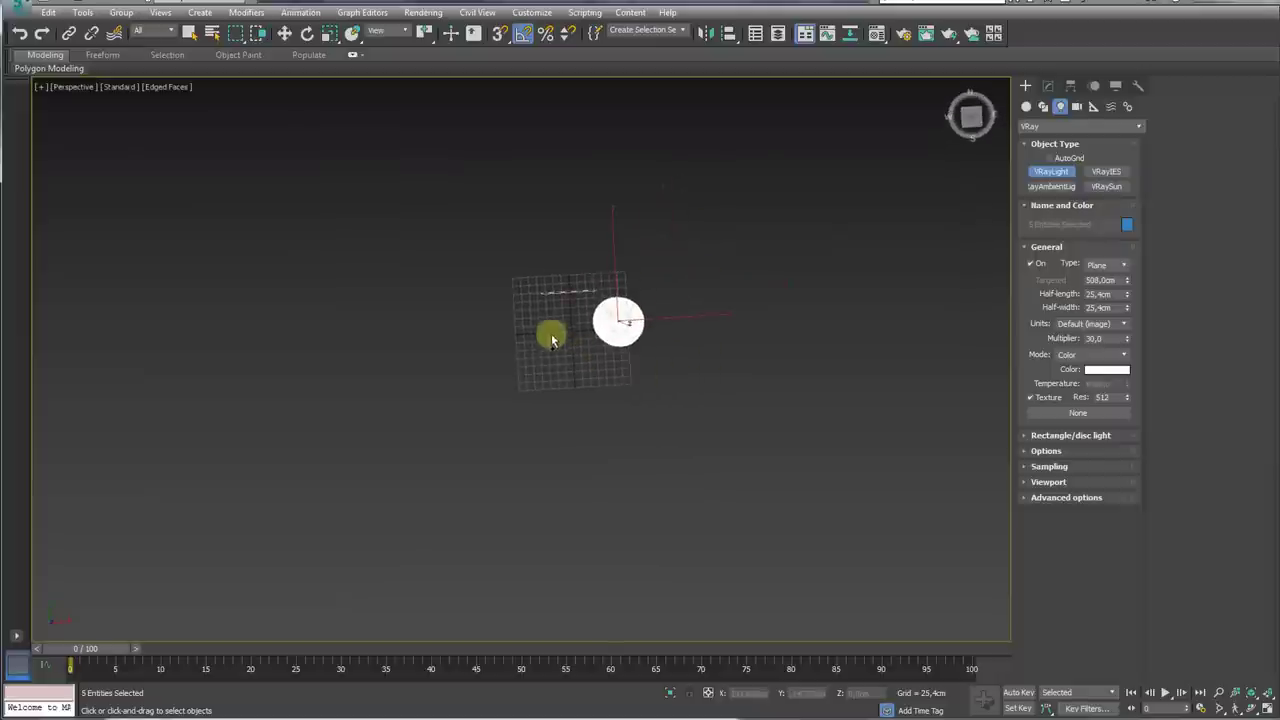
left_click_drag(751, 426, 519, 311)
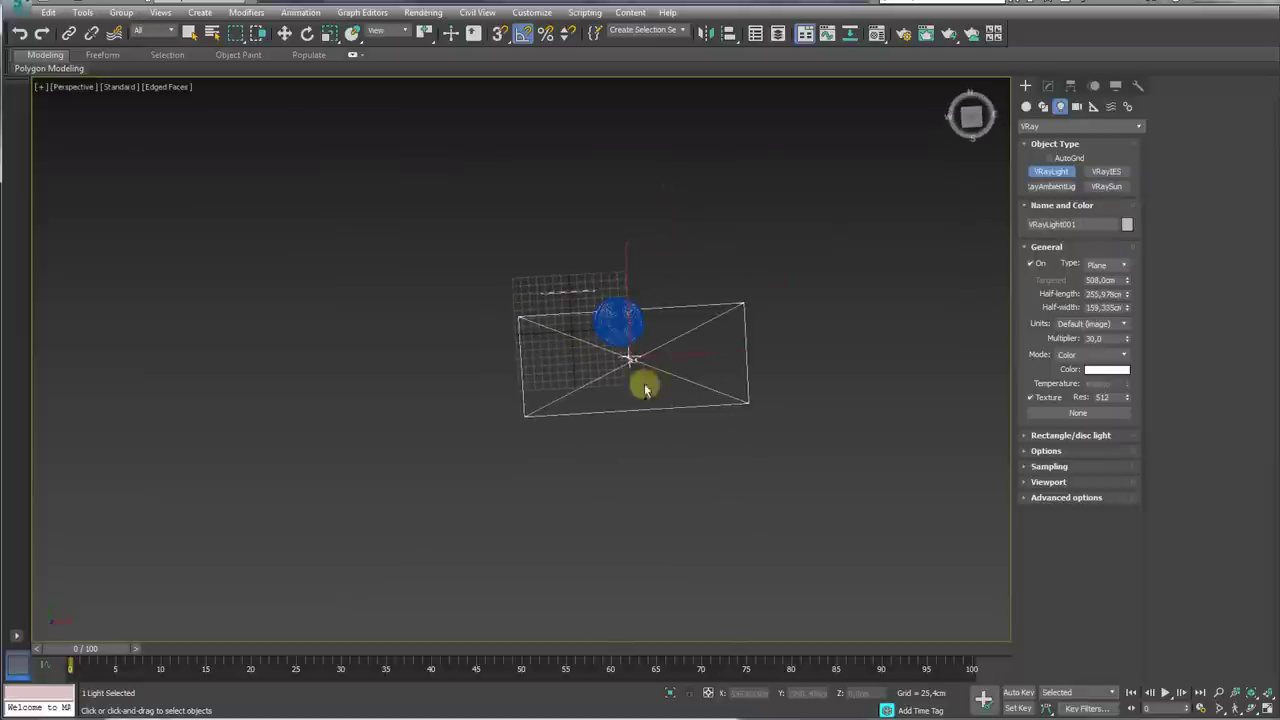
key("w")
middle_click_drag(664, 344, 643, 284, "alt")
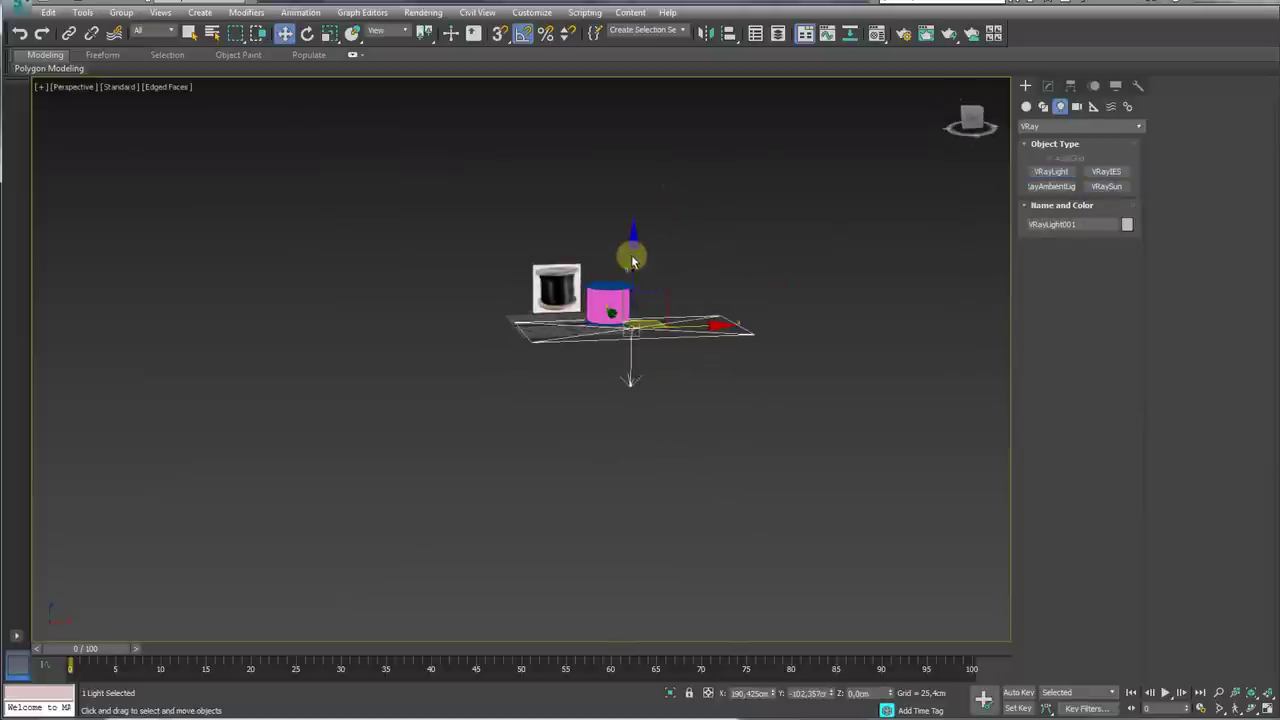
left_click_drag(633, 254, 664, 100)
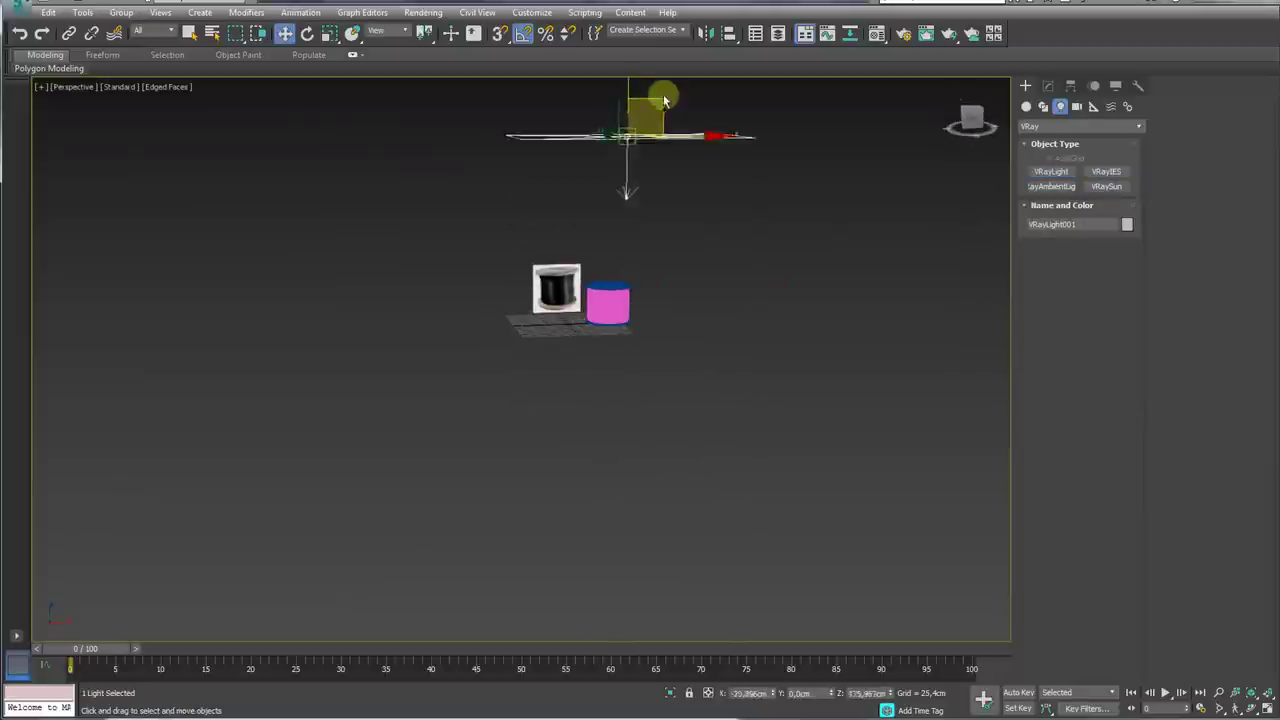
mouse_move(664, 100)
middle_mouse_down("alt")
mouse_move(726, 183)
mouse_move(726, 323)
mouse_move(816, 336)
middle_mouse_up("alt")
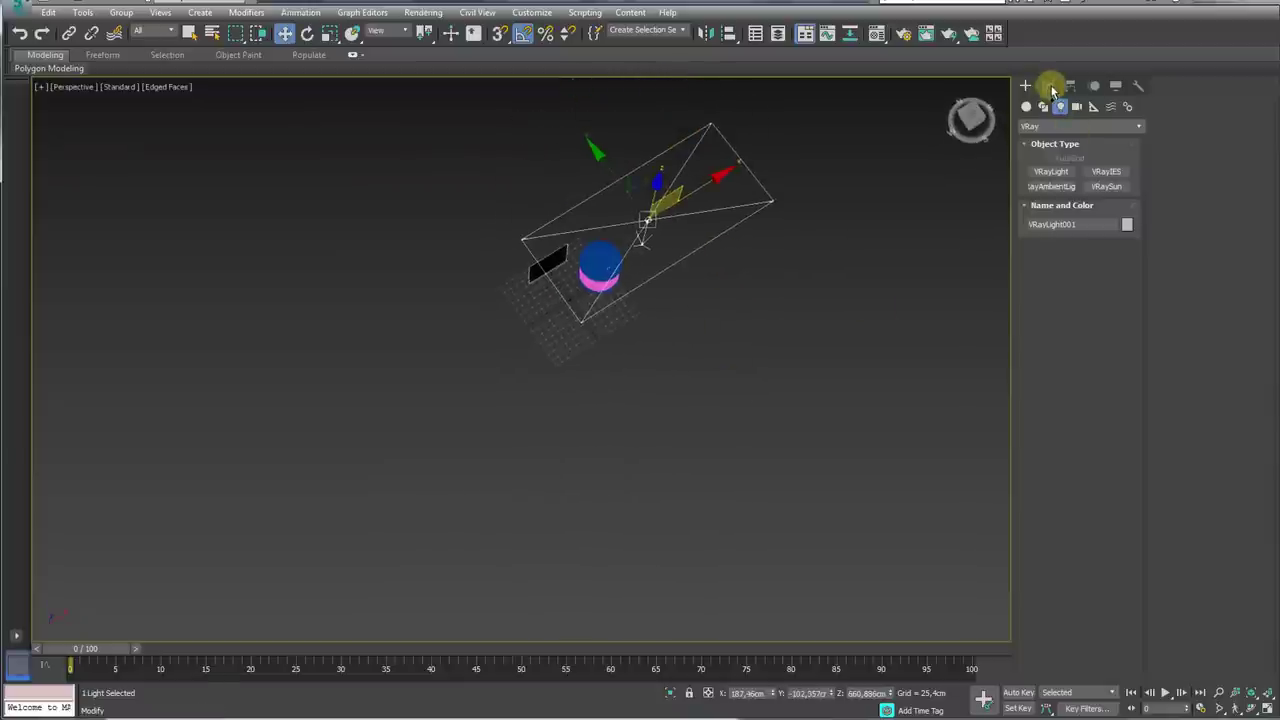
Step: Enlarge the plane light to Half-length 491.2 and Half-width 315.4
left_click(1050, 88)
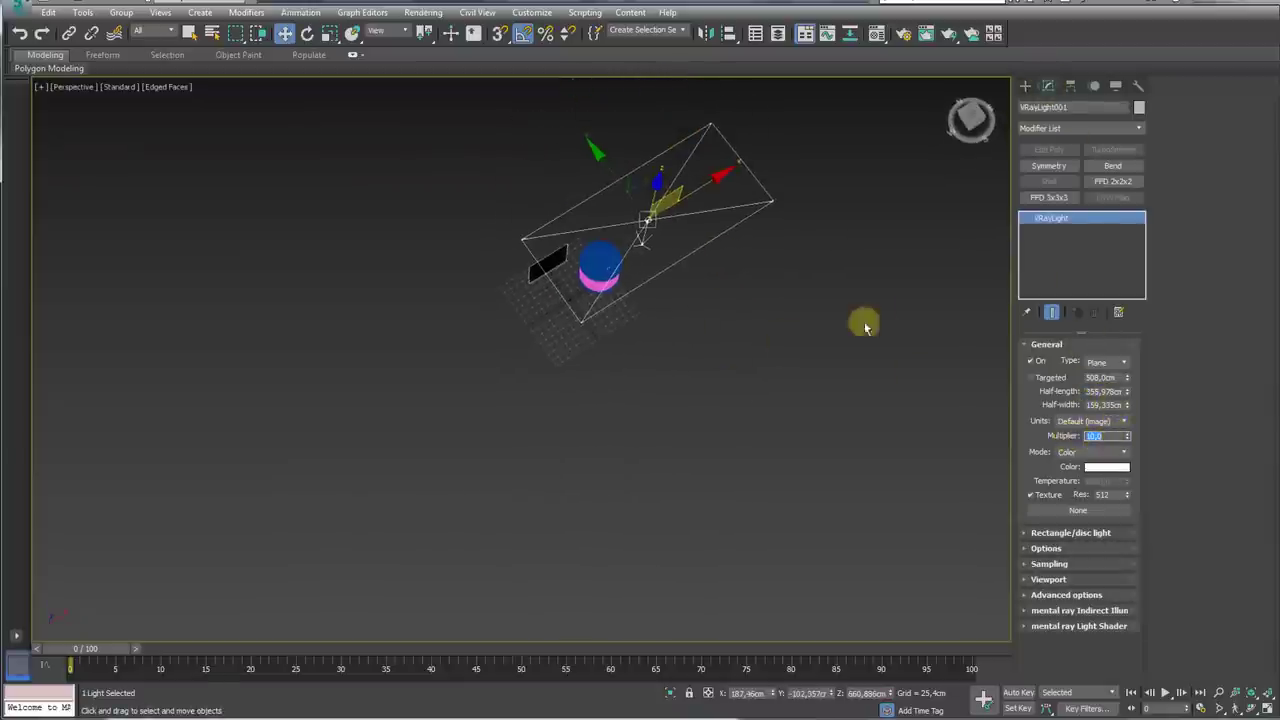
mouse_move(1127, 391)
left_mouse_down()
mouse_move(1123, 363)
mouse_move(1123, 374)
left_mouse_up()
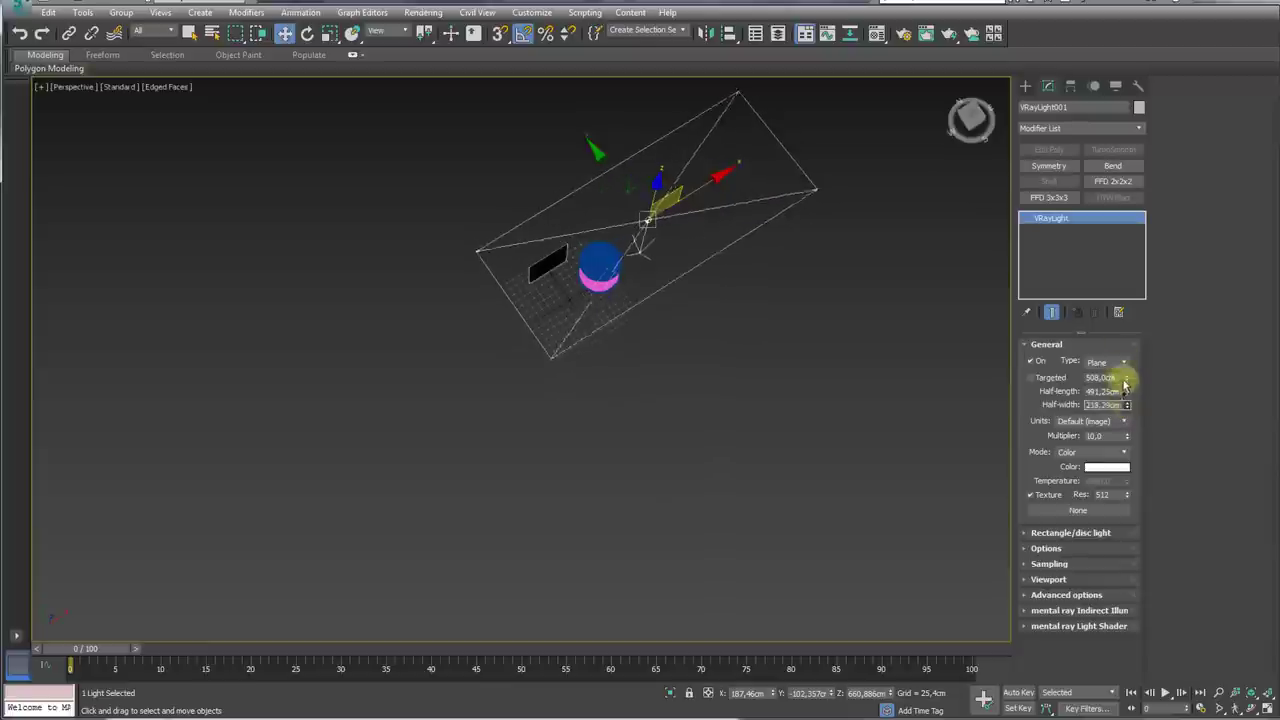
middle_click_drag(876, 302, 703, 148, "alt")
left_click_drag(675, 165, 651, 149)
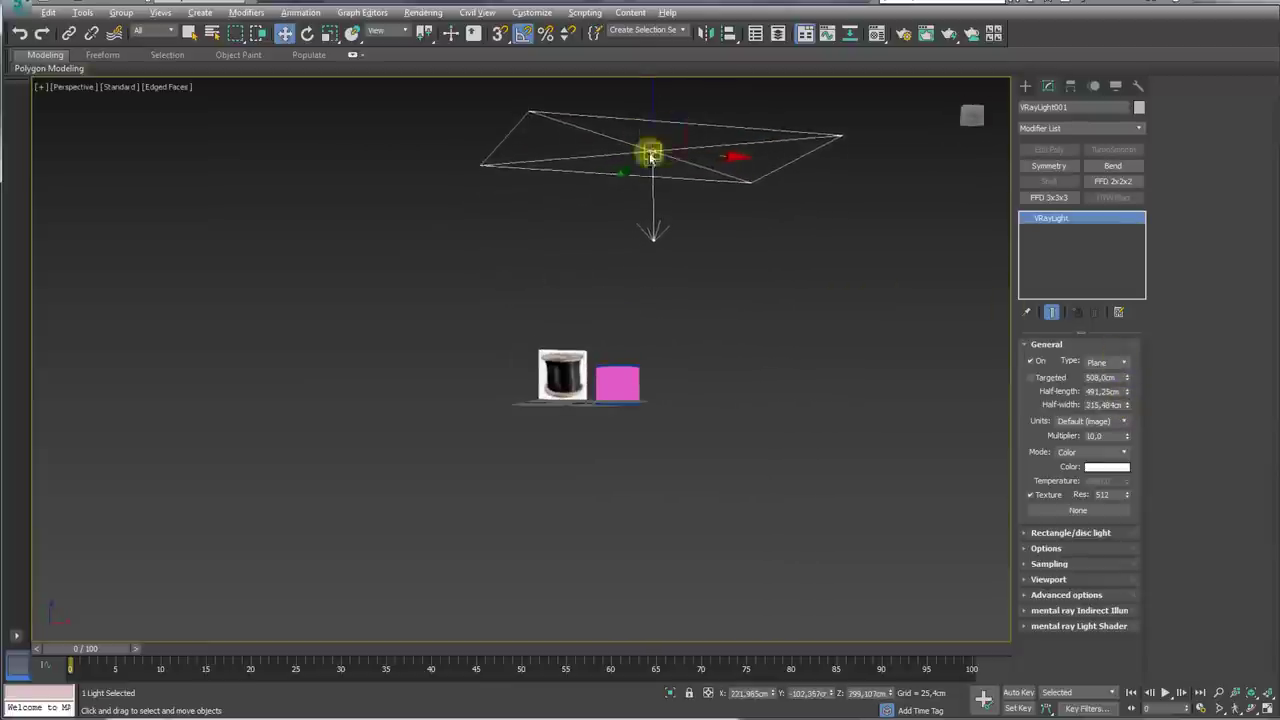
middle_click_drag(651, 149, 643, 149, "alt")
Step: Tilt the plane light down toward the spool
key("e")
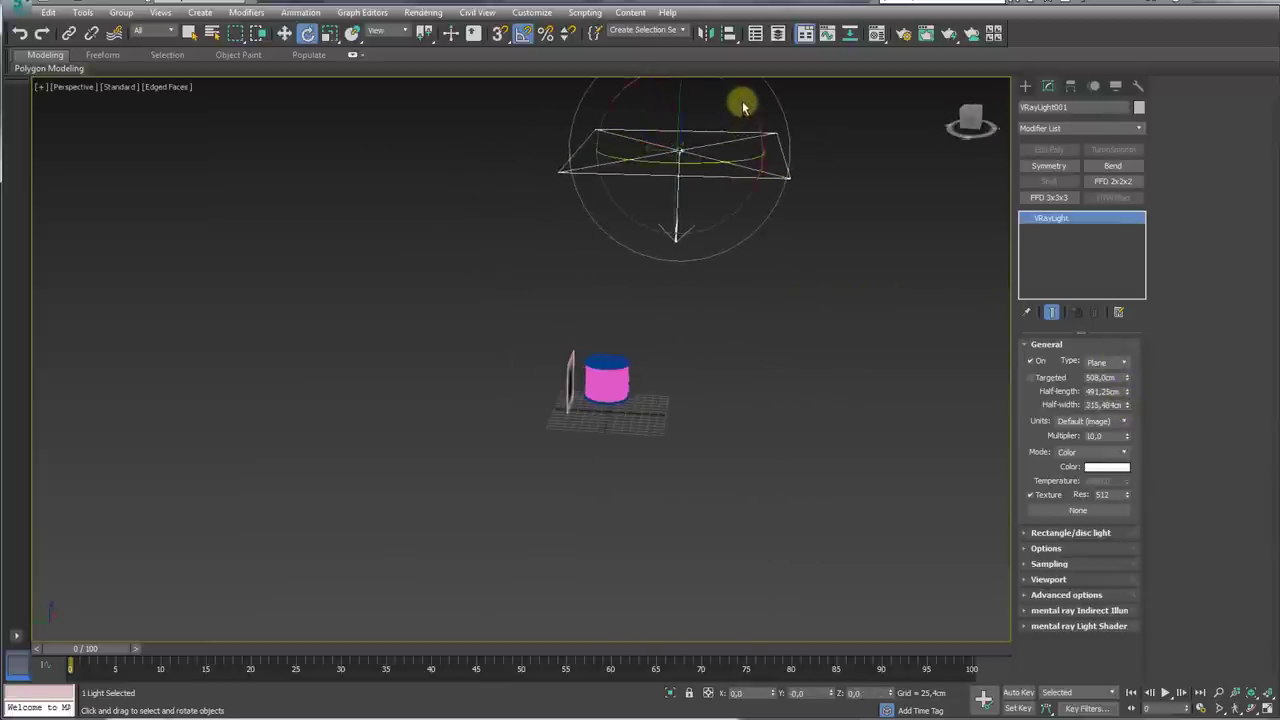
left_click_drag(743, 107, 814, 223)
mouse_move(814, 223)
middle_mouse_down("alt")
mouse_move(709, 354)
mouse_move(691, 291)
middle_mouse_up("alt")
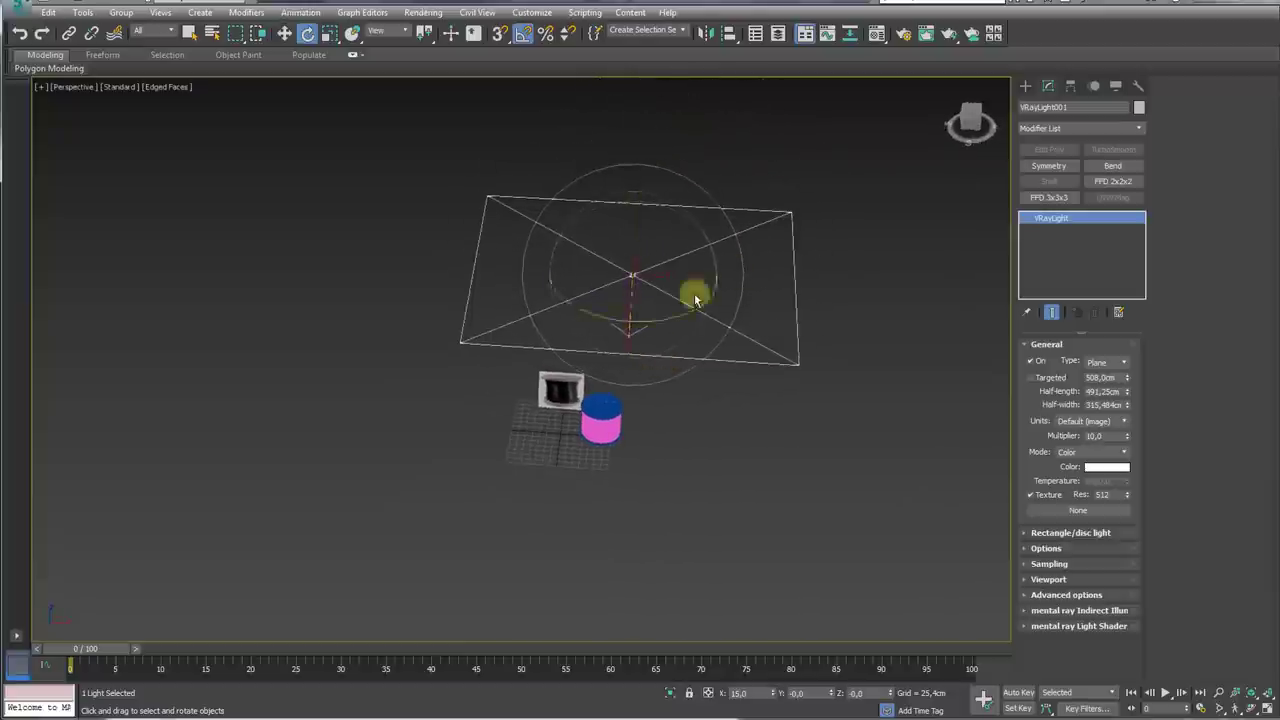
Step: Draw a second VRay plane light in the scene
left_click(1025, 86)
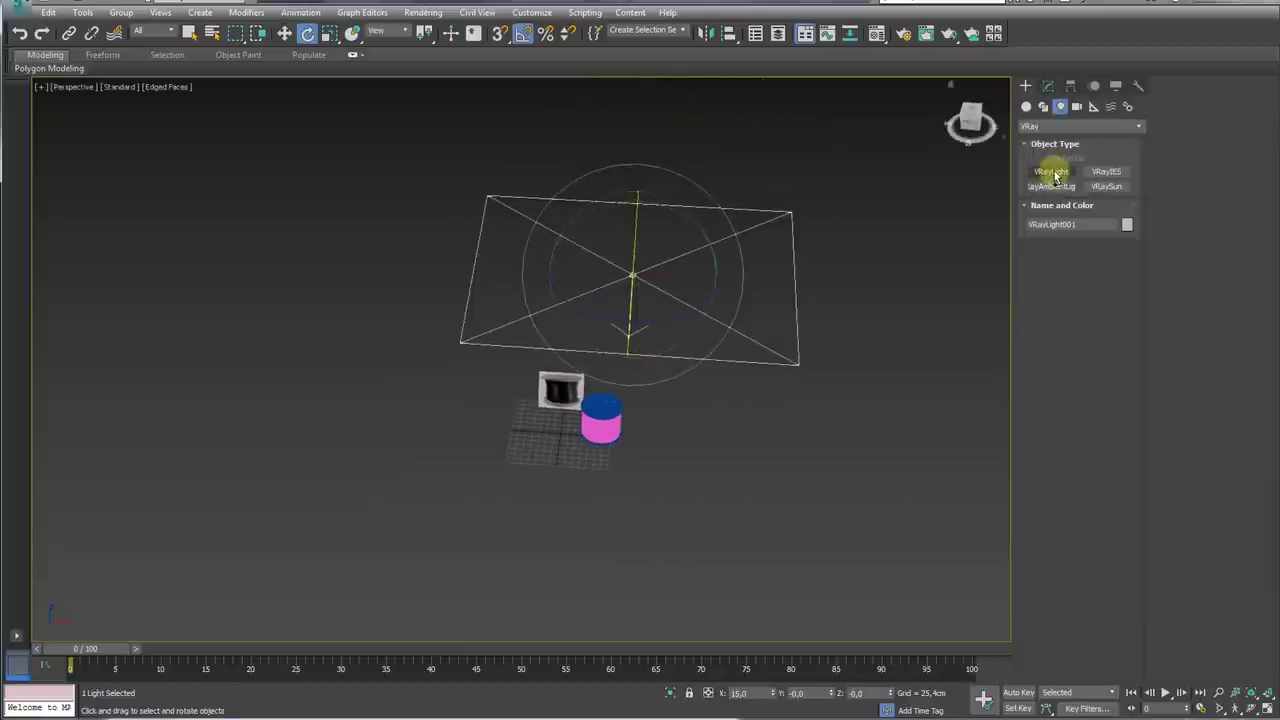
left_click(1055, 176)
middle_click_drag(746, 349, 603, 374)
left_click_drag(603, 374, 808, 531)
Step: Rotate the new light 95° upright, place it right of the spool, and tint it pale cyan
key("e")
left_click_drag(754, 408, 798, 440)
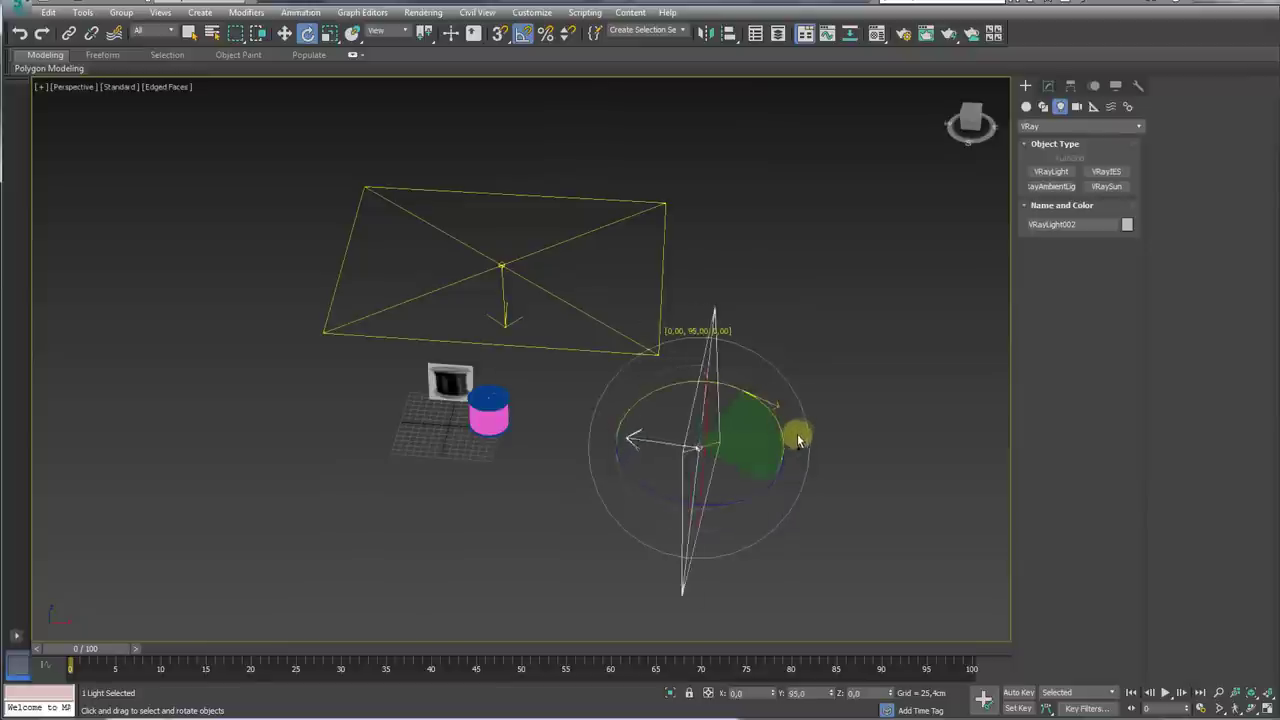
key("w")
middle_click_drag(798, 440, 790, 410, "alt")
left_click_drag(727, 421, 808, 318)
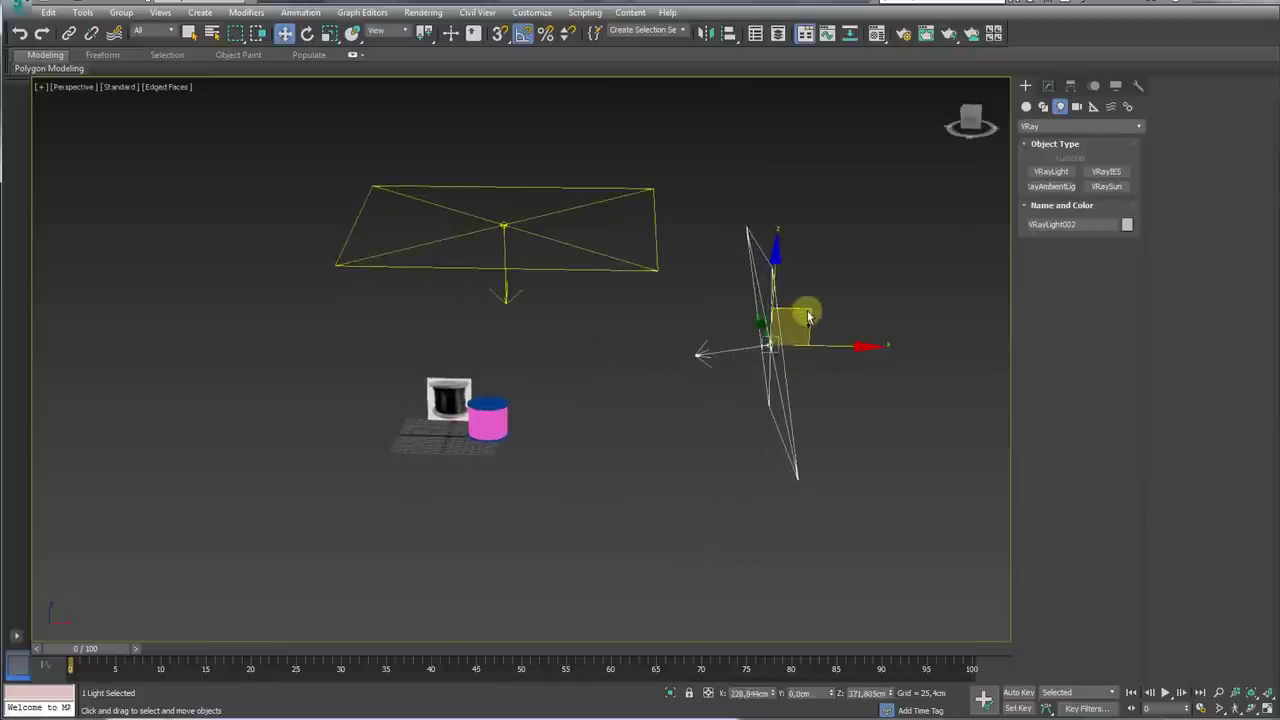
middle_click_drag(808, 318, 794, 317, "alt")
left_click(1048, 86)
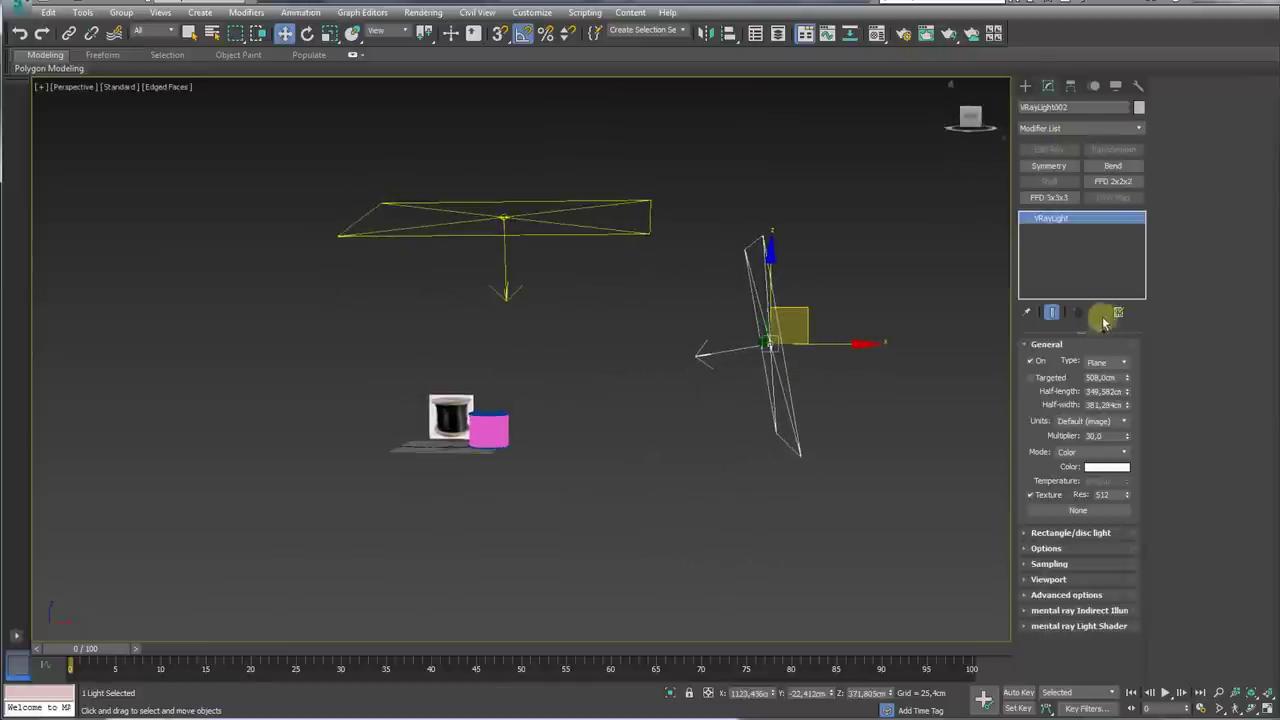
left_click(1104, 467)
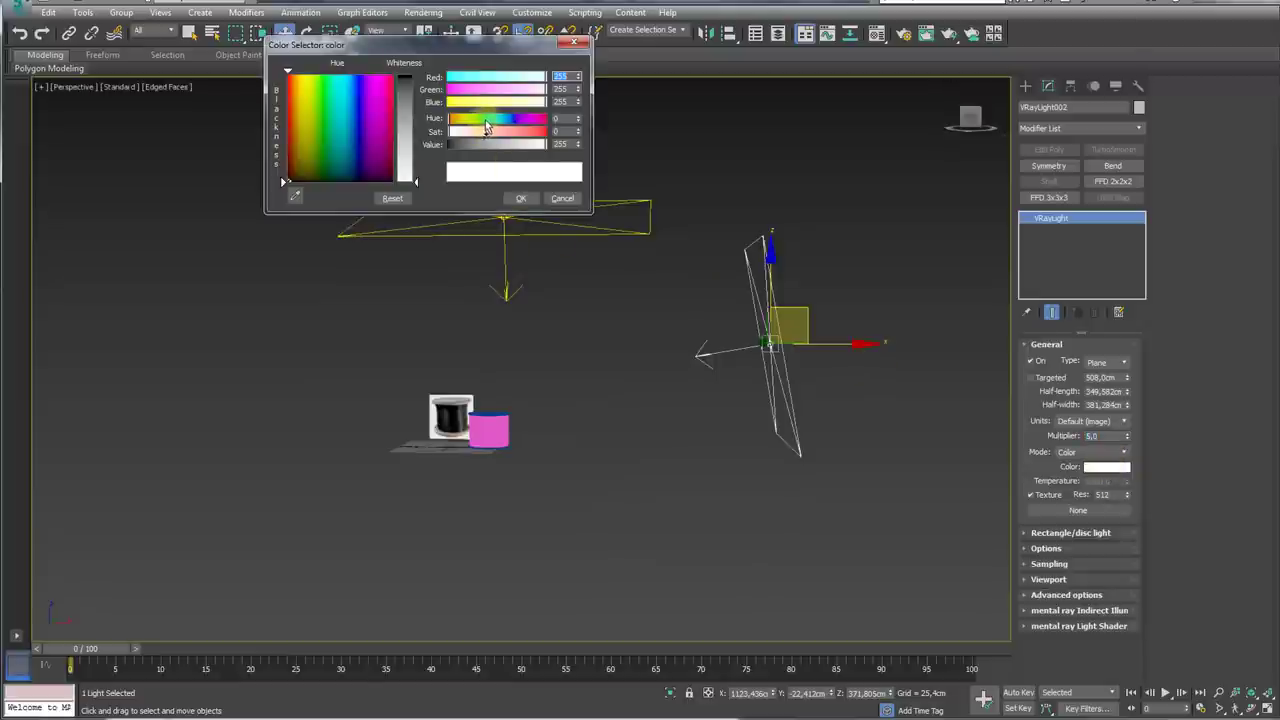
left_click_drag(487, 131, 458, 131)
left_click(520, 198)
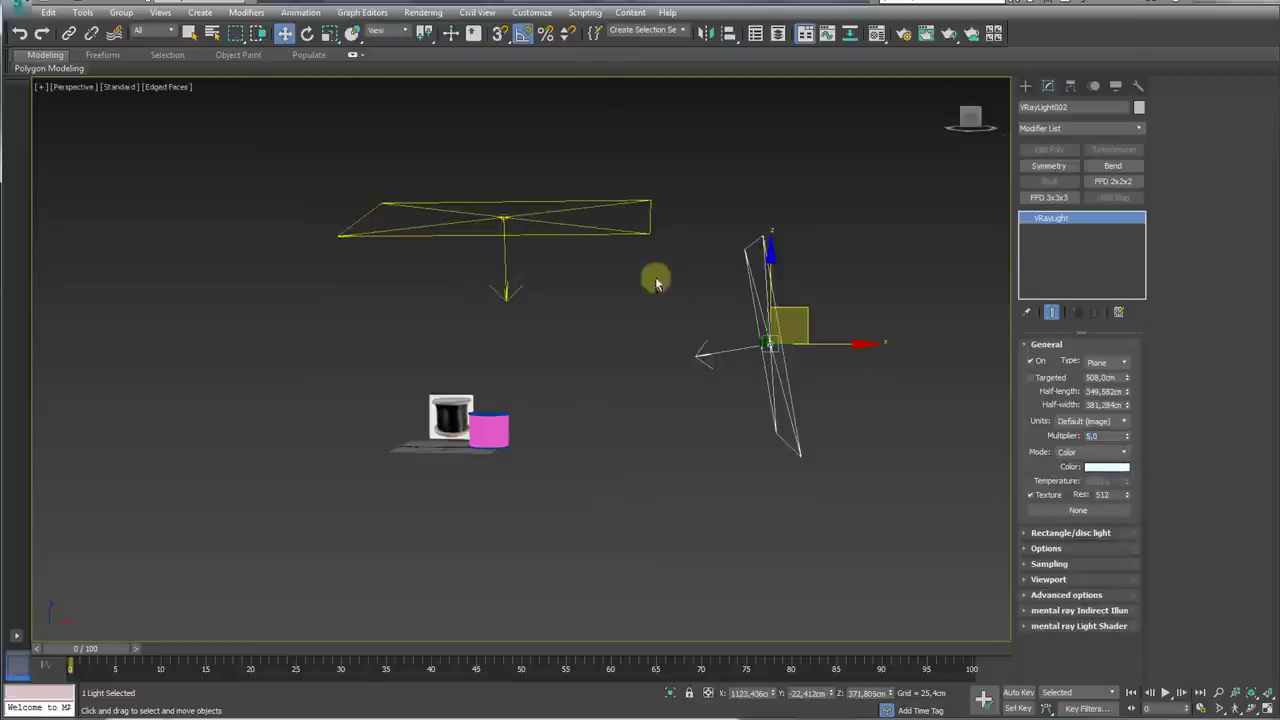
Step: Copy the light to the spool's left, turn it toward the spool, and tint it pale yellow
left_click_drag(810, 318, 213, 318, "shift")
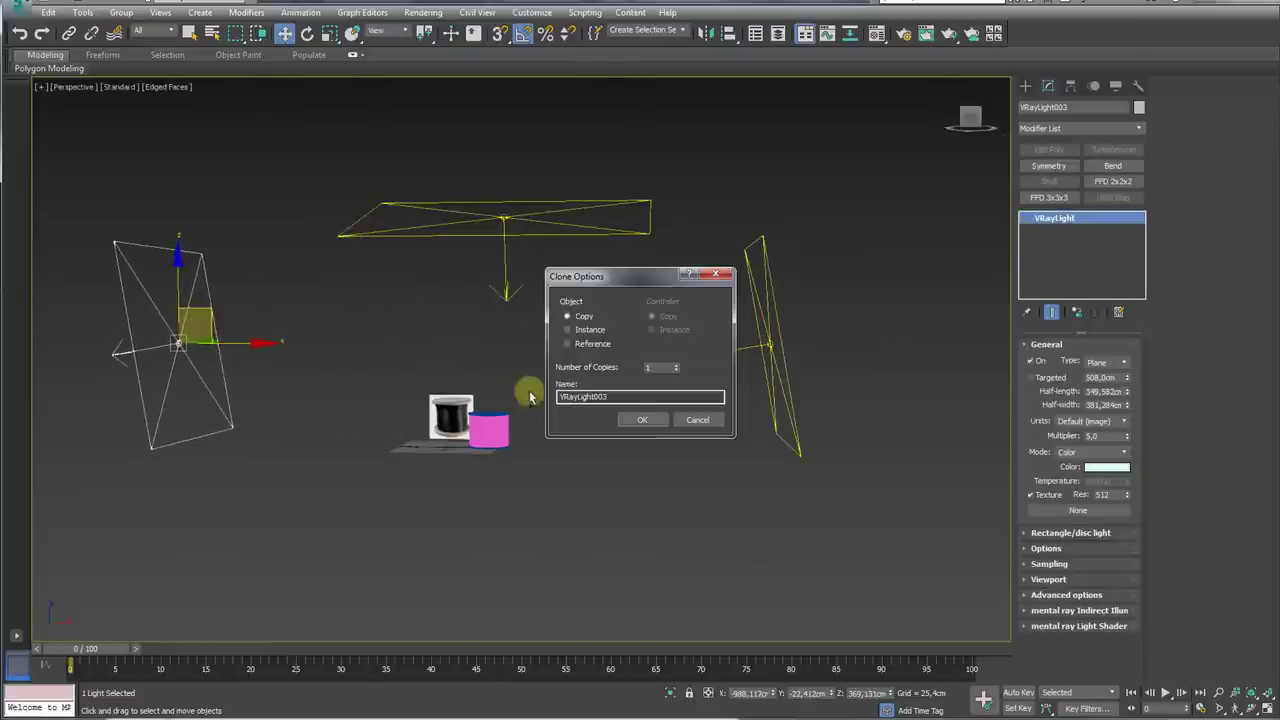
left_click(641, 420)
key("e")
left_click_drag(260, 343, 243, 228)
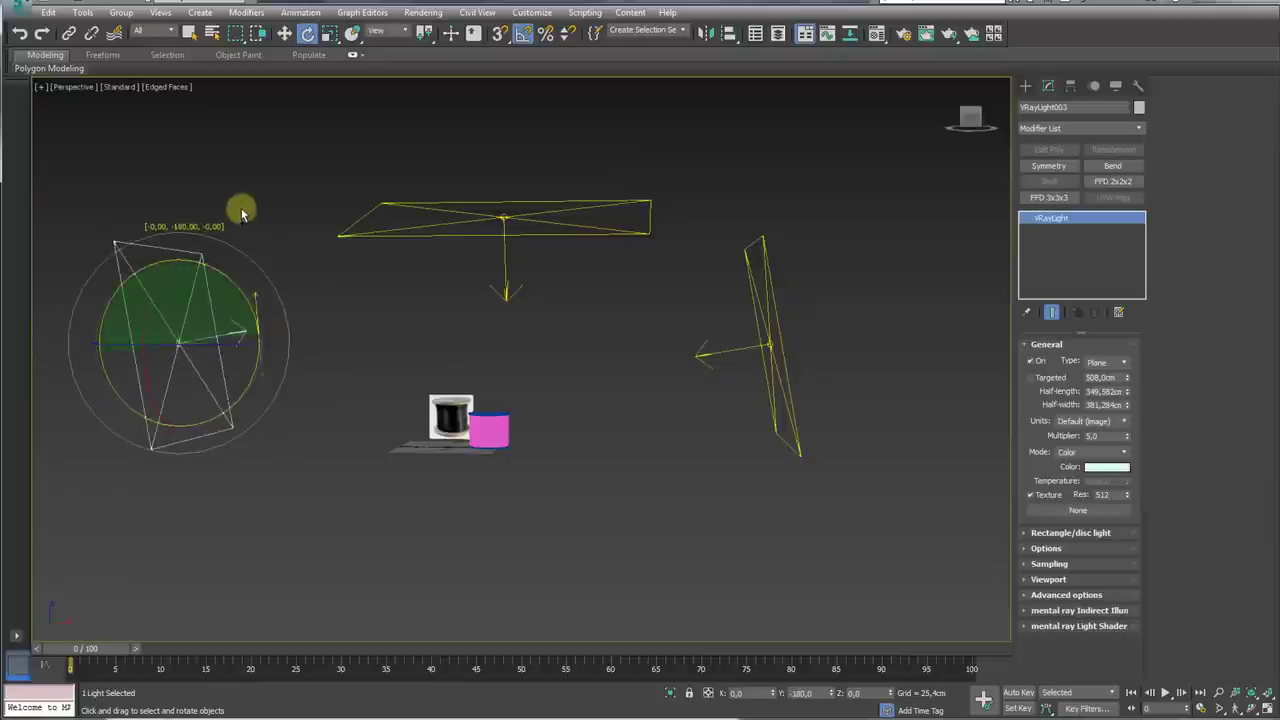
left_click(1105, 468)
left_click_drag(478, 128, 463, 120)
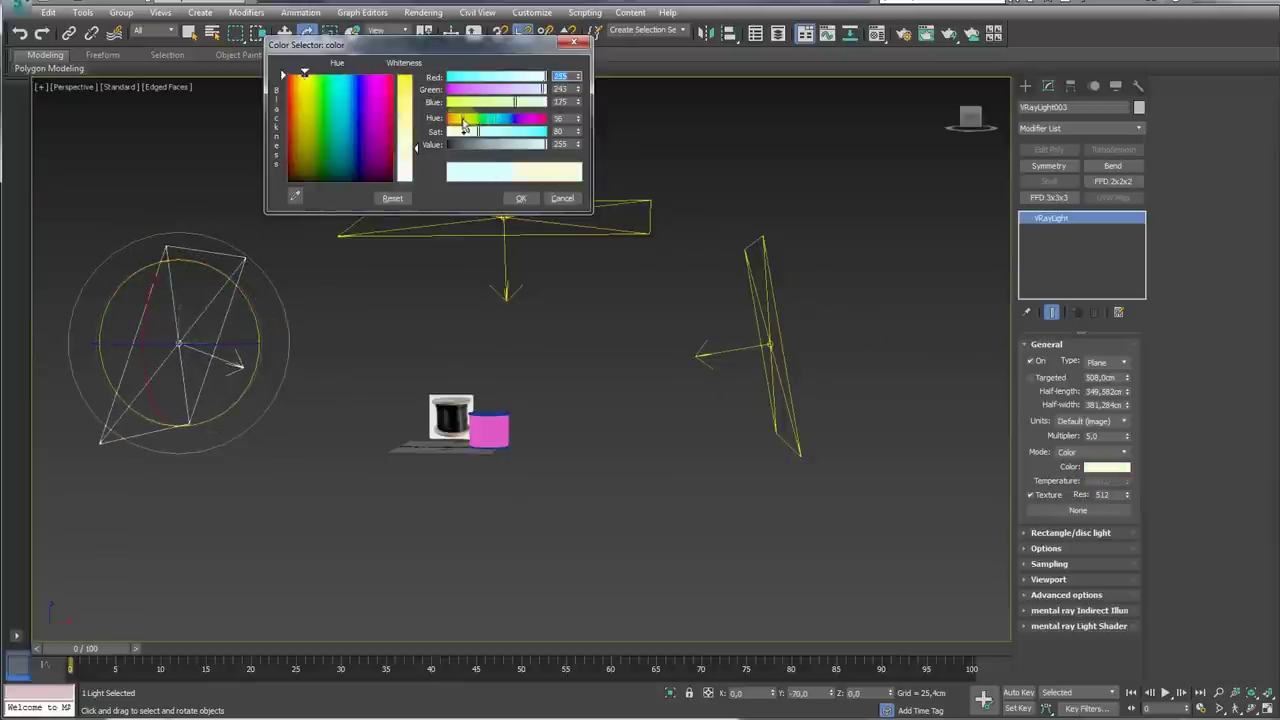
left_click(519, 198)
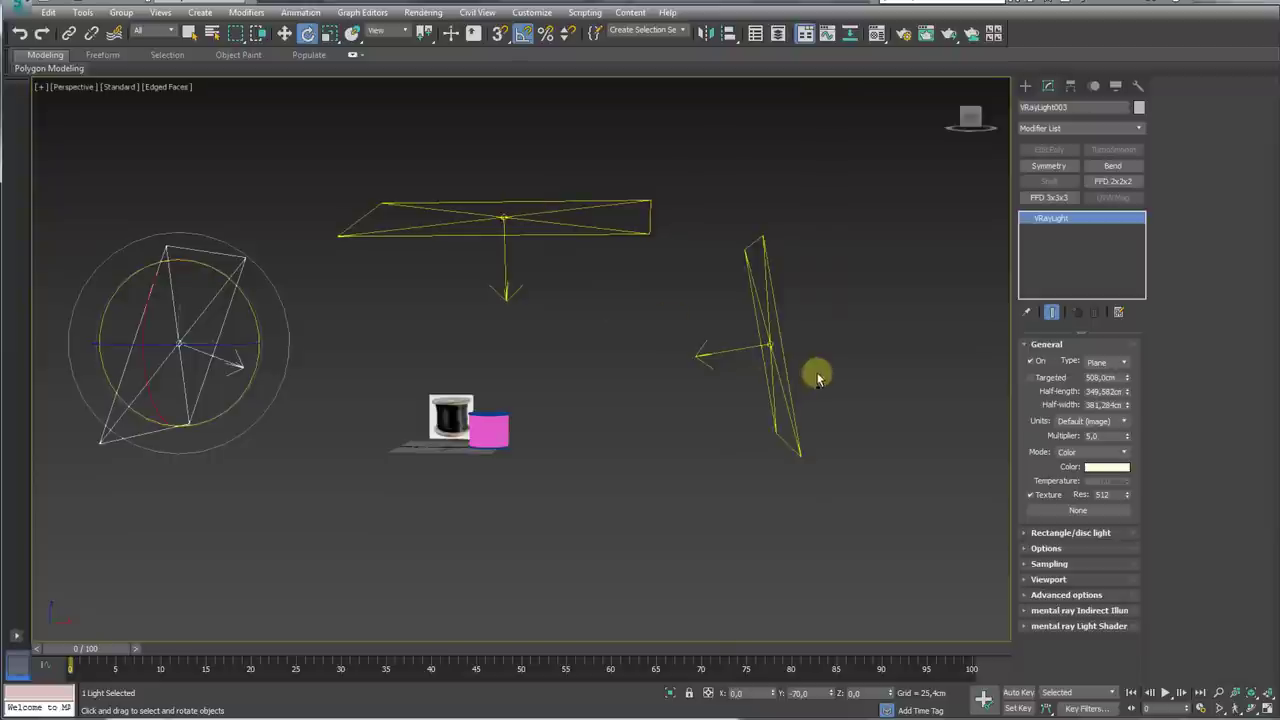
mouse_move(388, 140)
middle_mouse_down("alt")
mouse_move(451, 271)
mouse_move(723, 249)
mouse_move(737, 300)
mouse_move(700, 137)
mouse_move(710, 487)
mouse_move(671, 374)
middle_mouse_up("alt")
Step: Show the safe frame in the perspective view and run a first V-Ray test render of the spool
key("w")
scroll(689, 326, "up", 5)
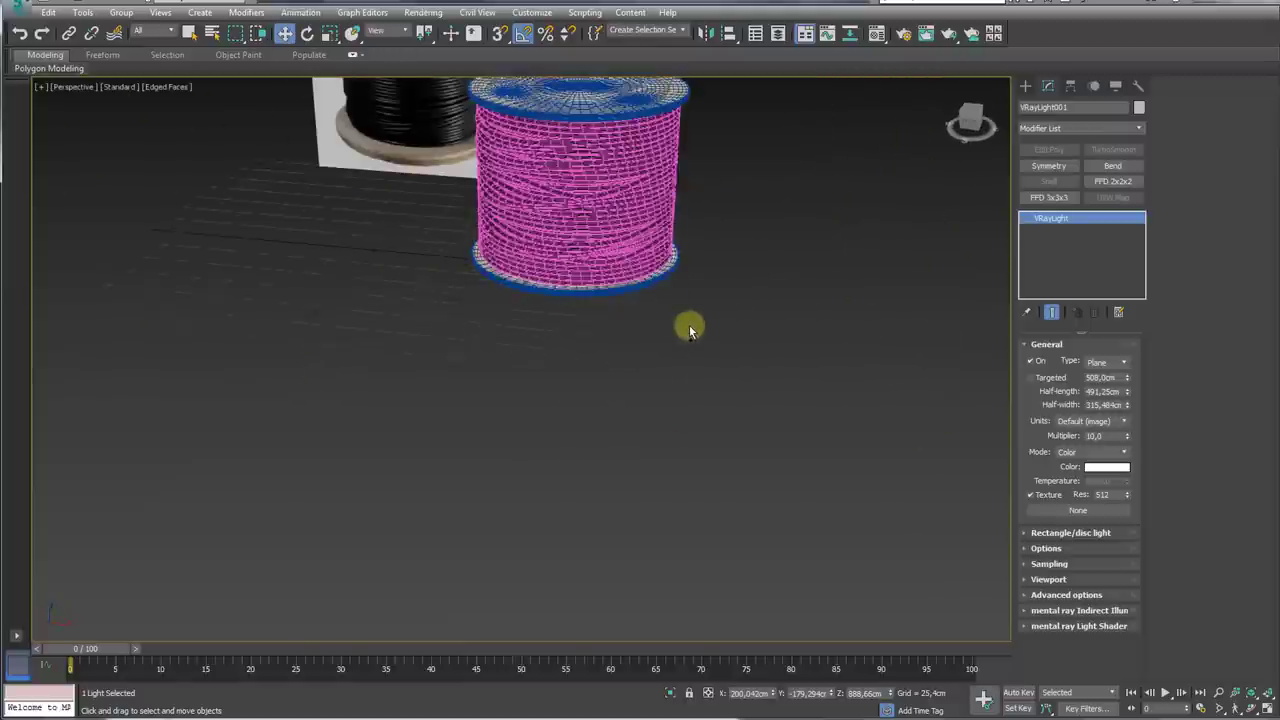
mouse_move(689, 326)
middle_mouse_down("alt")
mouse_move(760, 510)
mouse_move(846, 506)
mouse_move(737, 371)
mouse_move(743, 391)
mouse_move(694, 343)
mouse_move(654, 349)
mouse_move(620, 333)
mouse_move(674, 374)
mouse_move(691, 323)
mouse_move(757, 294)
middle_mouse_up("alt")
scroll(745, 395, "up", 4)
scroll(741, 390, "down", 3)
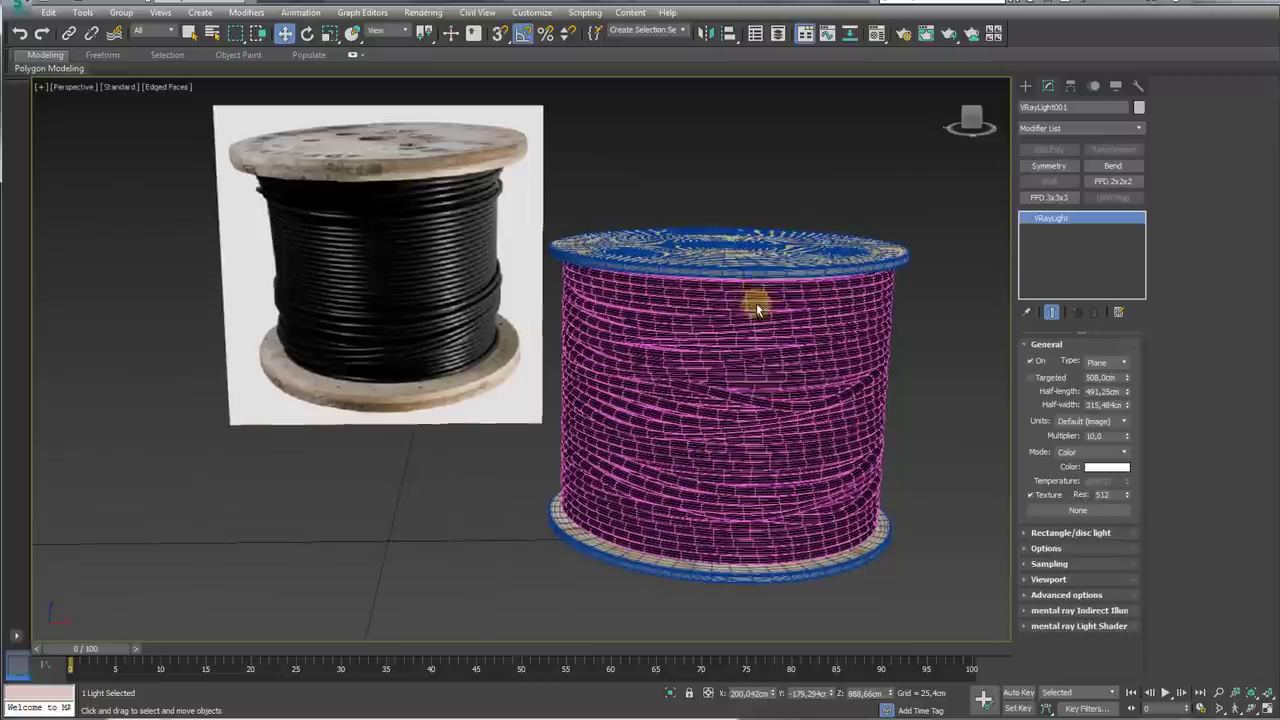
scroll(757, 294, "up", 1)
key("shift+f")
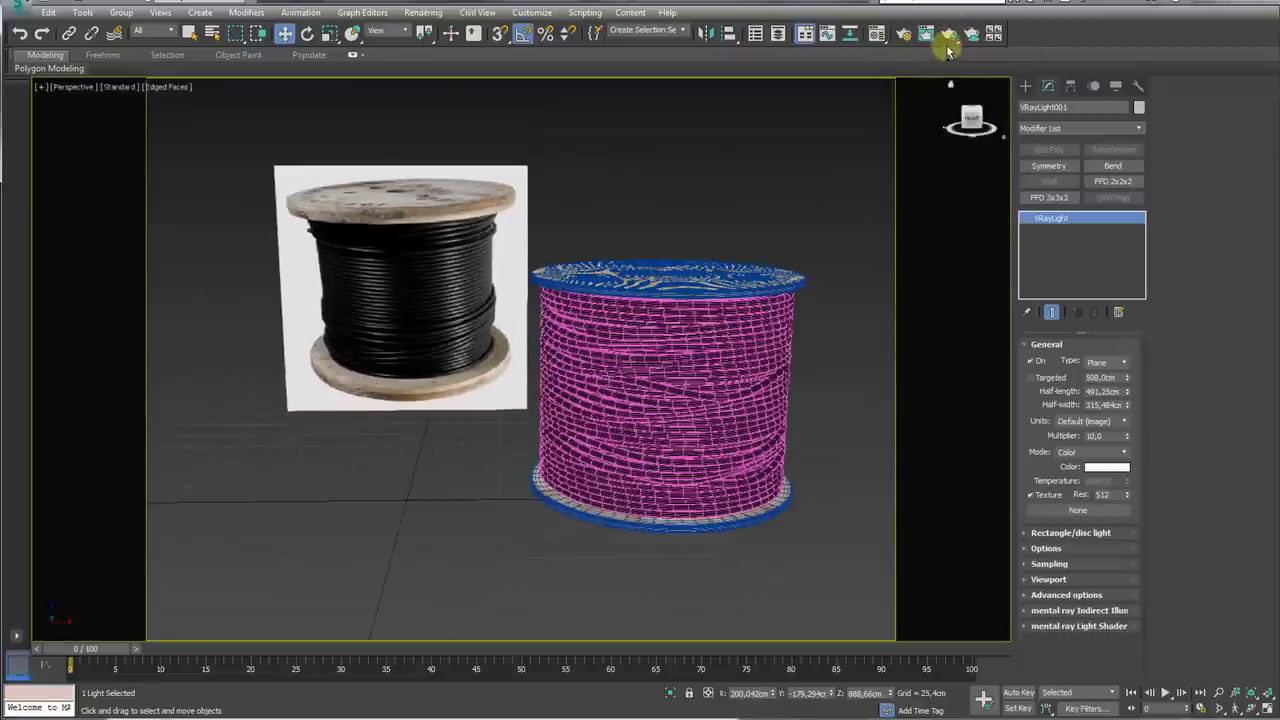
left_click(947, 36)
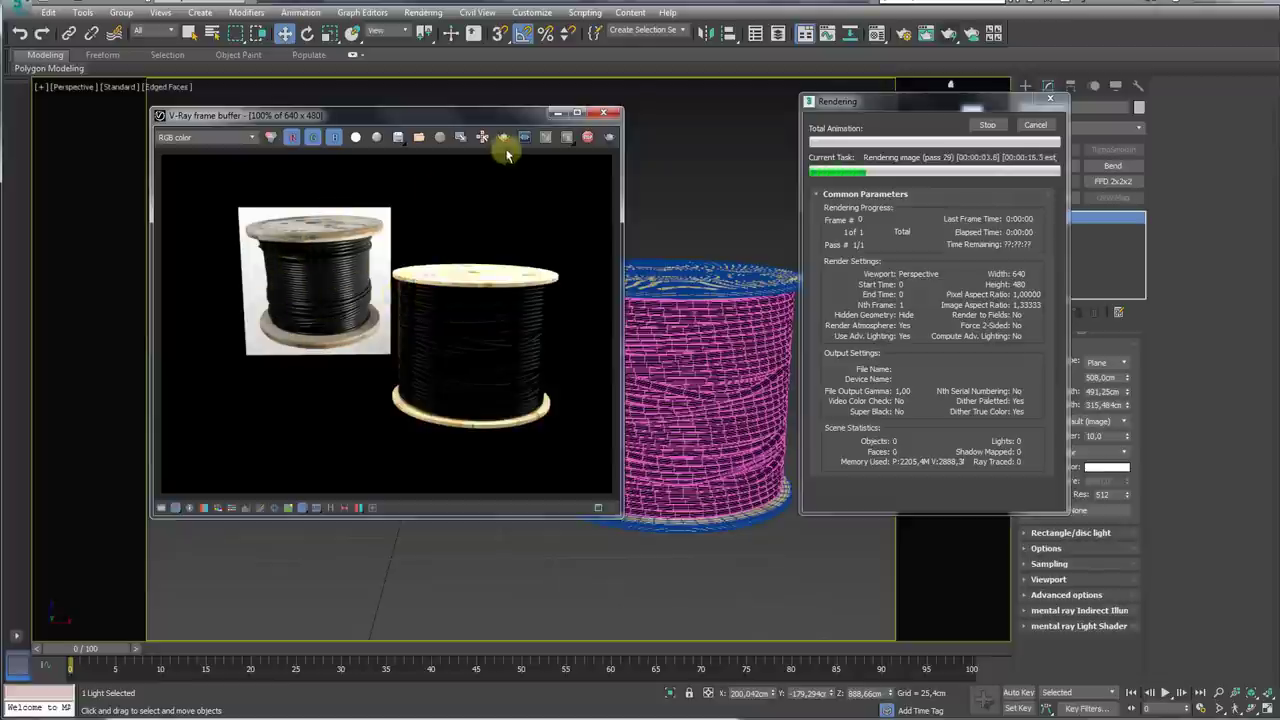
left_click(603, 112)
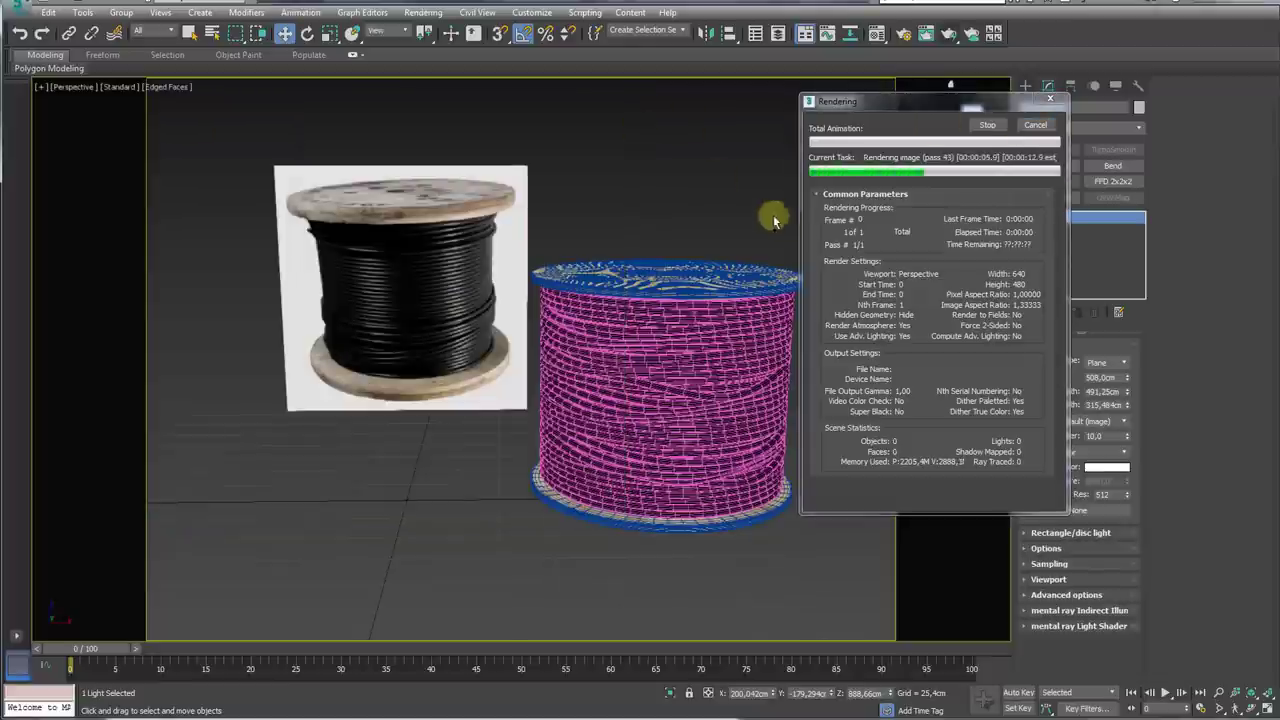
left_click(1035, 125)
Step: Select the whole spool from a higher angle and render it again in V-Ray
mouse_move(764, 264)
middle_mouse_down("alt")
mouse_move(751, 257)
mouse_move(760, 489)
middle_mouse_up("alt")
left_click(548, 205)
scroll(604, 392, "up", 5)
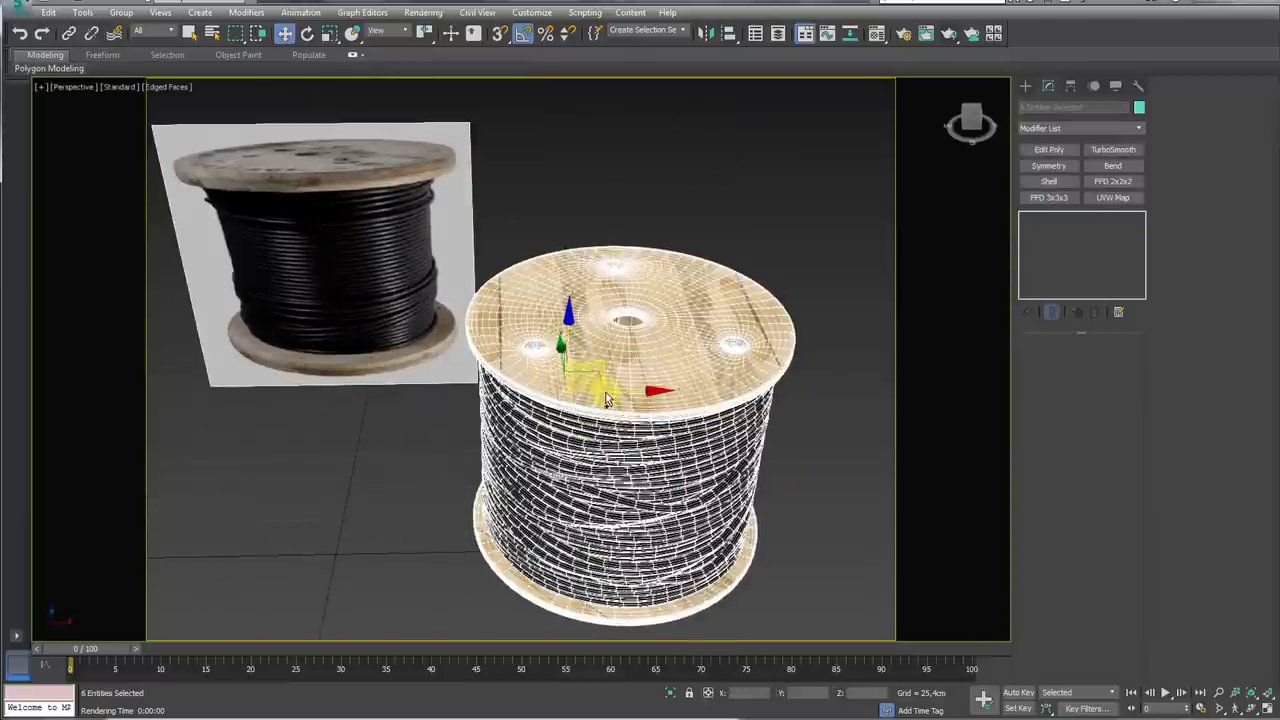
mouse_move(603, 392)
middle_mouse_down("alt")
mouse_move(586, 357)
mouse_move(760, 133)
middle_mouse_up("alt")
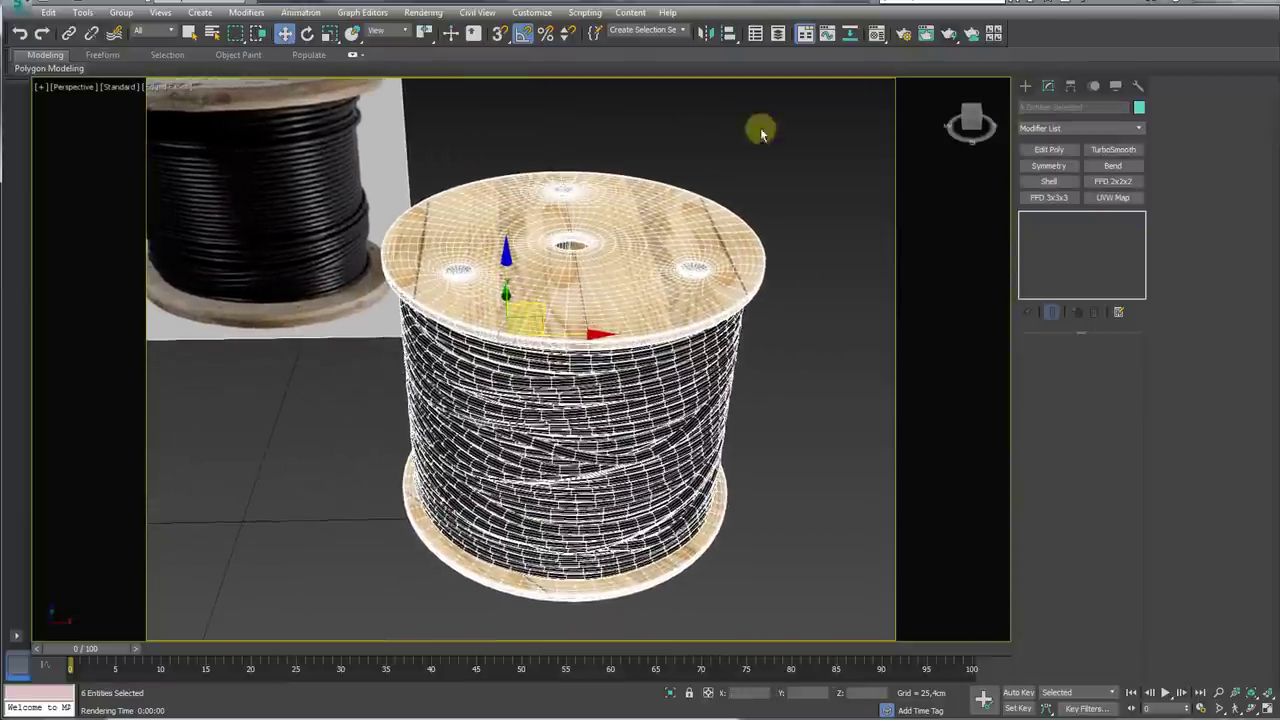
left_click(947, 37)
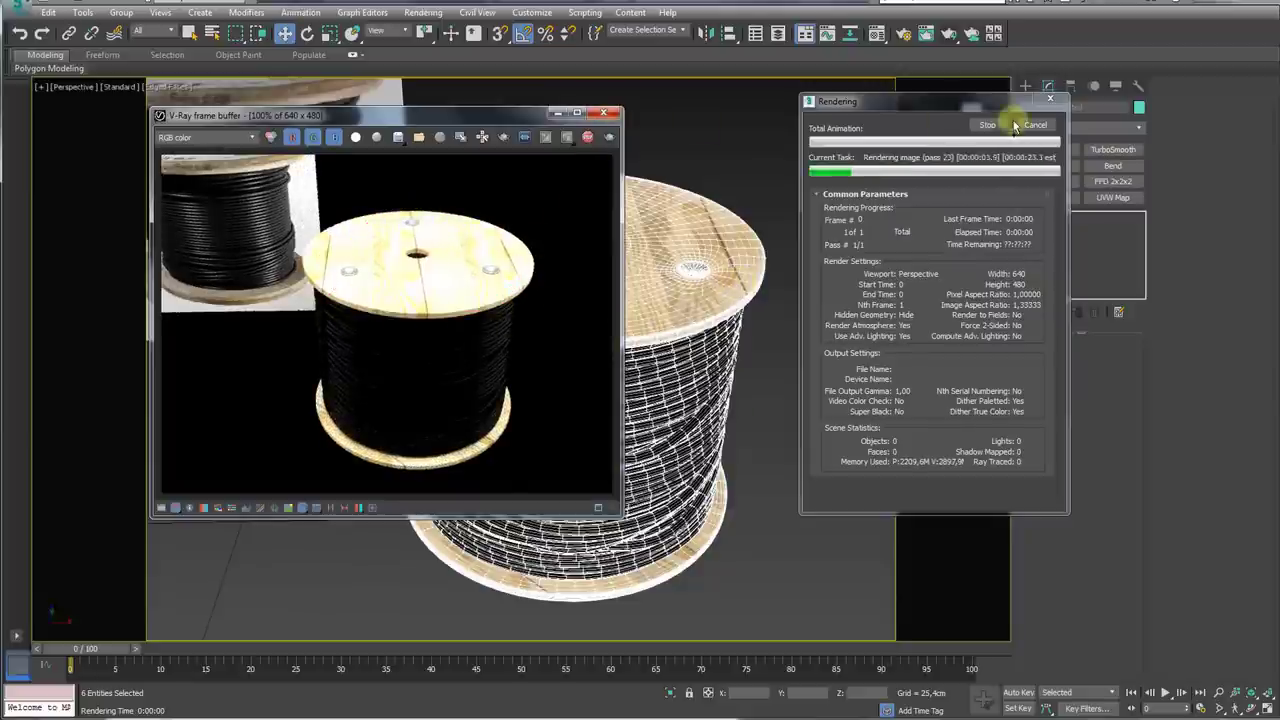
left_click(605, 118)
Step: Draw a large Standard Primitives plane as a floor beneath the spool
scroll(650, 290, "down", 10)
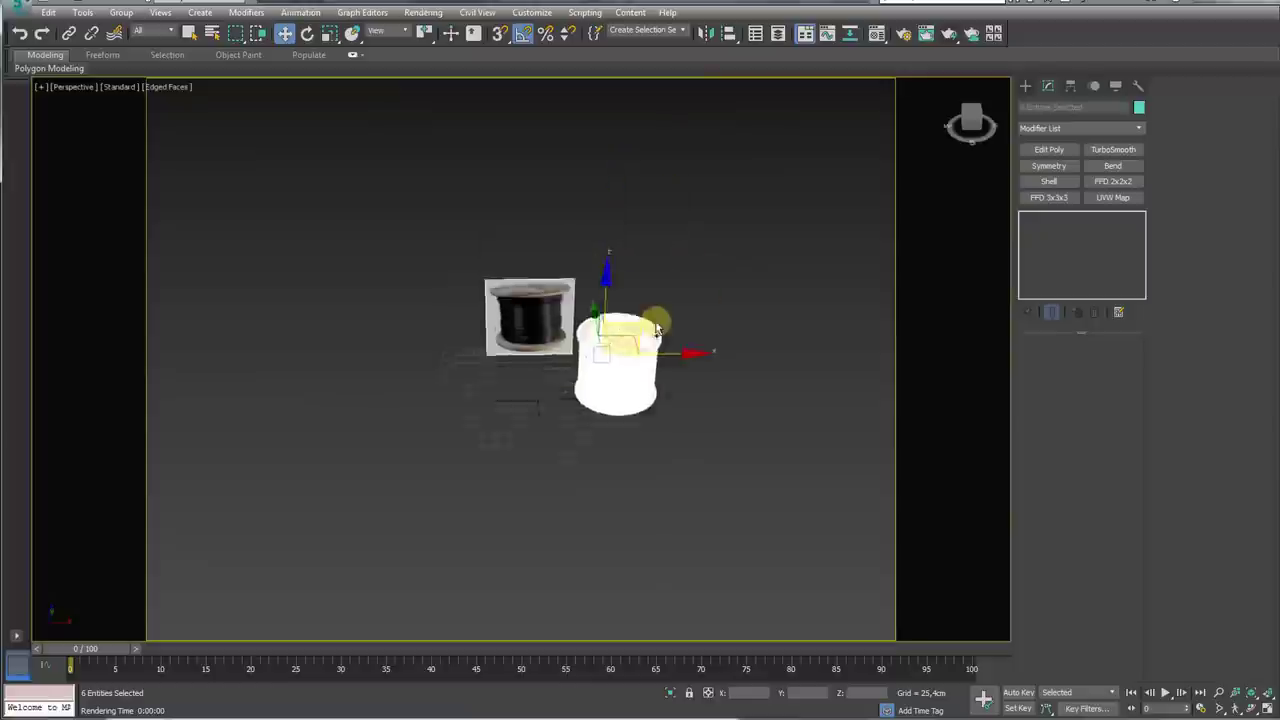
left_click(648, 250)
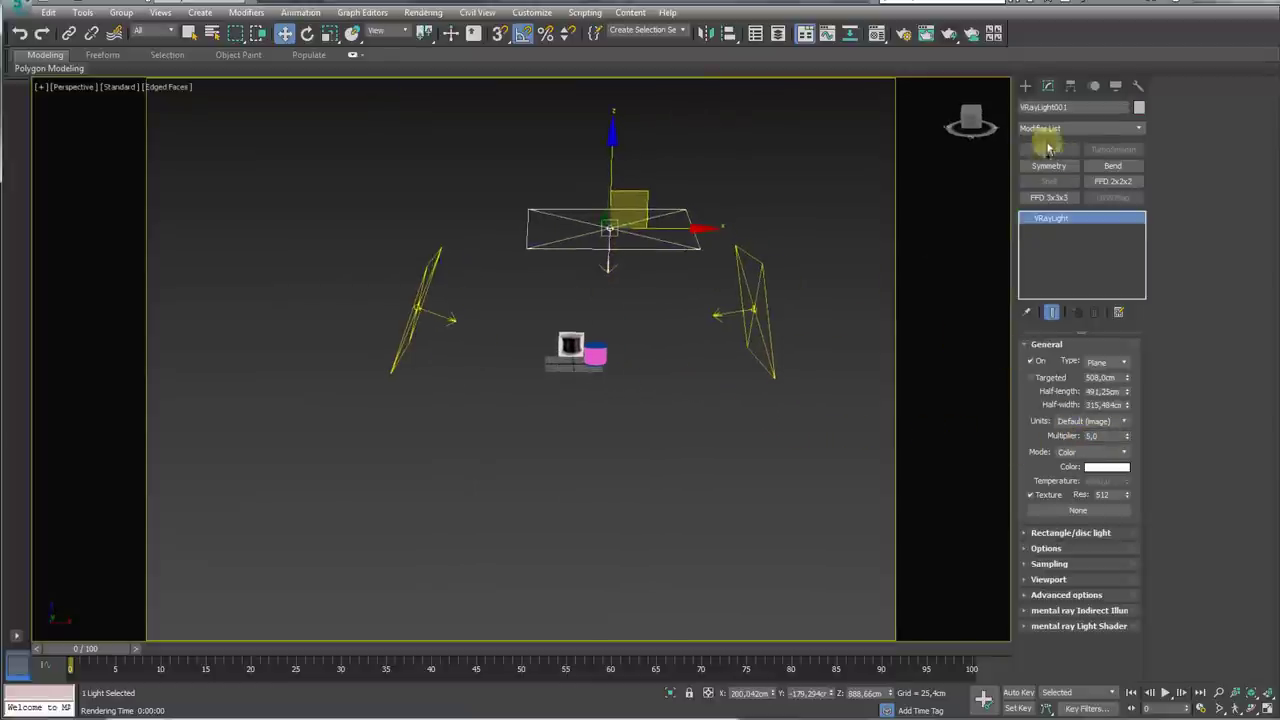
left_click(1025, 86)
left_click(1025, 107)
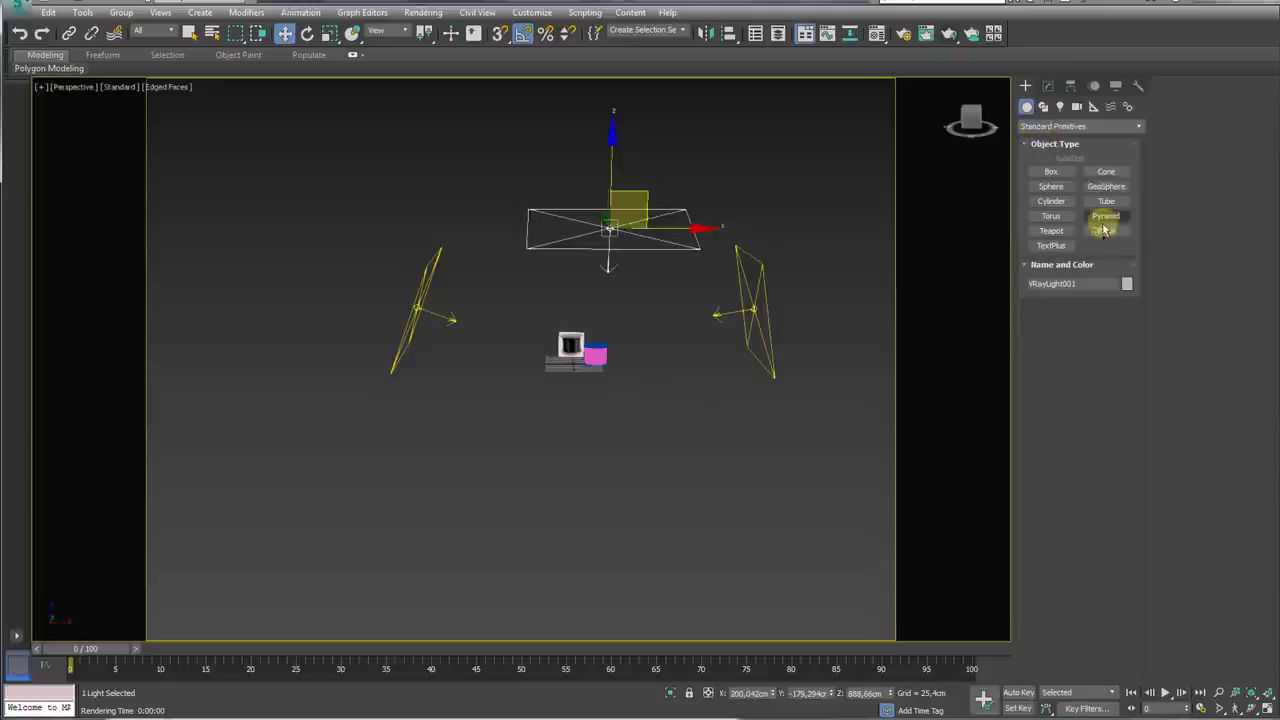
left_click(1105, 231)
middle_click_drag(737, 294, 500, 323, "alt")
left_click_drag(488, 288, 657, 380)
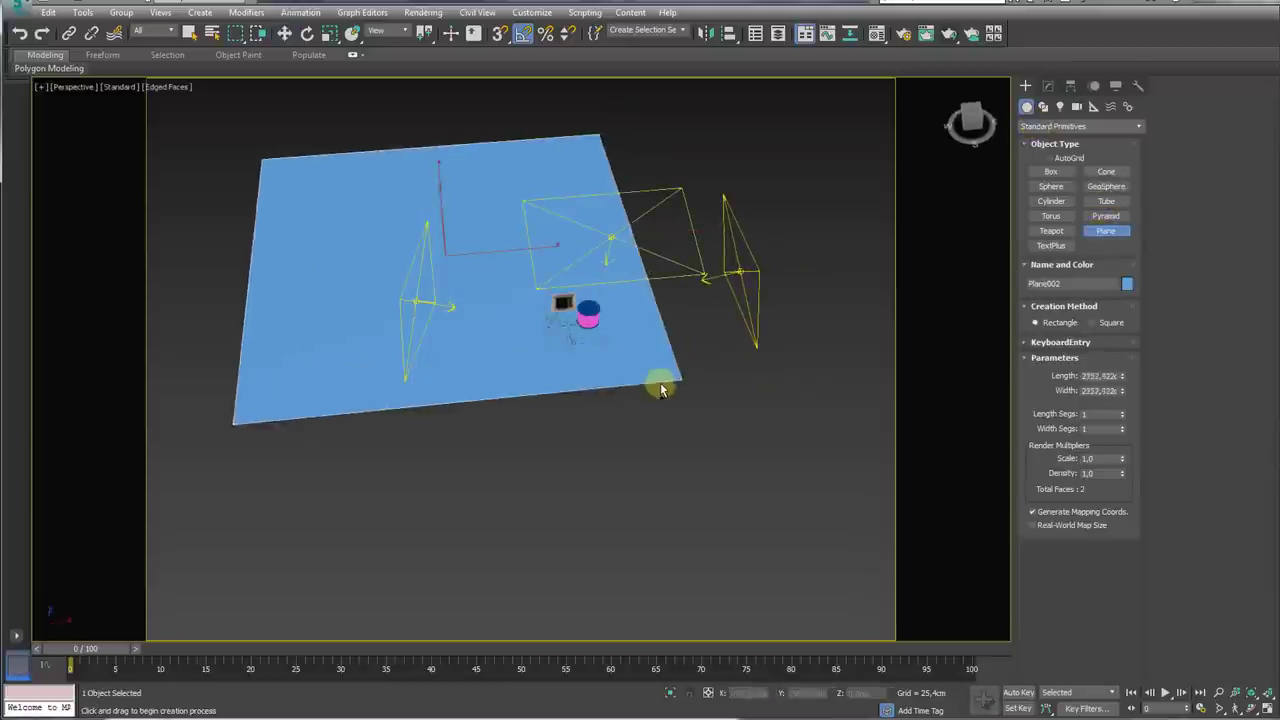
right_click(617, 349)
Step: Select all parts of the spool and raise it slightly so it rests on the floor
middle_click_drag(475, 230, 463, 232, "alt")
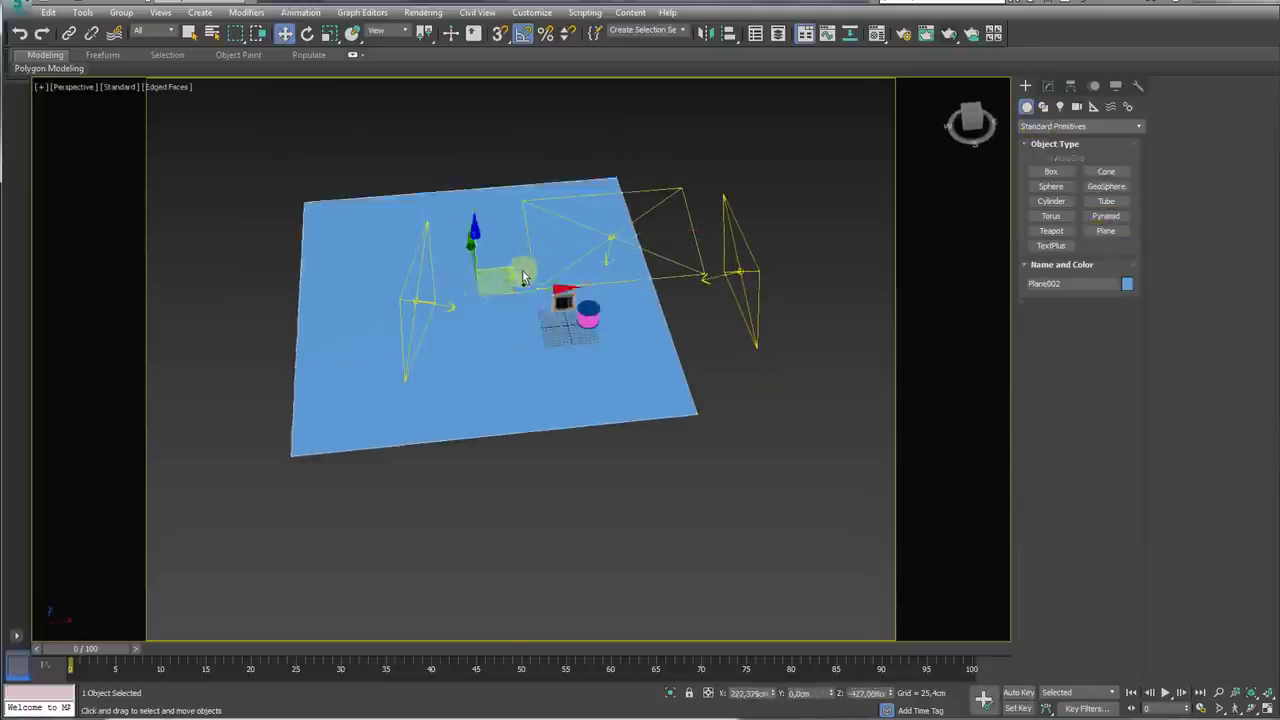
scroll(463, 232, "down", 5)
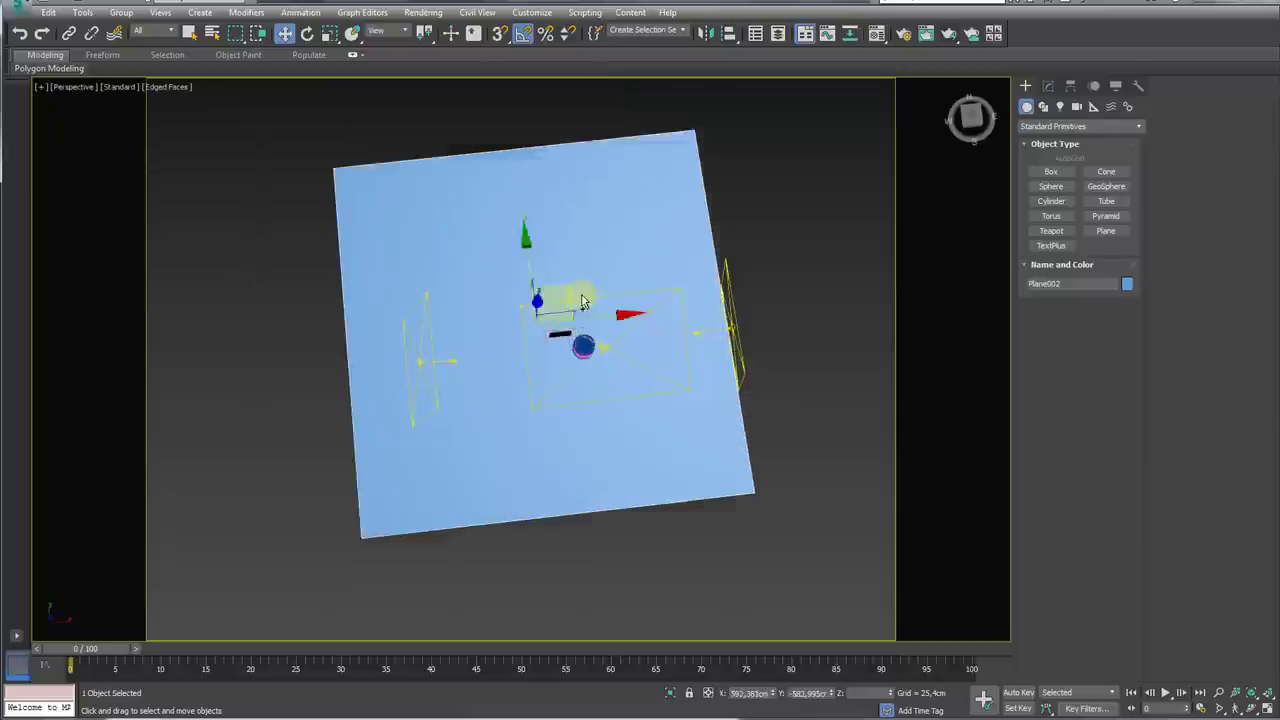
mouse_move(621, 410)
middle_mouse_down("alt")
mouse_move(563, 334)
mouse_move(651, 306)
middle_mouse_up("alt")
scroll(469, 343, "up", 5)
scroll(531, 291, "up", 2)
left_click_drag(621, 438, 771, 431)
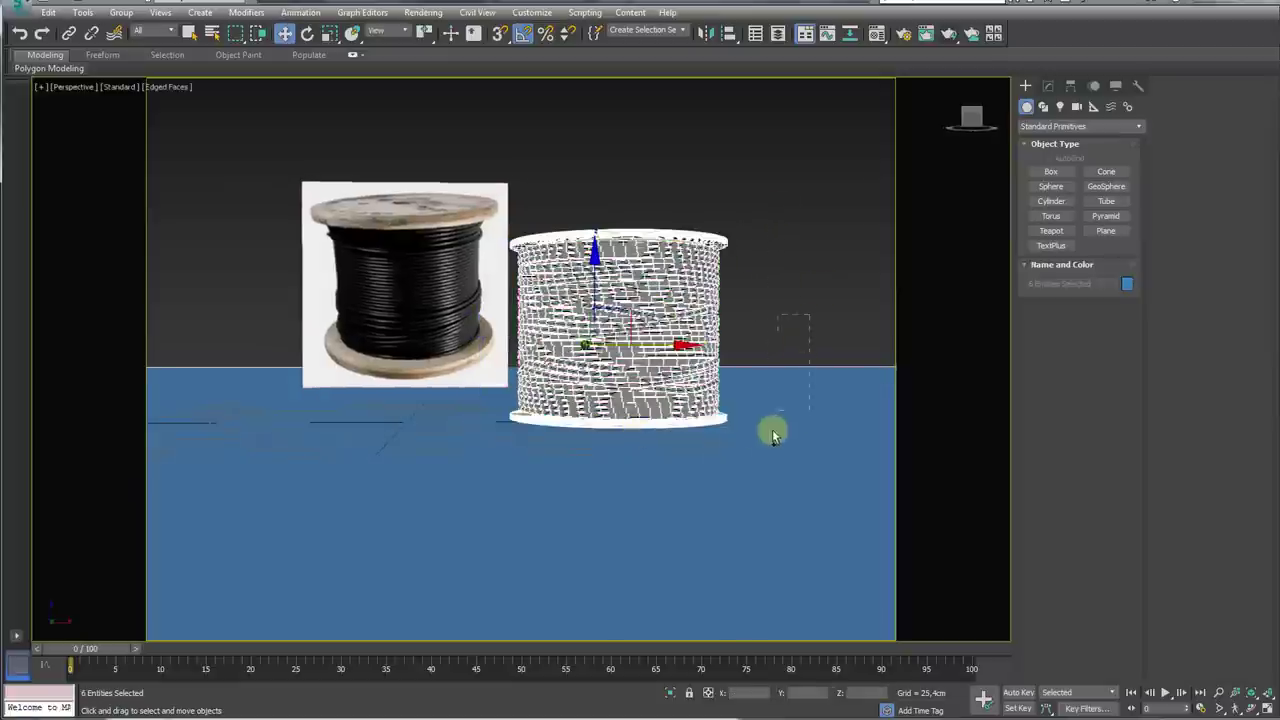
left_click_drag(625, 259, 630, 259)
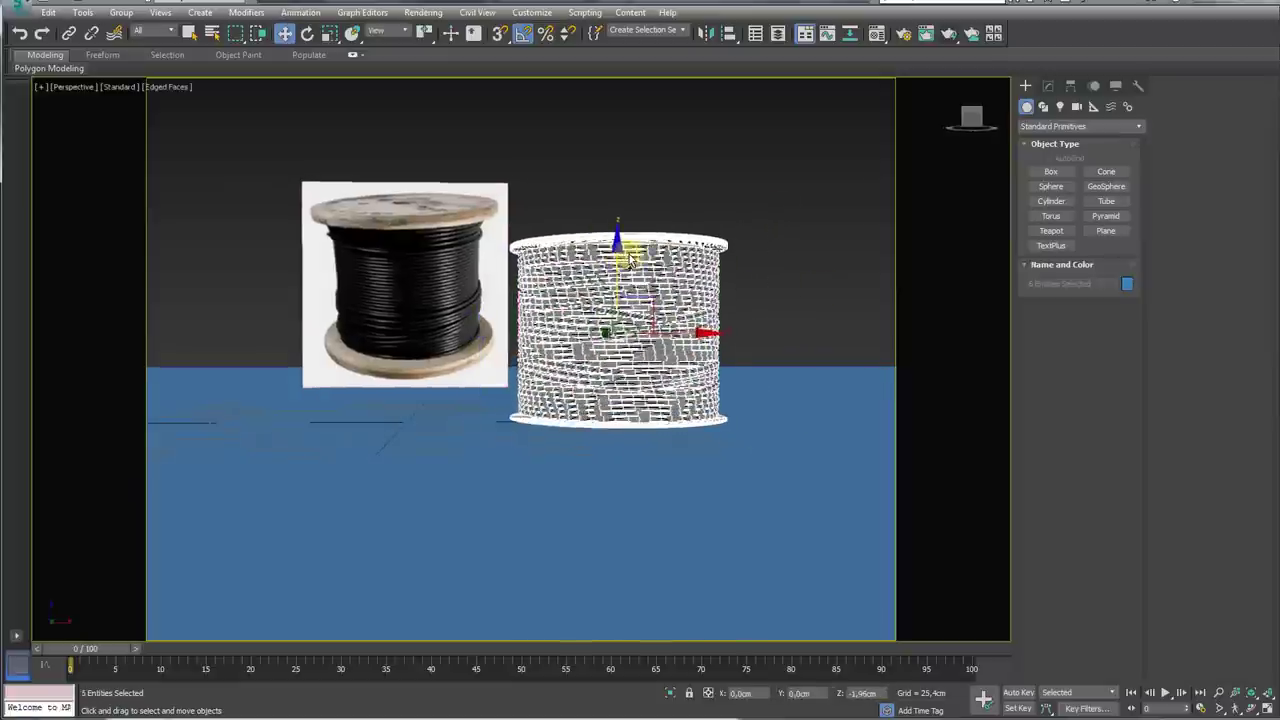
mouse_move(630, 258)
middle_mouse_down("alt")
mouse_move(686, 294)
mouse_move(832, 102)
middle_mouse_up("alt")
Step: Give the floor plane a VRayMtl with a white diffuse colour
left_click(876, 36)
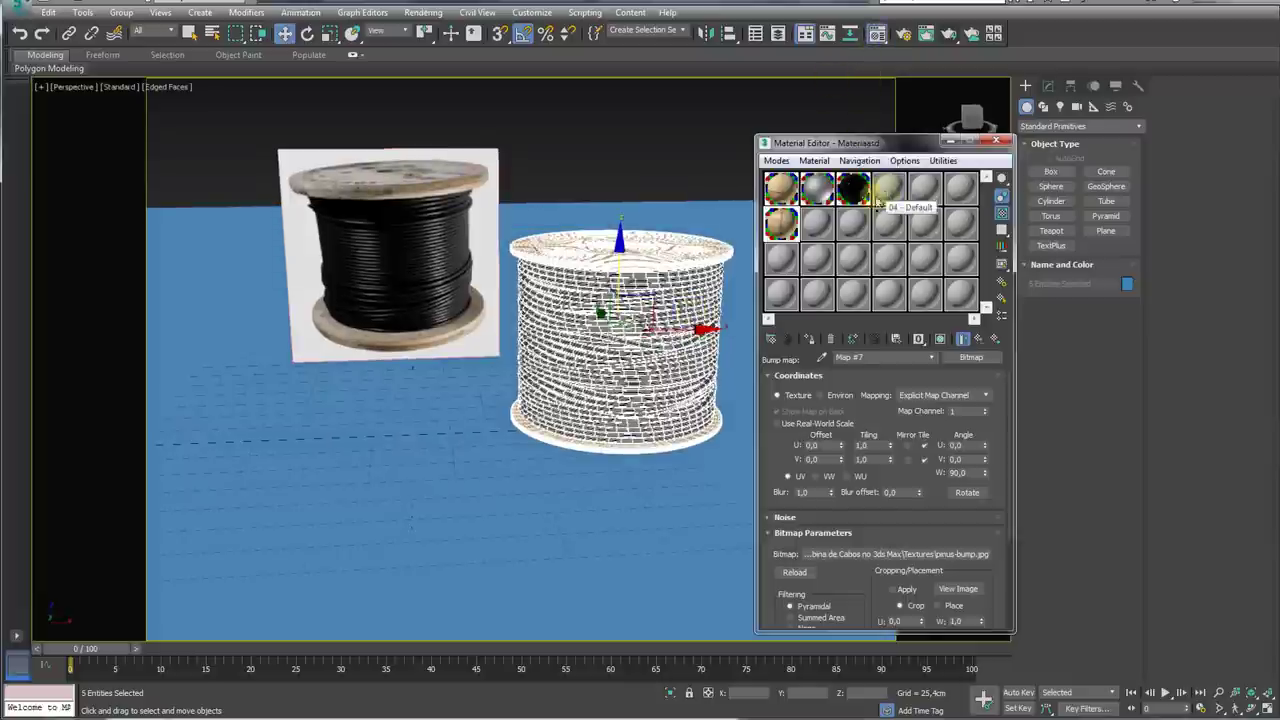
left_click_drag(822, 228, 734, 451)
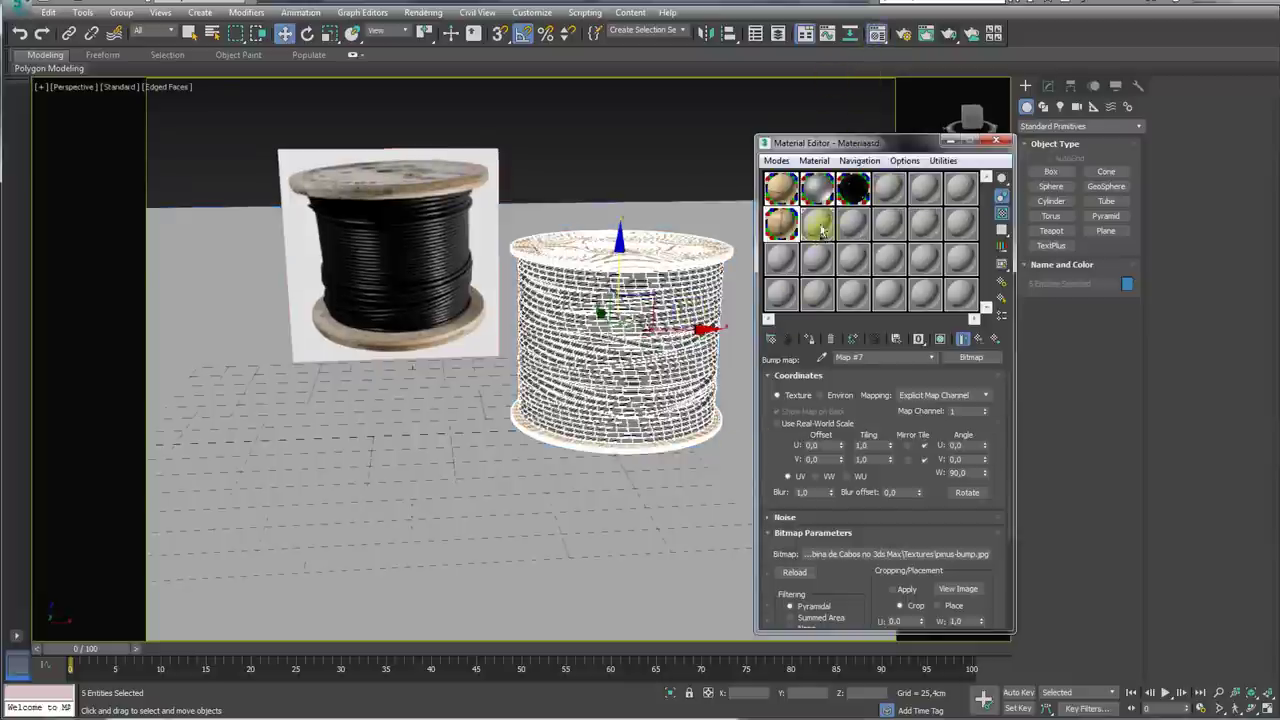
left_click(820, 228)
left_click(970, 358)
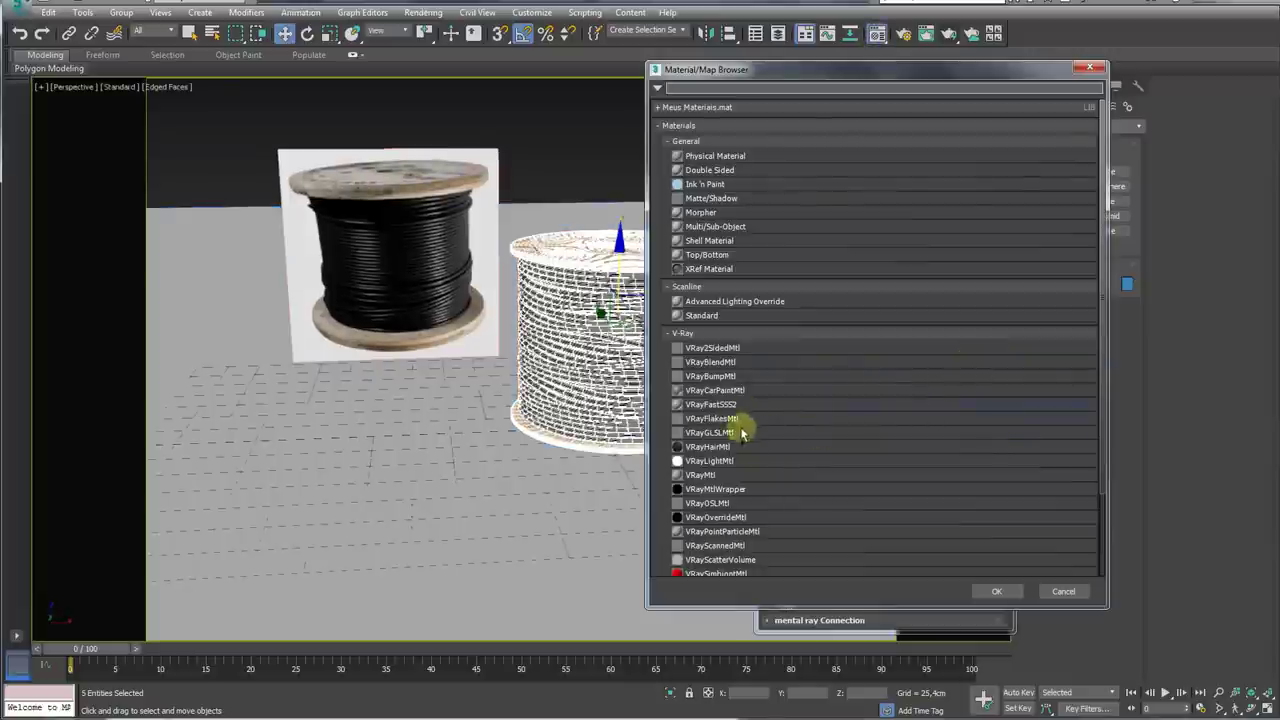
double_click(702, 475)
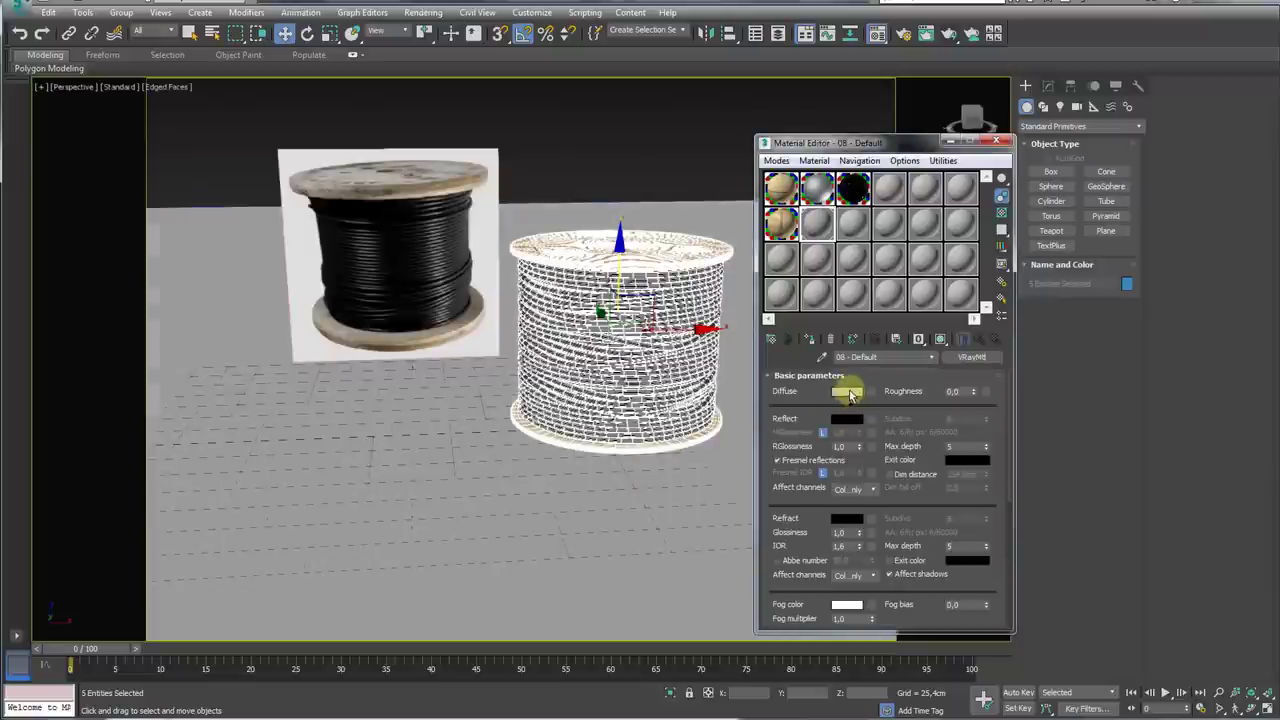
left_click(847, 391)
left_click(521, 199)
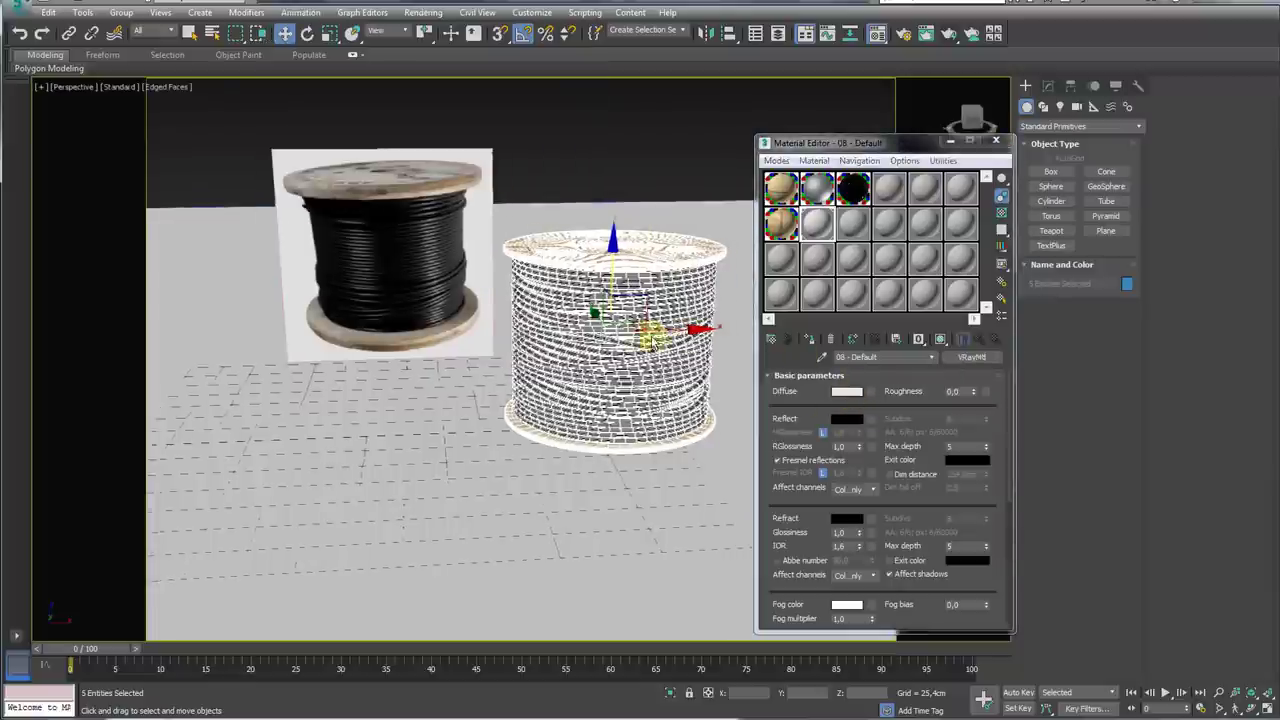
Step: Close the Material Editor and render the spool standing on the white floor from above
middle_click_drag(342, 378, 237, 378)
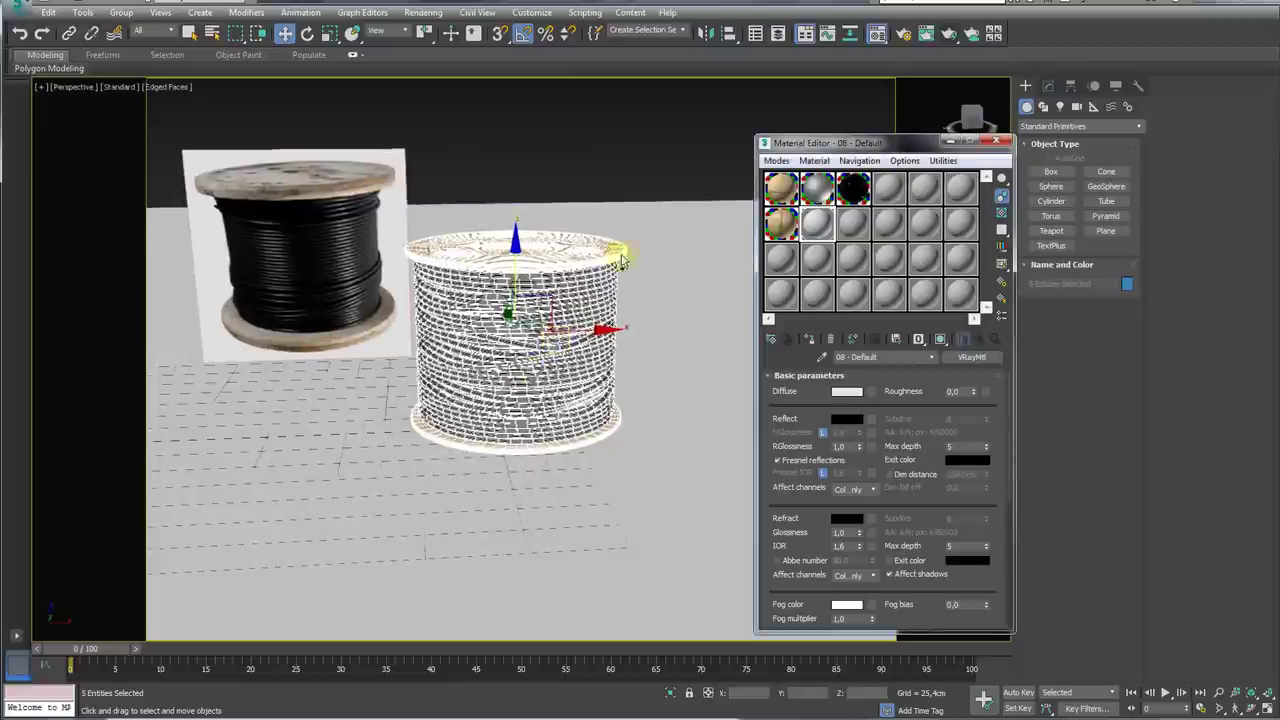
left_click(996, 148)
mouse_move(634, 249)
middle_mouse_down("alt")
mouse_move(686, 309)
mouse_move(718, 316)
middle_mouse_up("alt")
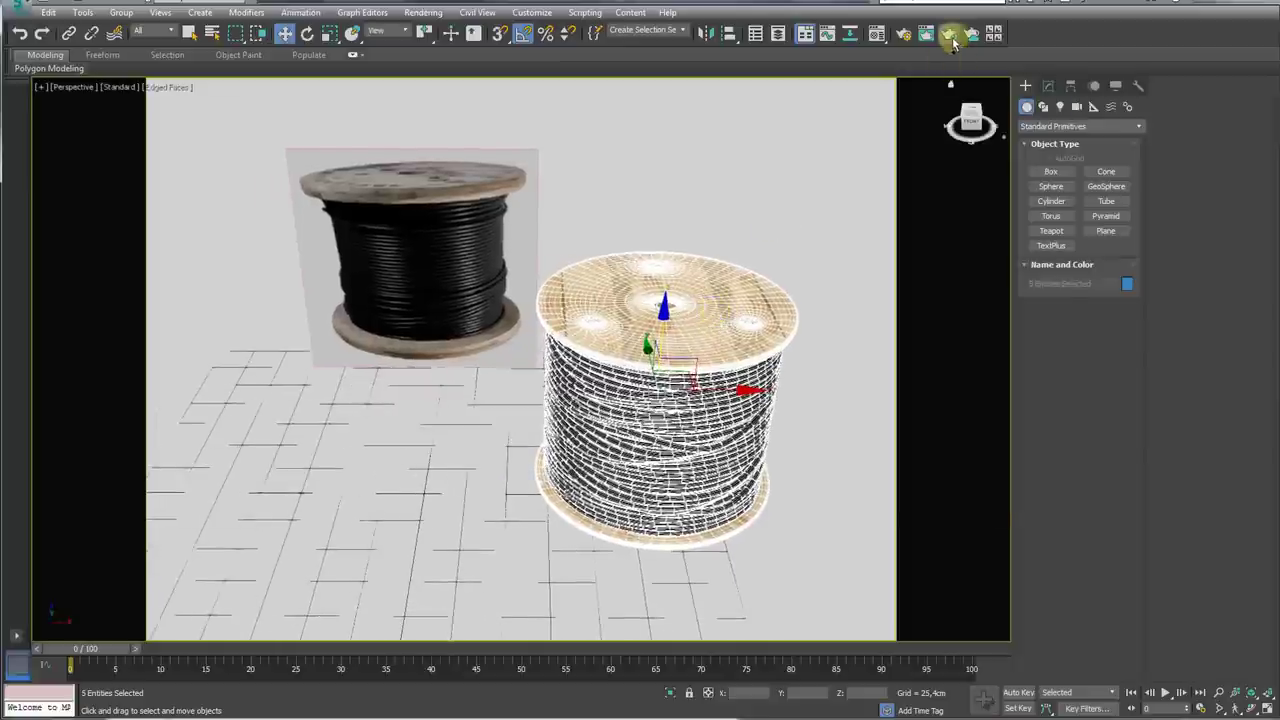
left_click(949, 36)
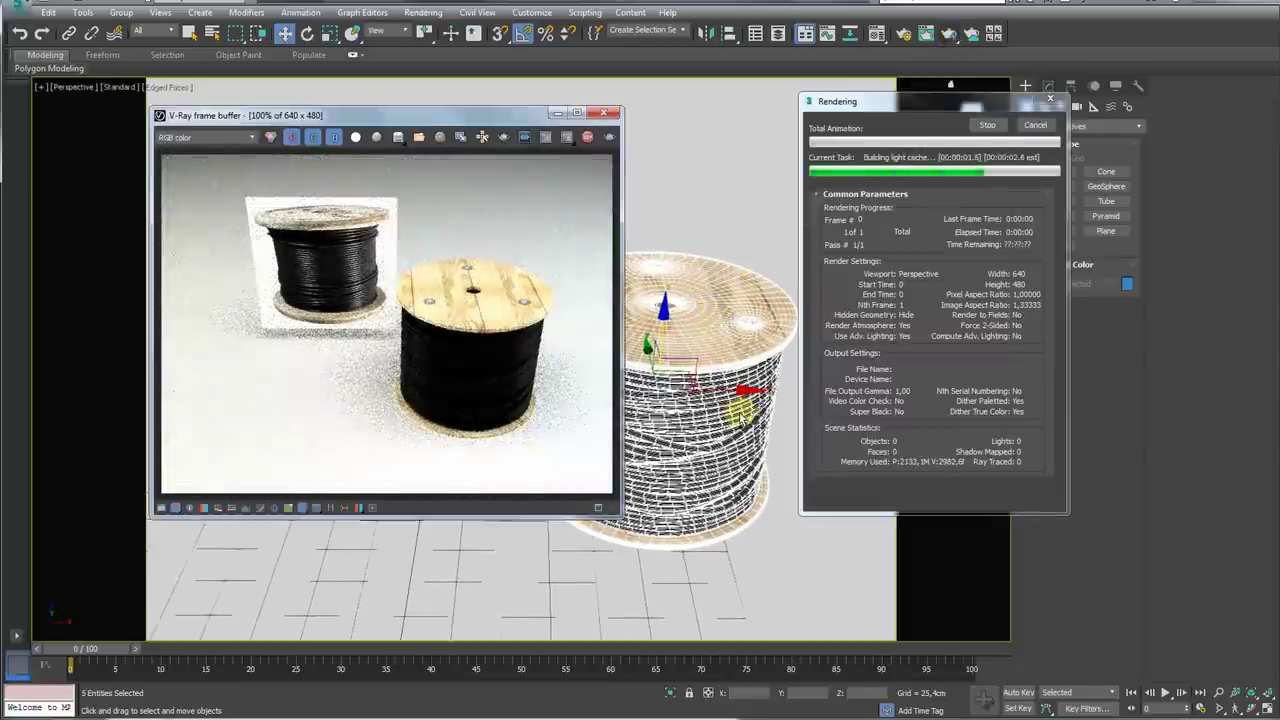